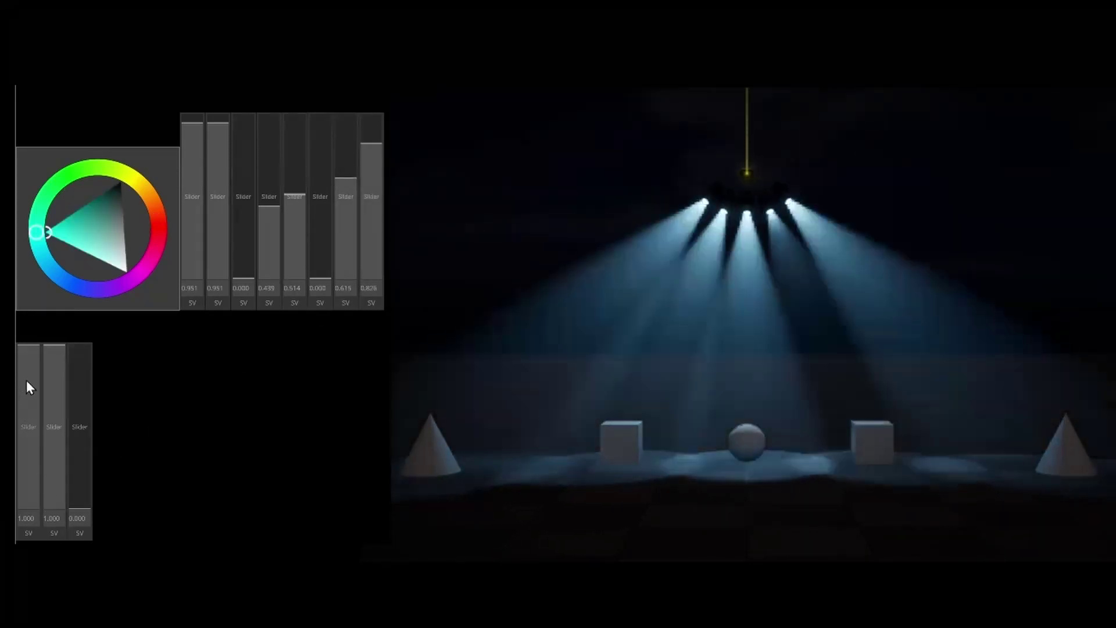
Adjust the three lower control sliders to vary the stage light beams, setting the first to about 0.736 and the second to about 0.849
drag(32, 375, 32, 480)
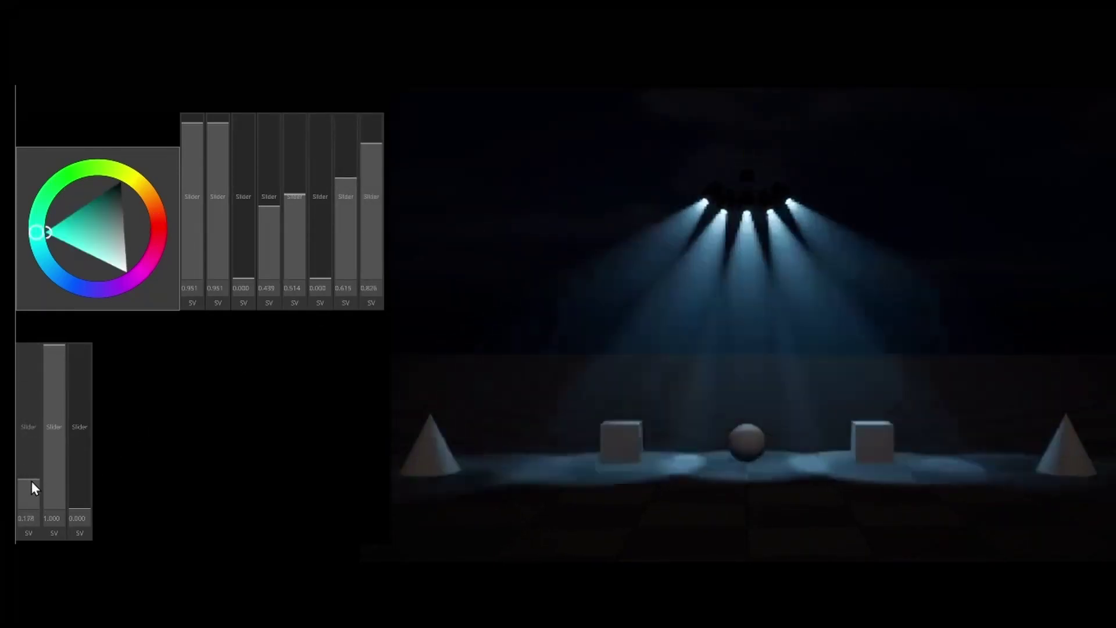
drag(53, 424, 53, 369)
drag(30, 470, 32, 387)
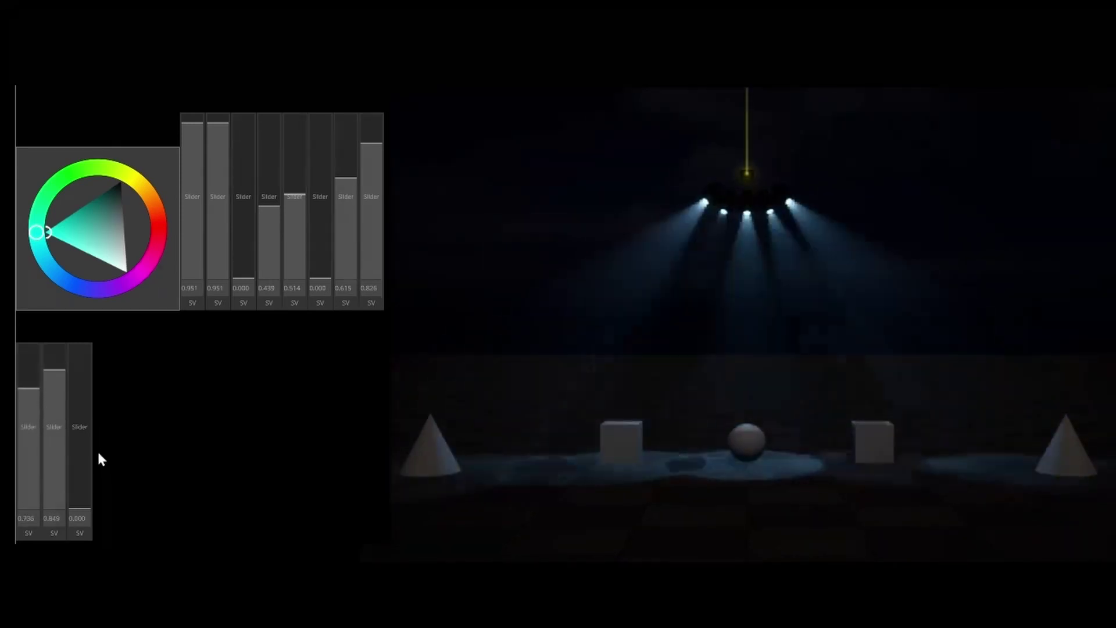
drag(78, 483, 73, 375)
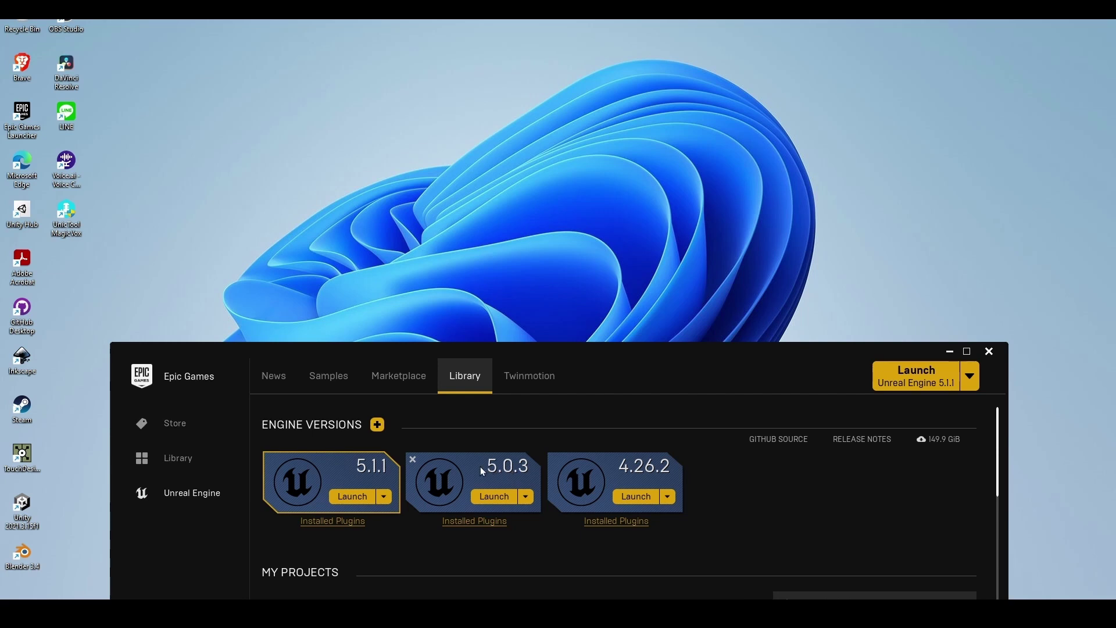
Launch Unreal Engine 5.1.1 and create a project named DMXLighting from the DMX template under Film / Video & Live Events
click(354, 500)
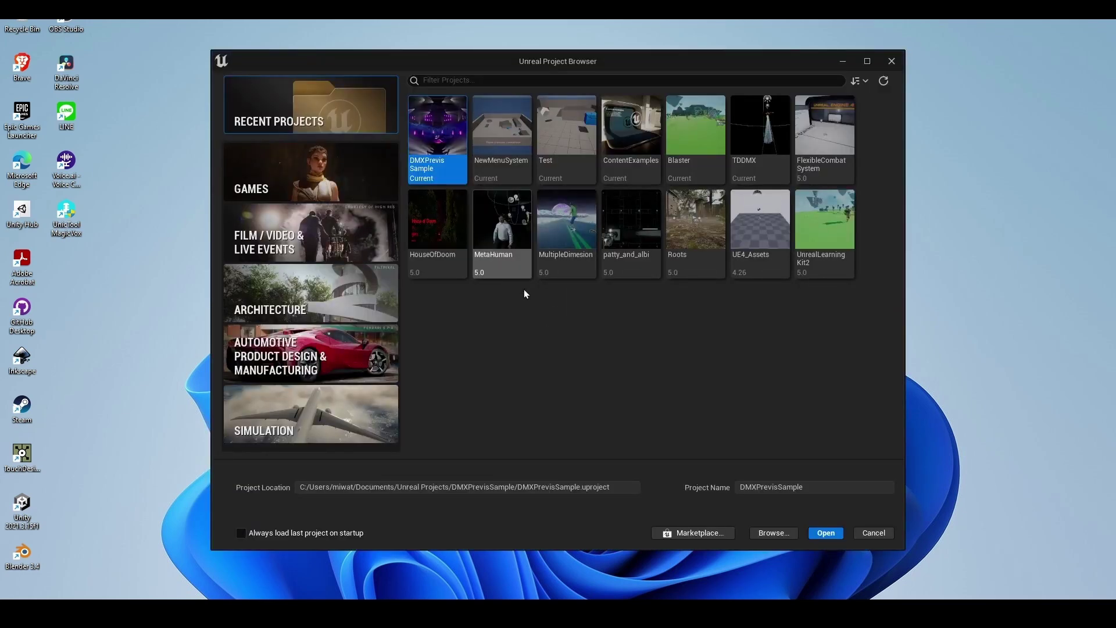
click(331, 191)
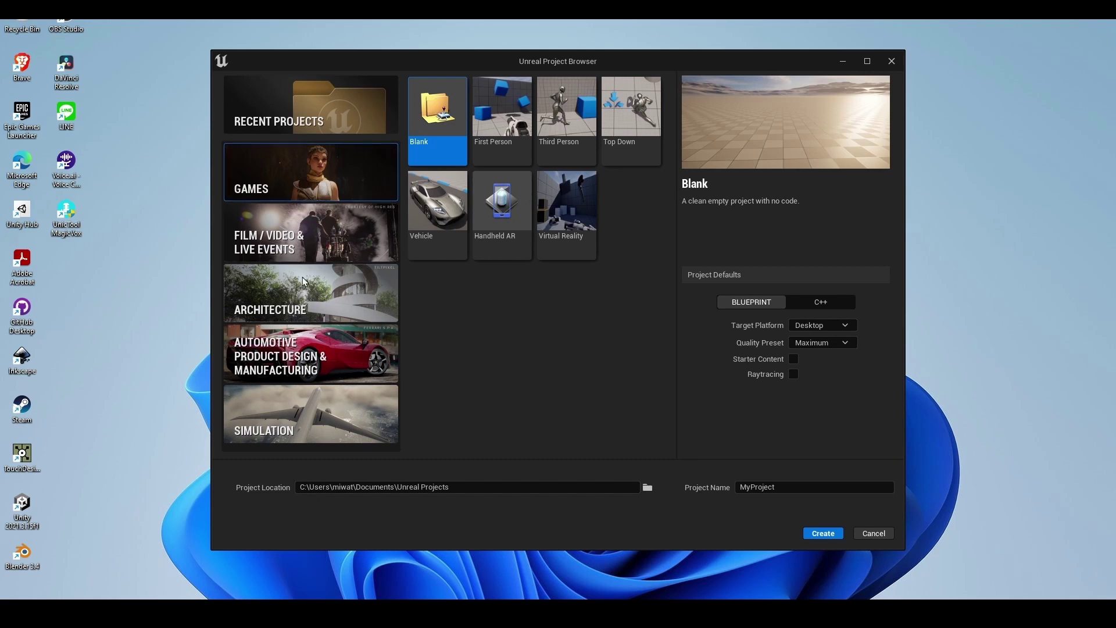
click(344, 232)
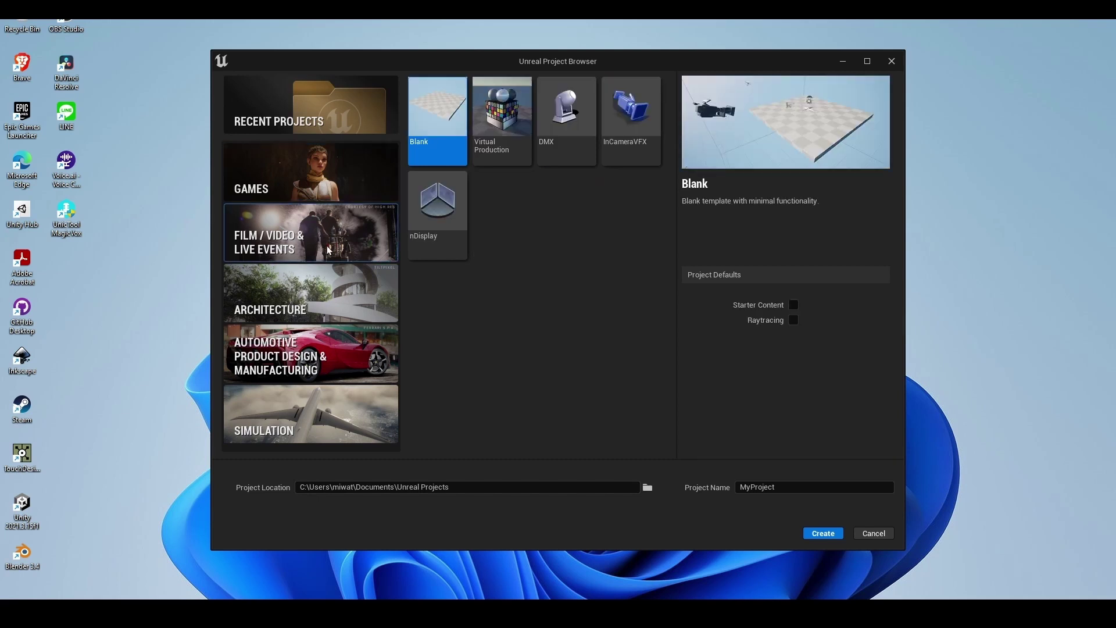
click(571, 122)
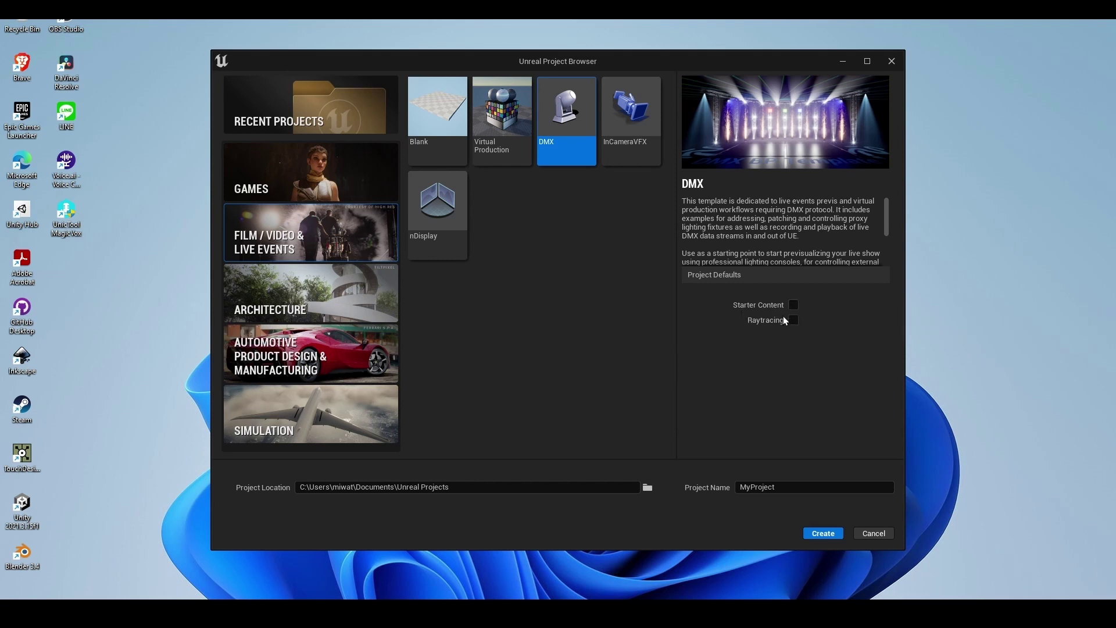
click(783, 486)
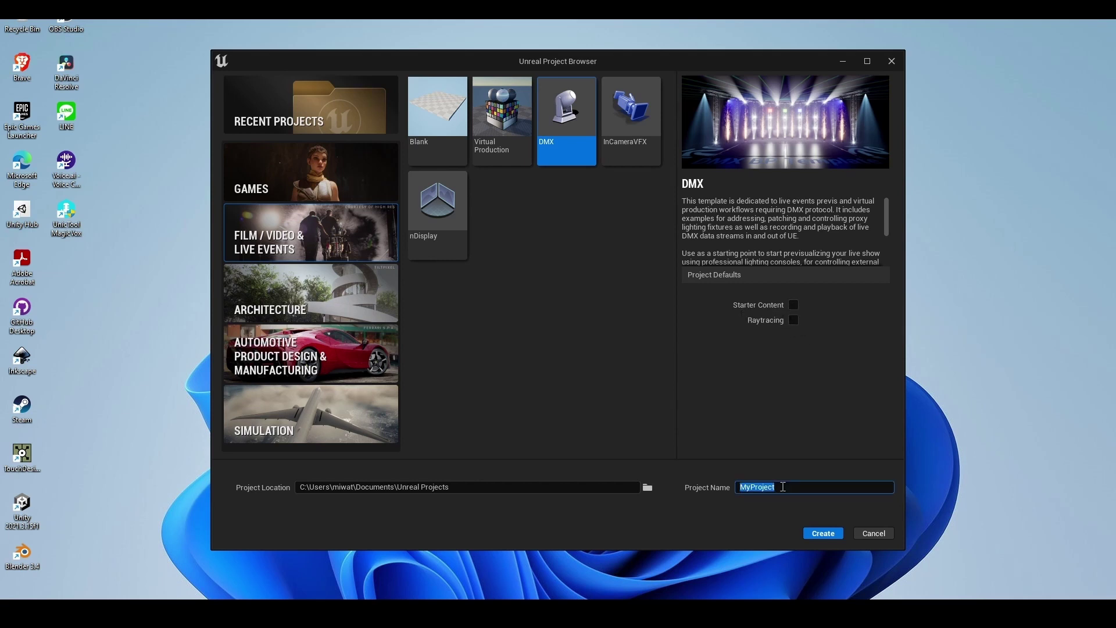
text(DMXLighting)
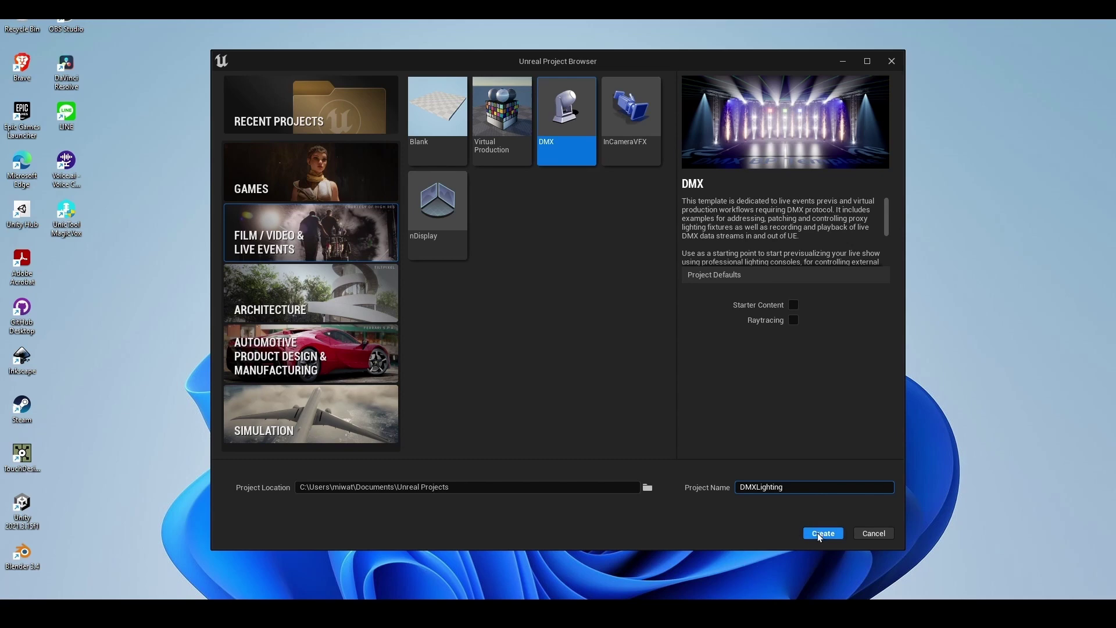
click(820, 533)
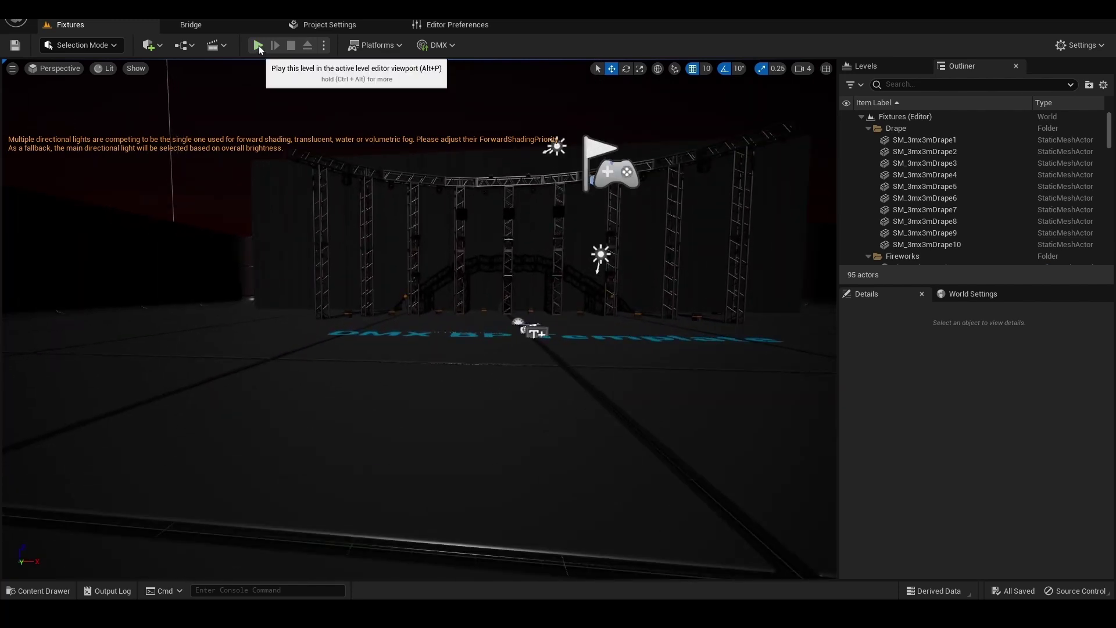
Play the Fixtures level to preview the template's stage light show, and stop the playback
click(263, 51)
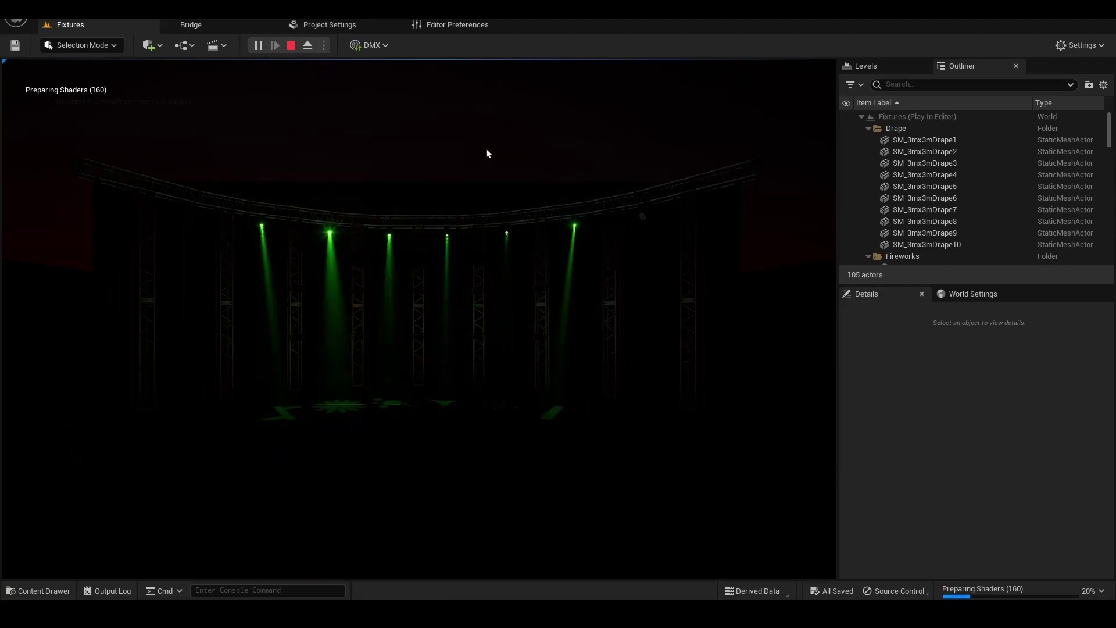
click(292, 45)
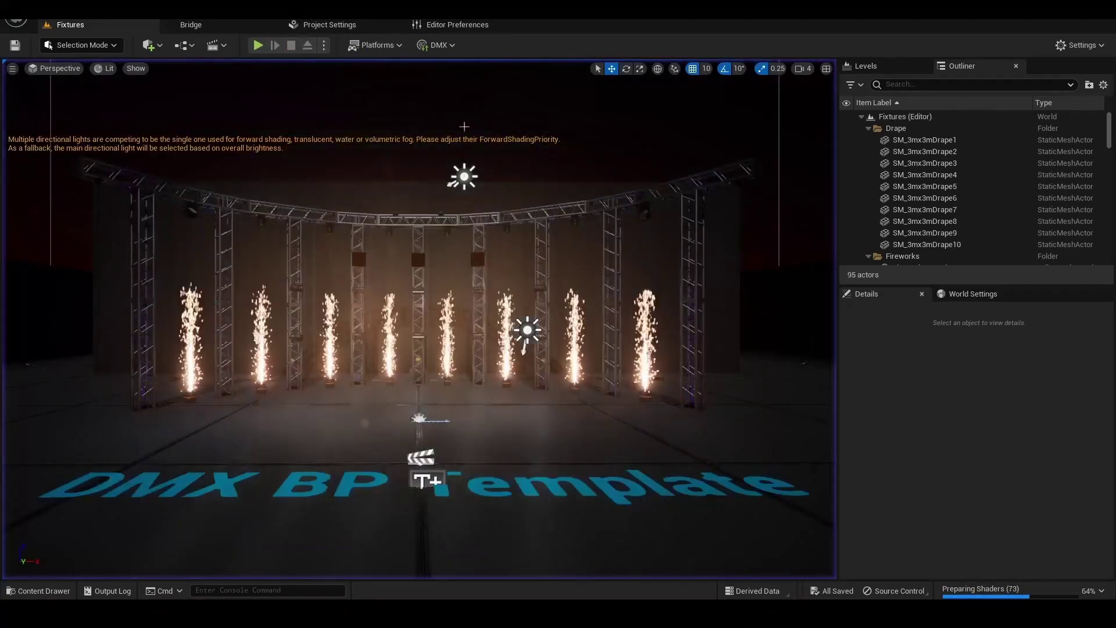
Create a folder named Maps in the project's Content folder and open it
key(ctrl+space)
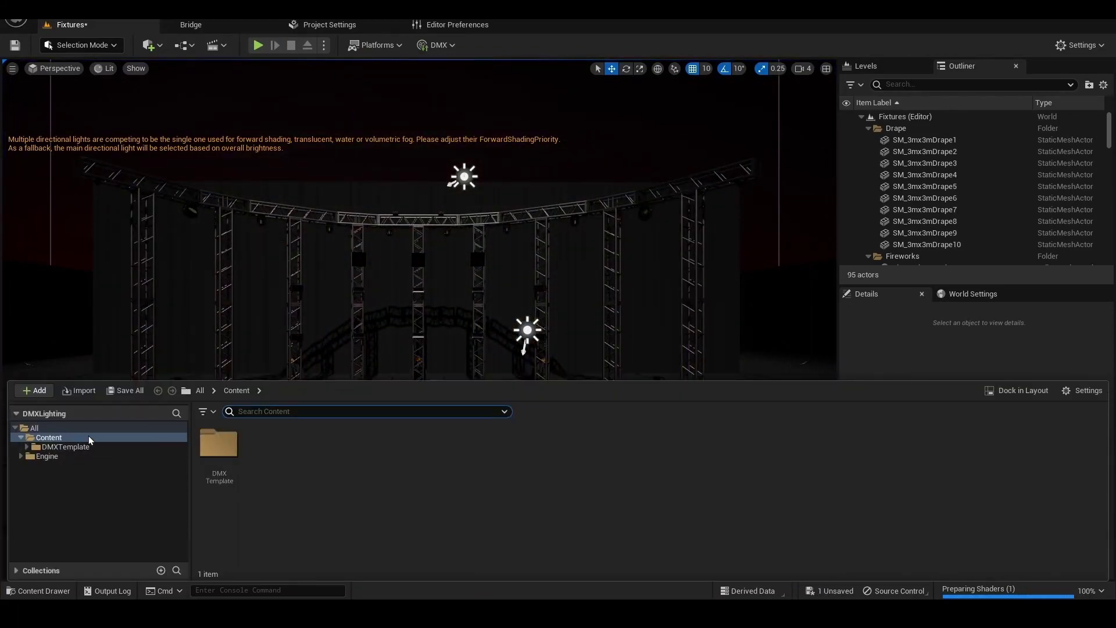
right_click(292, 452)
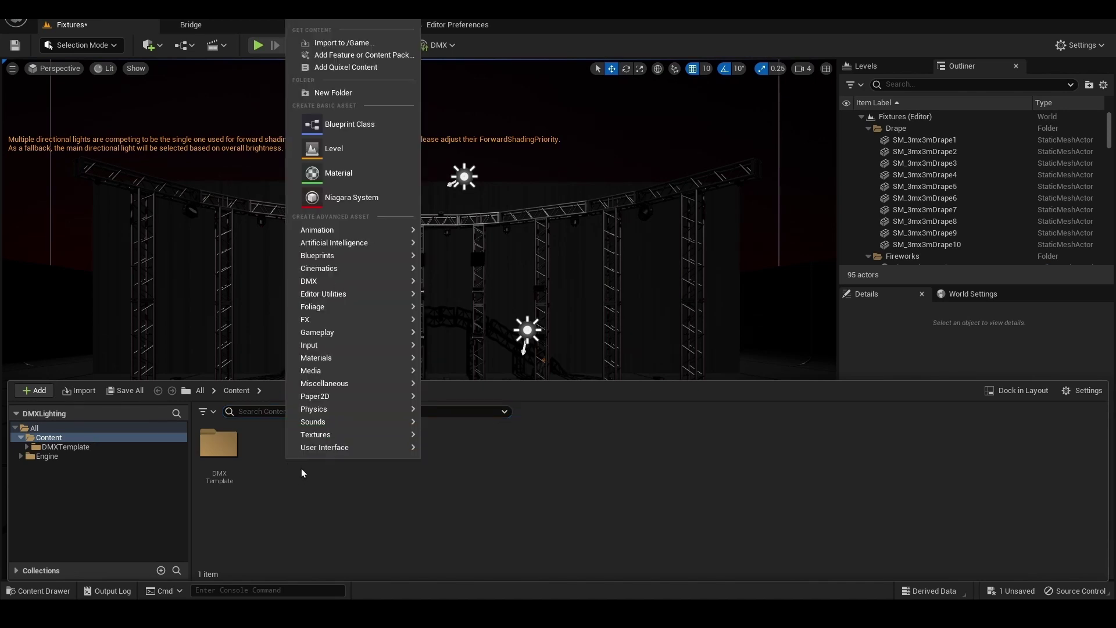
click(335, 93)
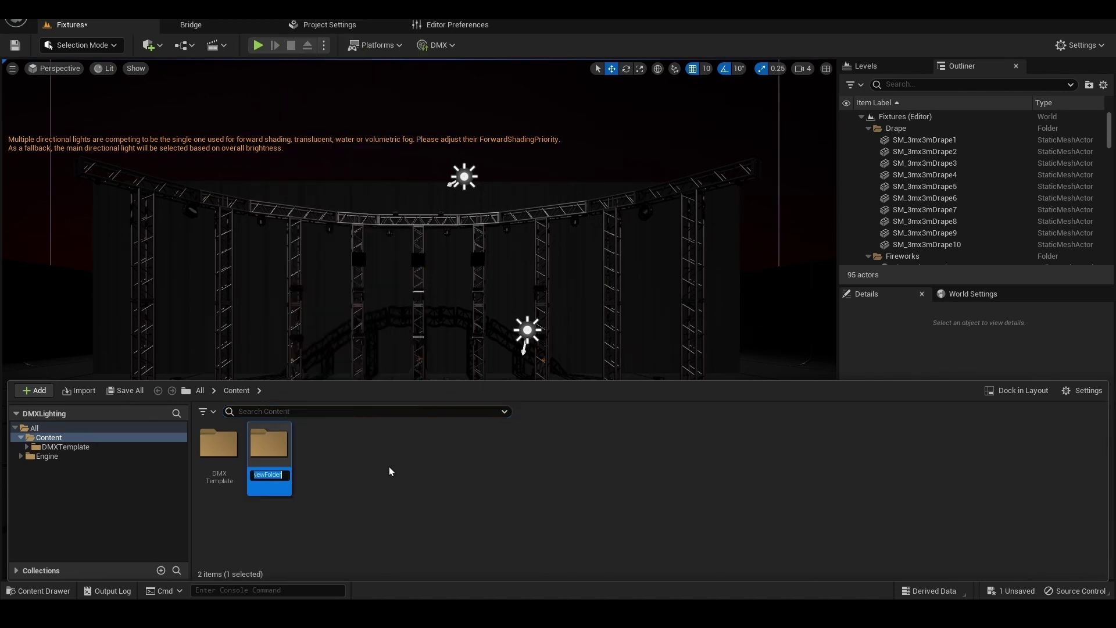
text(Maps)
key(Return)
double_click(270, 456)
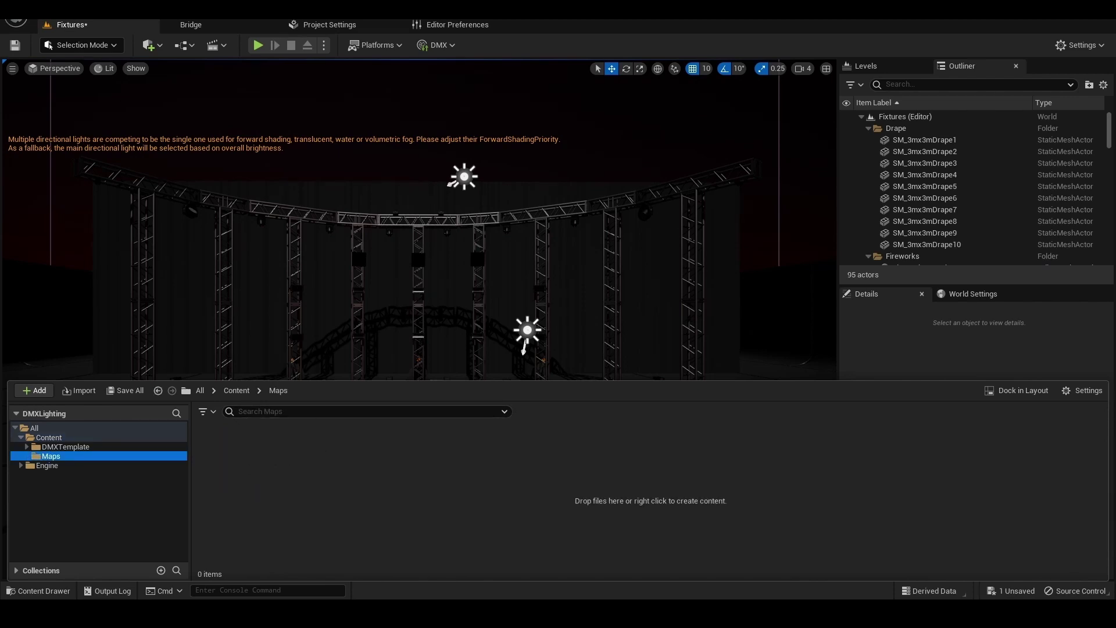
Create a new level from the Basic template, saving the modified Fixtures level
click(17, 17)
click(64, 39)
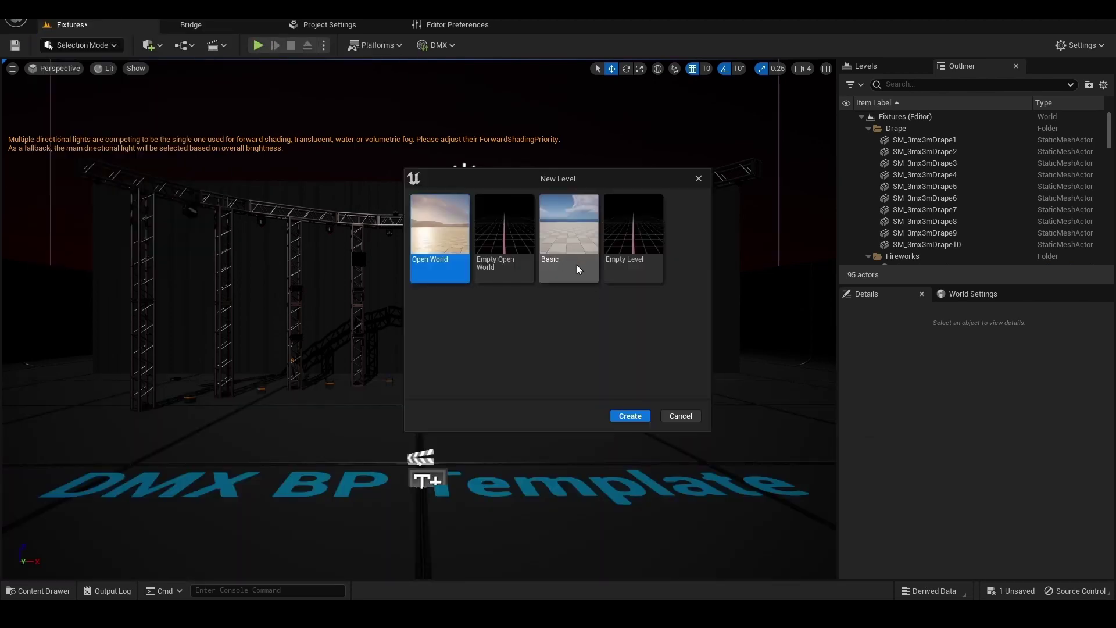
double_click(577, 264)
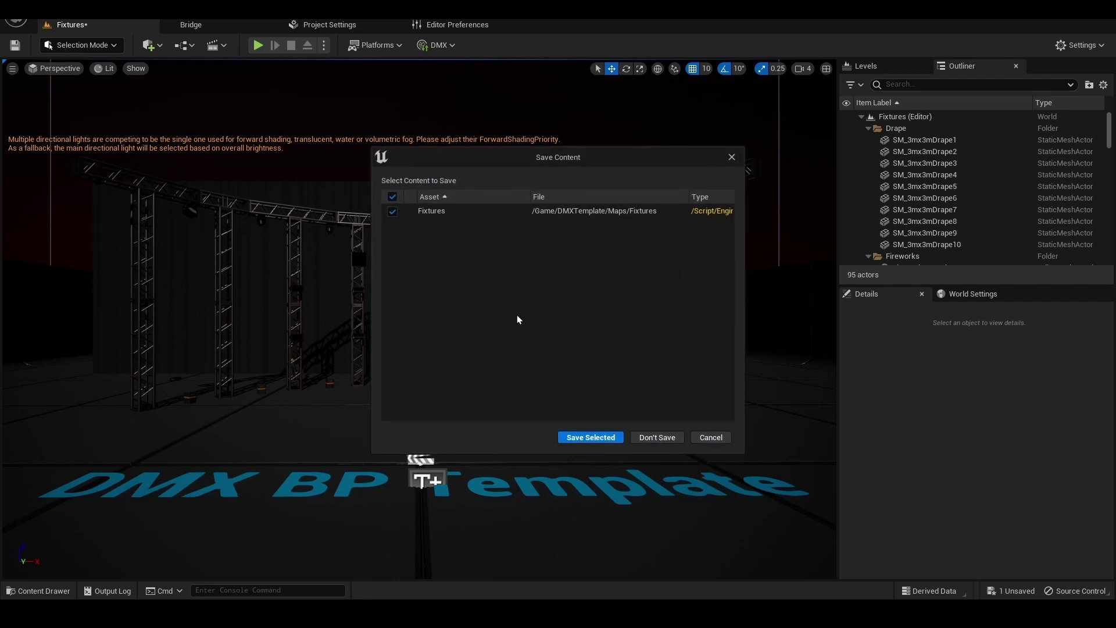
click(591, 438)
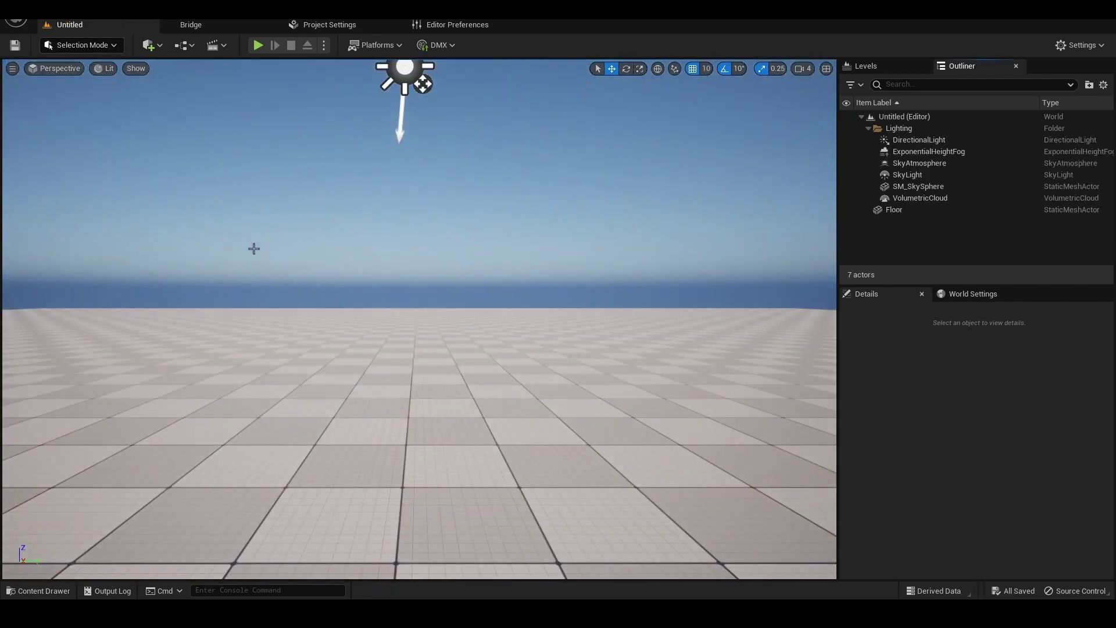
Save the new level as DmxLightingTD in the Maps folder
click(46, 25)
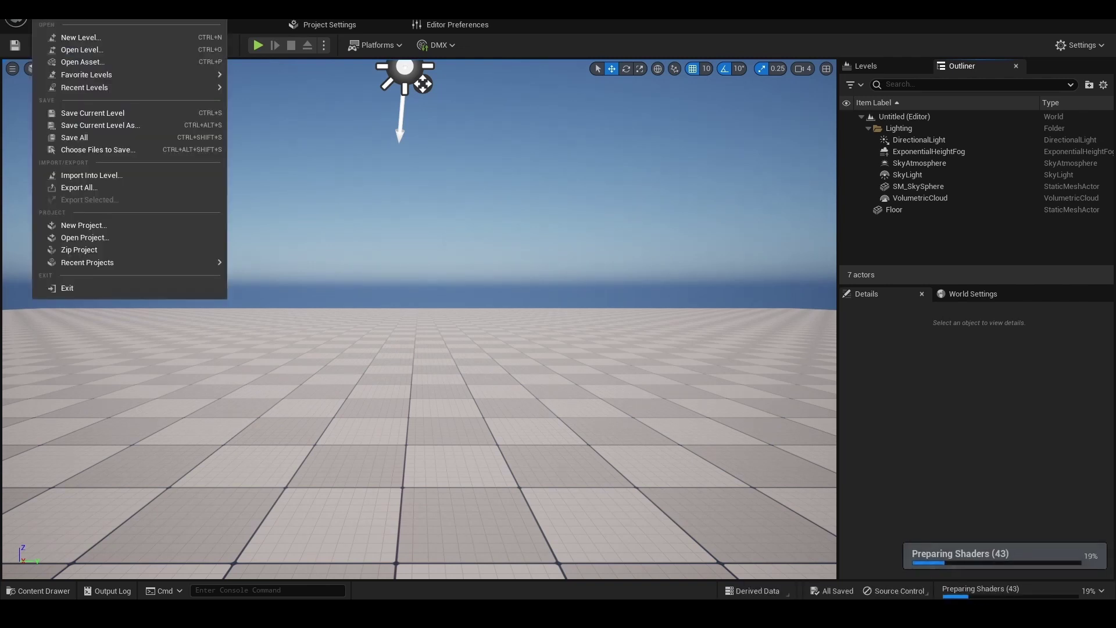
click(94, 123)
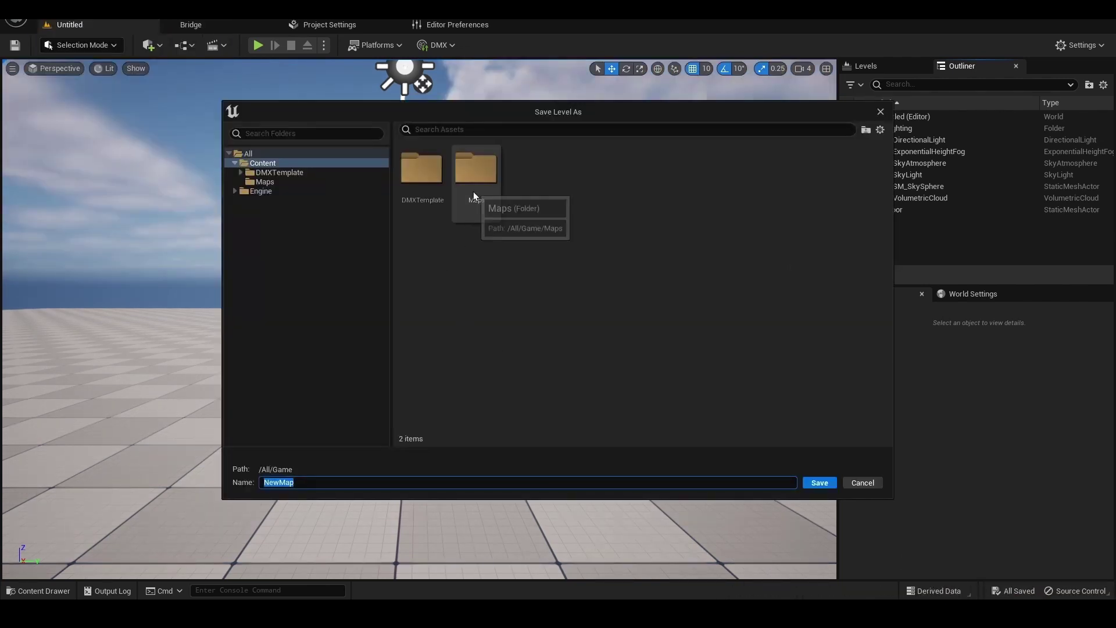
double_click(476, 192)
click(305, 484)
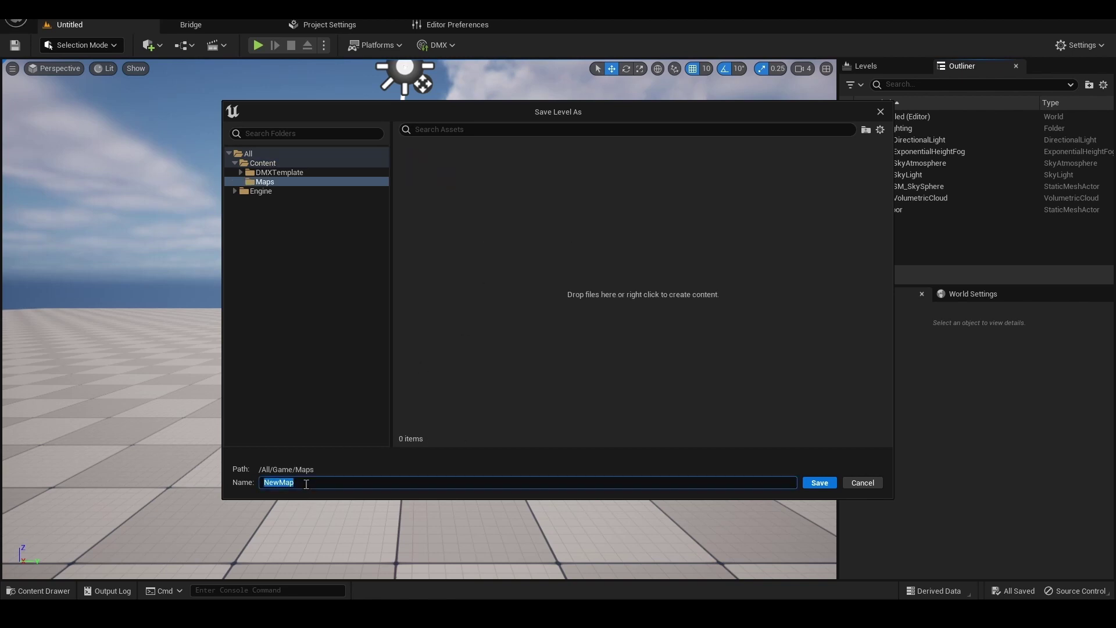
text(DmxLighting3)
click(818, 483)
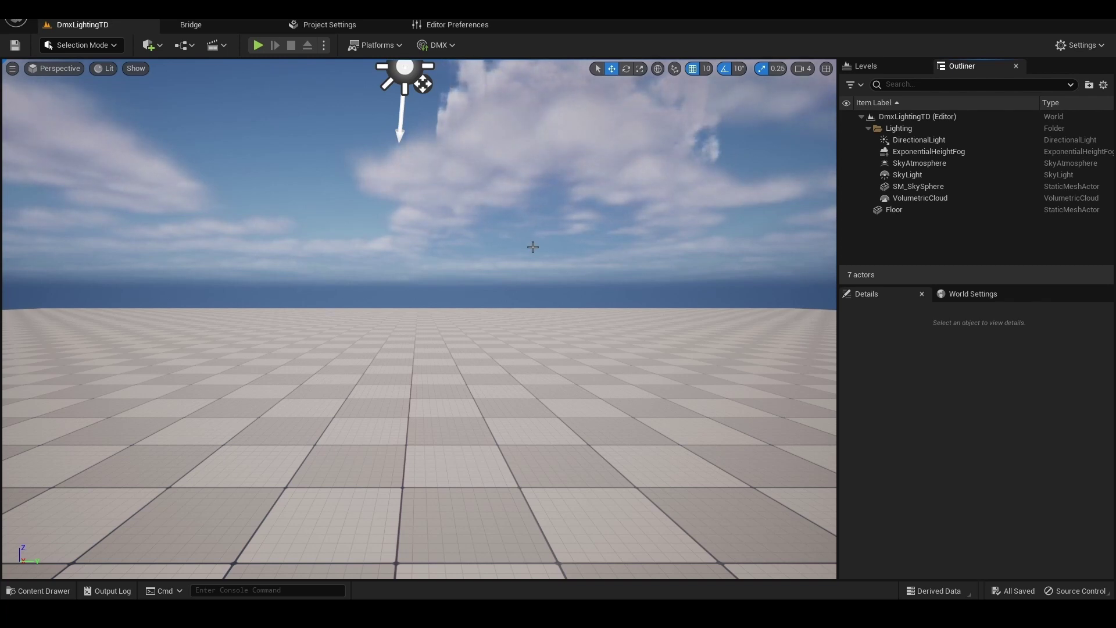
Check the content browser's display options for C++ classes, engine content and plugin content, and expand the Engine folder
key(ctrl+space)
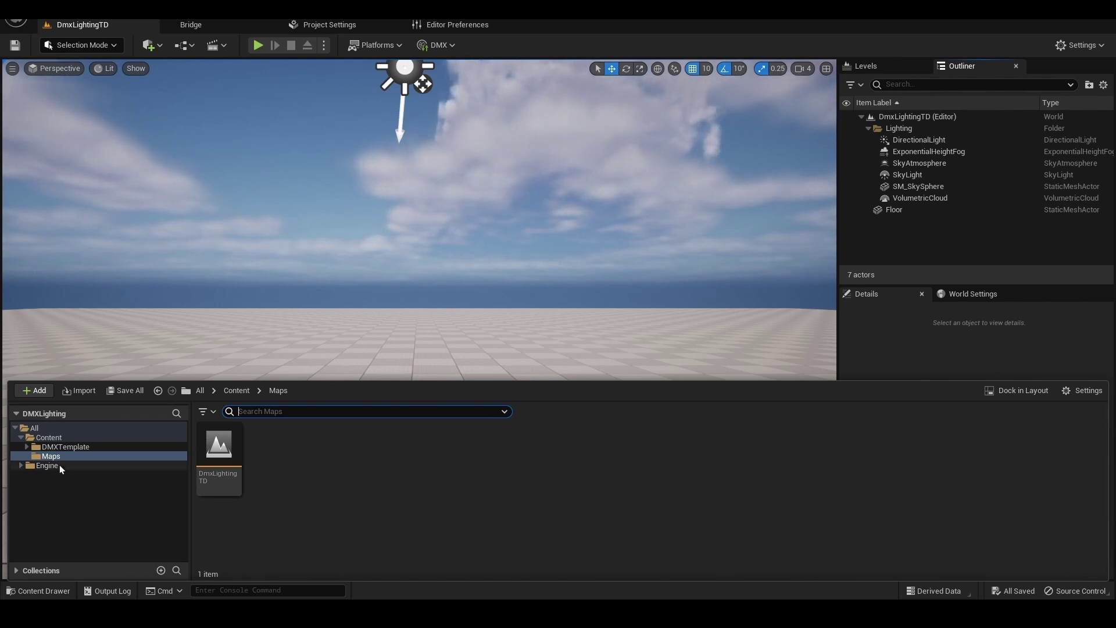
click(52, 430)
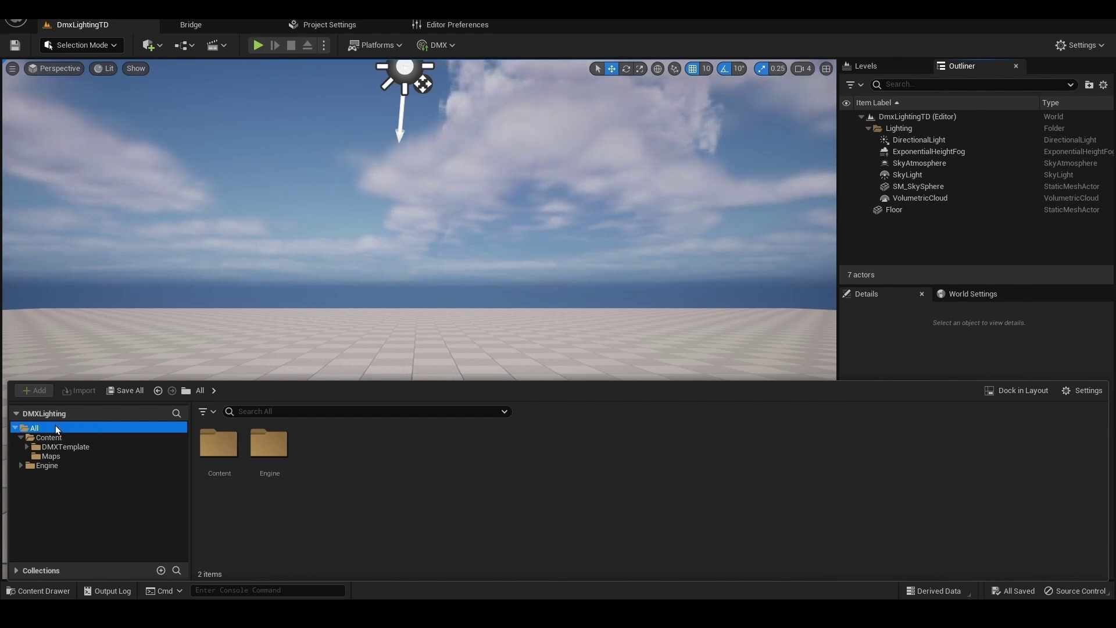
click(1075, 390)
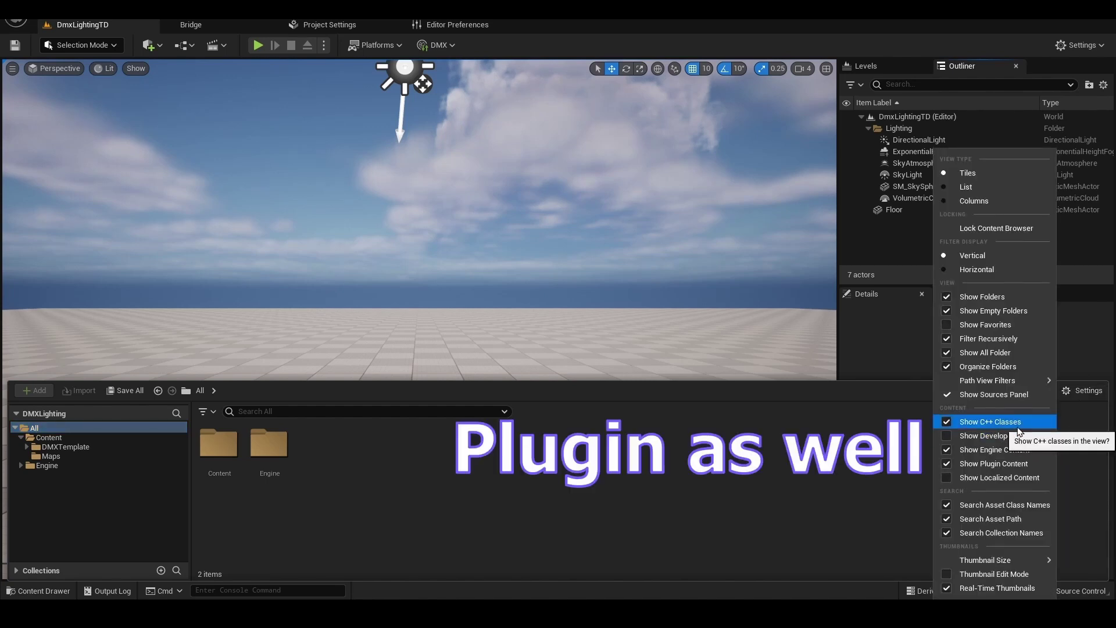
click(50, 468)
double_click(46, 465)
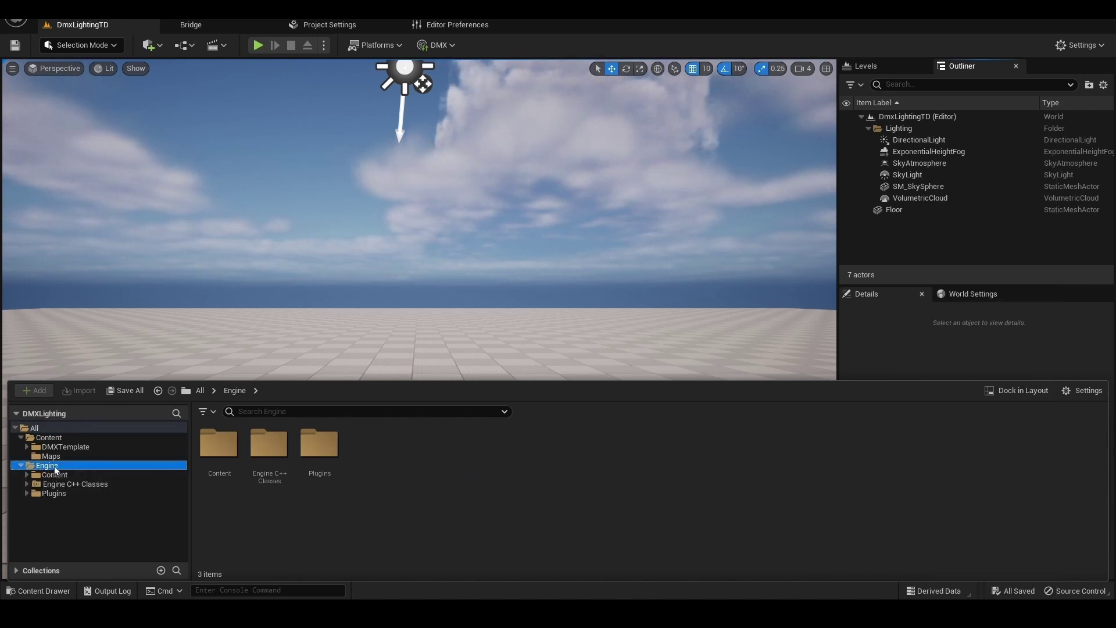
Browse the Engine's Plugins folder and open DMX Fixtures Content
click(65, 484)
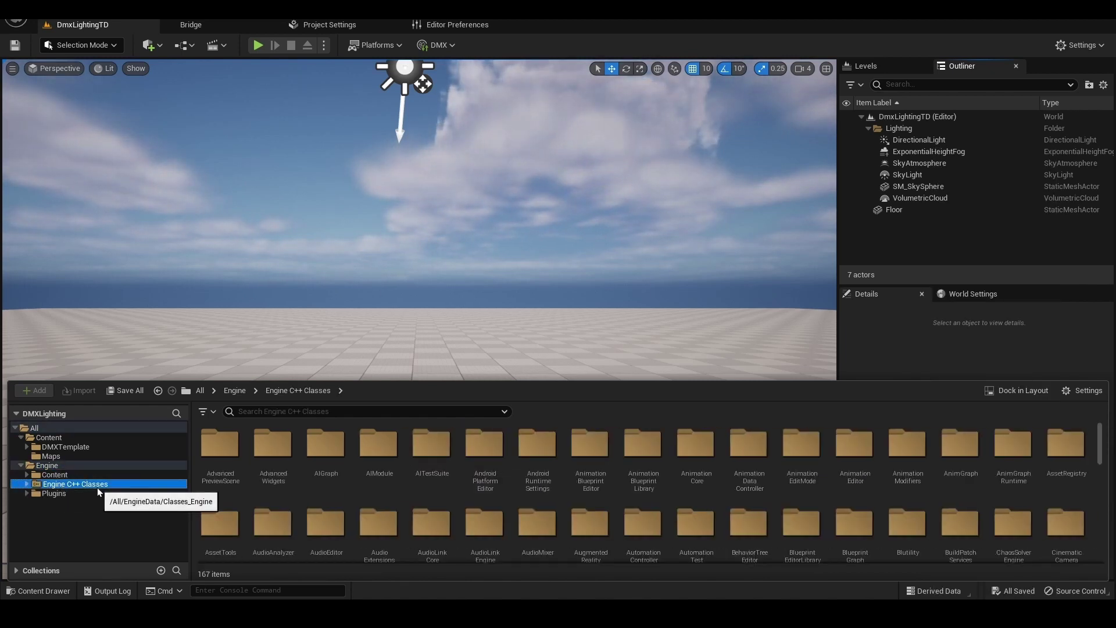
click(64, 493)
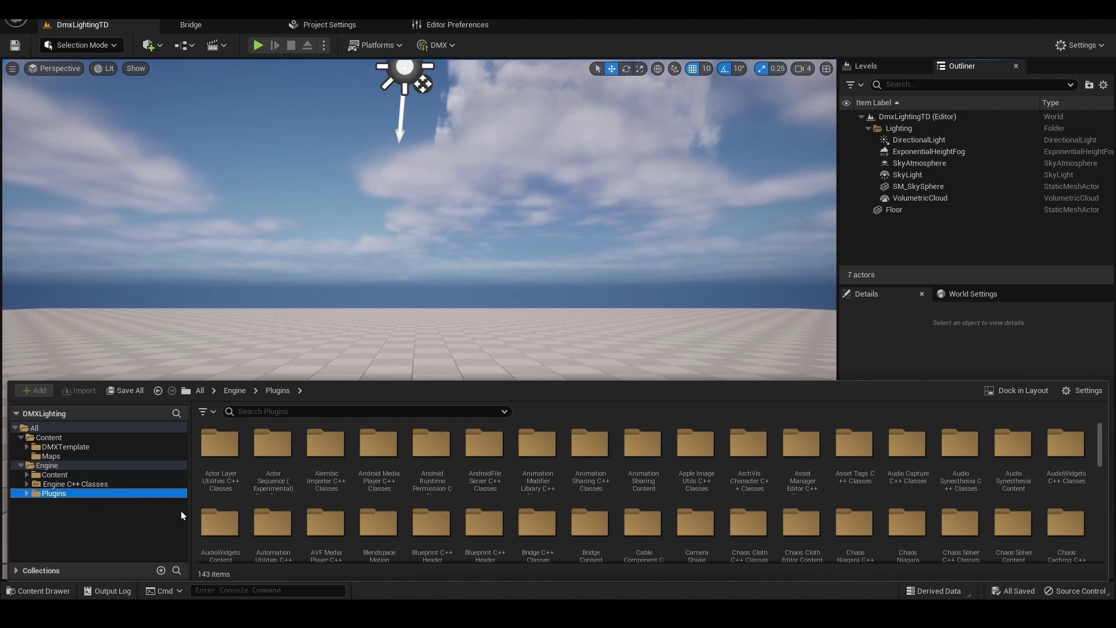
scroll(840, 485, down, 1)
scroll(841, 485, down, 3)
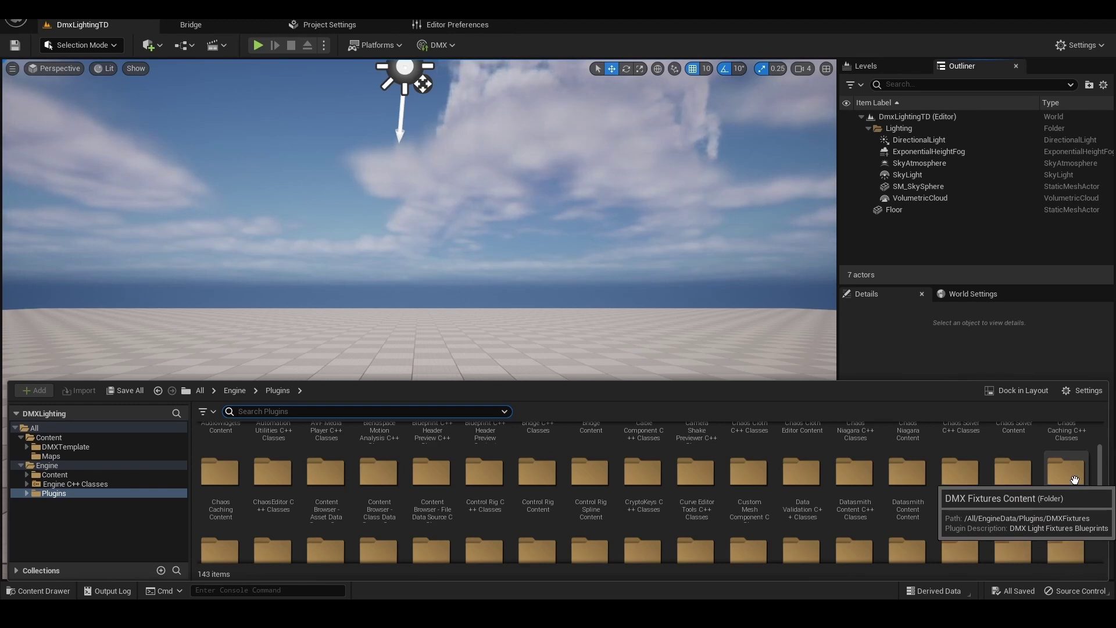
scroll(1074, 480, down, 1)
scroll(1074, 480, down, 1)
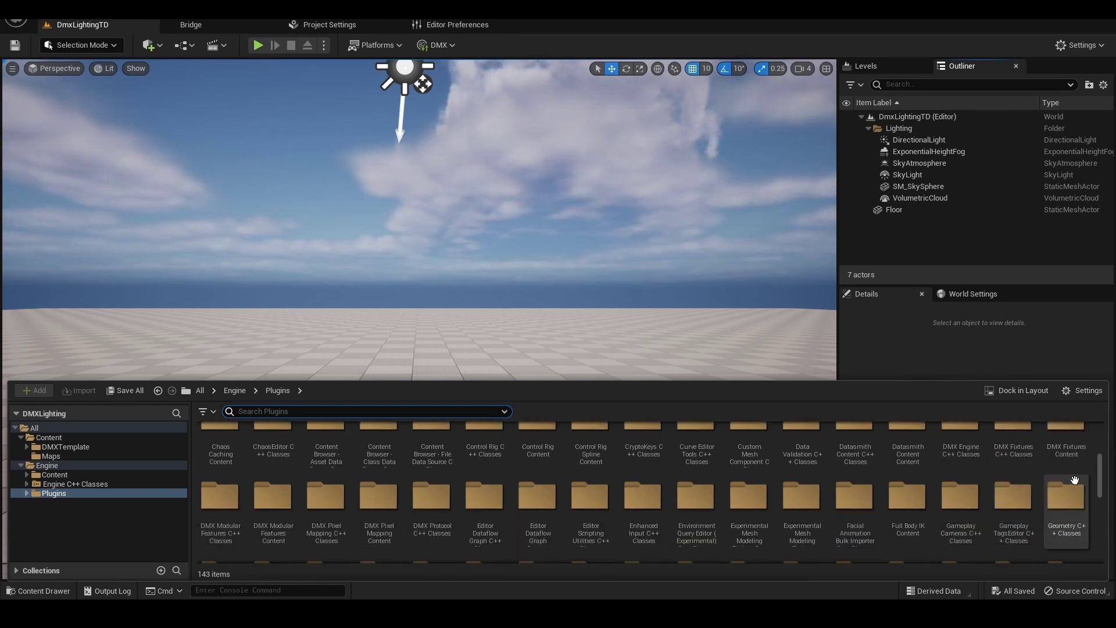
click(280, 500)
double_click(279, 500)
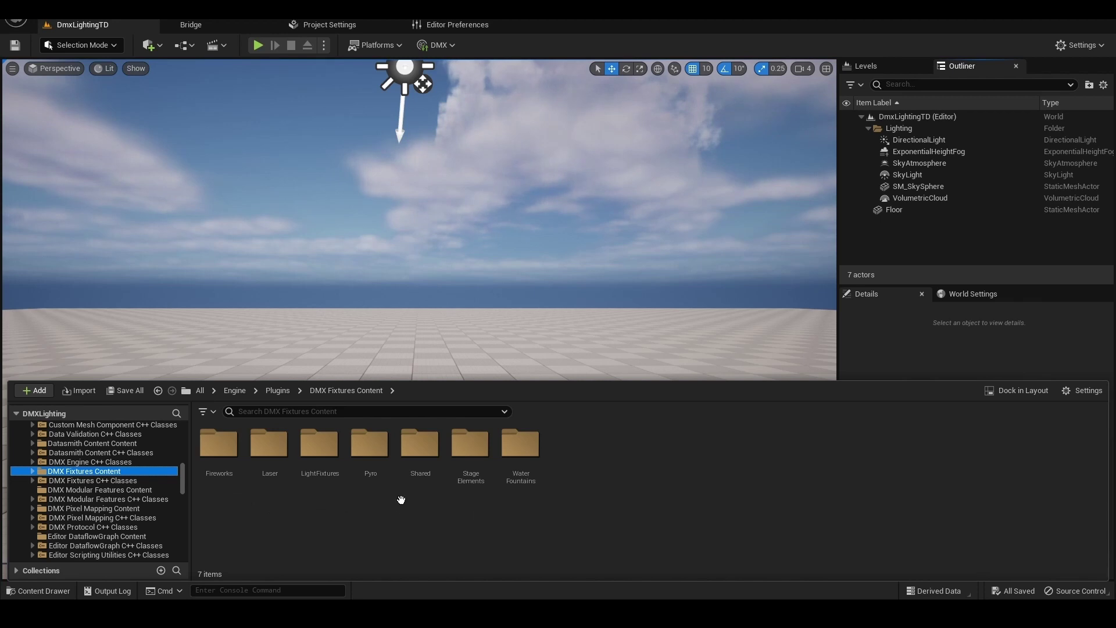
Open the LightFixtures folder and look over the moving head, moving matrix, moving mirror and static matrix blueprints
double_click(329, 462)
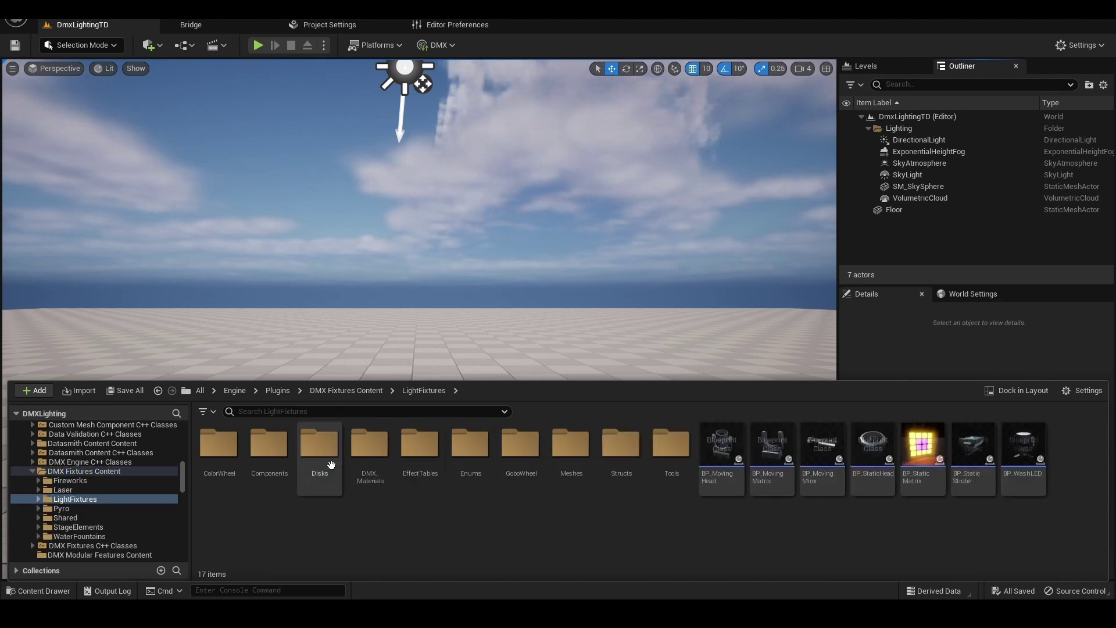
click(725, 472)
click(773, 485)
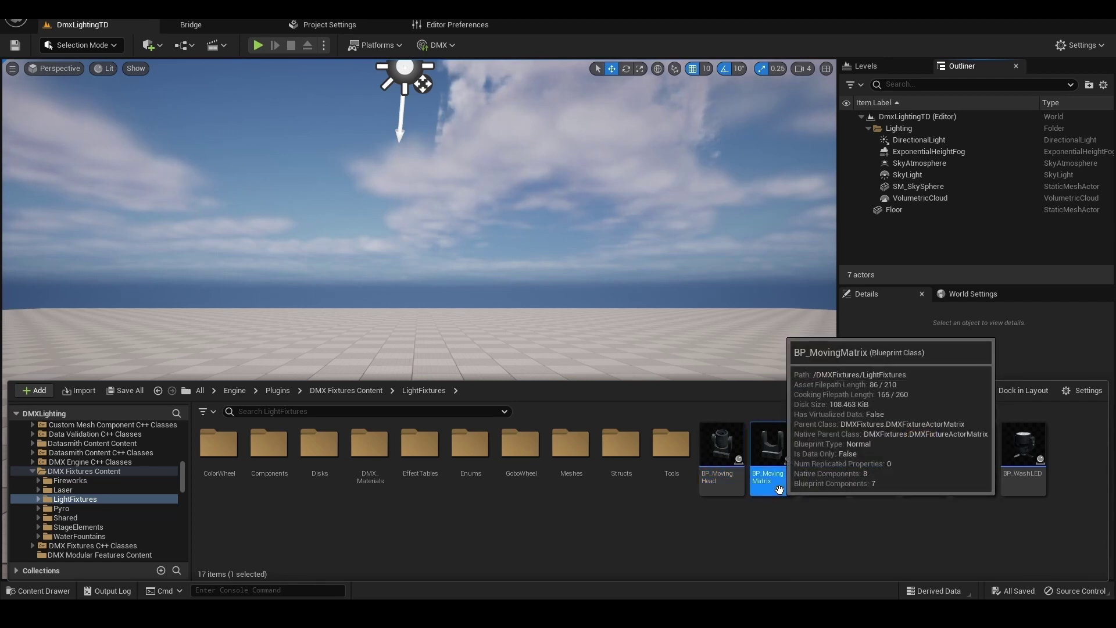
click(822, 476)
click(921, 483)
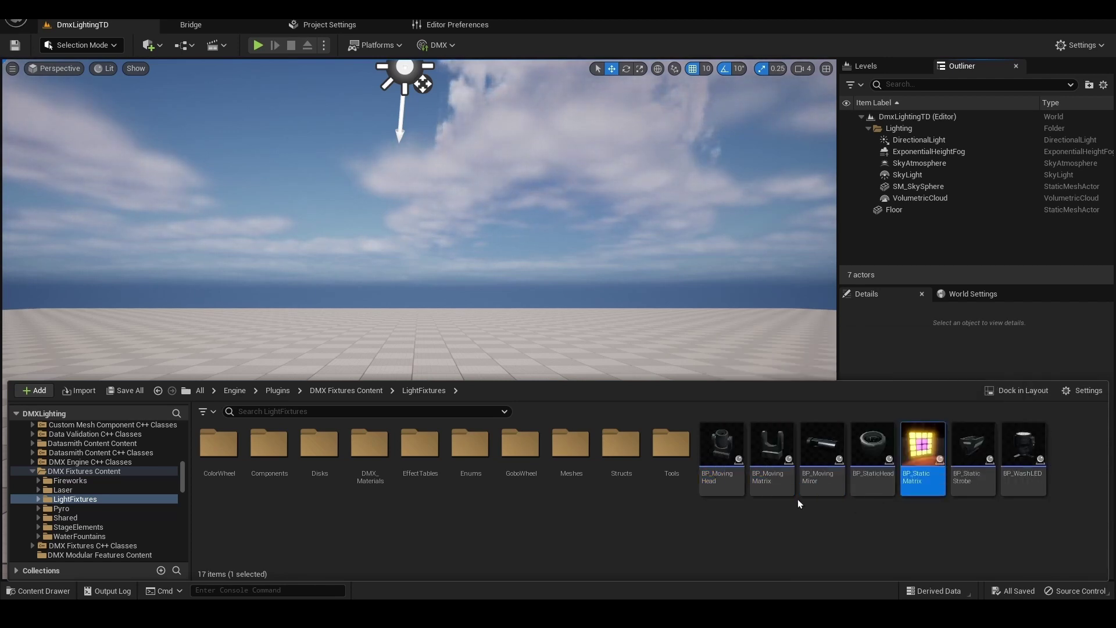
Place a BP_MovingHead fixture from the LightFixtures folder on the level's floor at about X 260
click(733, 488)
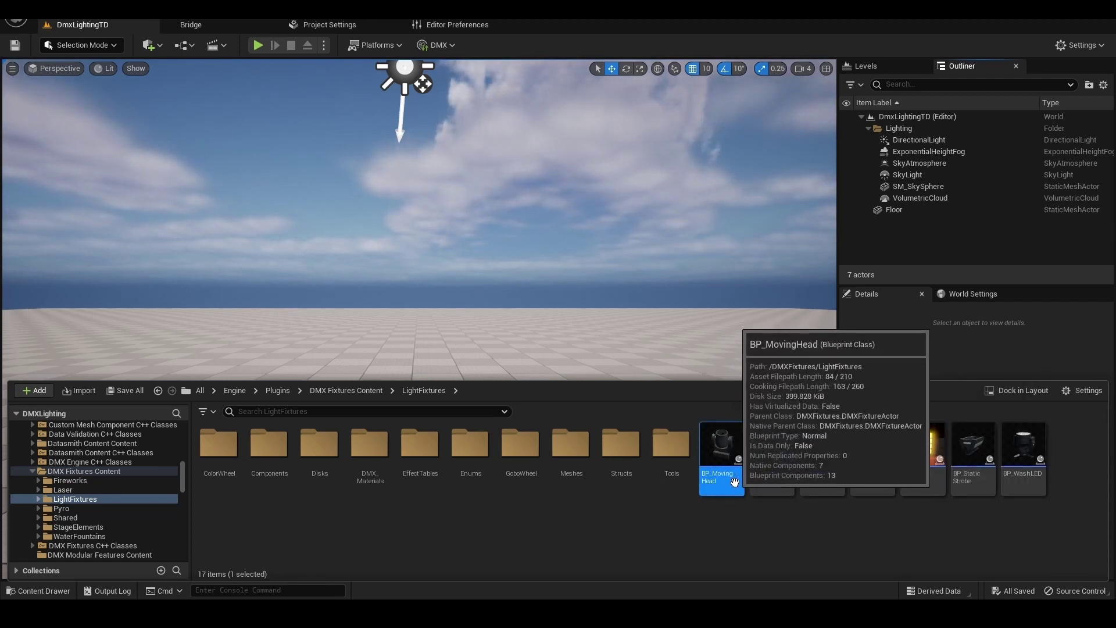
drag(731, 482, 411, 388)
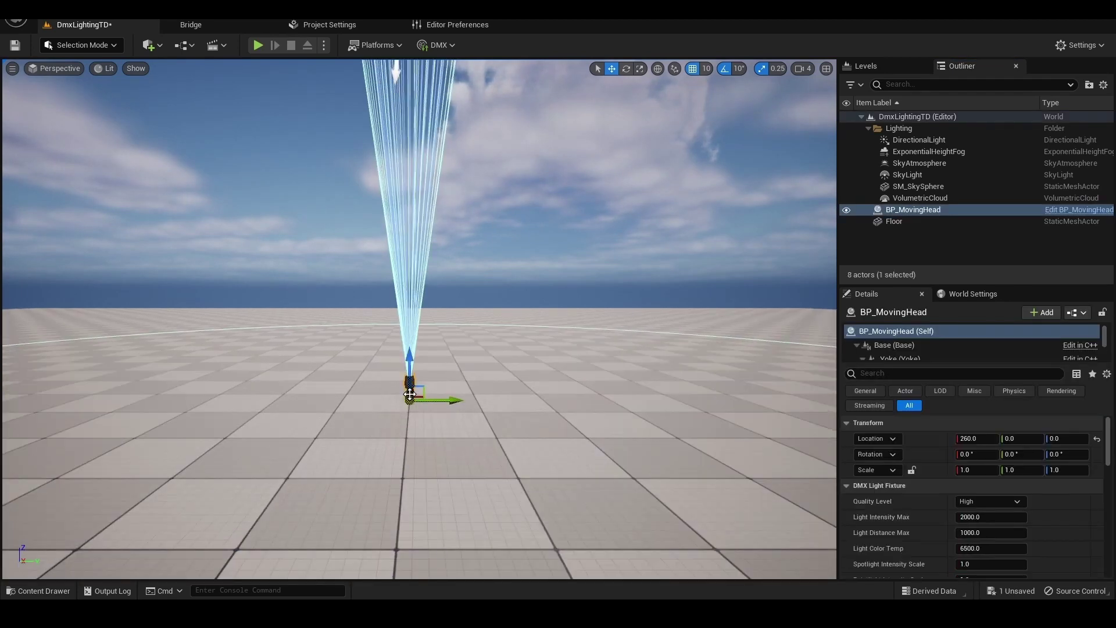
key(f)
scroll(406, 360, down, 10)
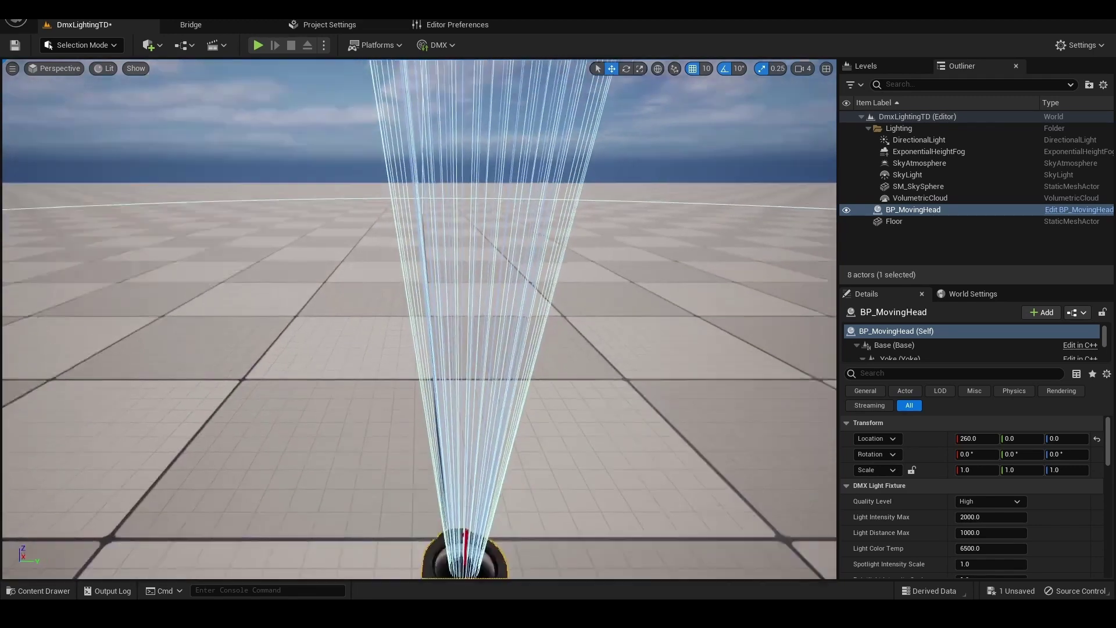
alt+drag(413, 232, 413, 271)
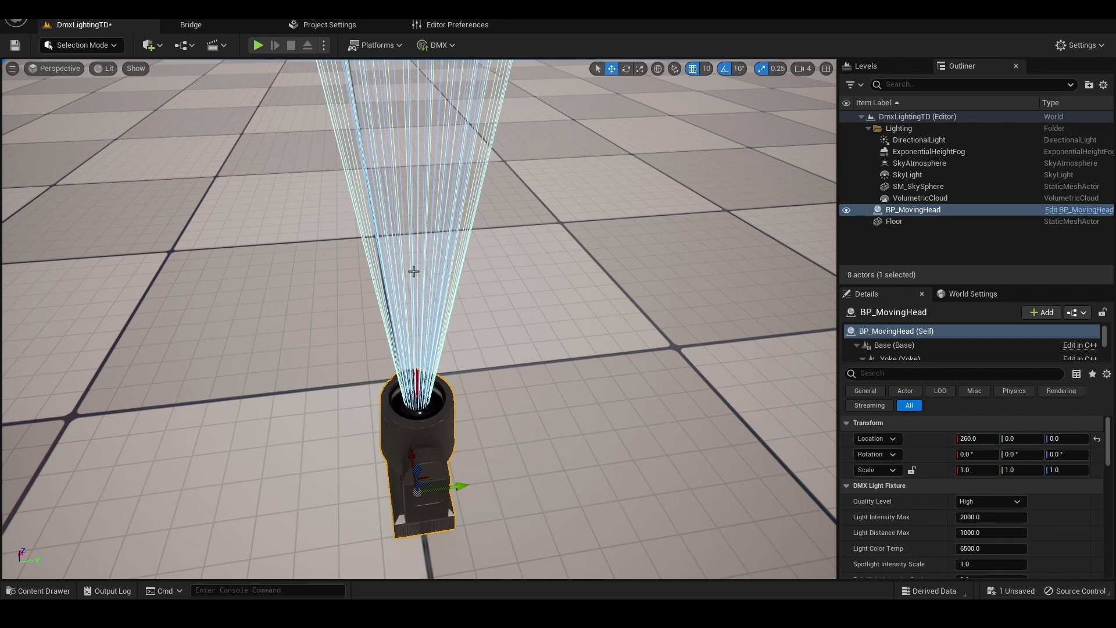
scroll(413, 271, down, 3)
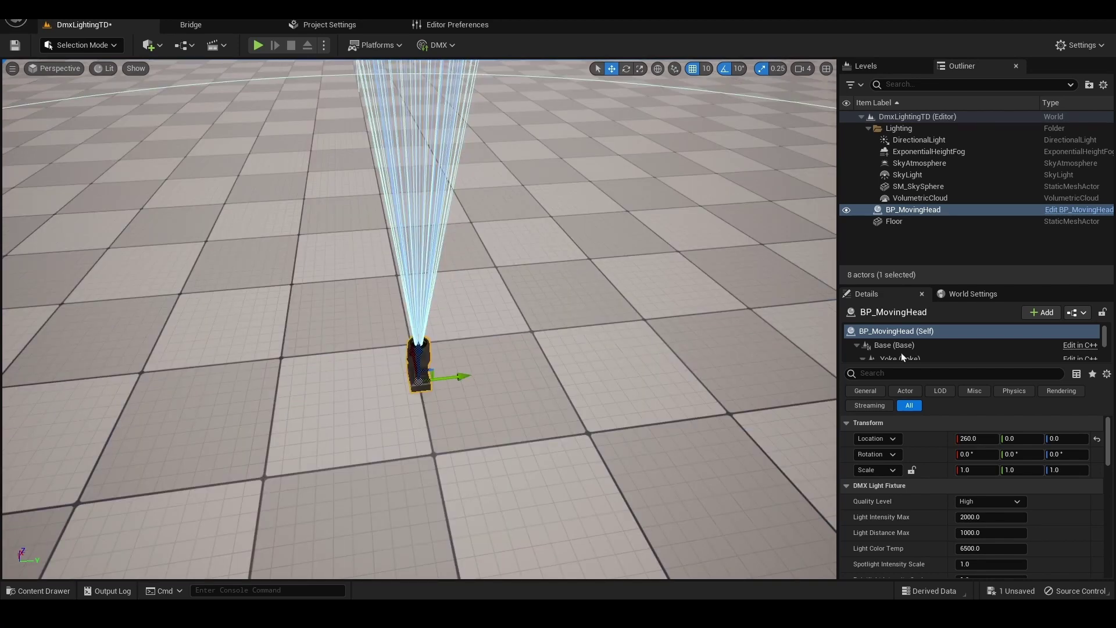
Set the moving head's X location to 0 and its Z location to 390
click(981, 438)
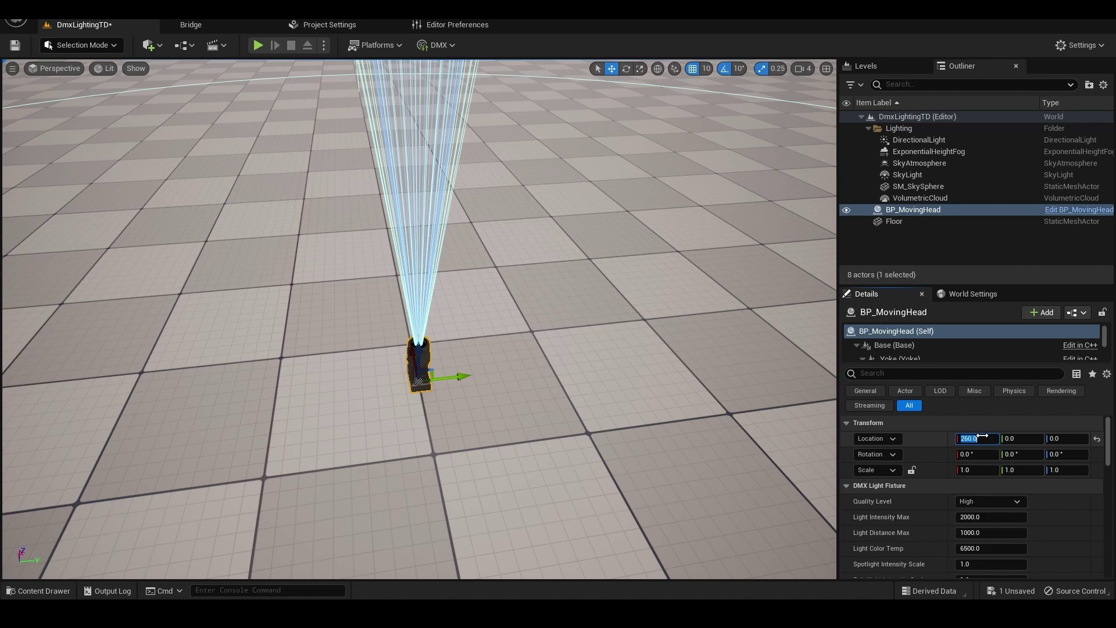
text(0)
key(Return)
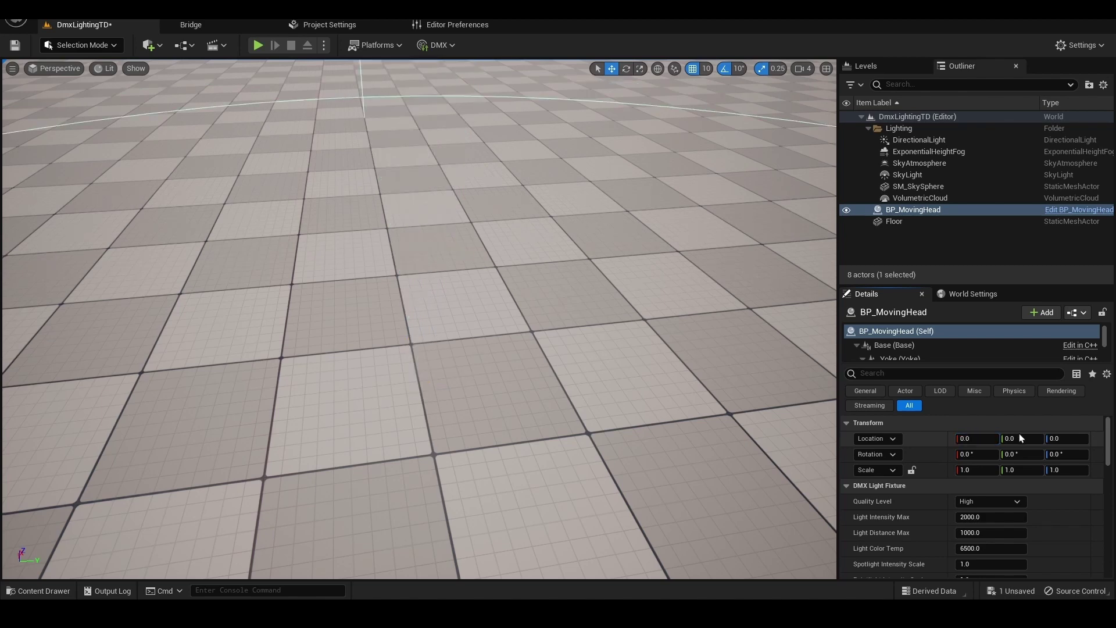
click(1057, 439)
text(390)
key(Return)
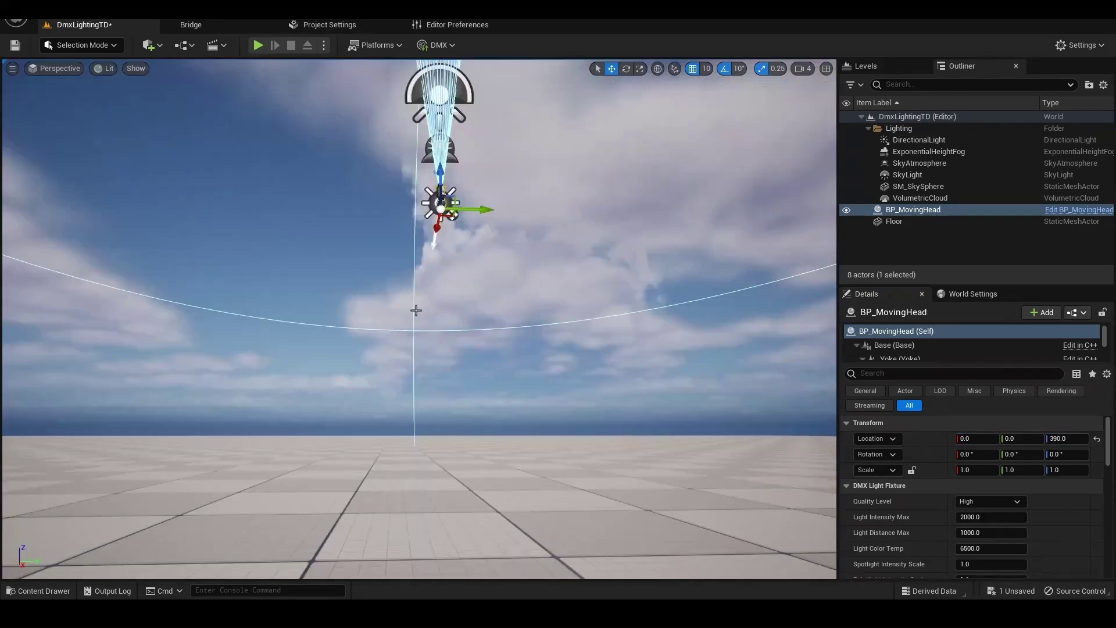
Set the moving head's X rotation to 180° so its beam points down at the floor
click(980, 454)
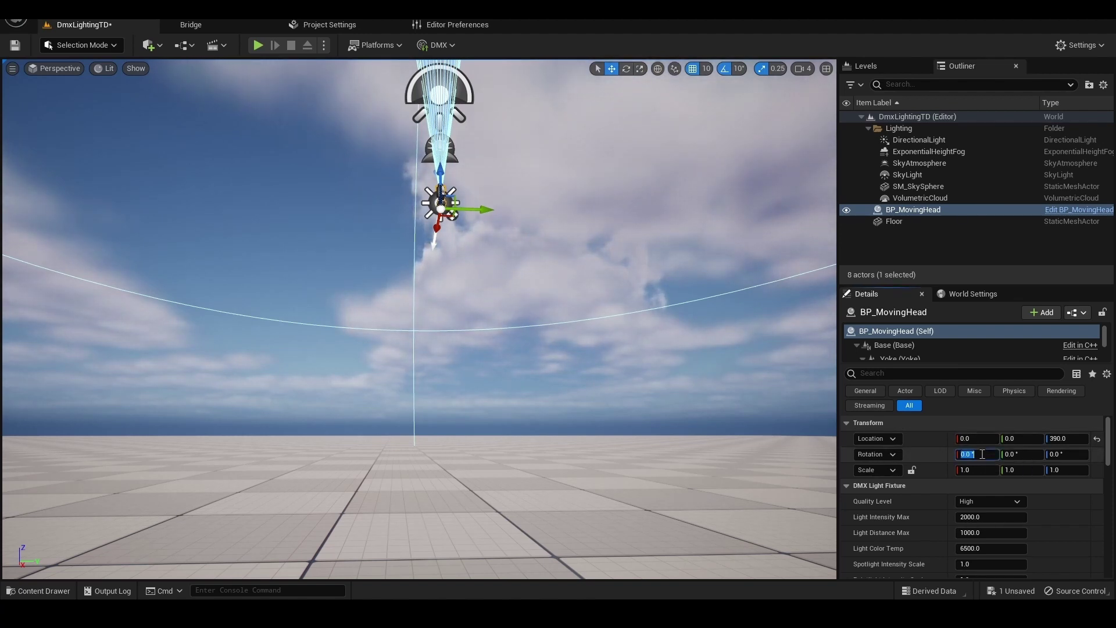
text(180)
key(Return)
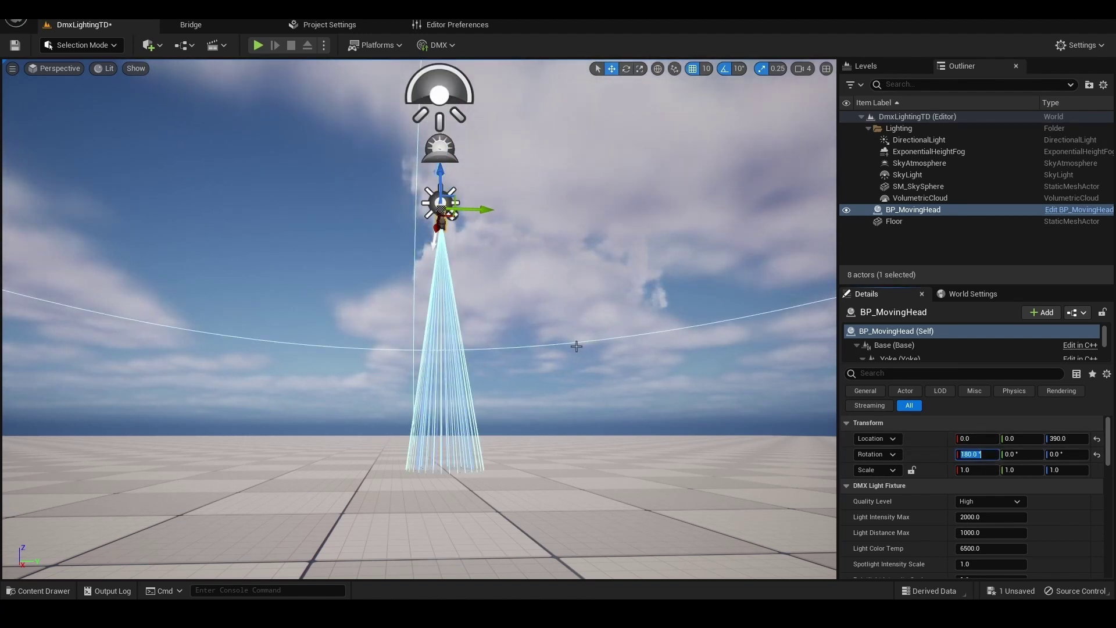
scroll(493, 279, up, 3)
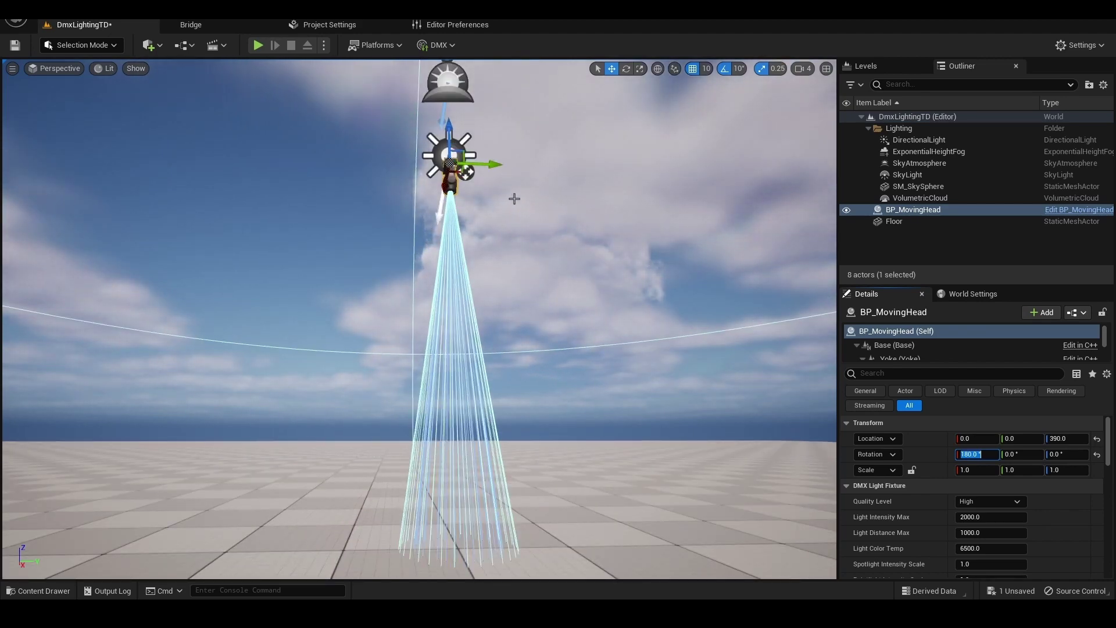
right_drag(537, 214, 540, 239)
key(e)
key(ctrl+z)
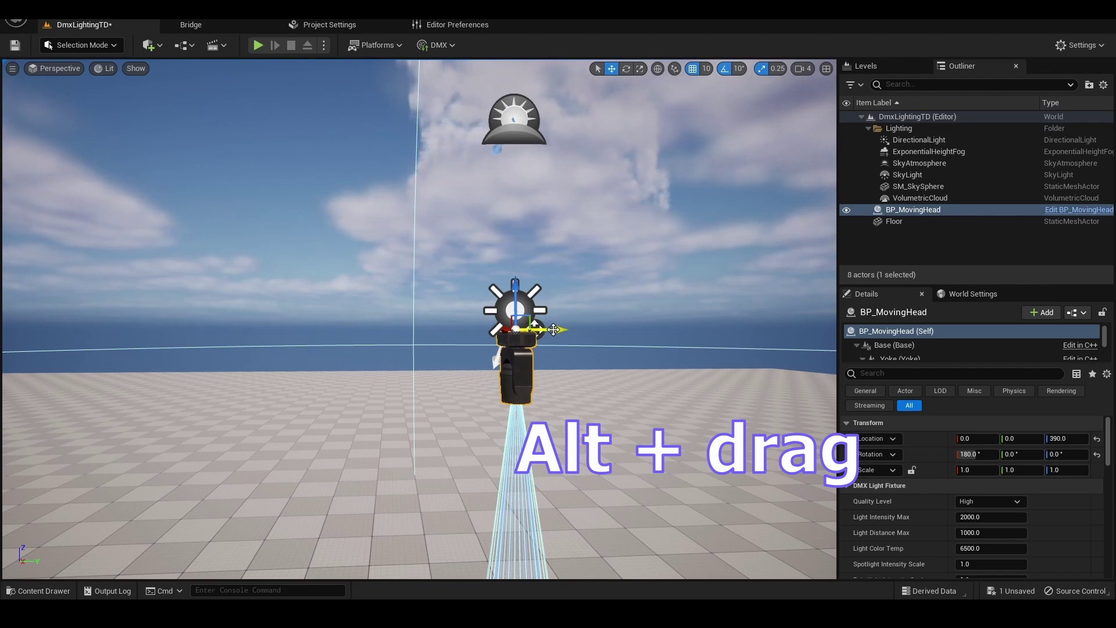
Duplicate the moving head along the Y axis and set the copy's Y location to -24
alt+drag(554, 330, 481, 329)
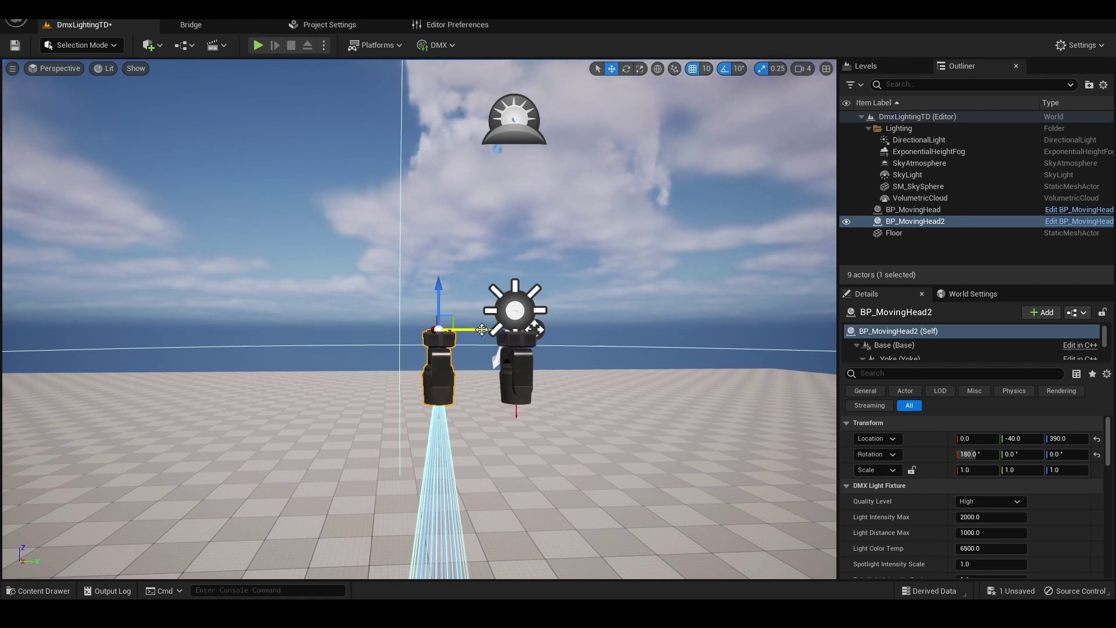
click(1014, 438)
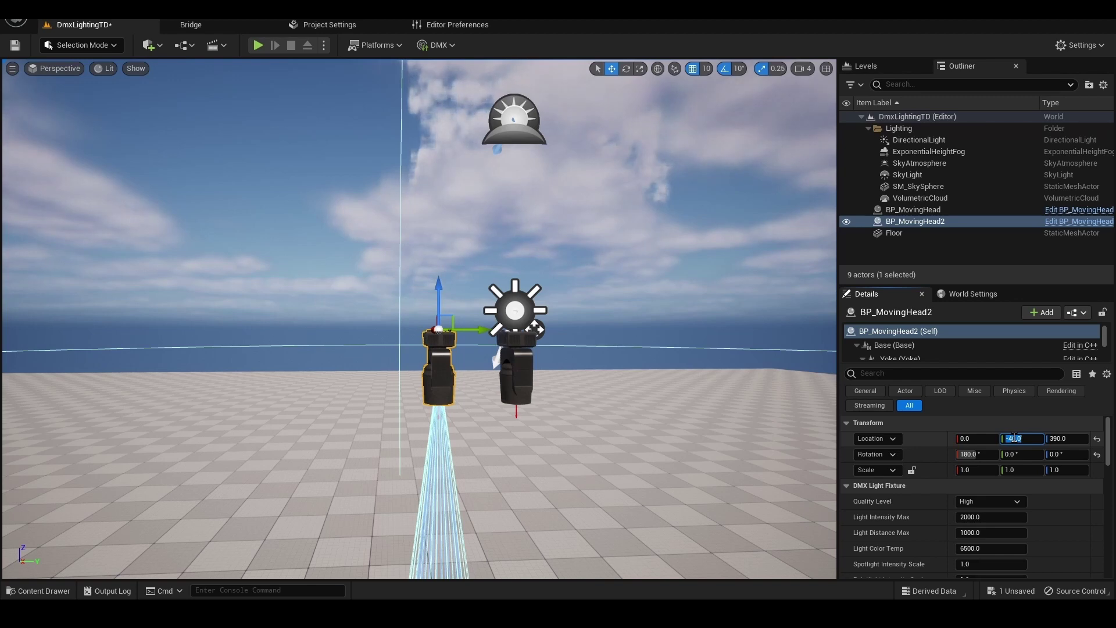
text(-2)
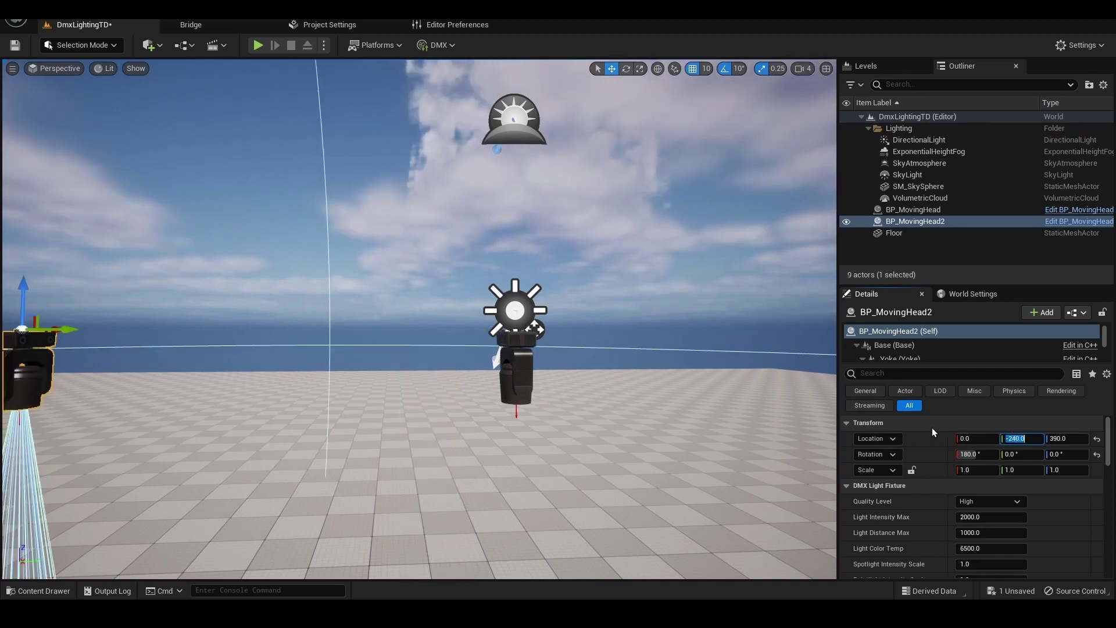
text(4)
key(Return)
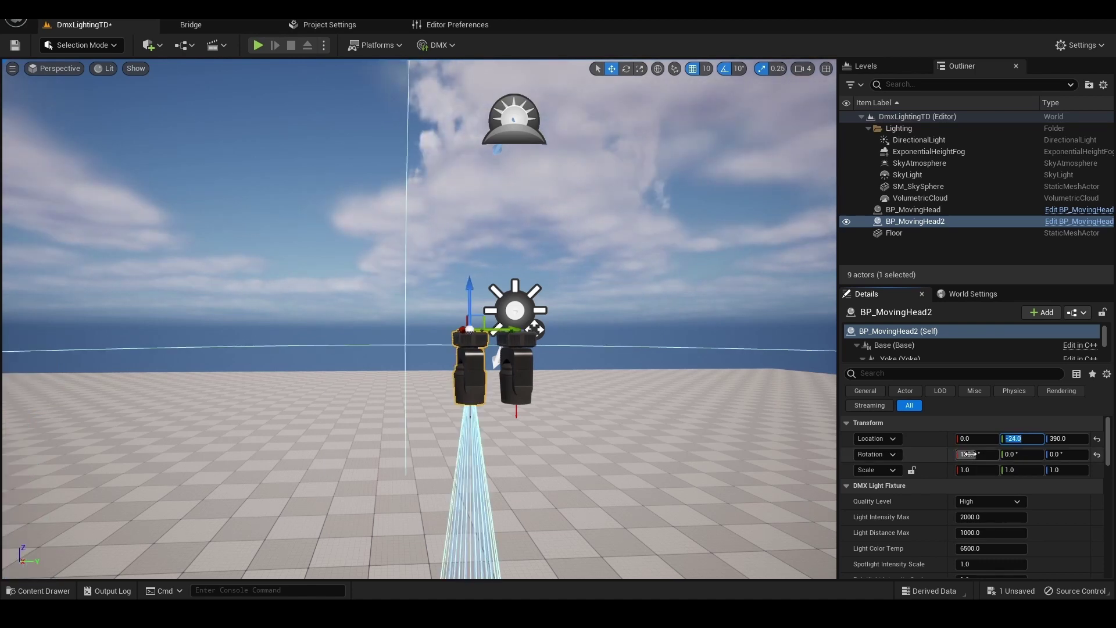
Set the X rotation of BP_MovingHead2 to 200° to tilt it outward
click(971, 454)
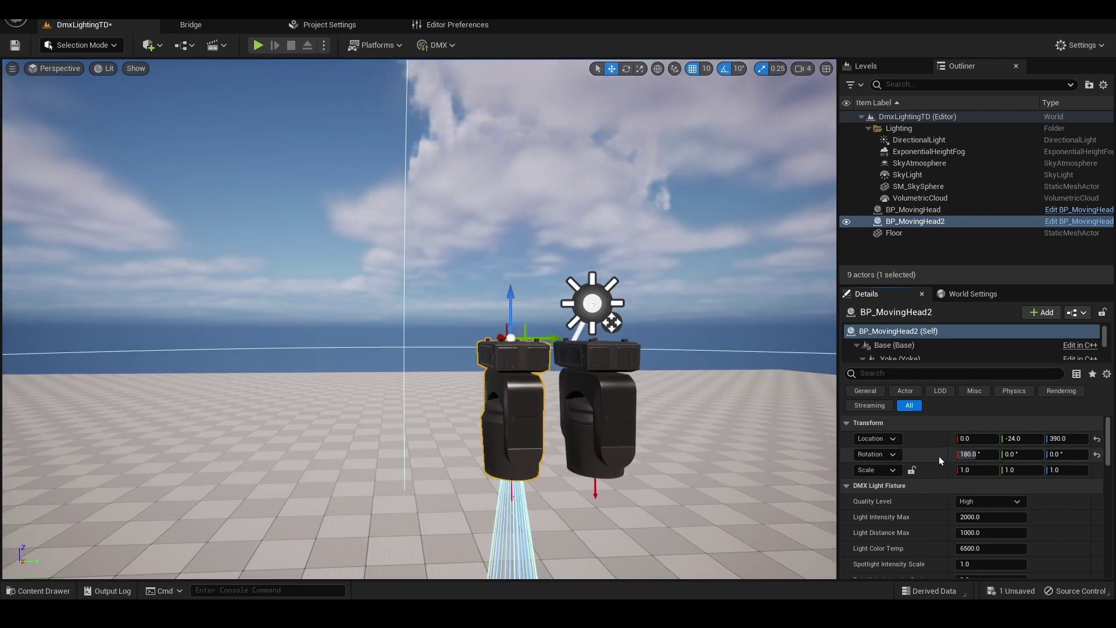
click(963, 454)
key(Return)
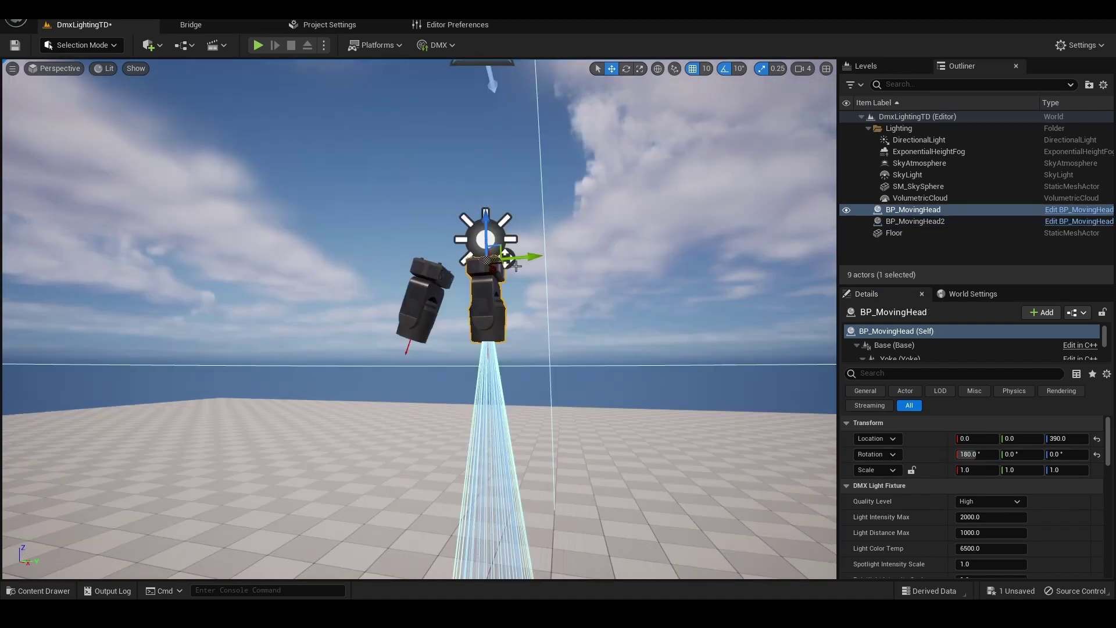
Duplicate BP_MovingHead2 to the opposite side of the central moving head and set the copy's Y location to 24
click(430, 285)
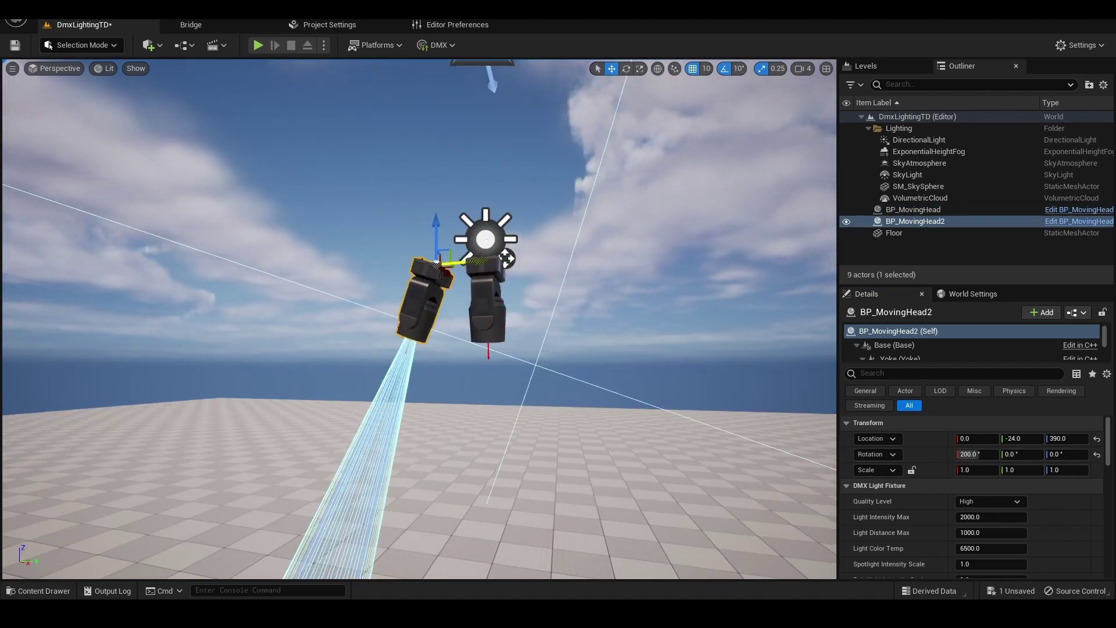
alt+drag(466, 263, 580, 274)
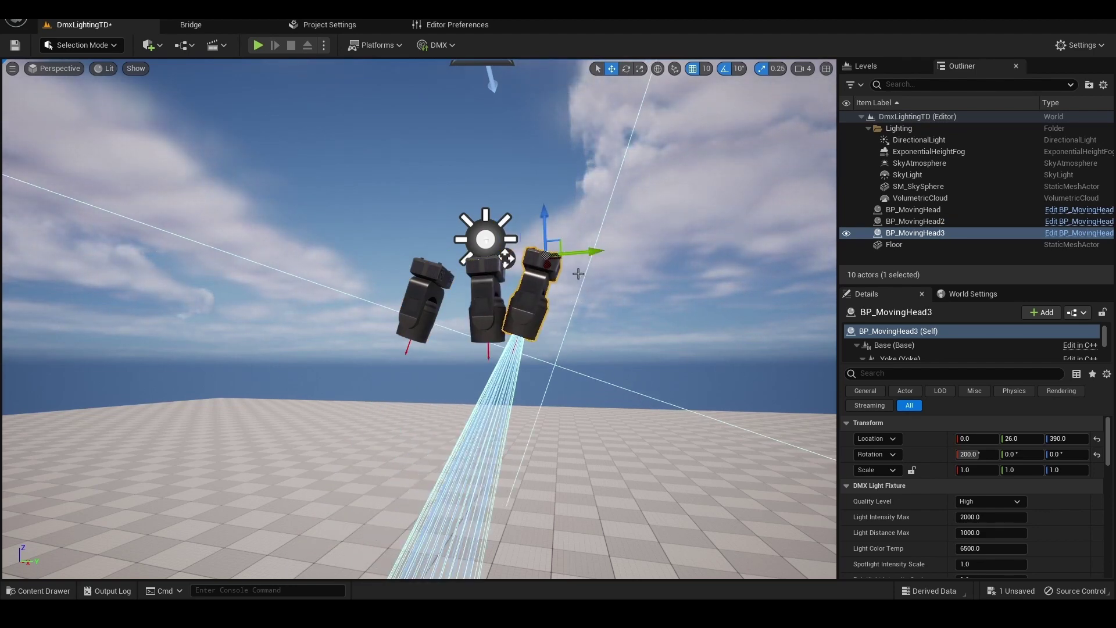
scroll(578, 273, down, 2)
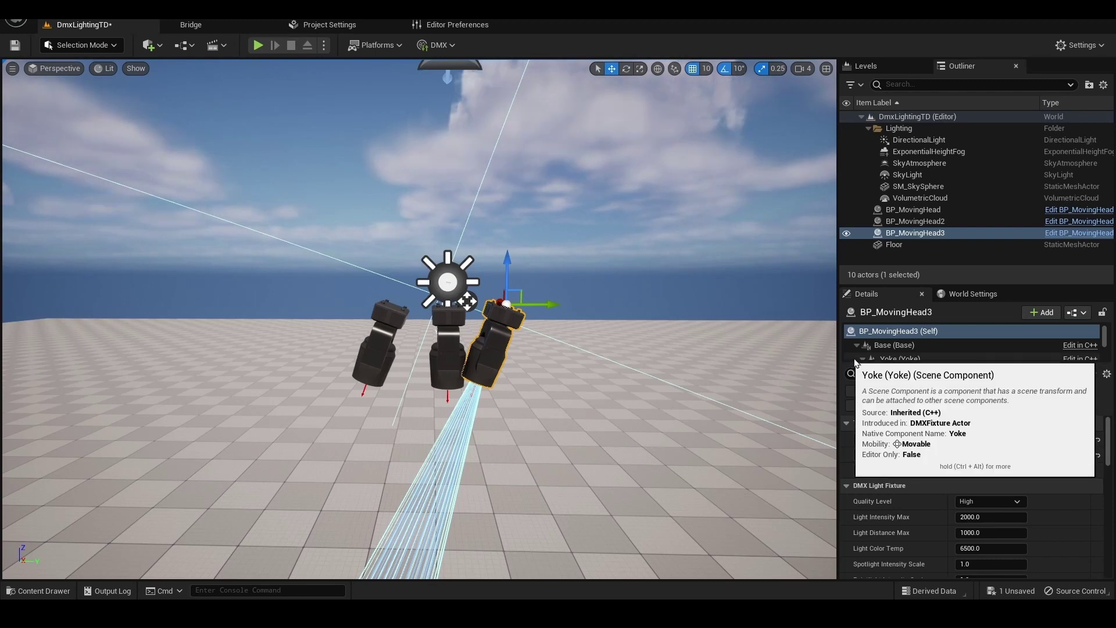
click(1028, 439)
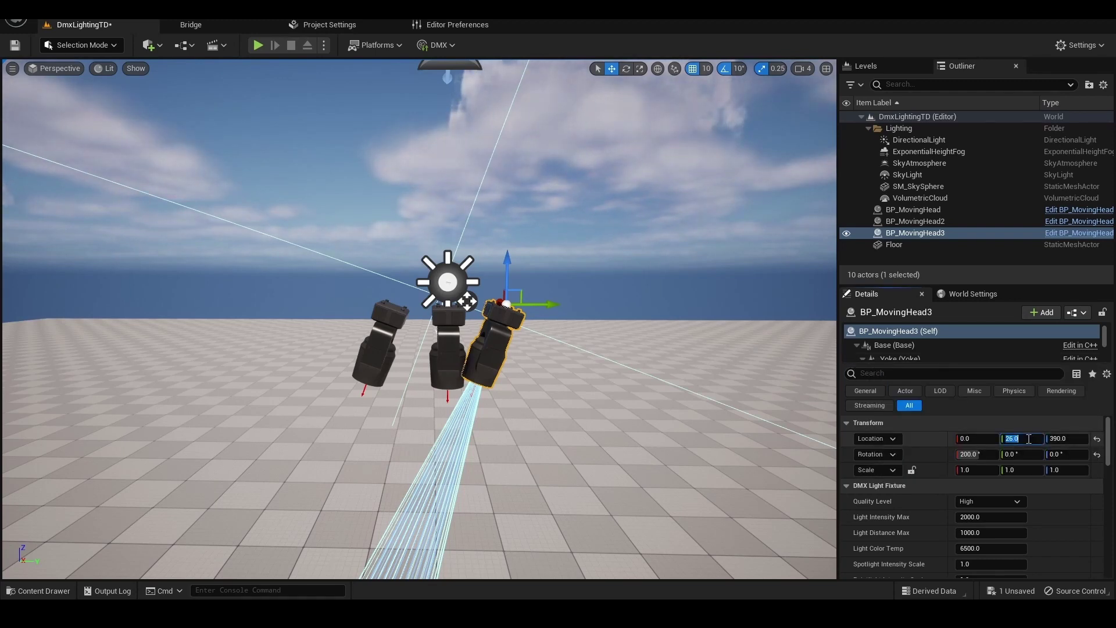
text(24)
key(Return)
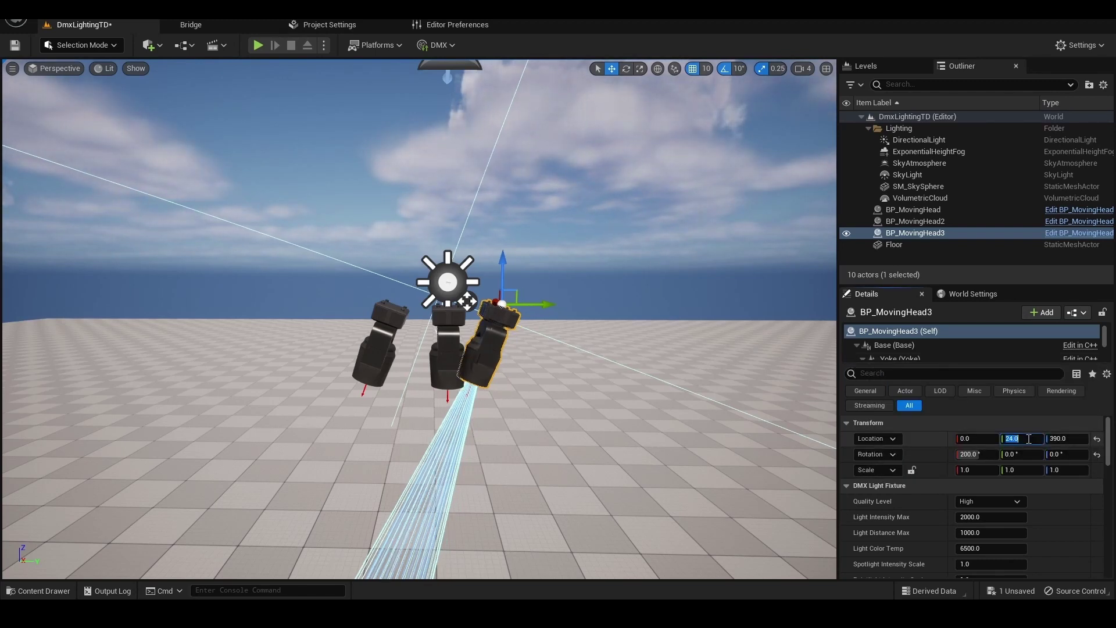
Set the X rotation of BP_MovingHead3 to 160° to mirror the tilt of BP_MovingHead2
click(976, 454)
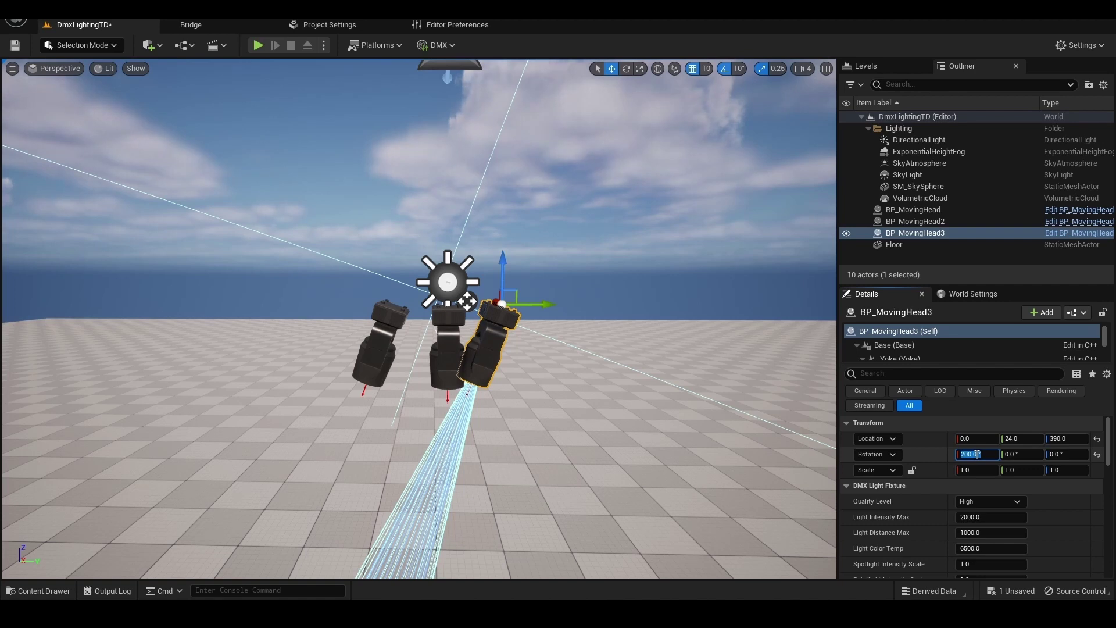
text(16)
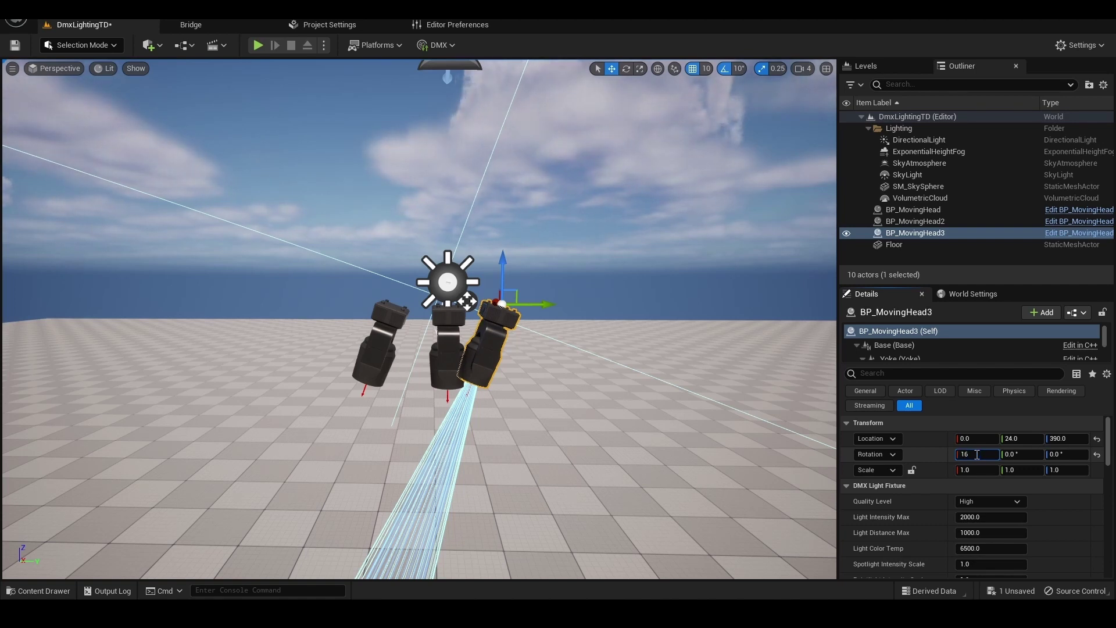
text(0)
key(Return)
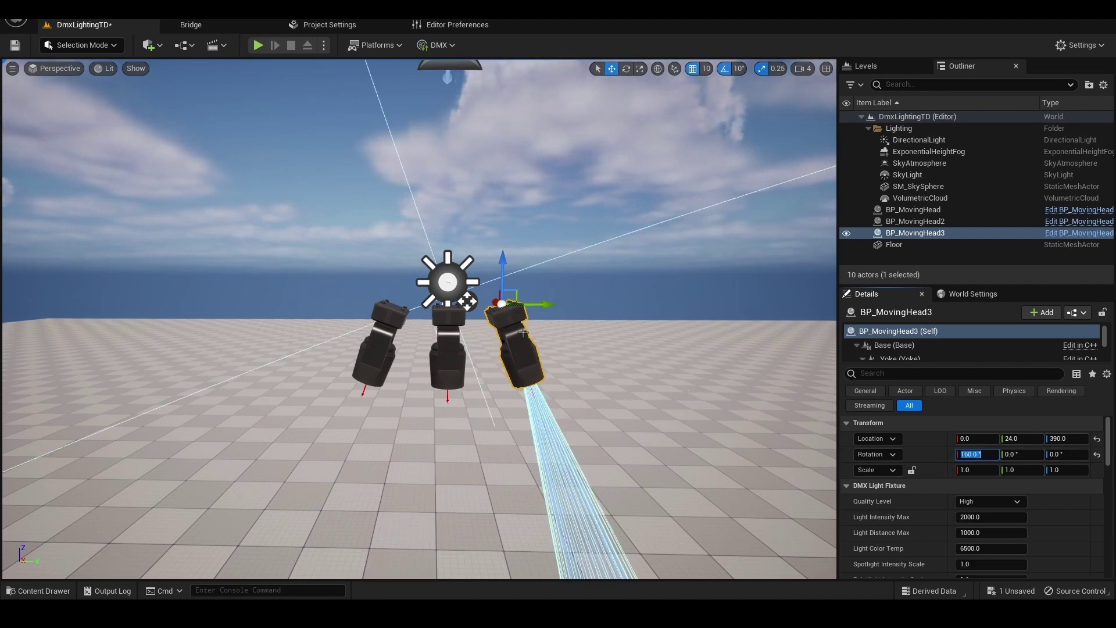
Duplicate BP_MovingHead3 outward along Y and set the copy's Y location to 42 and Z location to 400
alt+drag(535, 307, 578, 307)
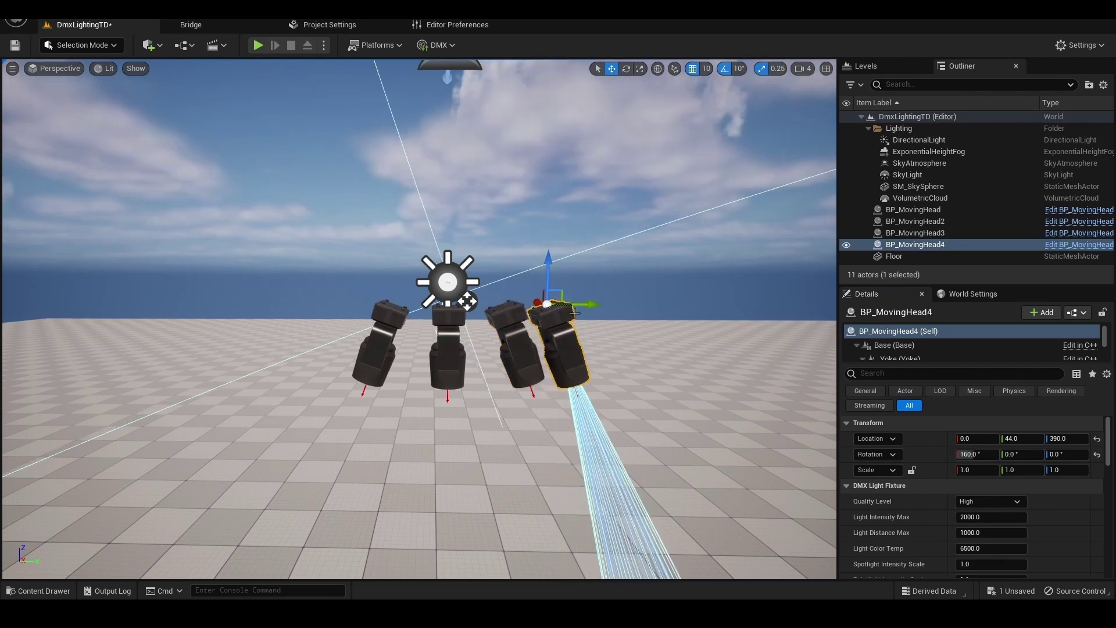
click(1010, 438)
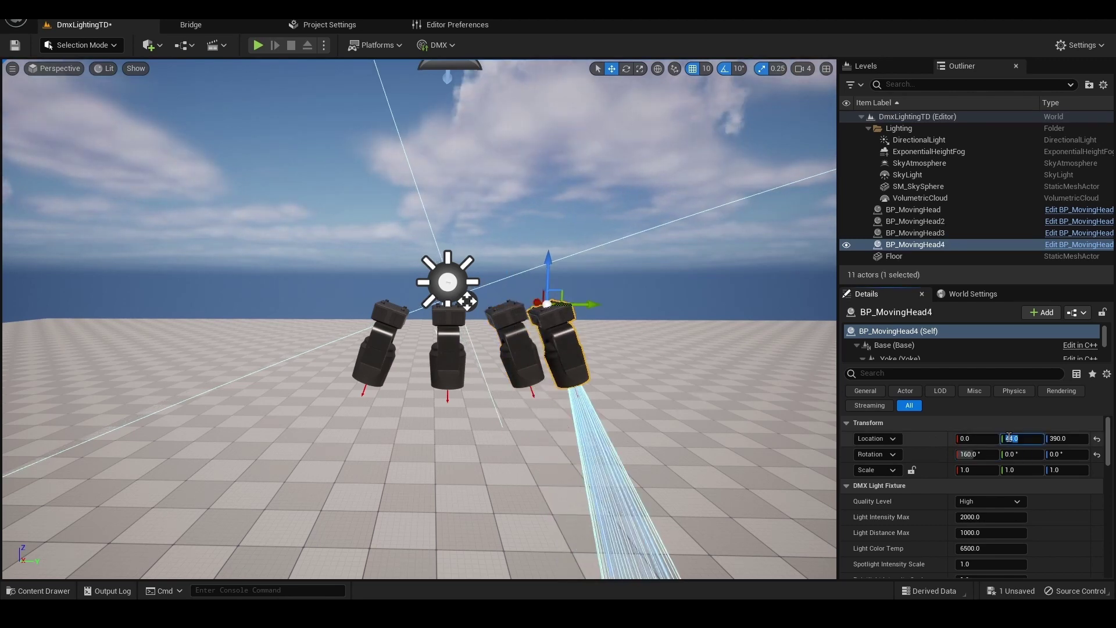
text(42)
key(Tab)
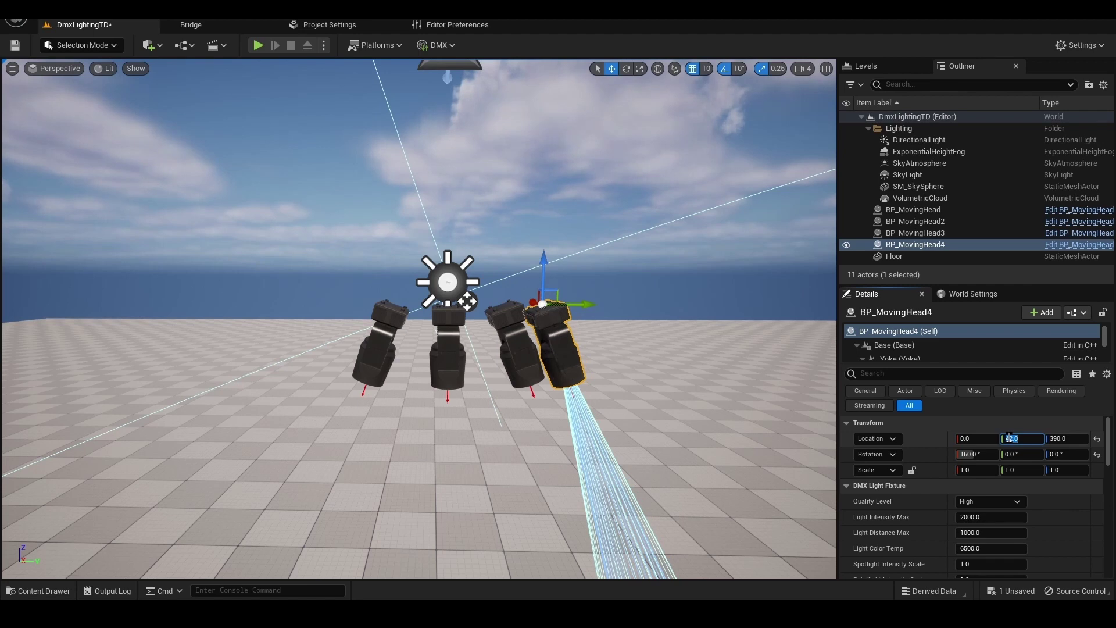
text(400)
Set the X rotation of BP_MovingHead4 to 140°
click(979, 453)
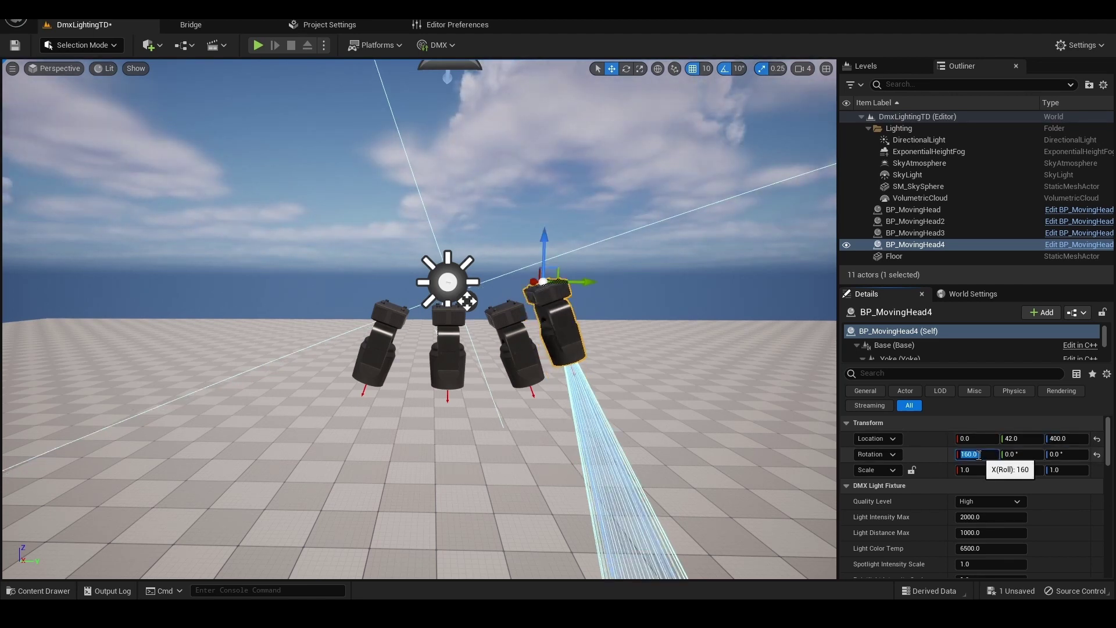
text(140)
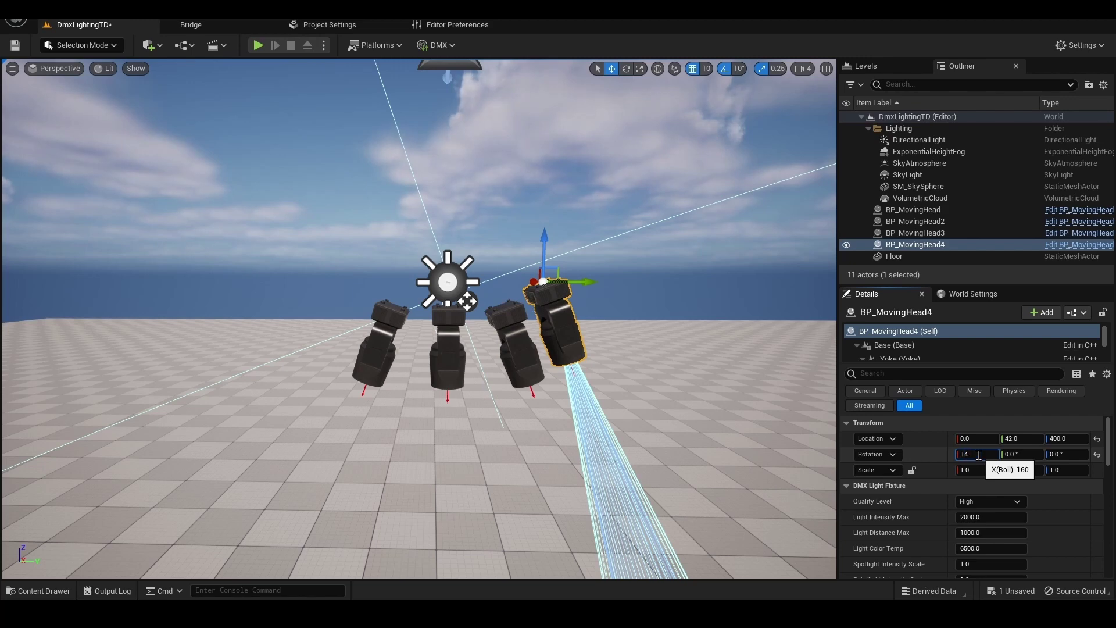
key(Return)
click(499, 319)
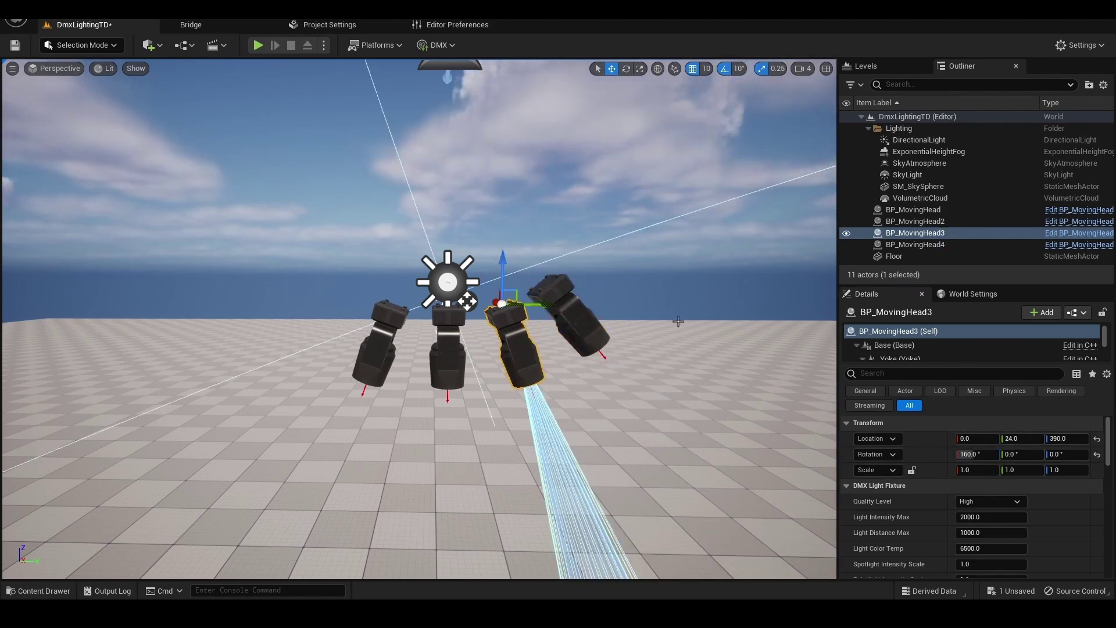
Duplicate BP_MovingHead4 to the opposite side of the row and set the copy's Y location to -42
click(553, 312)
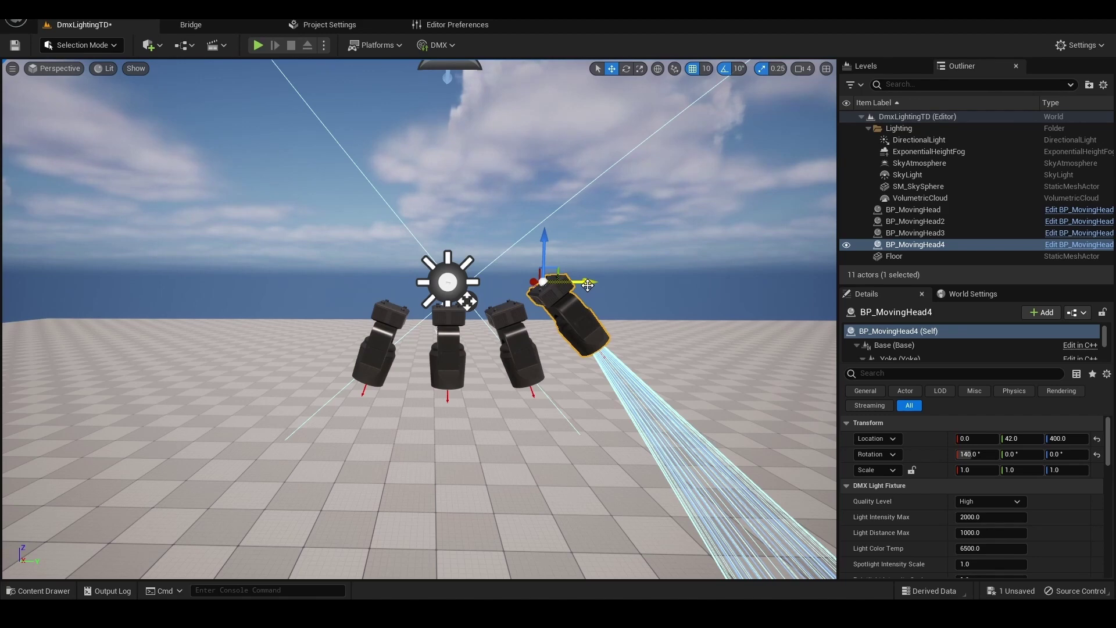
alt+drag(587, 284, 397, 294)
middle_drag(398, 294, 482, 325)
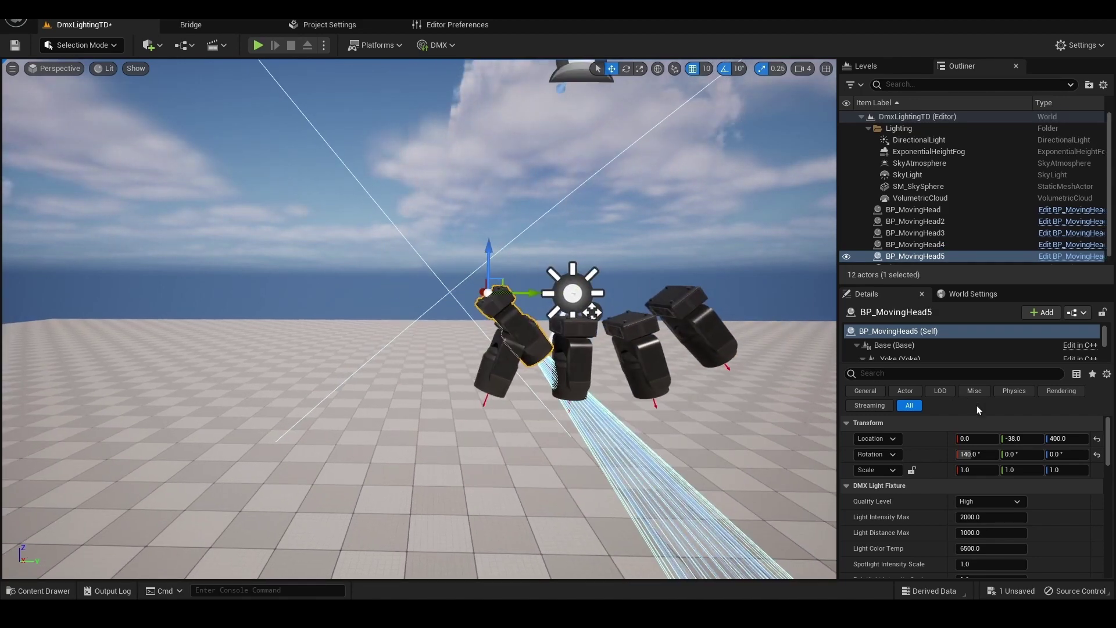
click(1026, 438)
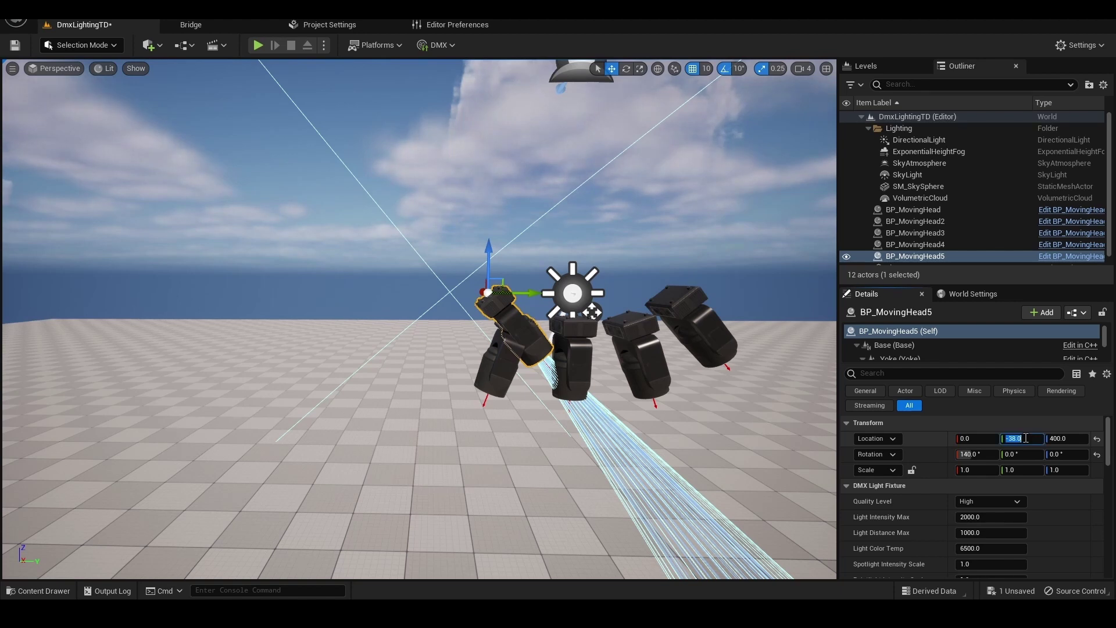
text(-)
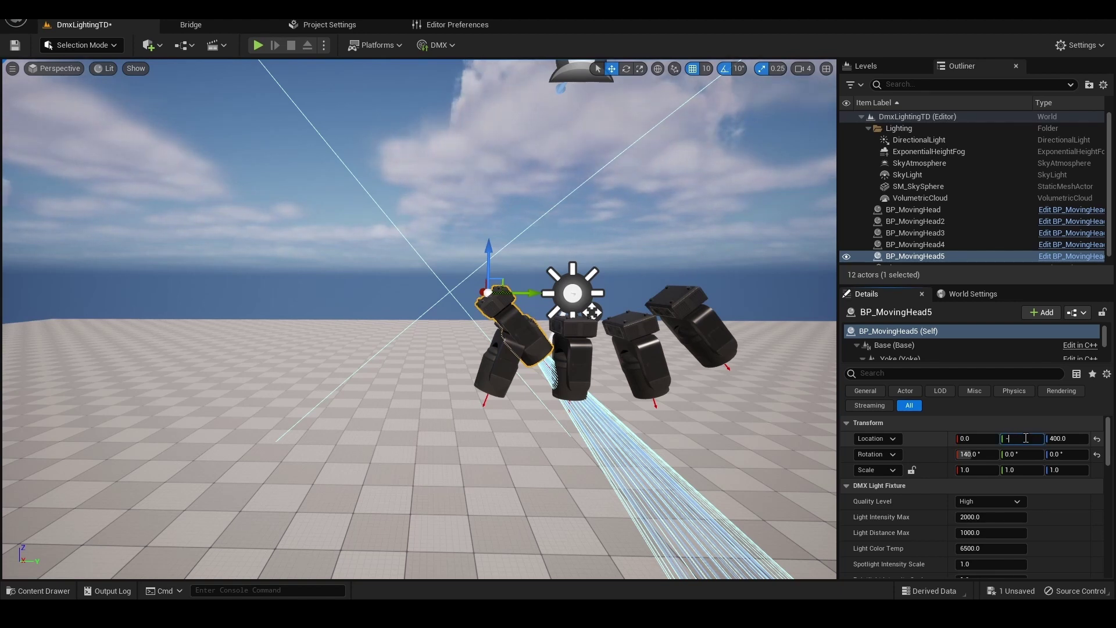
text(42)
Set the X rotation of BP_MovingHead5 to 220° to mirror the tilt of BP_MovingHead4
click(980, 454)
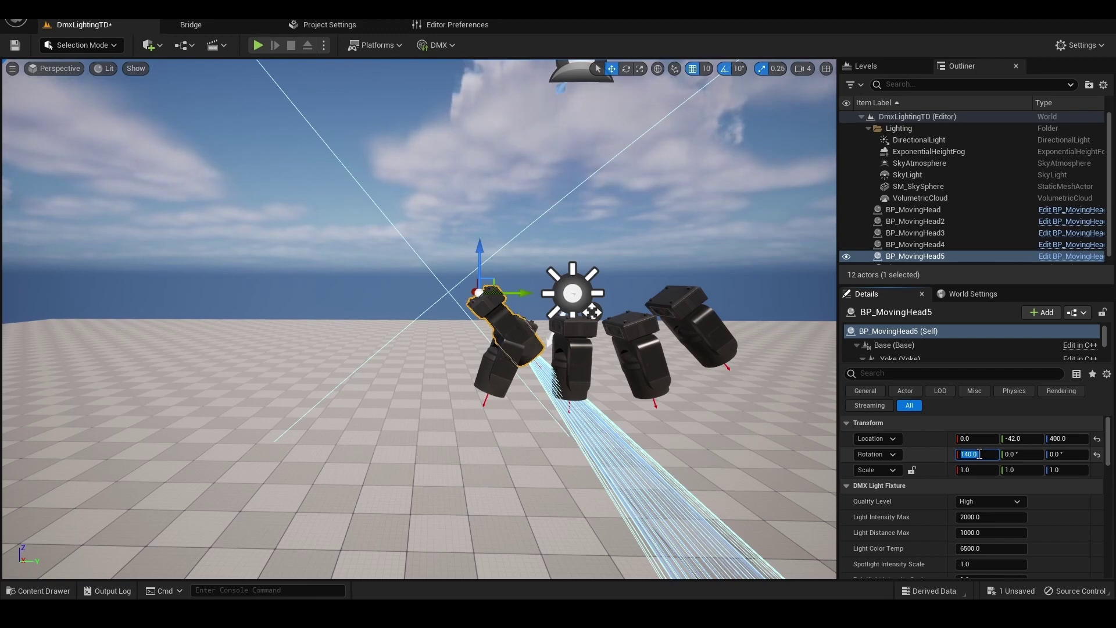
text(220)
key(Return)
drag(306, 272, 337, 244)
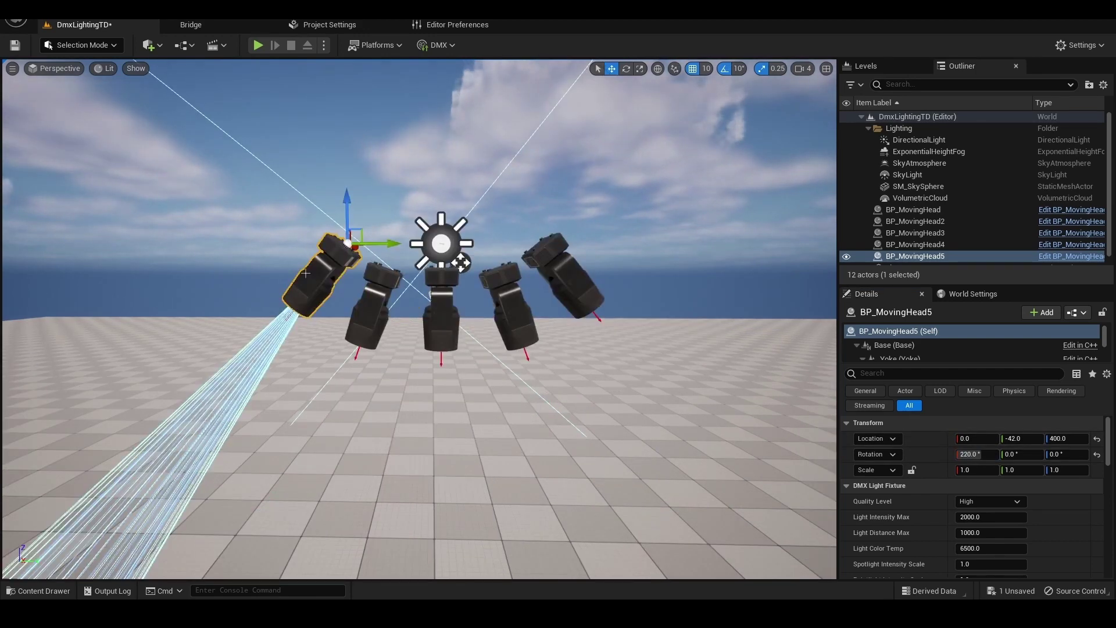
click(374, 291)
click(446, 303)
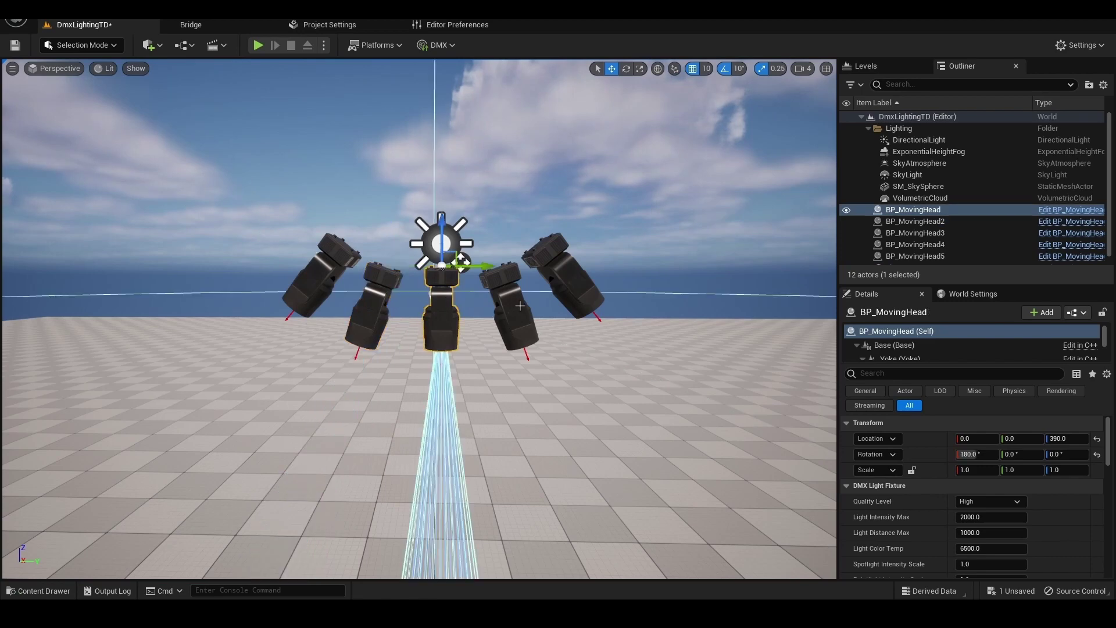
scroll(520, 305, down, 3)
click(547, 288)
scroll(460, 285, down, 2)
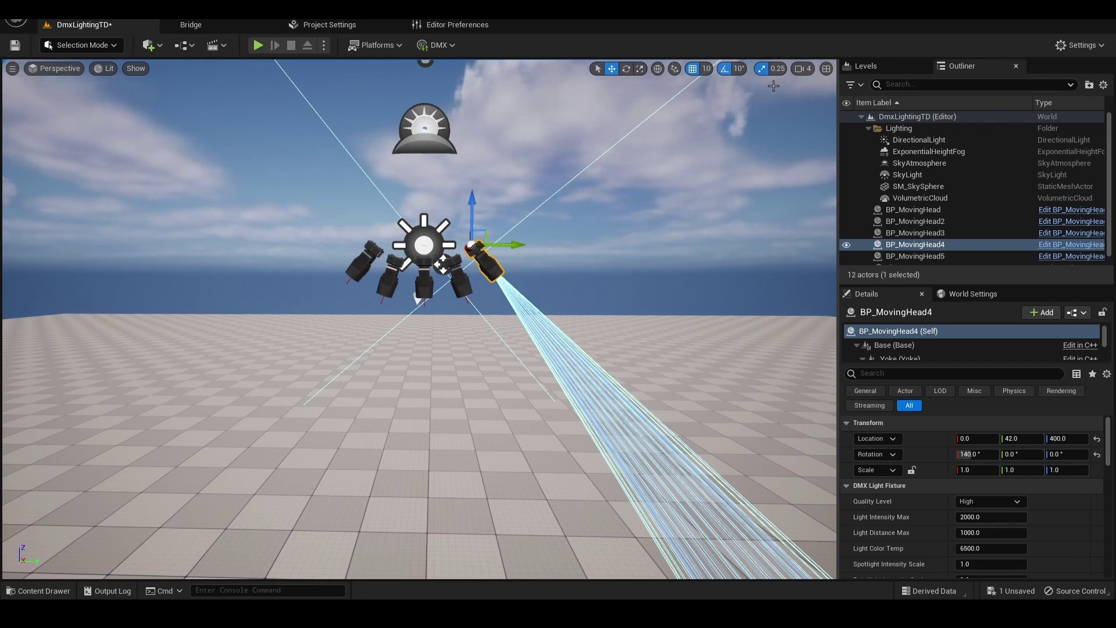
Check which existing DMX libraries can be assigned to the central fixture BP_MovingHead
click(910, 211)
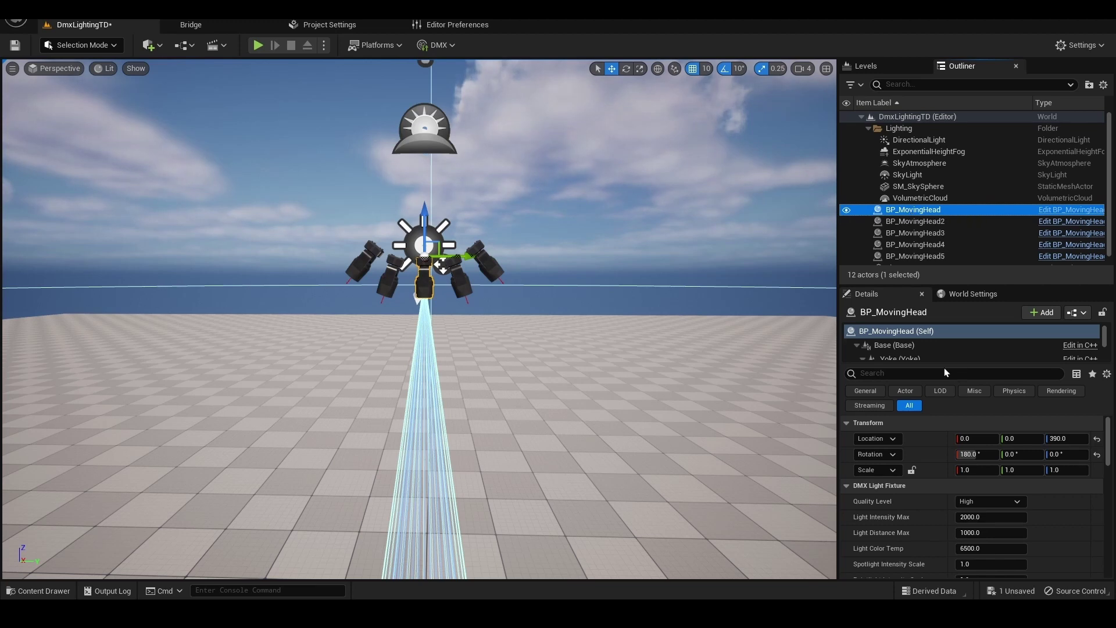
scroll(939, 410, down, 2)
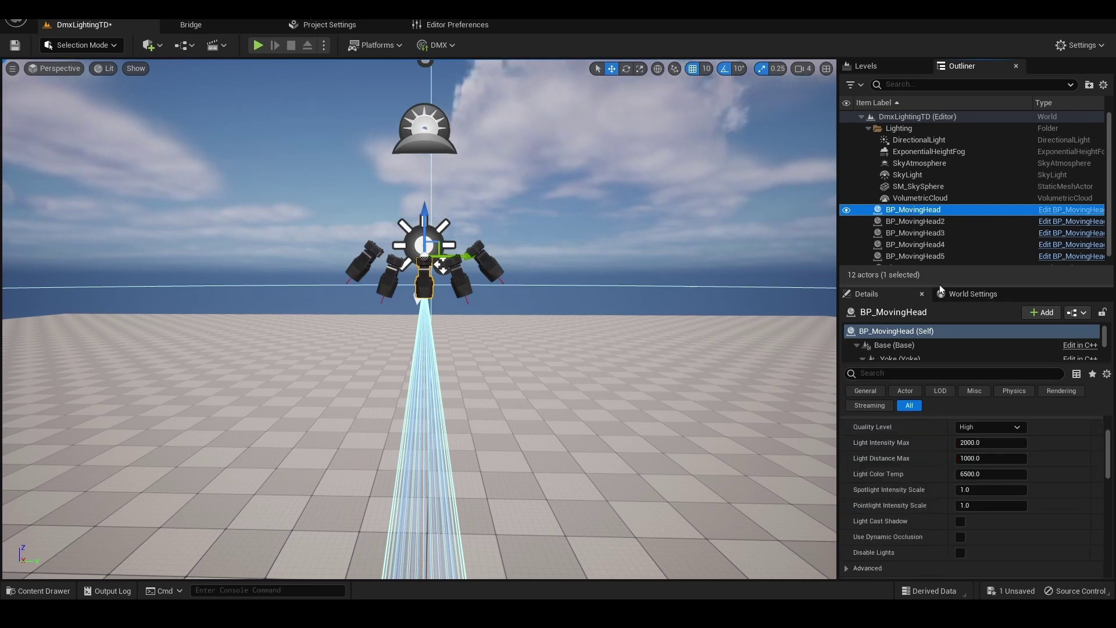
drag(938, 282, 937, 233)
scroll(925, 403, down, 3)
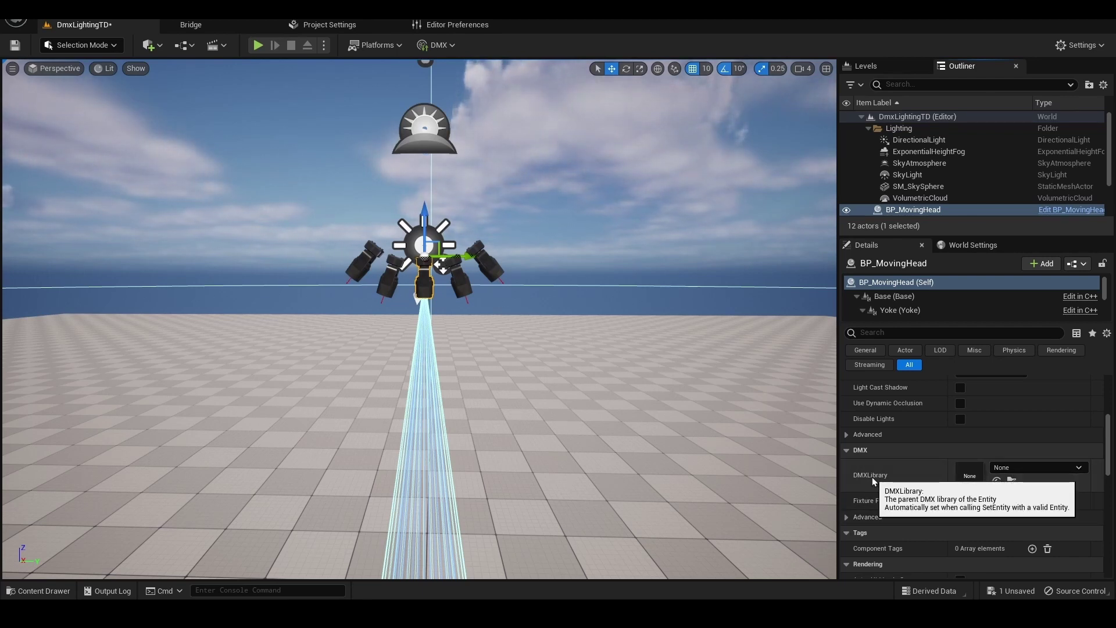
click(1006, 466)
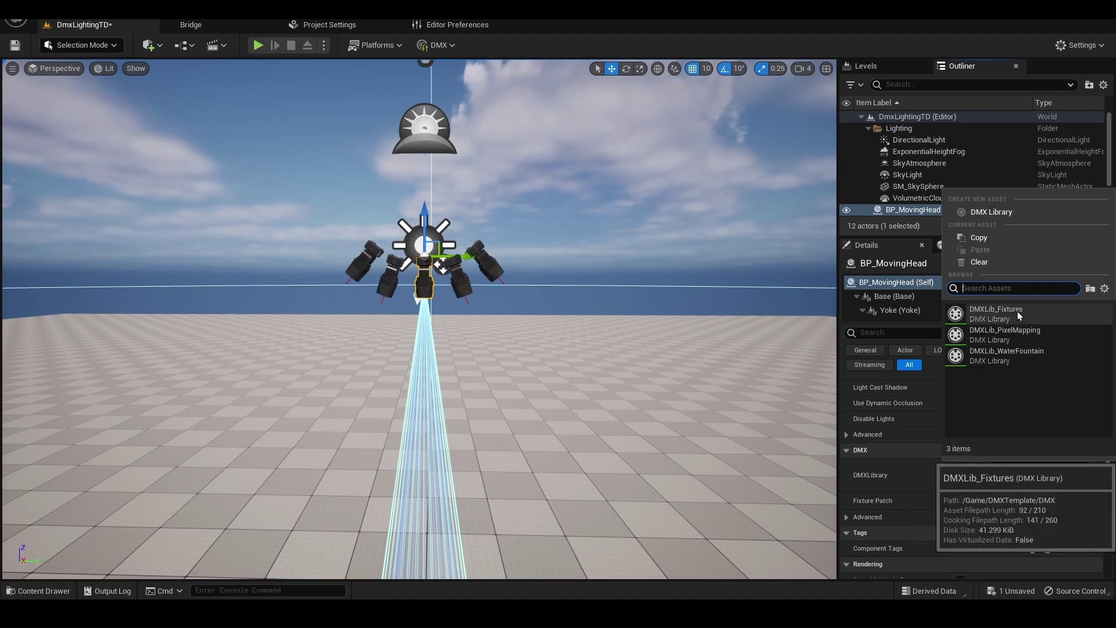
click(929, 469)
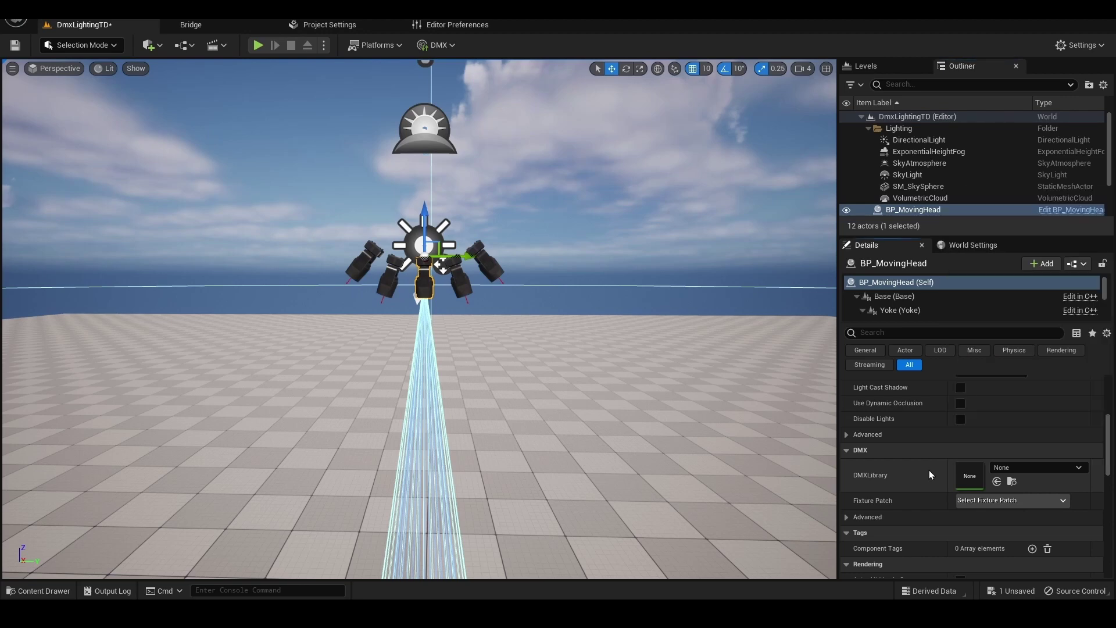
Create a folder named DMX in the project's root Content folder
key(ctrl+space)
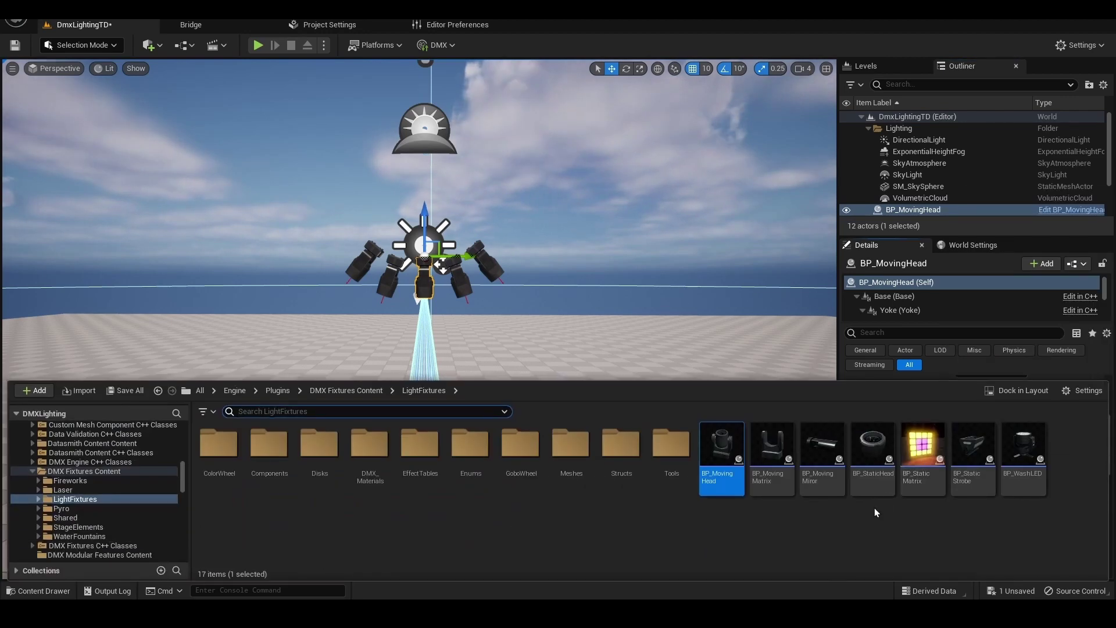
scroll(93, 494, up, 15)
click(49, 437)
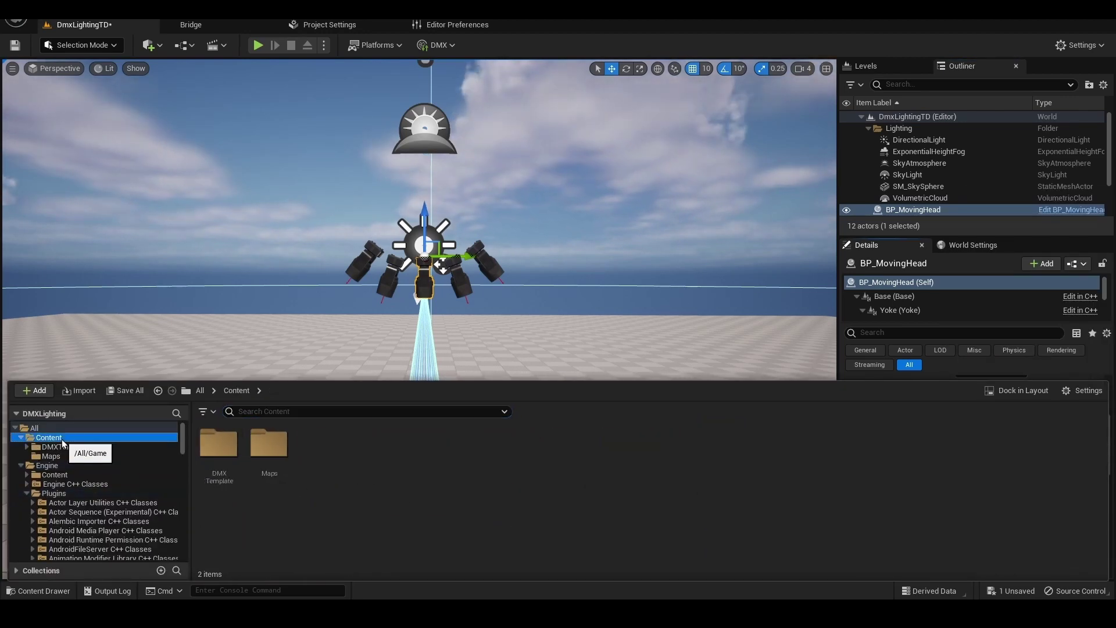
right_click(358, 460)
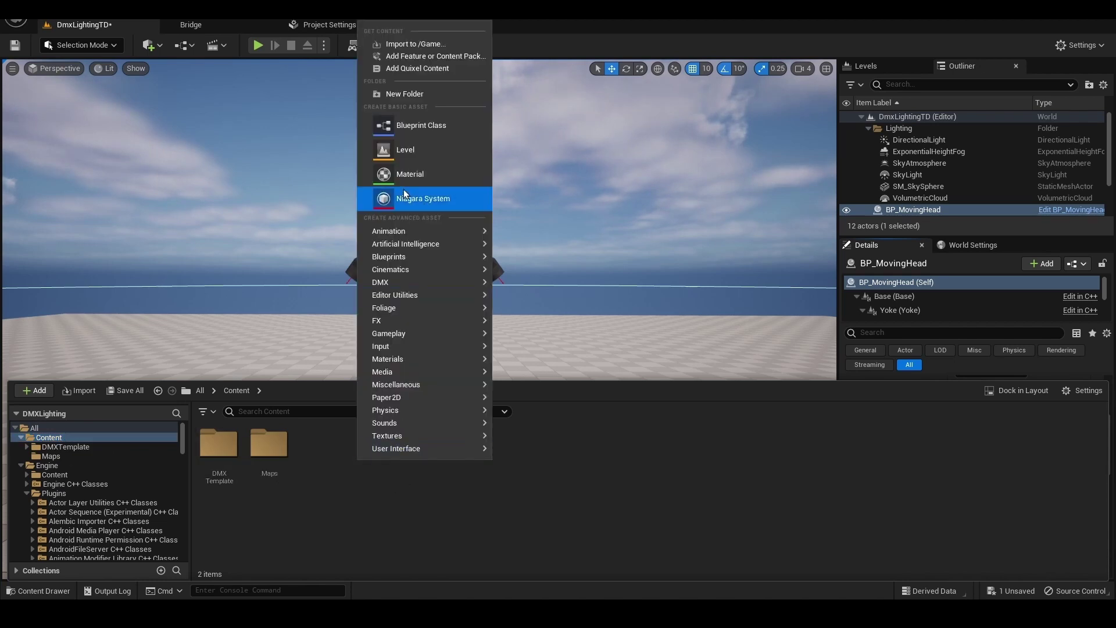
click(391, 93)
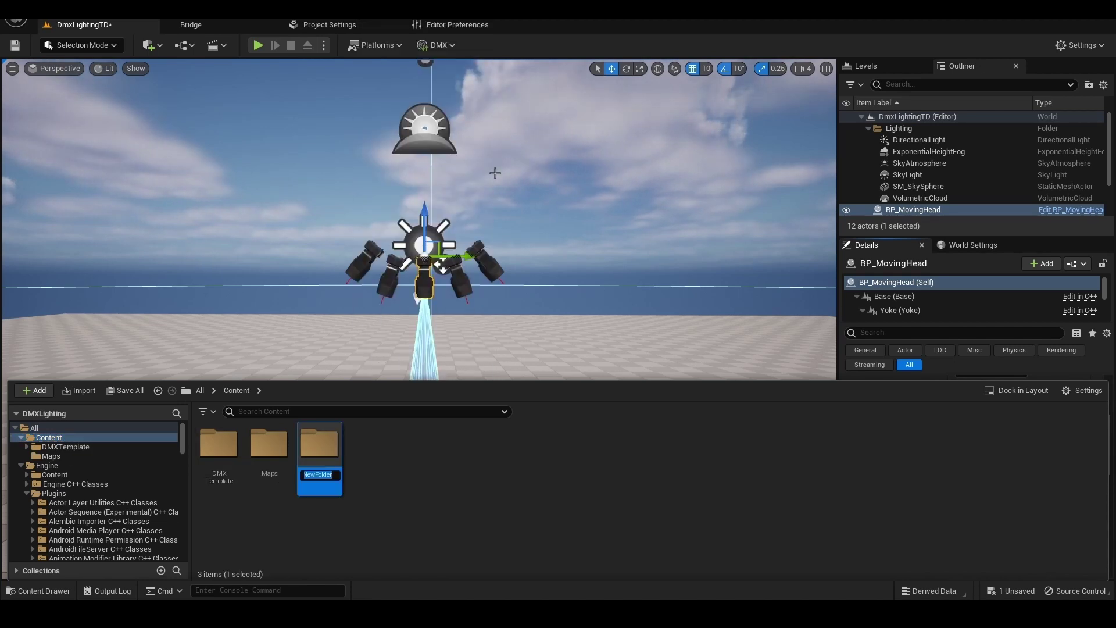
text(Dm)
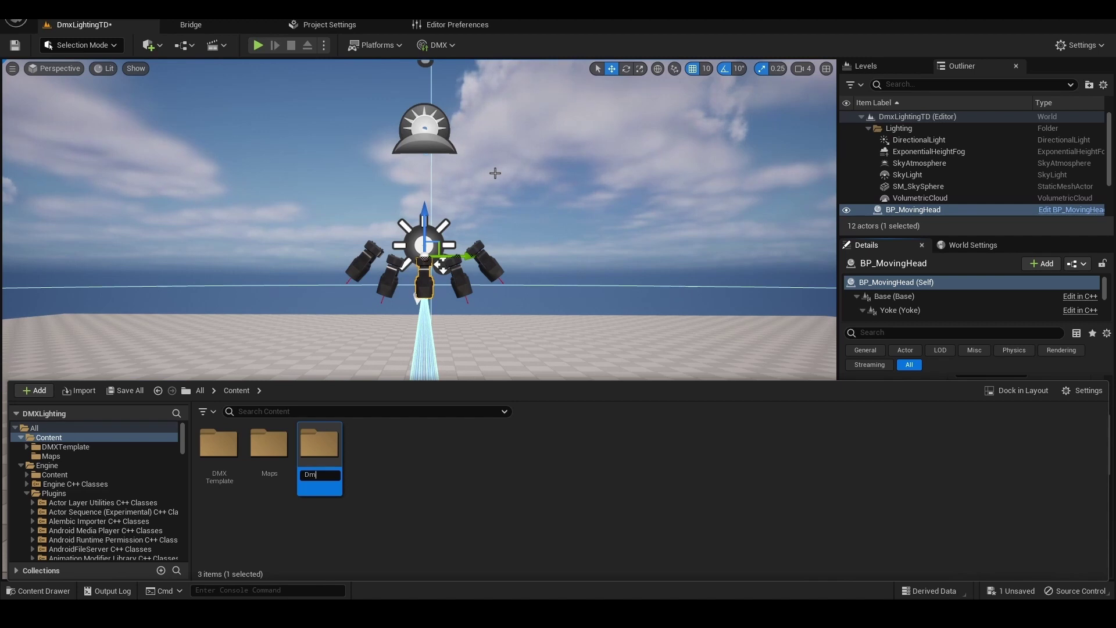
text(x)
key(Return)
Create a subfolder named Fixtures inside the DMX folder
double_click(220, 459)
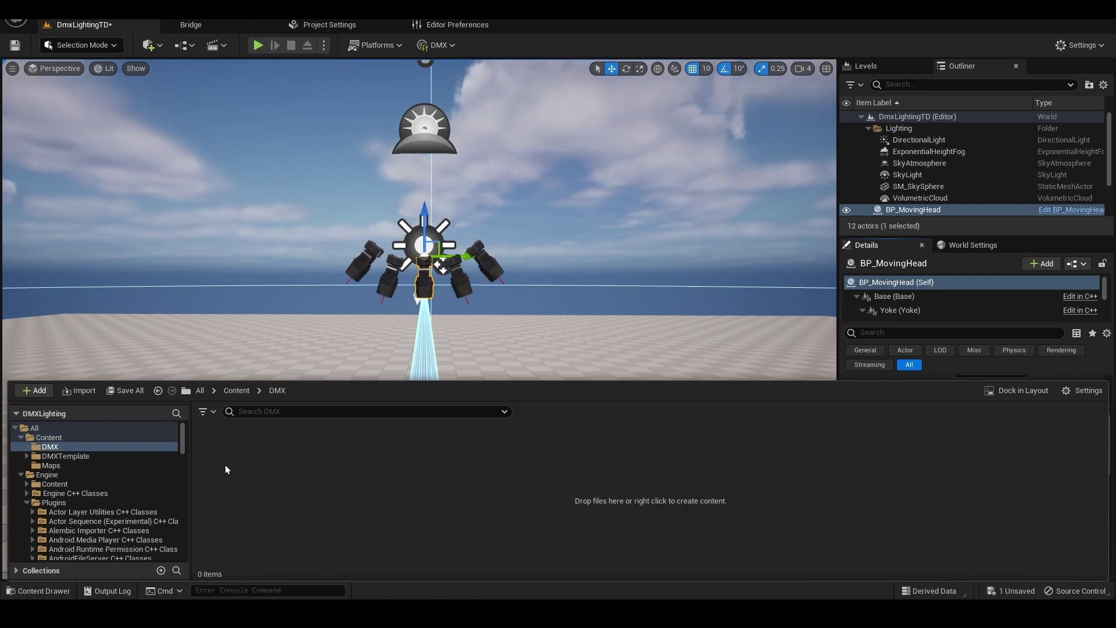
right_click(279, 451)
click(298, 90)
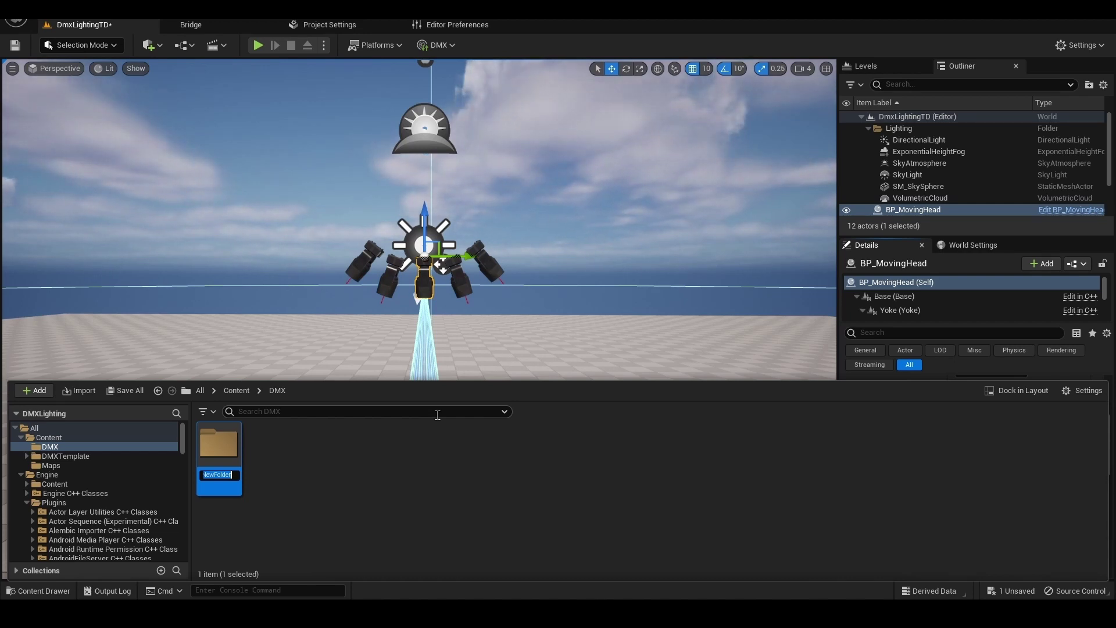
text(Fixtures)
key(Return)
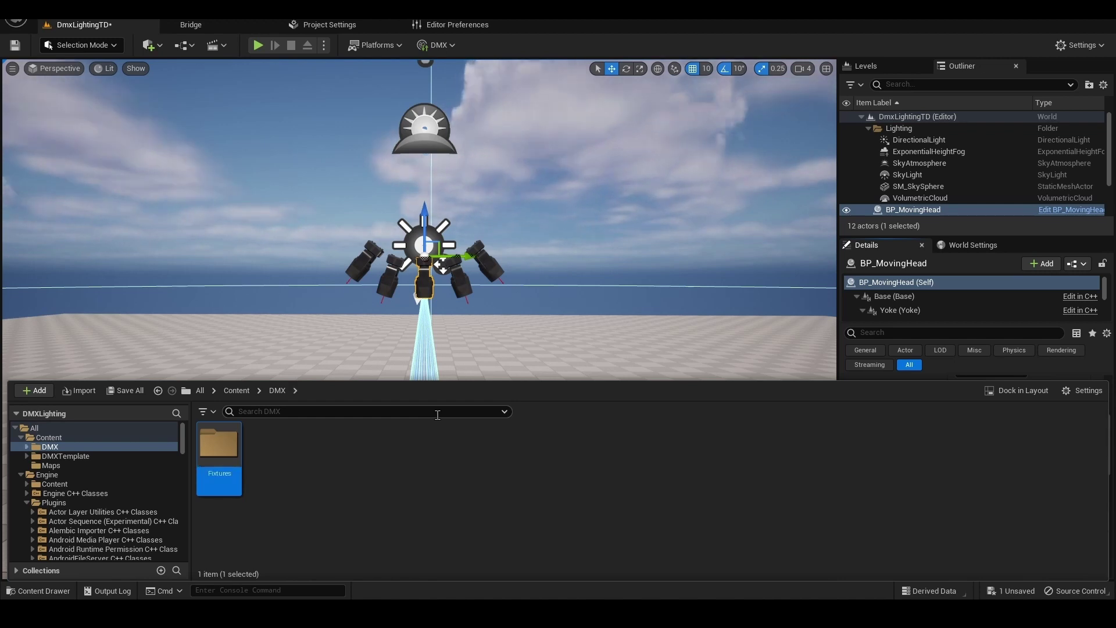
Create a DMX Library asset named TDDMX_Fixture in the Fixtures folder
key(Return)
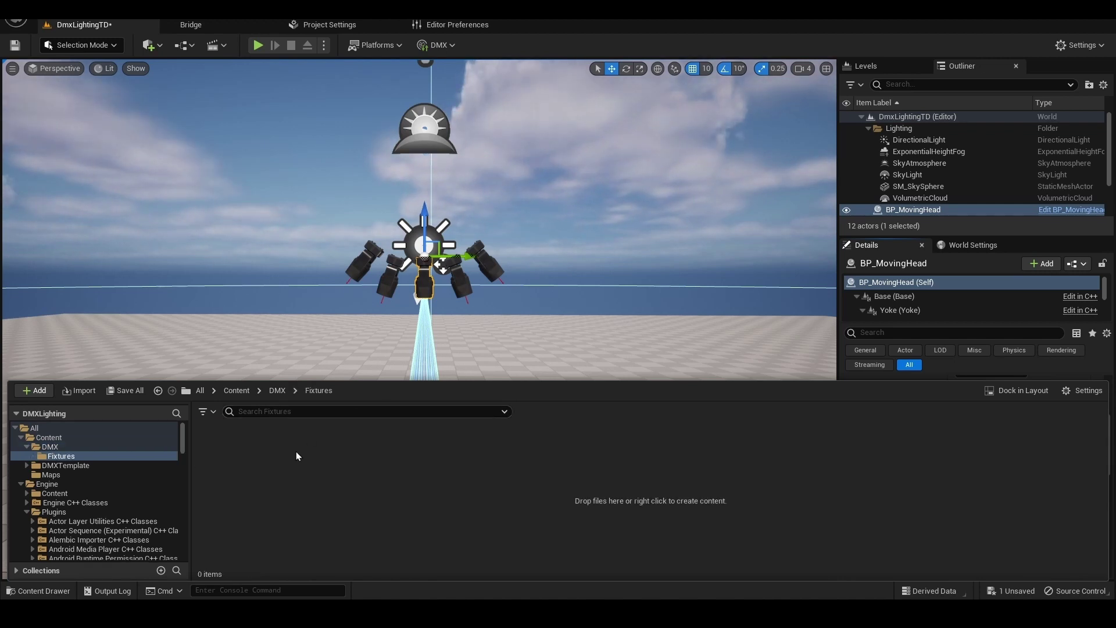
right_click(264, 467)
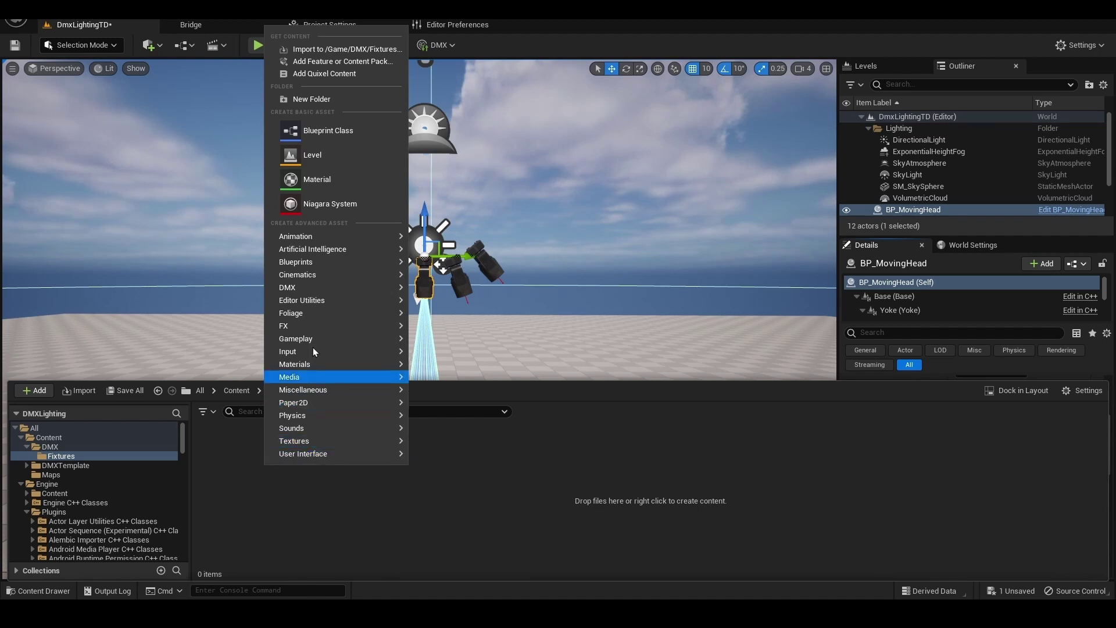
mouse_move(308, 286)
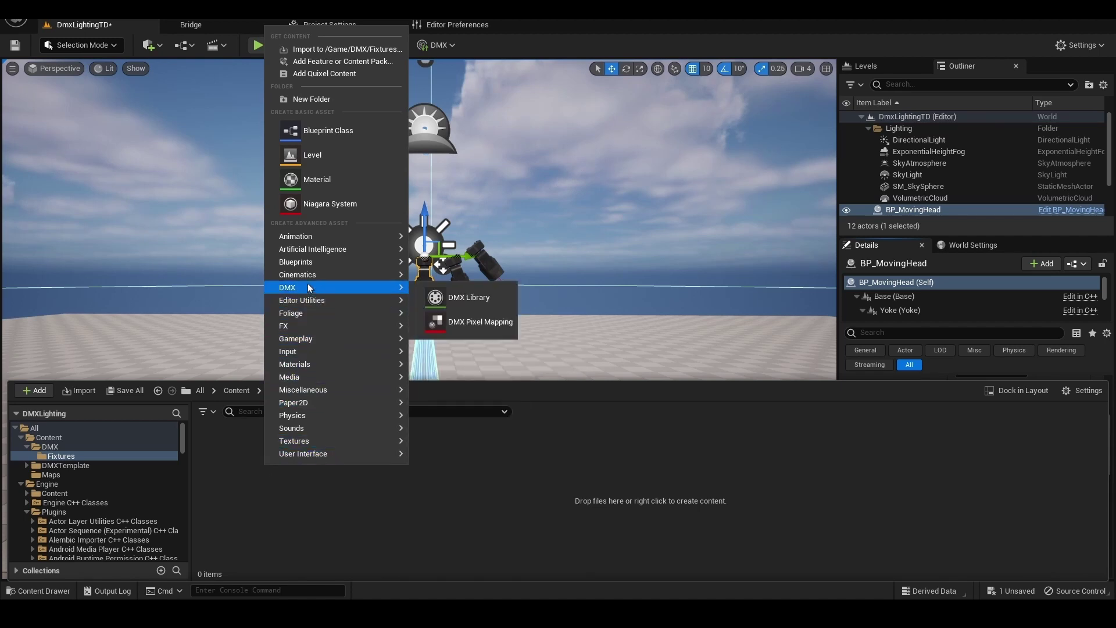
click(468, 299)
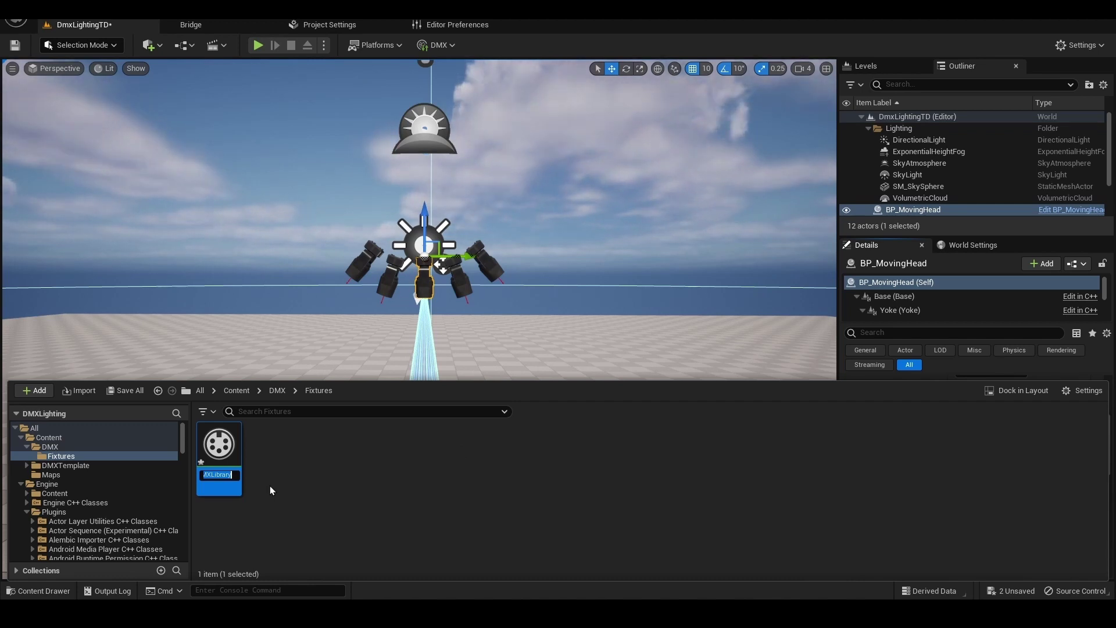
text(Fix)
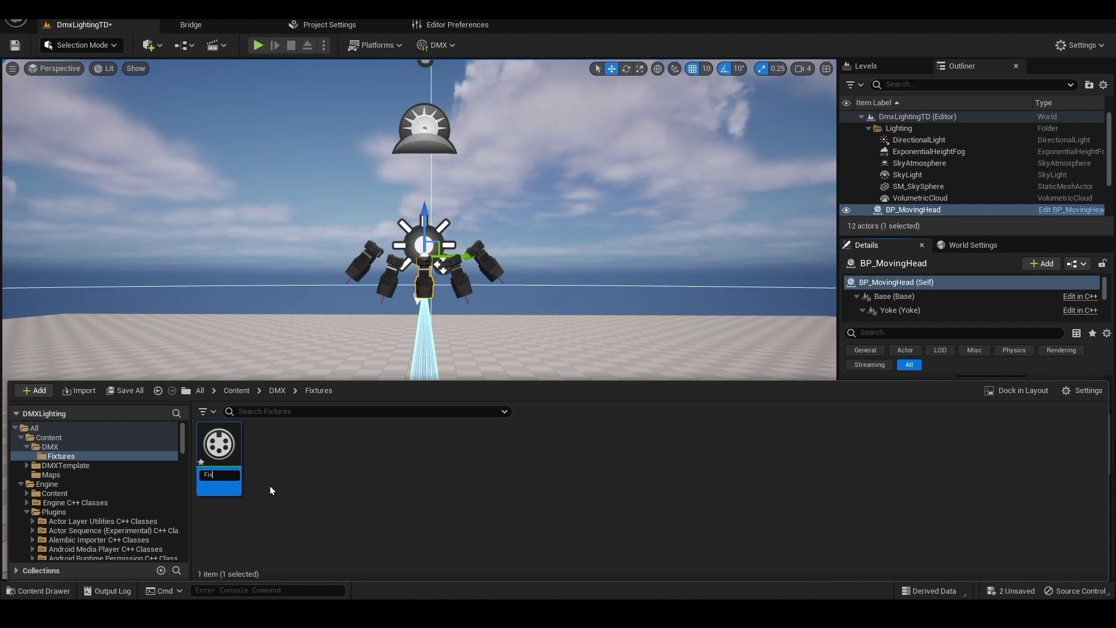
text(ture)
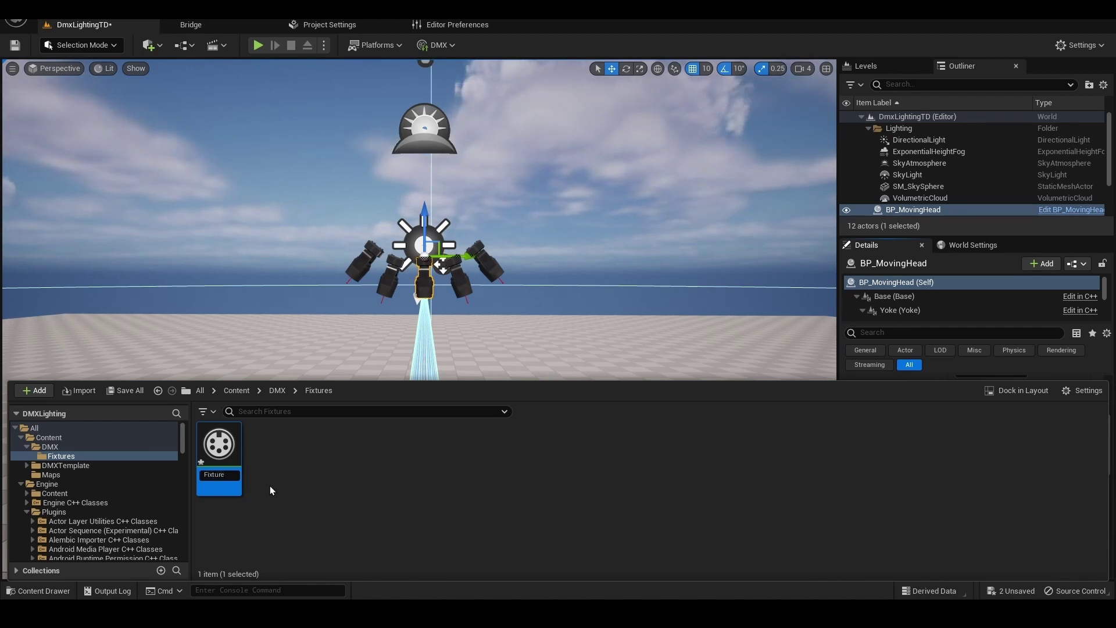
text(TD)
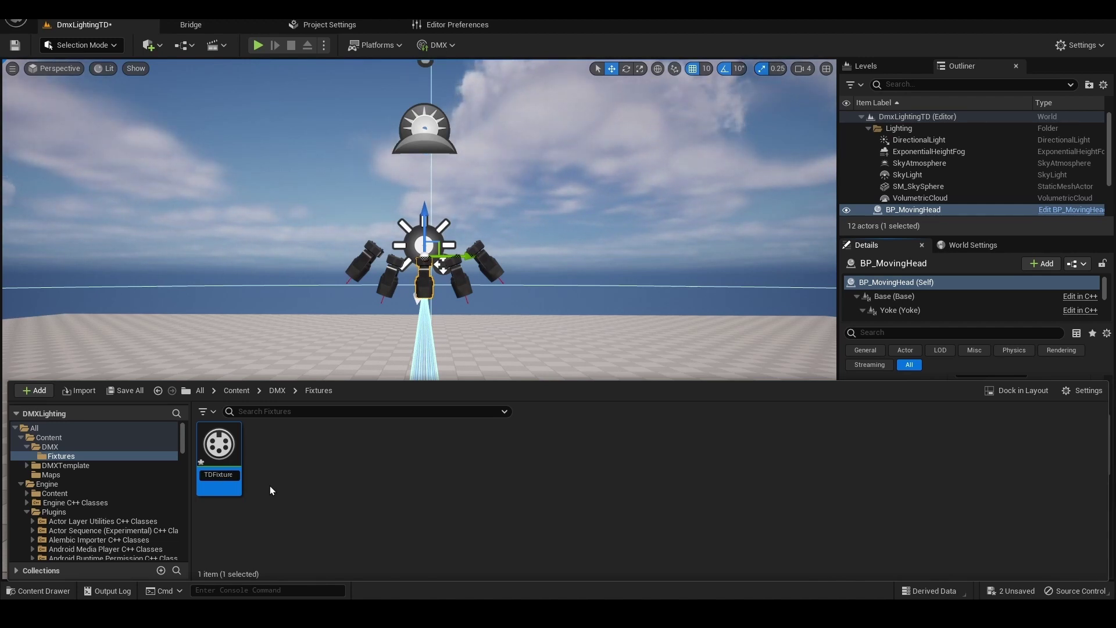
text(DMX_F)
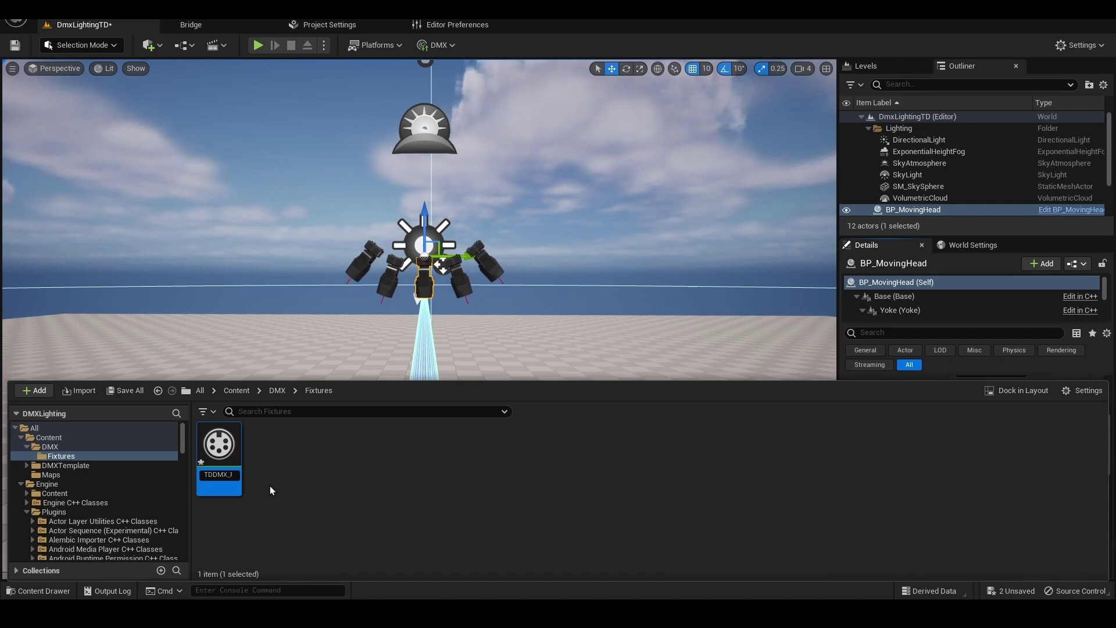
key(Return)
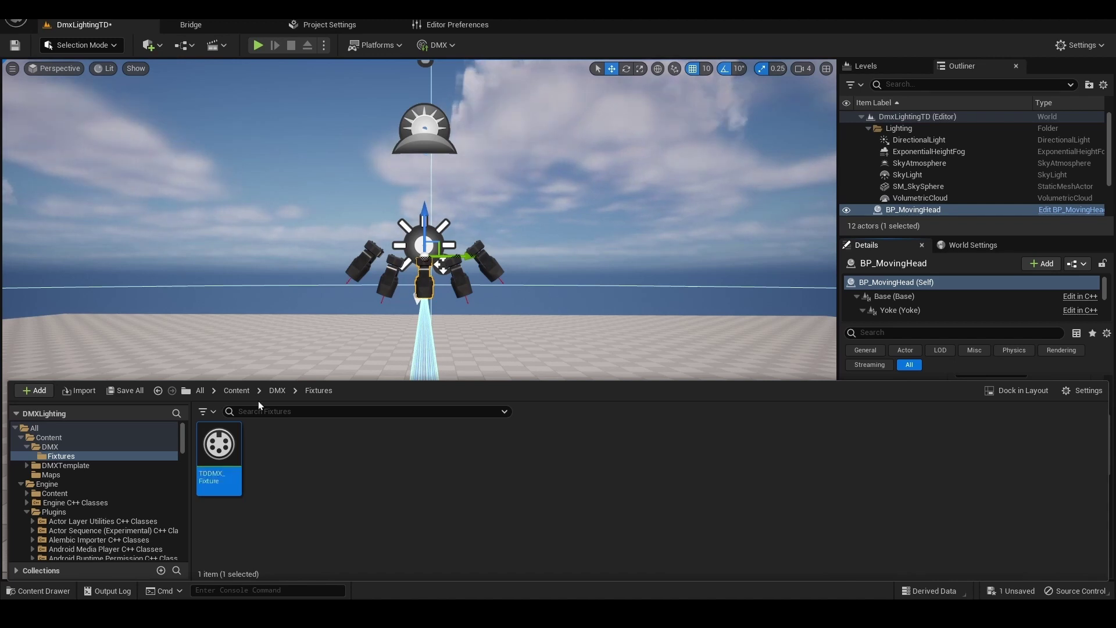
Open the TDDMX_Fixture library, dock its editor alongside the level editor, and view its fixture types and fixture patch
double_click(227, 455)
drag(388, 42, 575, 24)
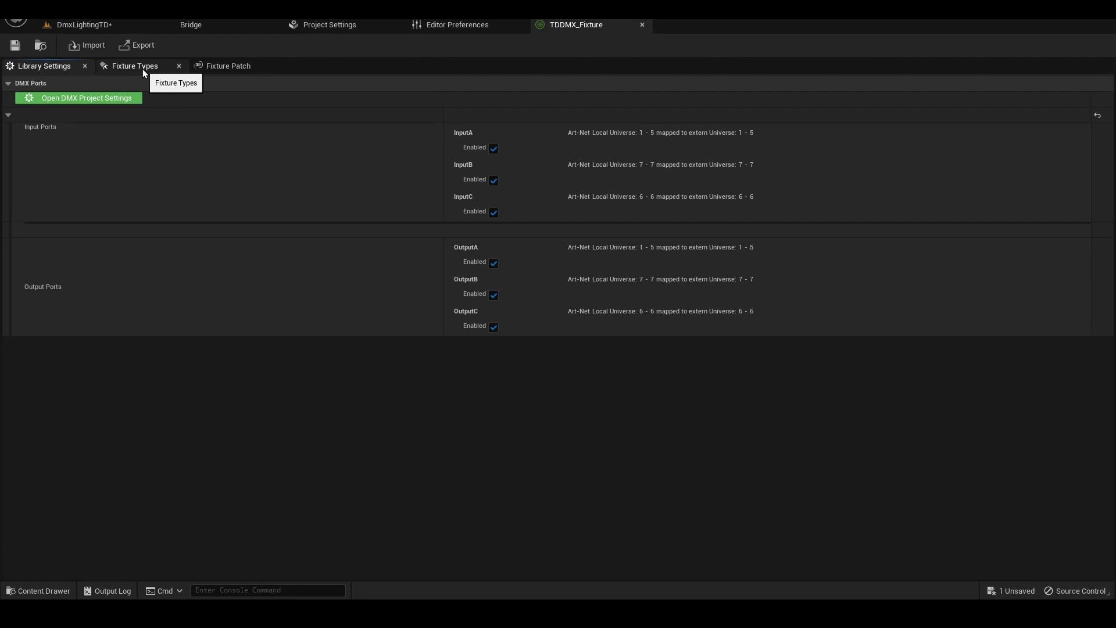
click(141, 68)
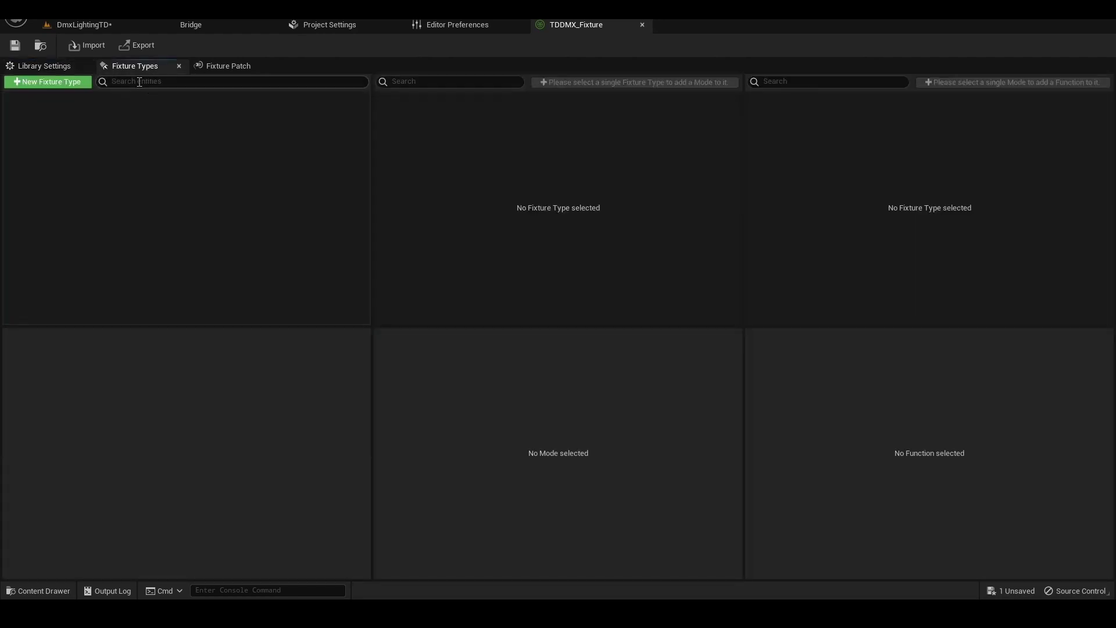
click(229, 67)
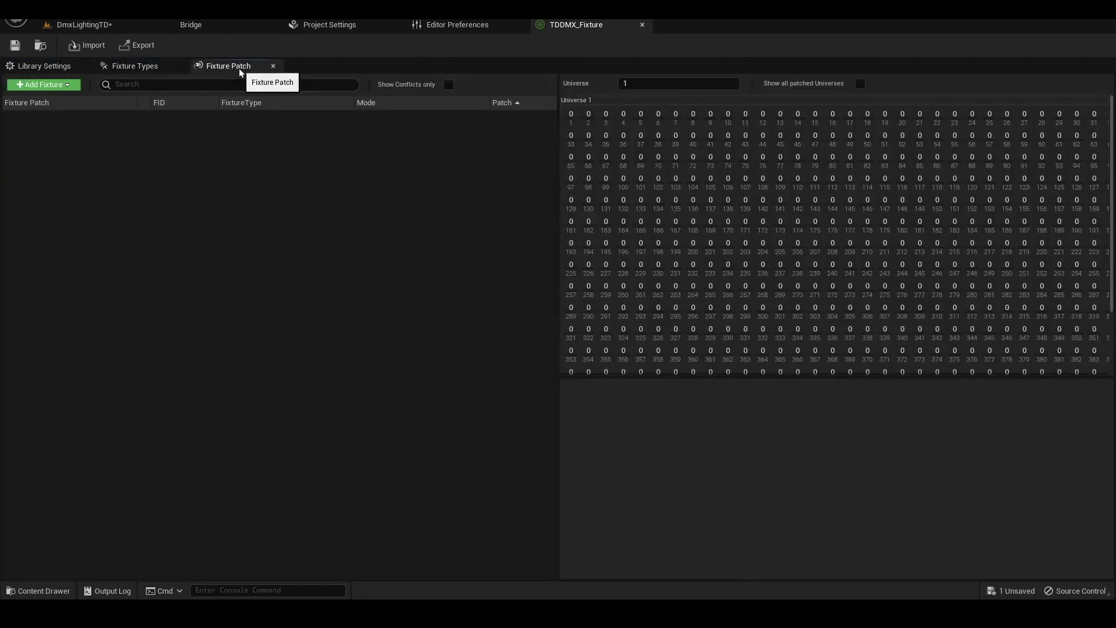
Add a new fixture type to the TDDMX_Fixture library
click(130, 69)
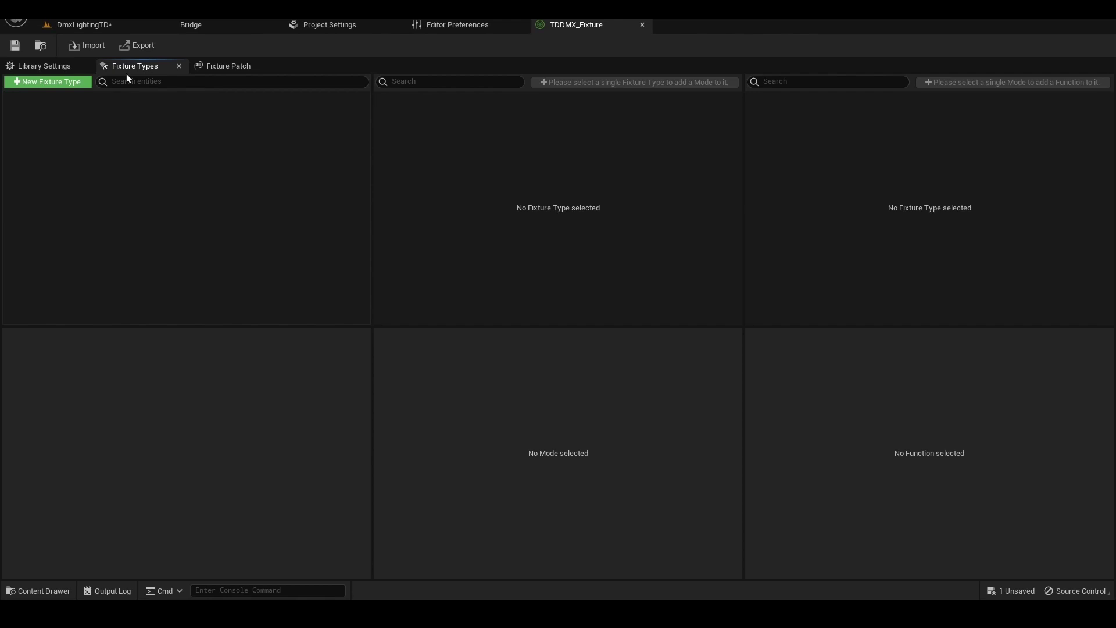
click(26, 77)
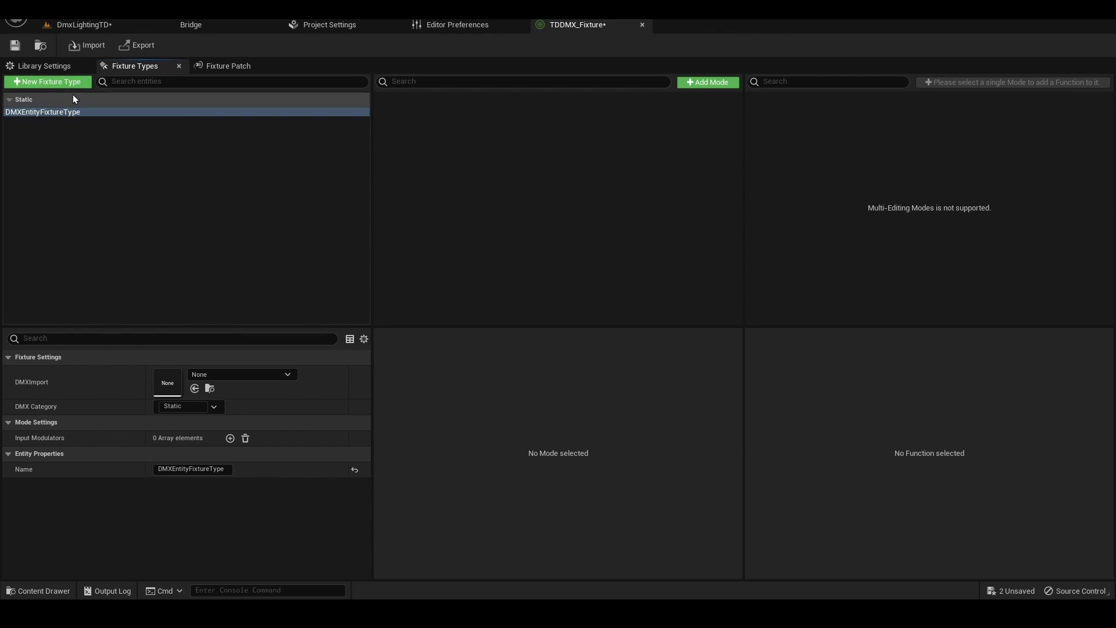
Rename the new fixture type as MovingLight and add a mode to it
double_click(96, 112)
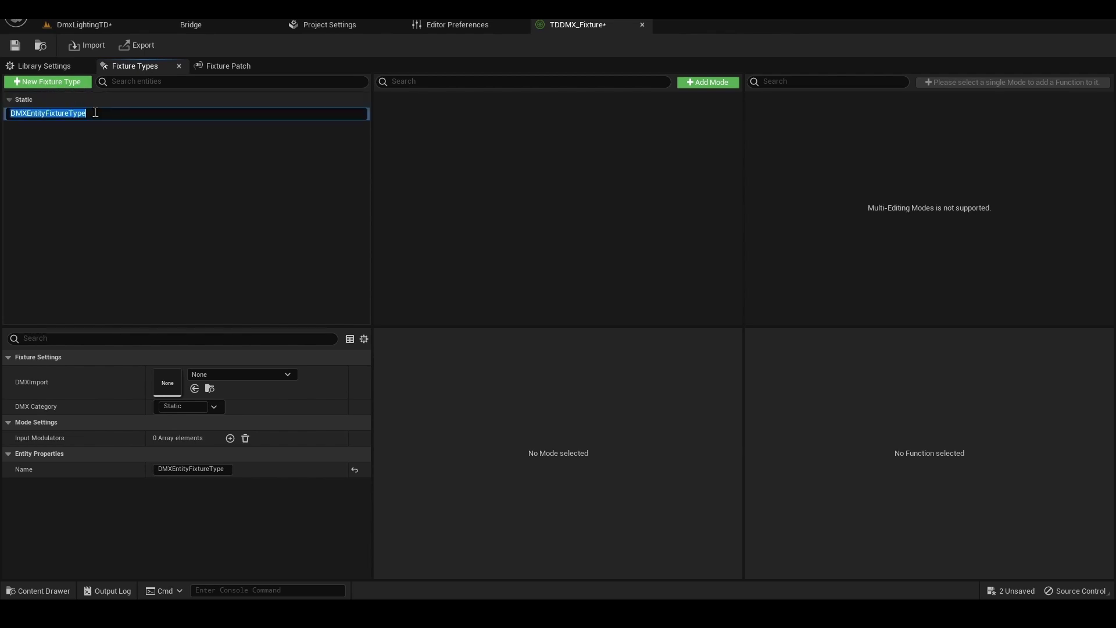
text(MovingLight)
key(Return)
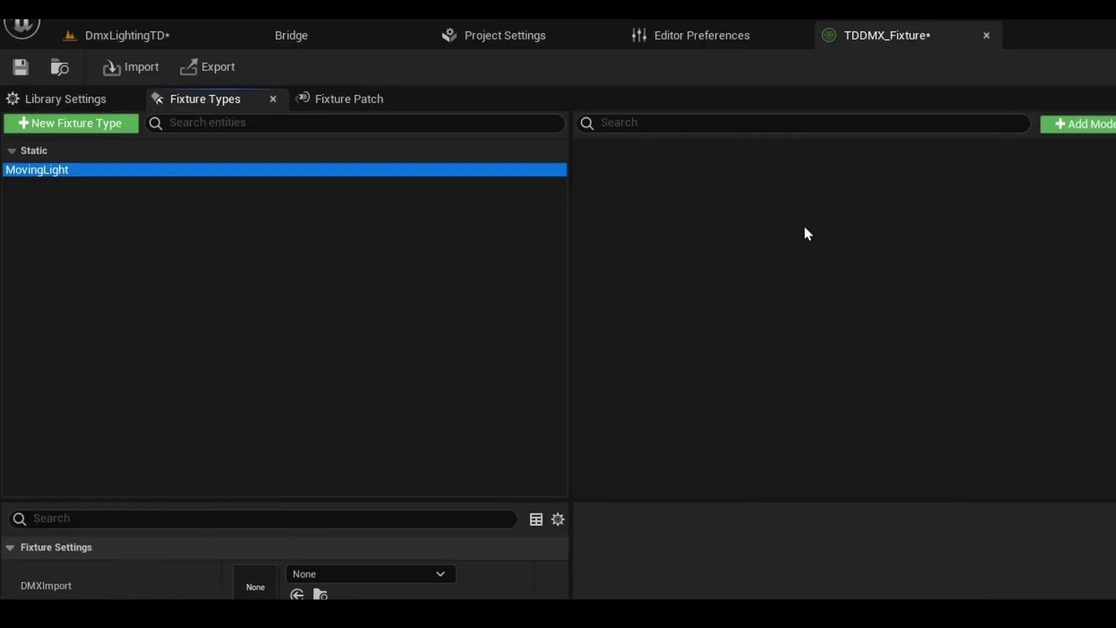
click(1103, 125)
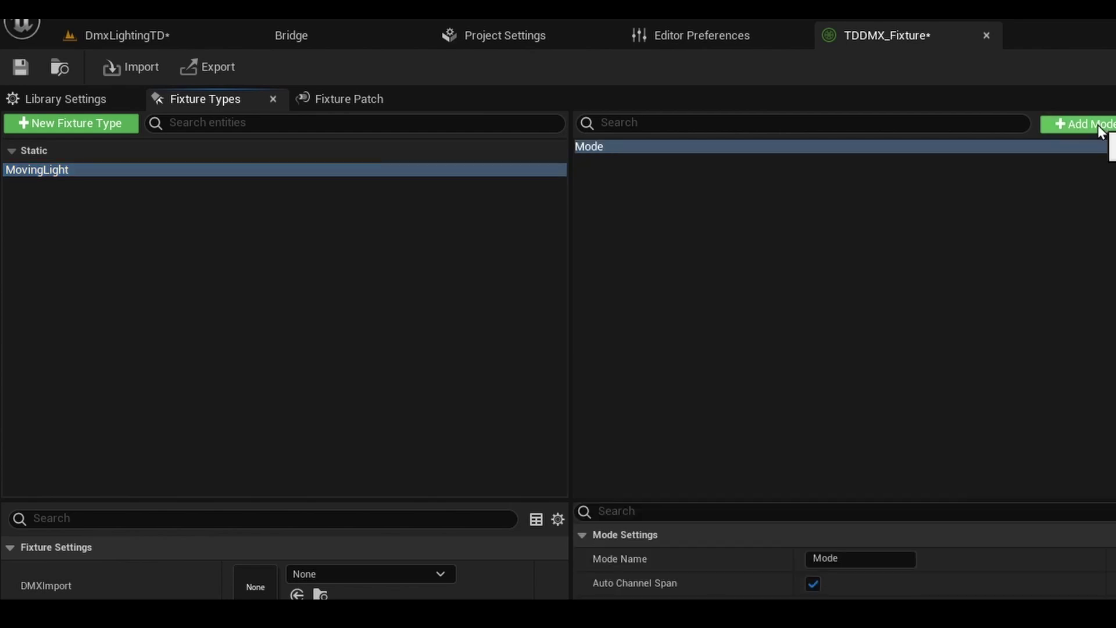
Add the first function to the MovingLight mode and name it ColorWheel
click(1082, 86)
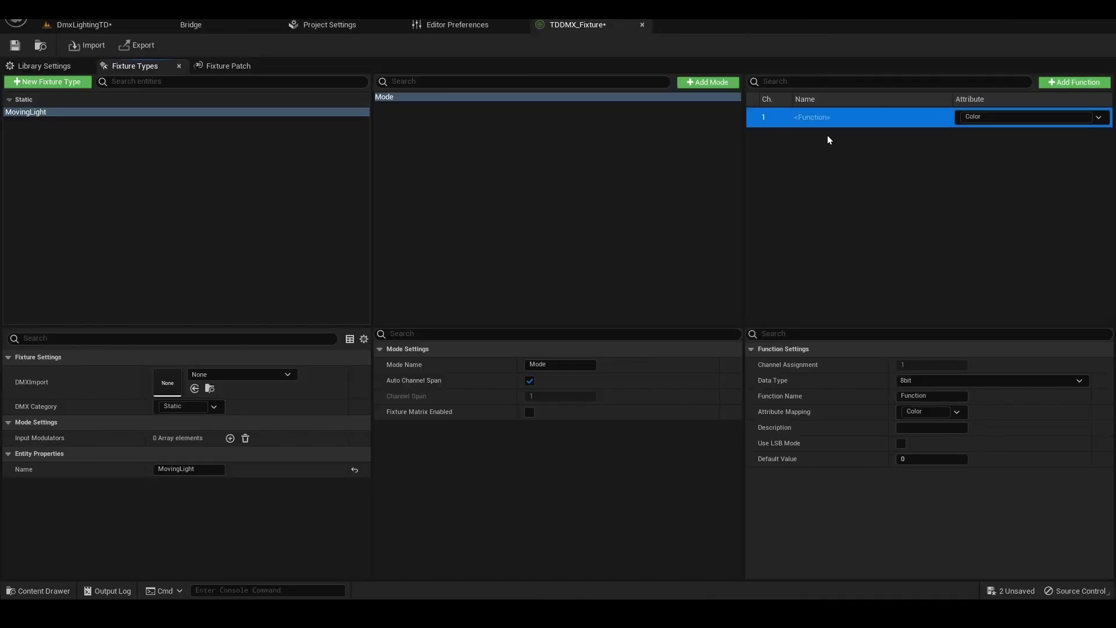
click(946, 395)
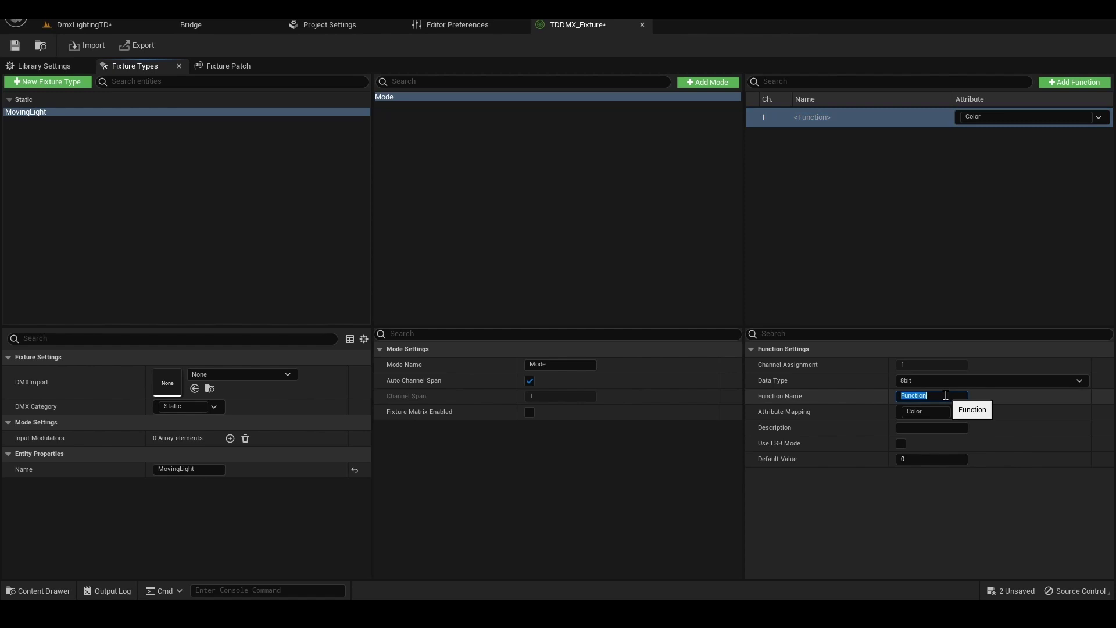
text(Colot)
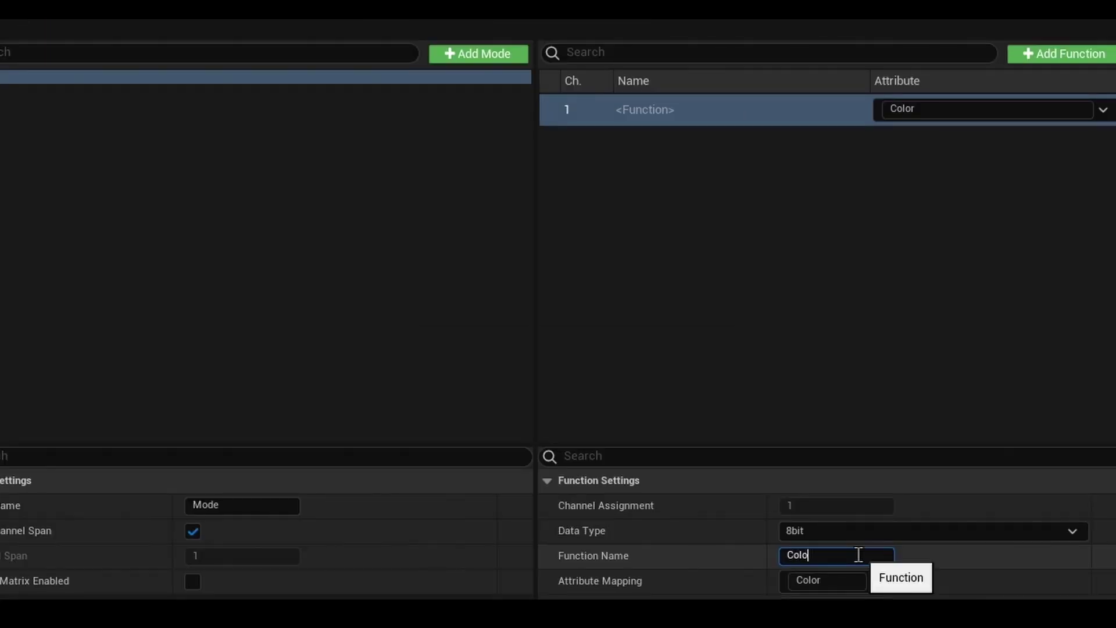
text(Wheel)
key(Return)
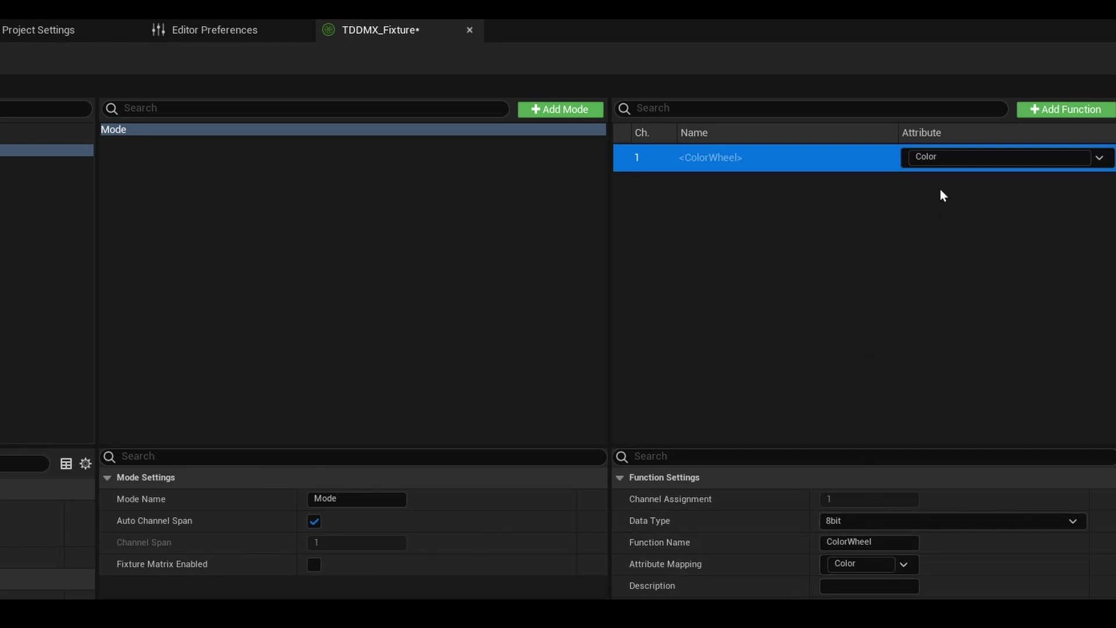
Add a second function named Shutter and assign it the Shutter attribute
click(1037, 112)
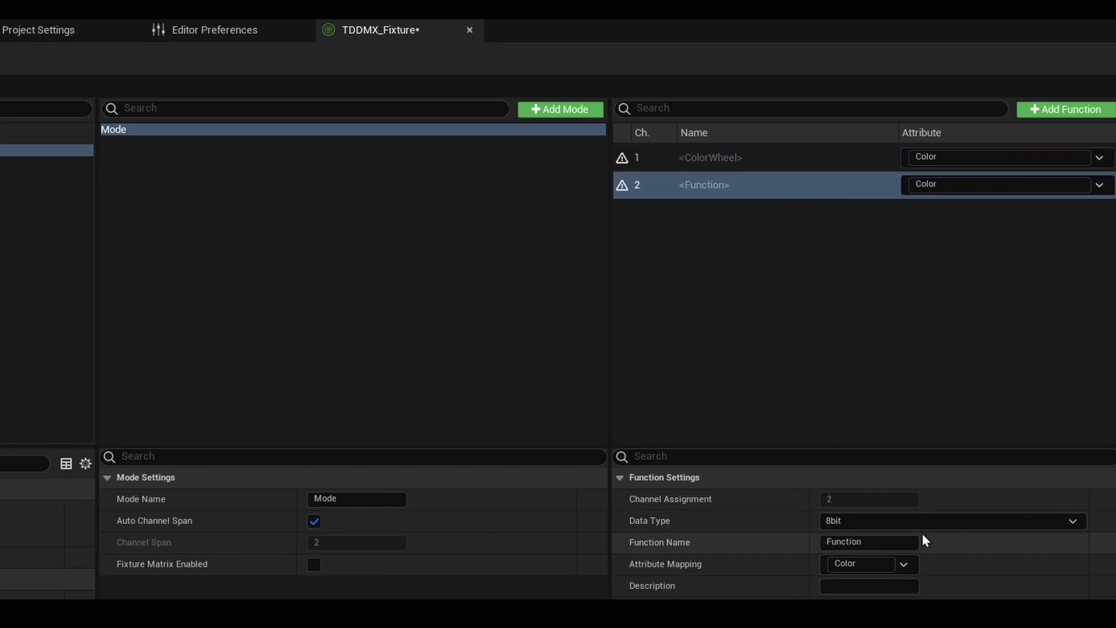
click(877, 542)
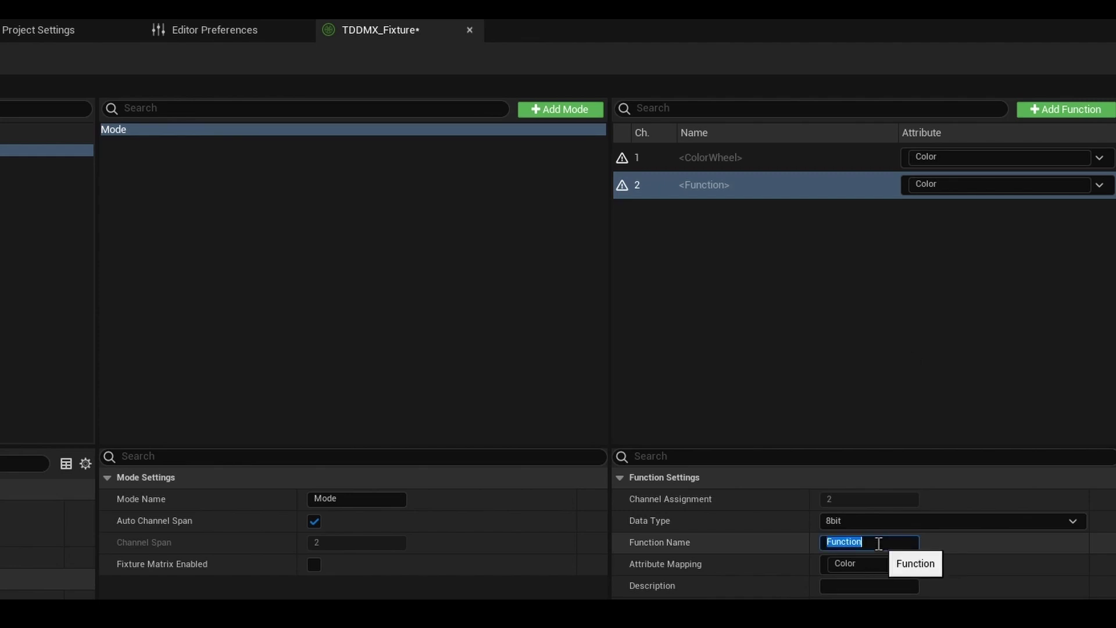
text(Shutter)
key(Return)
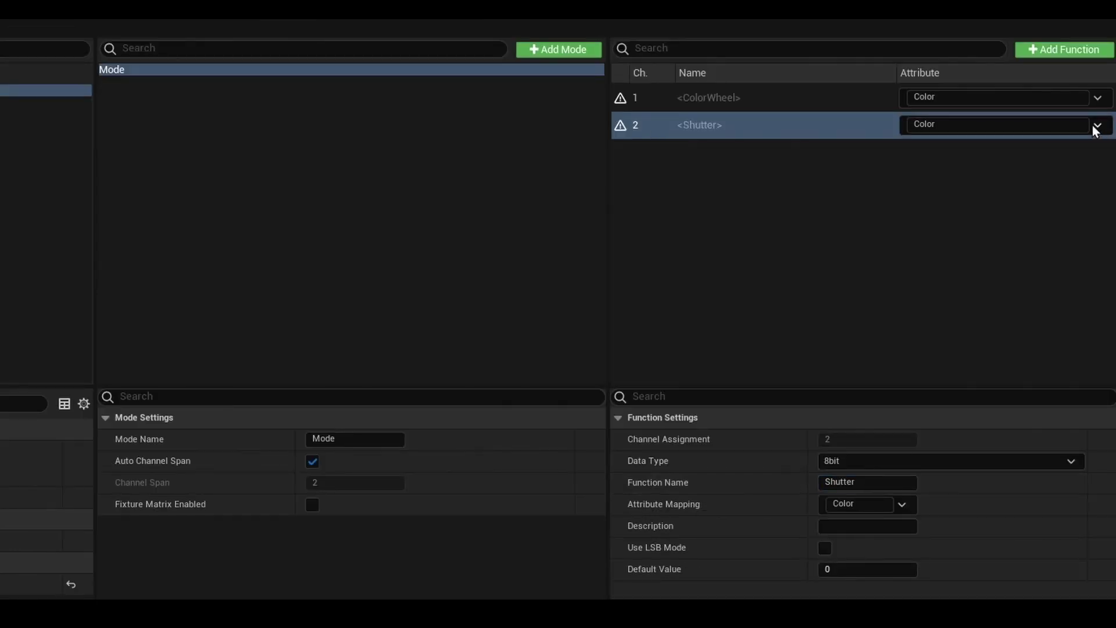
click(1097, 126)
scroll(999, 221, down, 2)
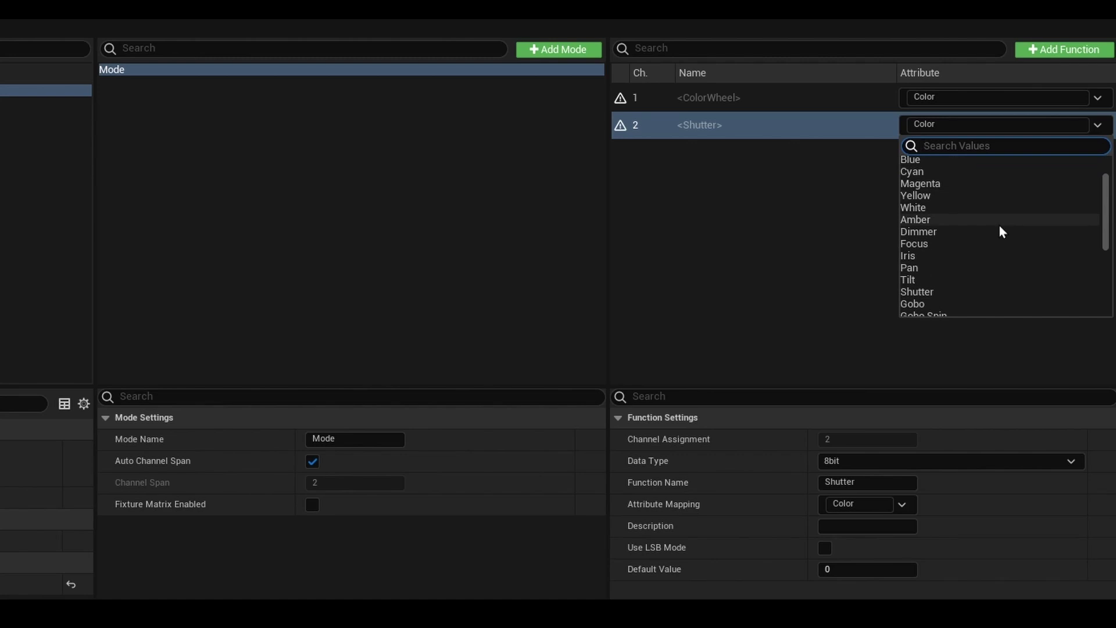
scroll(996, 226, down, 5)
scroll(993, 233, up, 5)
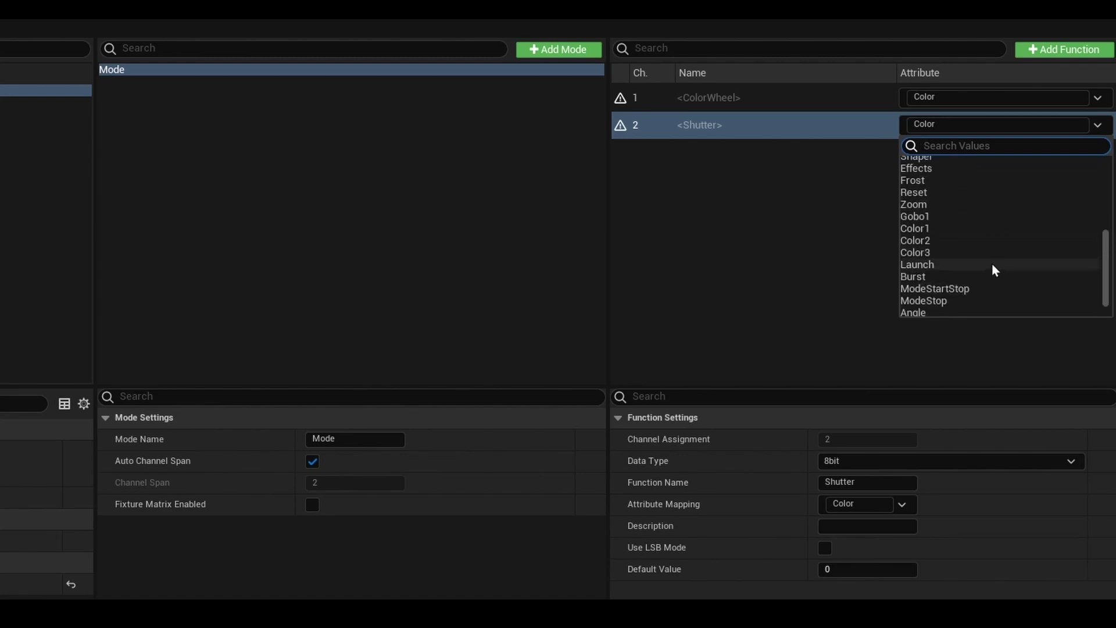
click(953, 213)
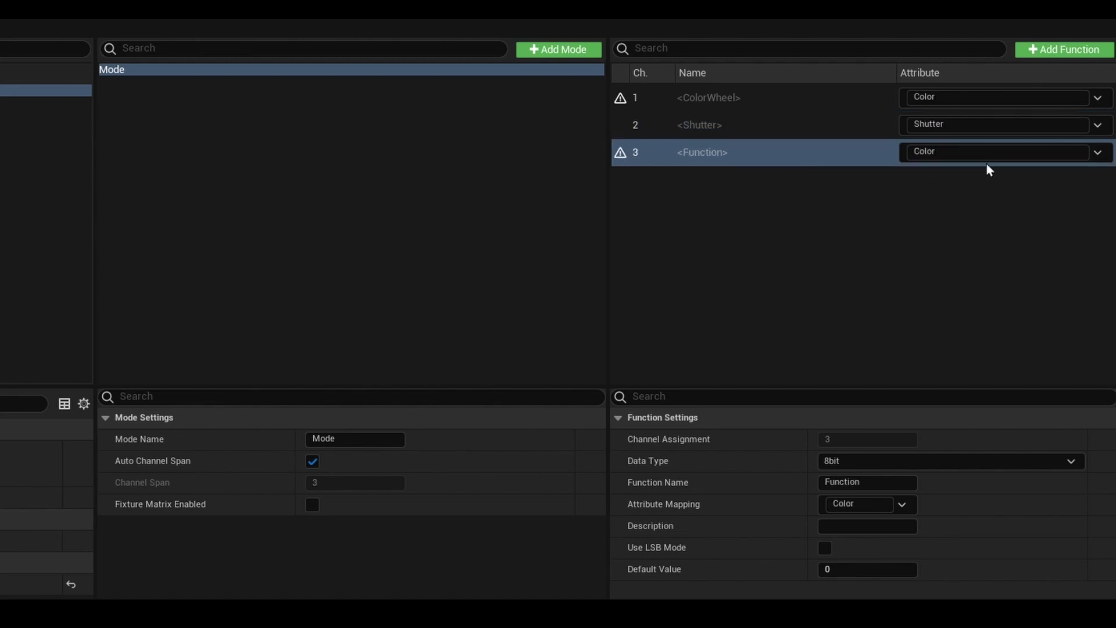
Add a third function named Dimmer and assign it the Dimmer attribute
click(871, 481)
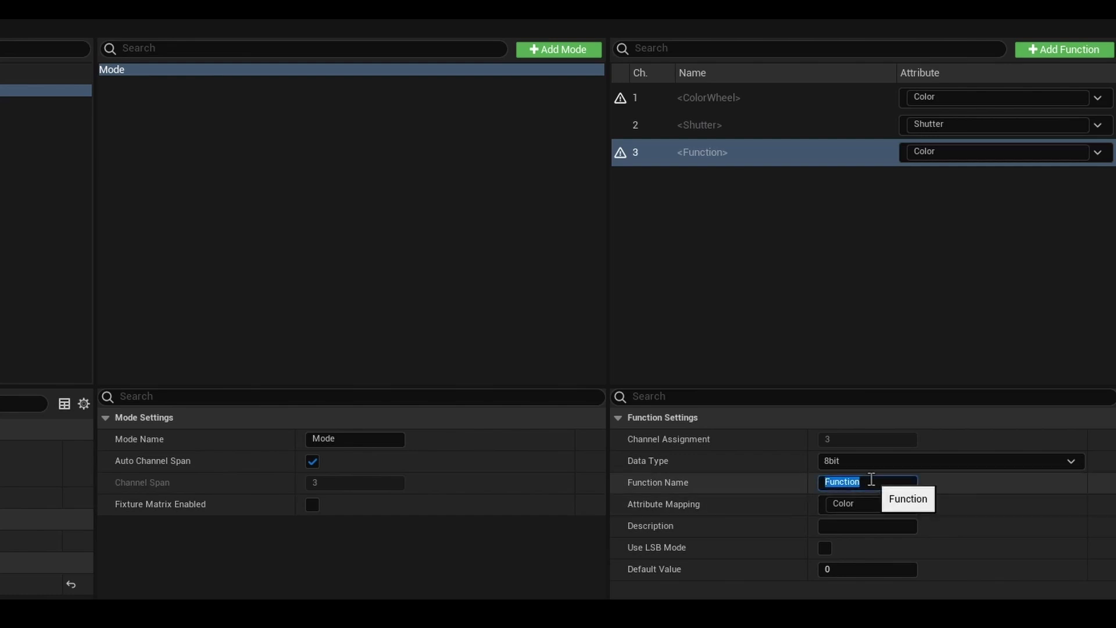
text(Dimmer)
key(Return)
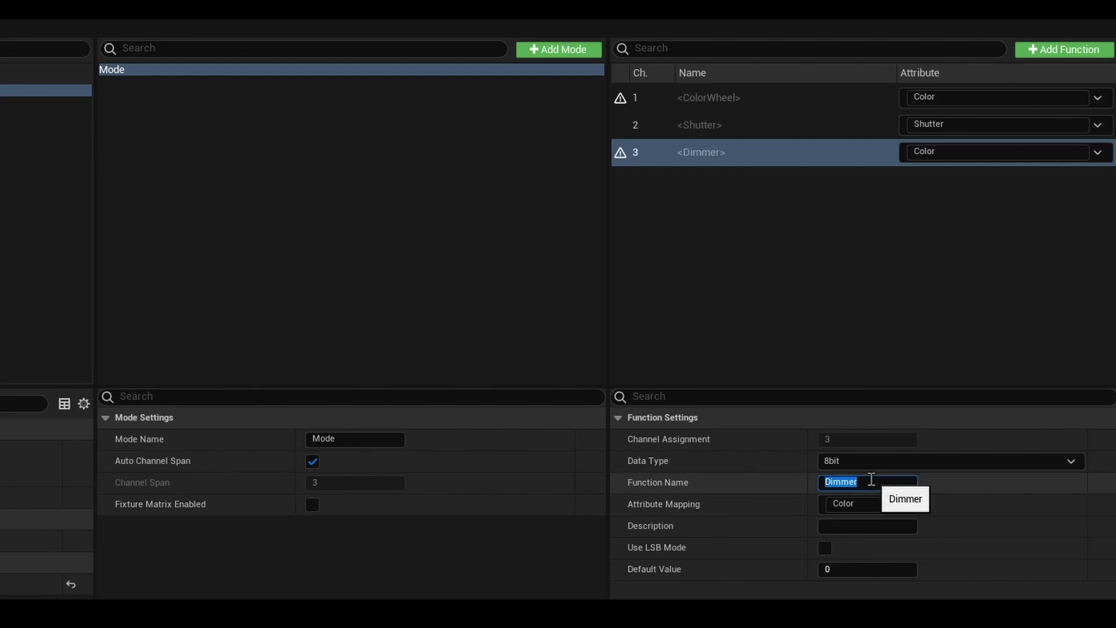
click(1097, 154)
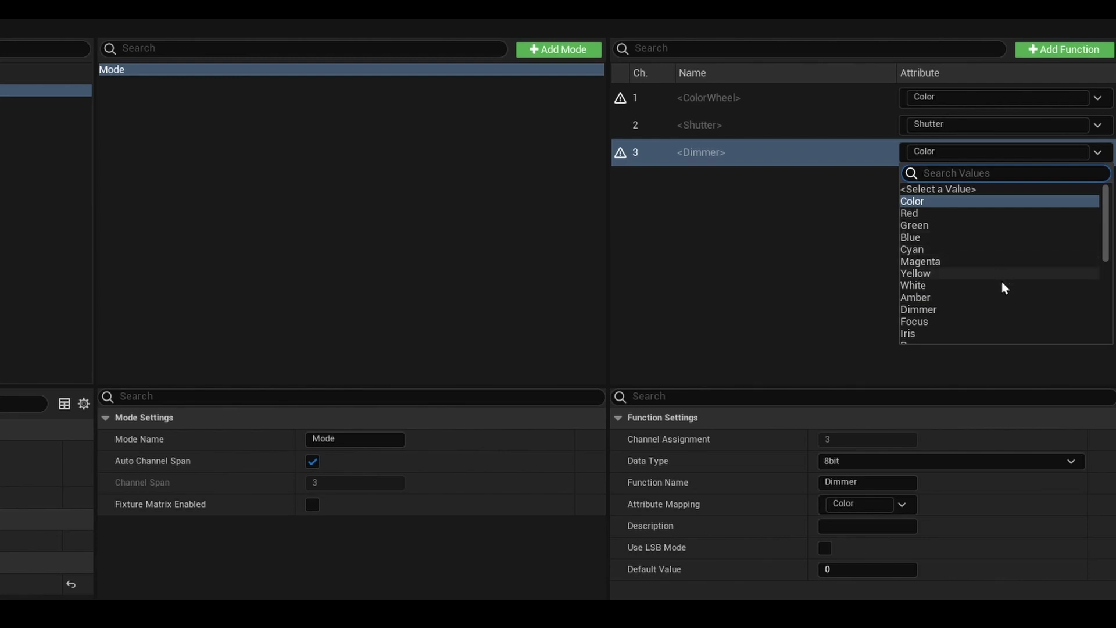
scroll(1002, 282, down, 2)
click(979, 258)
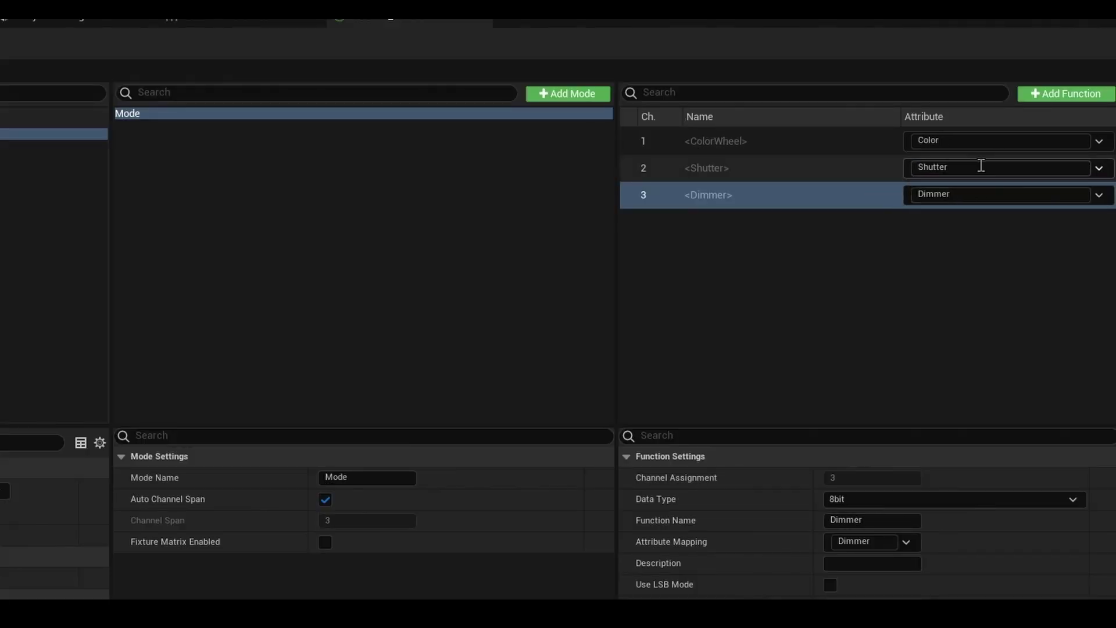
Add a fourth function named Gobo and assign it the Gobo attribute
click(1053, 96)
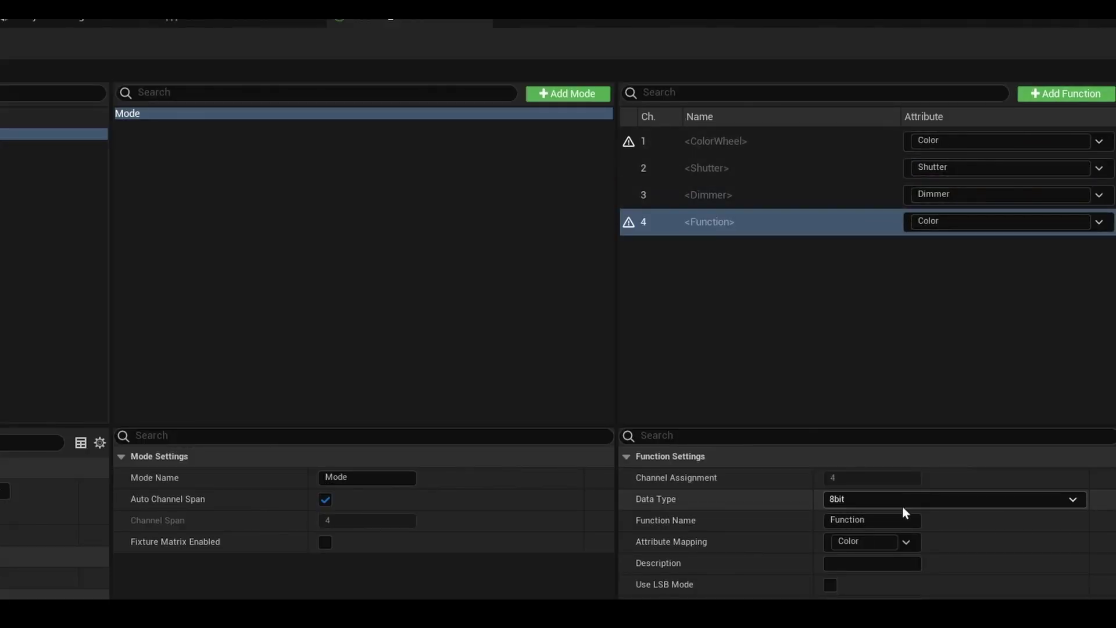
click(872, 522)
text(Gobo)
key(Return)
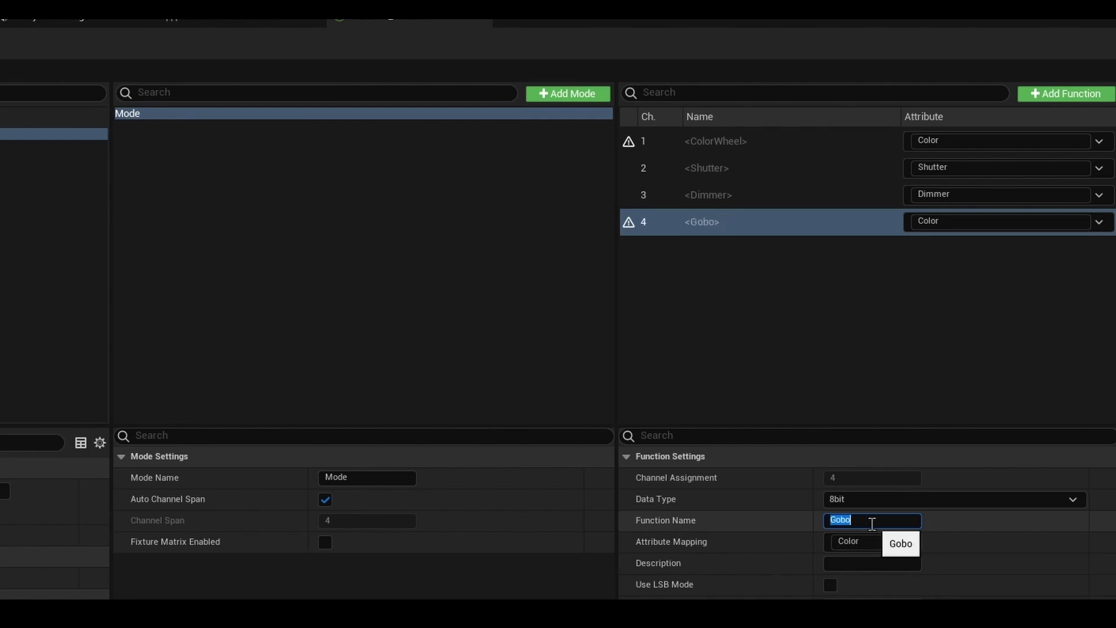
click(1104, 227)
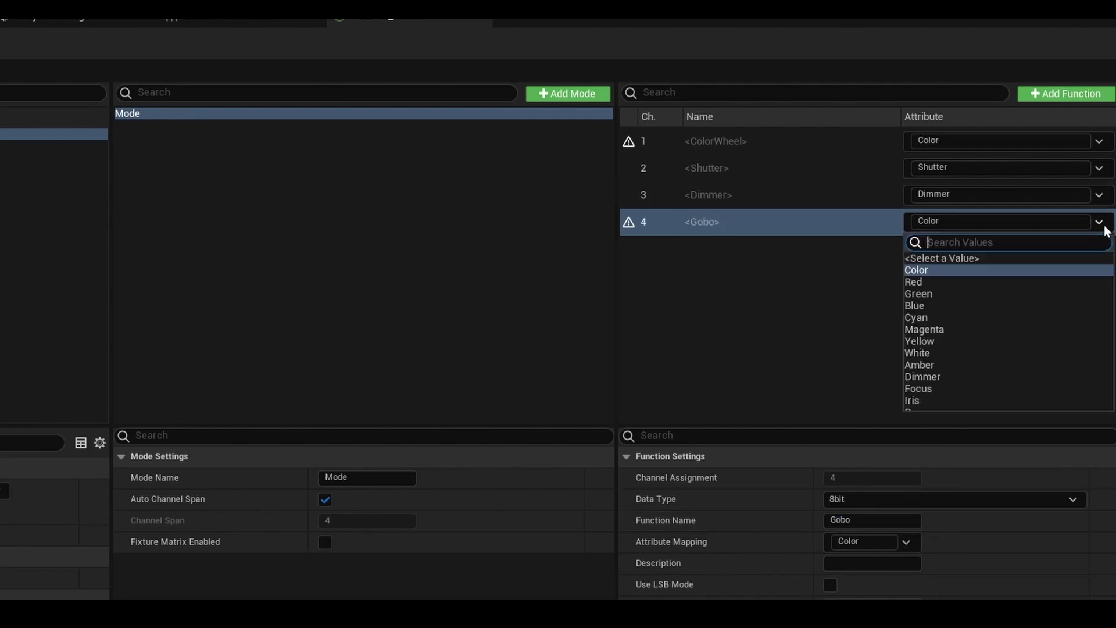
scroll(978, 352, down, 3)
click(978, 352)
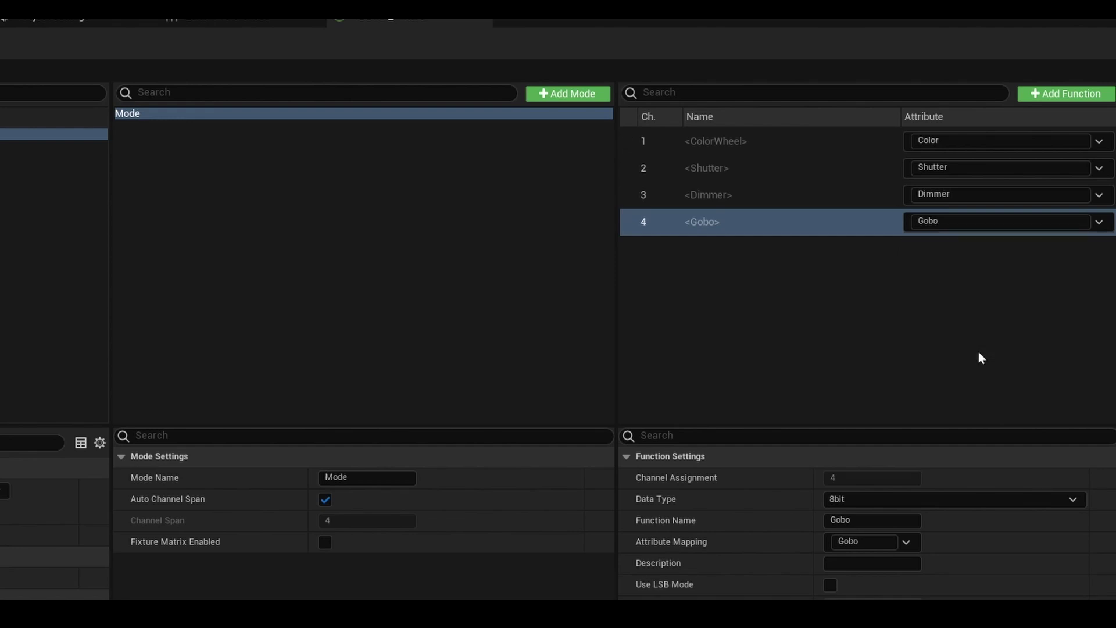
Add a fifth function named Frost and assign it the Frost attribute
click(1065, 95)
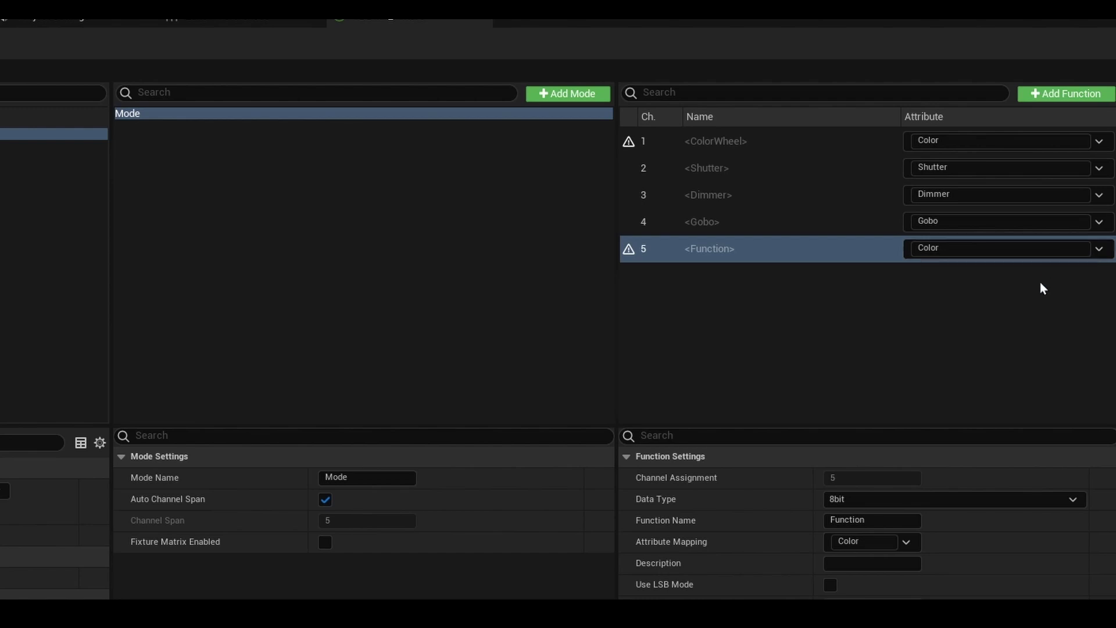
click(893, 519)
double_click(889, 517)
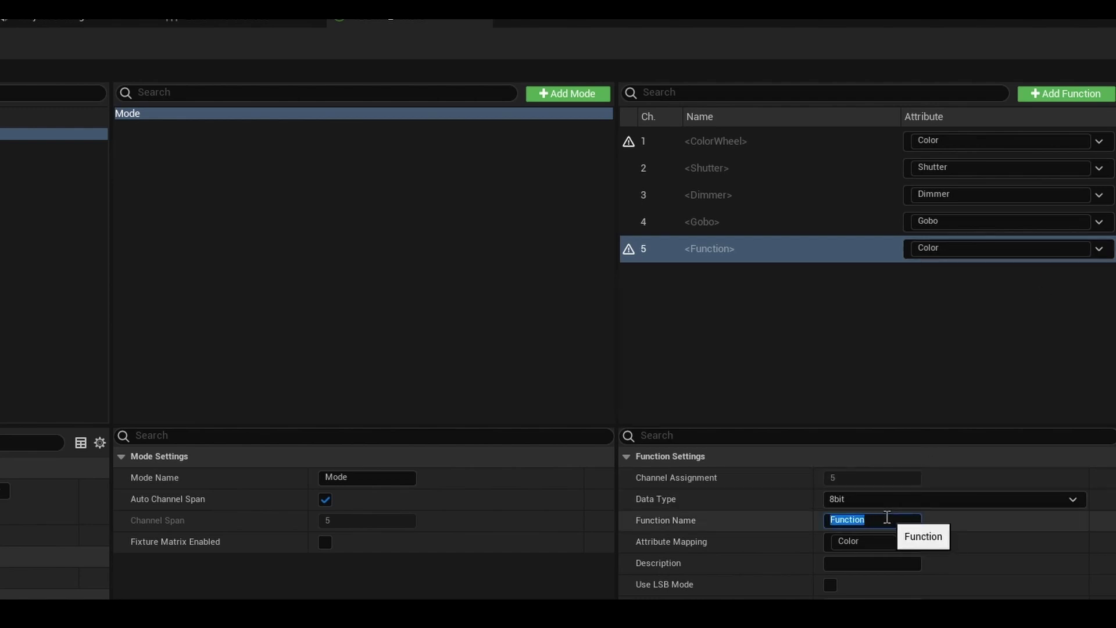
text(Frost)
key(Return)
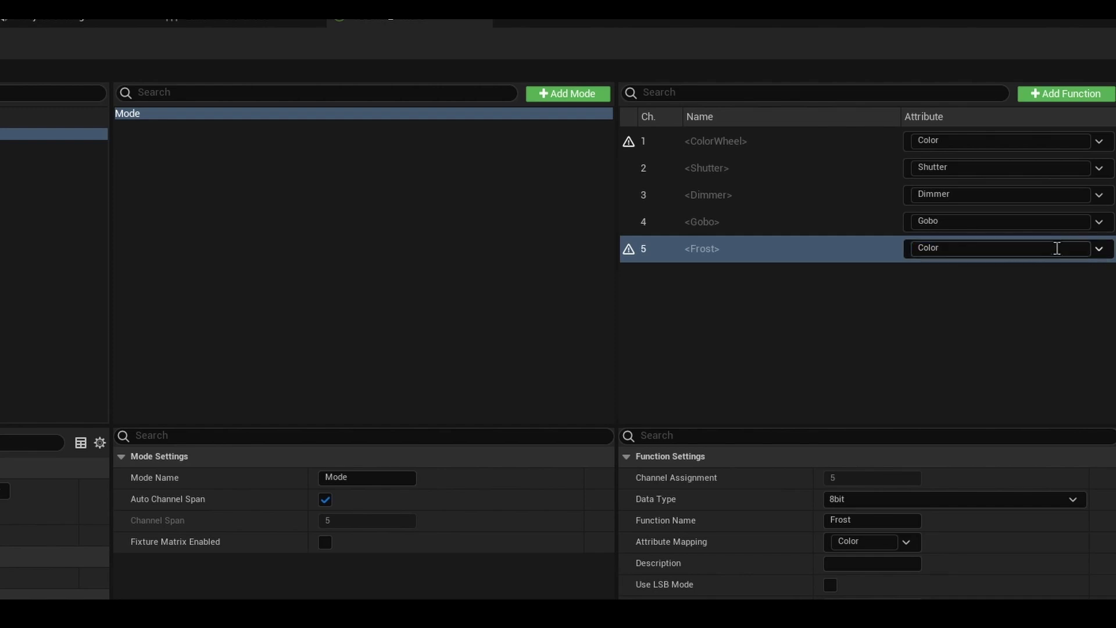
click(1098, 249)
click(981, 305)
Add a sixth function named Focus and assign it the Focus attribute
click(1066, 93)
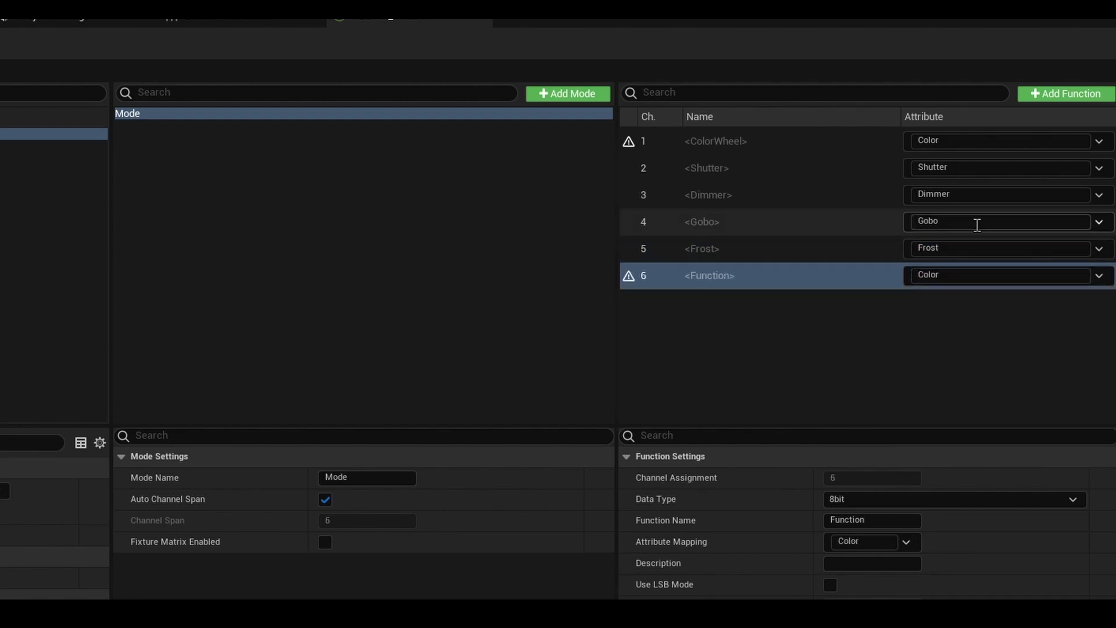
double_click(872, 519)
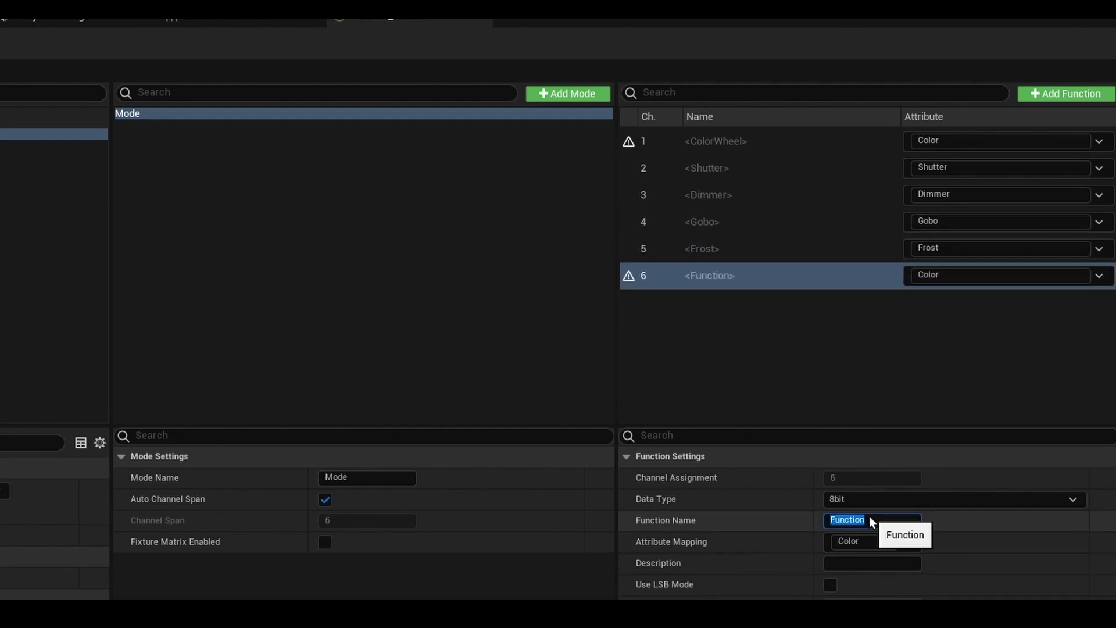
text(Focus)
click(1098, 276)
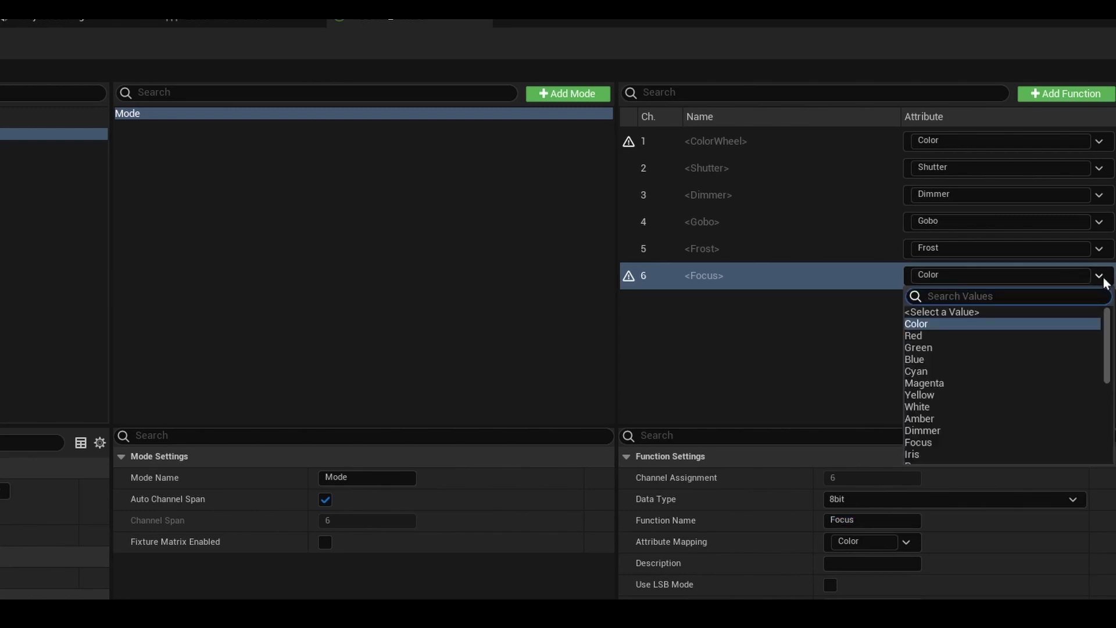
text(foc)
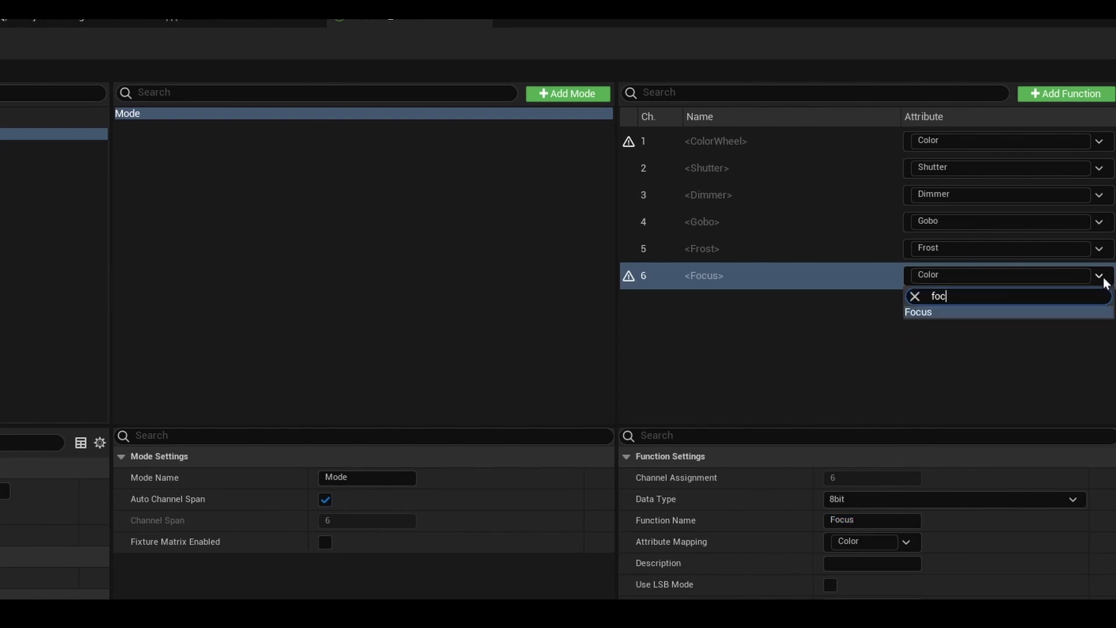
key(Return)
Add a seventh function named Pan with the Pan attribute and set its data type to 16bit
click(1058, 93)
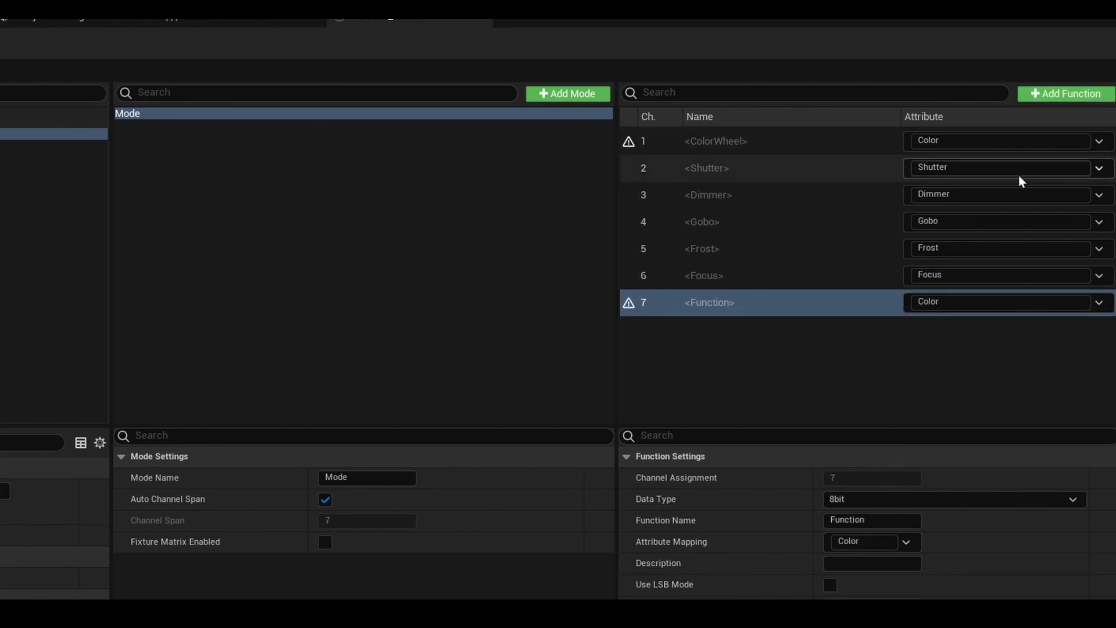
click(890, 520)
text(Pan)
key(Return)
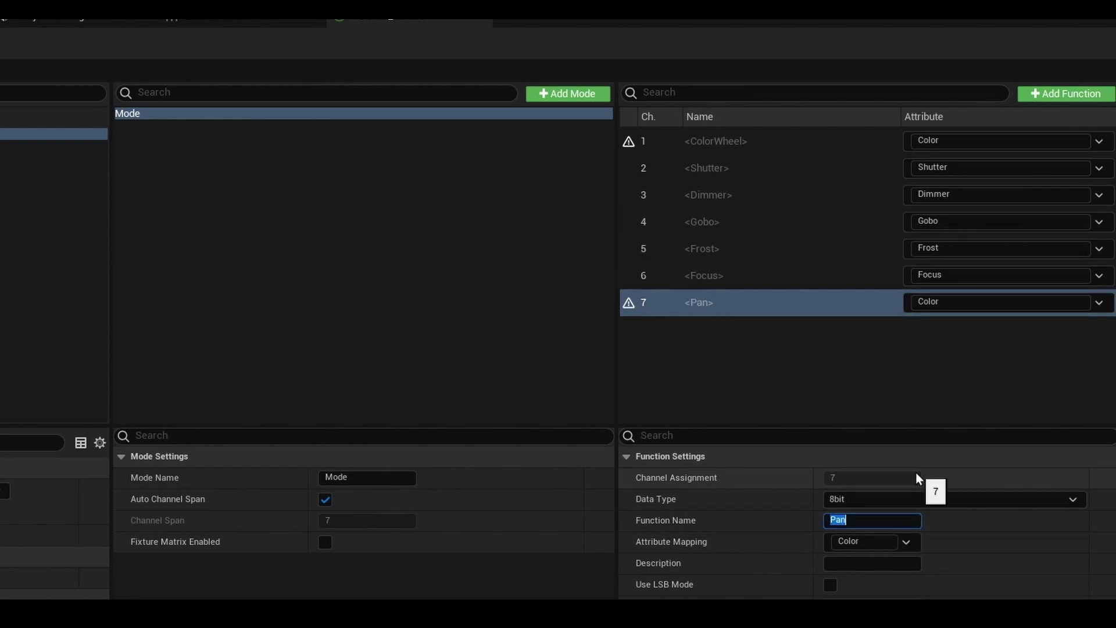
click(1098, 302)
text(Pan)
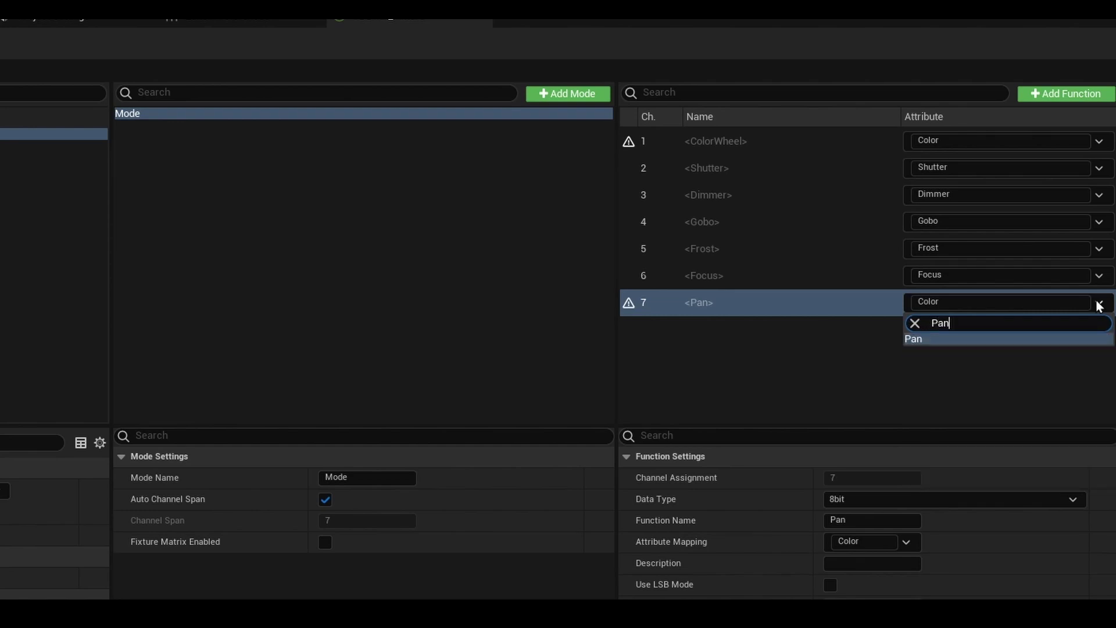
click(982, 337)
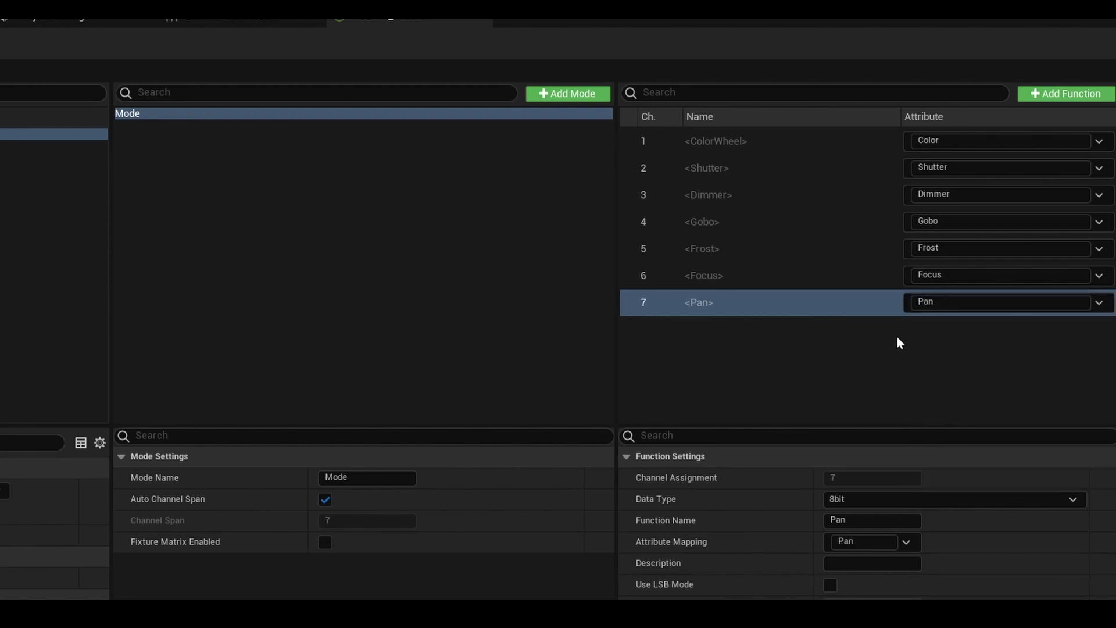
click(937, 500)
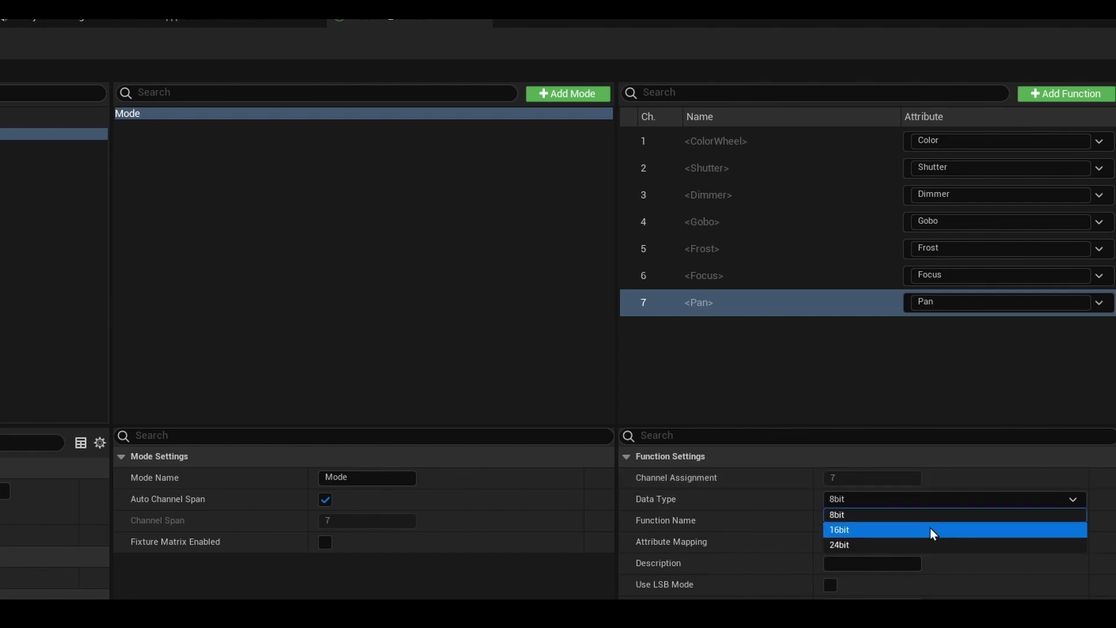
click(930, 528)
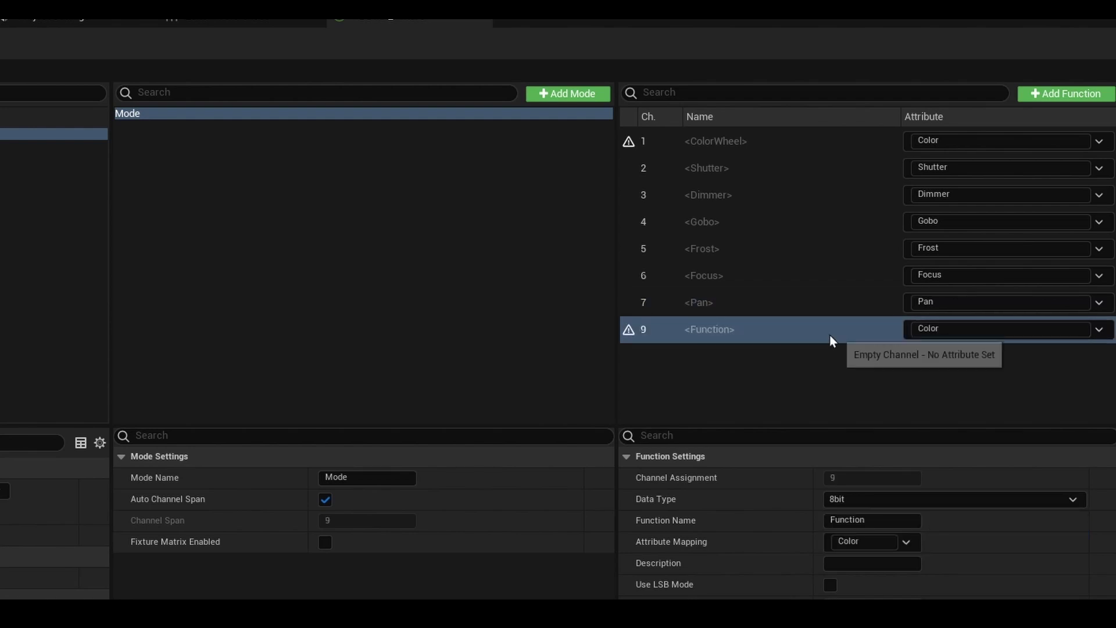
Name the new channel 9 function Tilt, set its data type to 16bit, and assign it the Tilt attribute
click(904, 523)
text(Tilit)
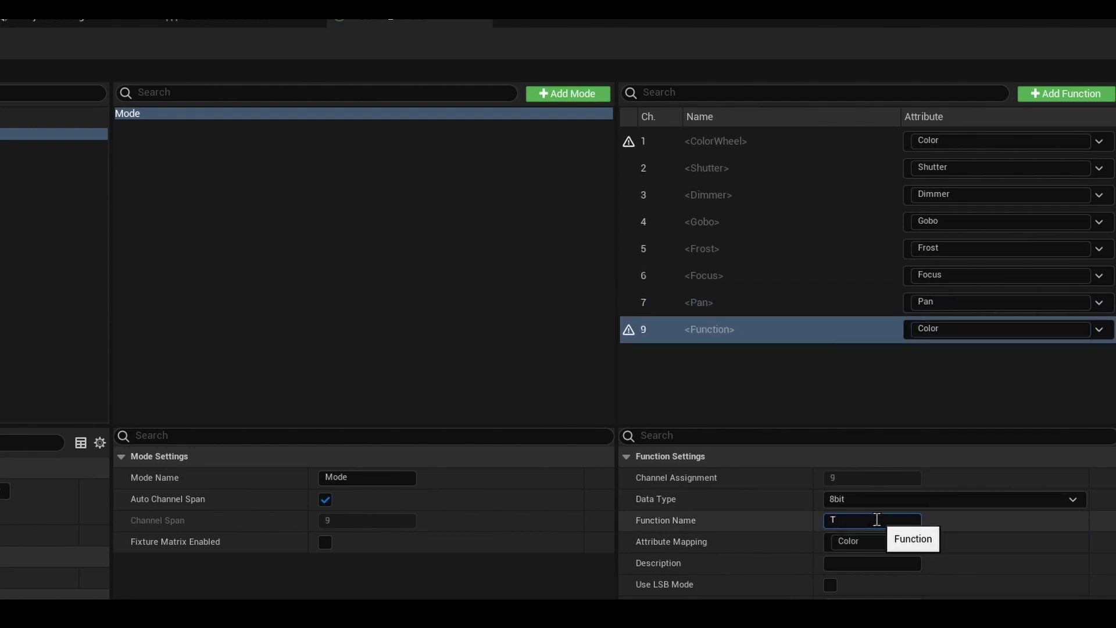
key(Return)
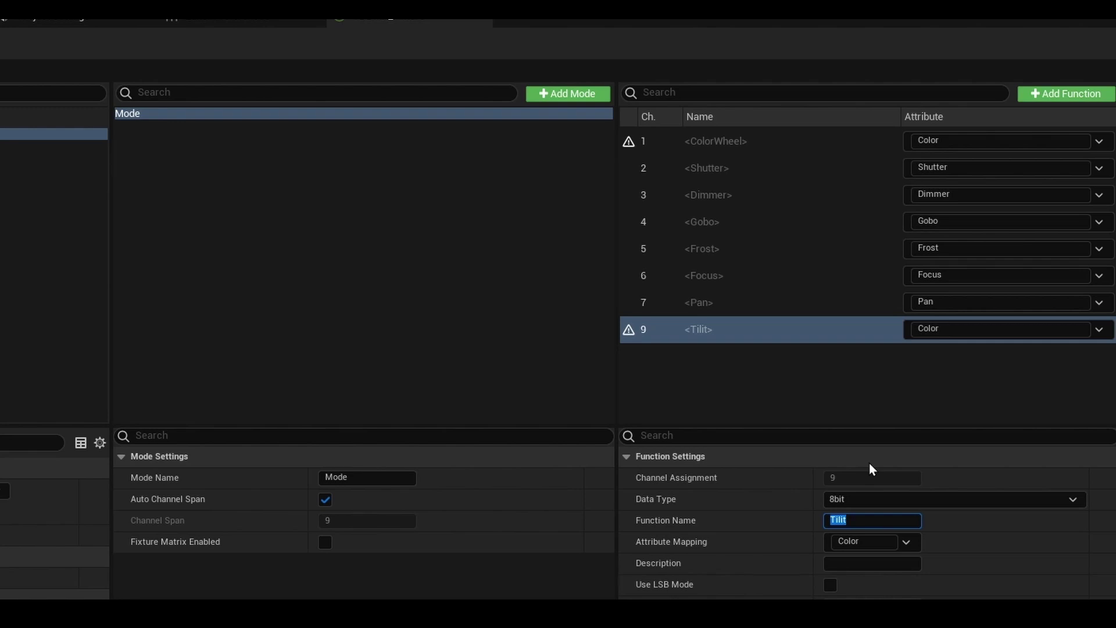
click(976, 501)
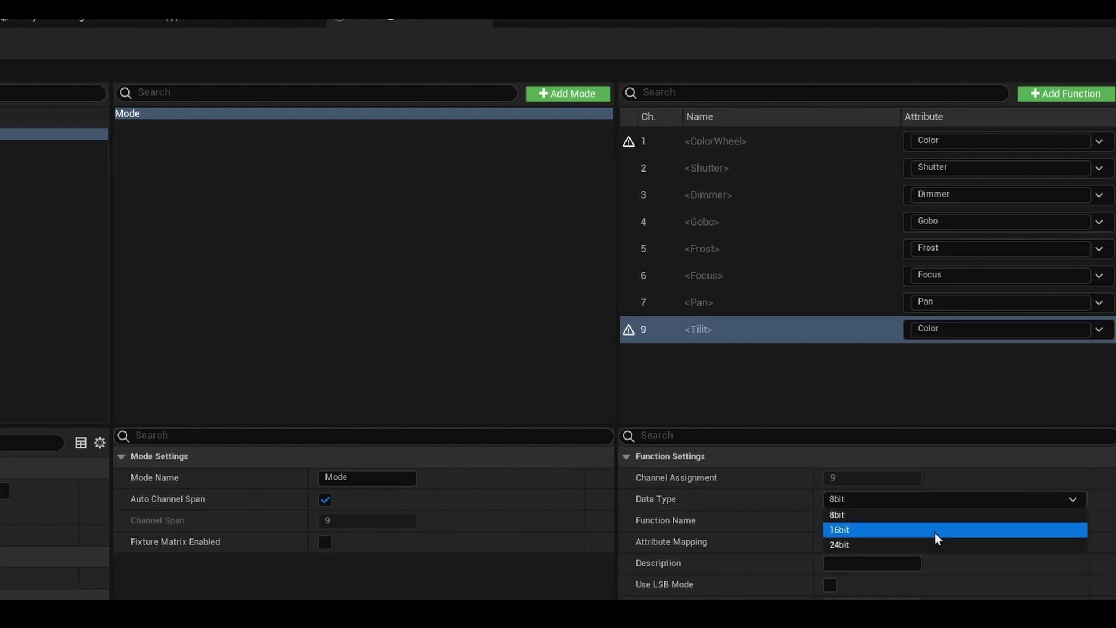
click(935, 529)
click(915, 542)
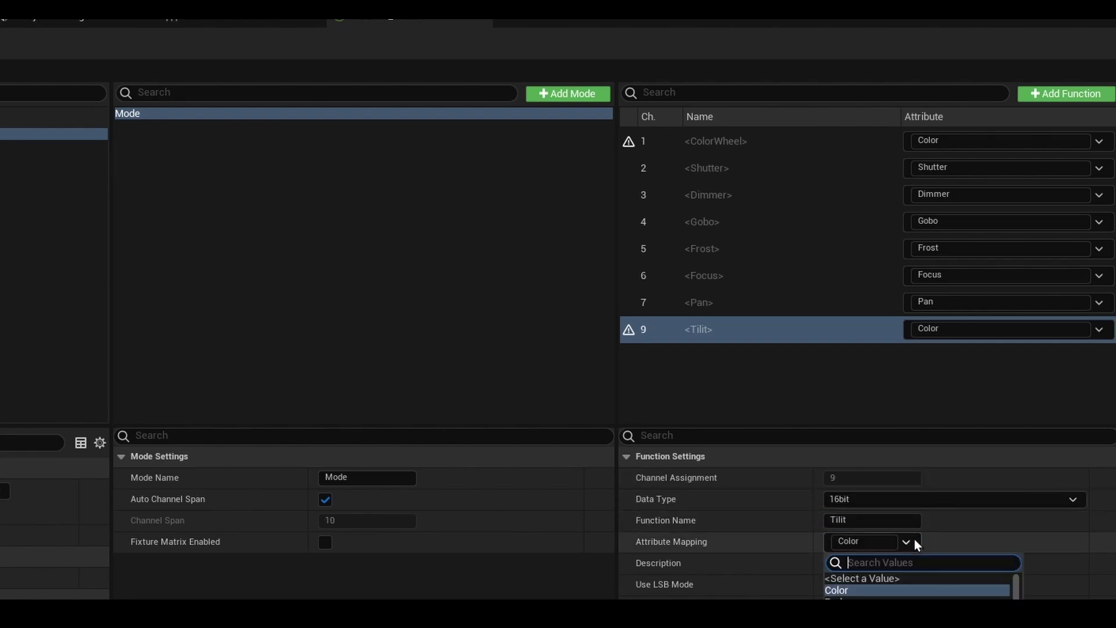
text(Ti)
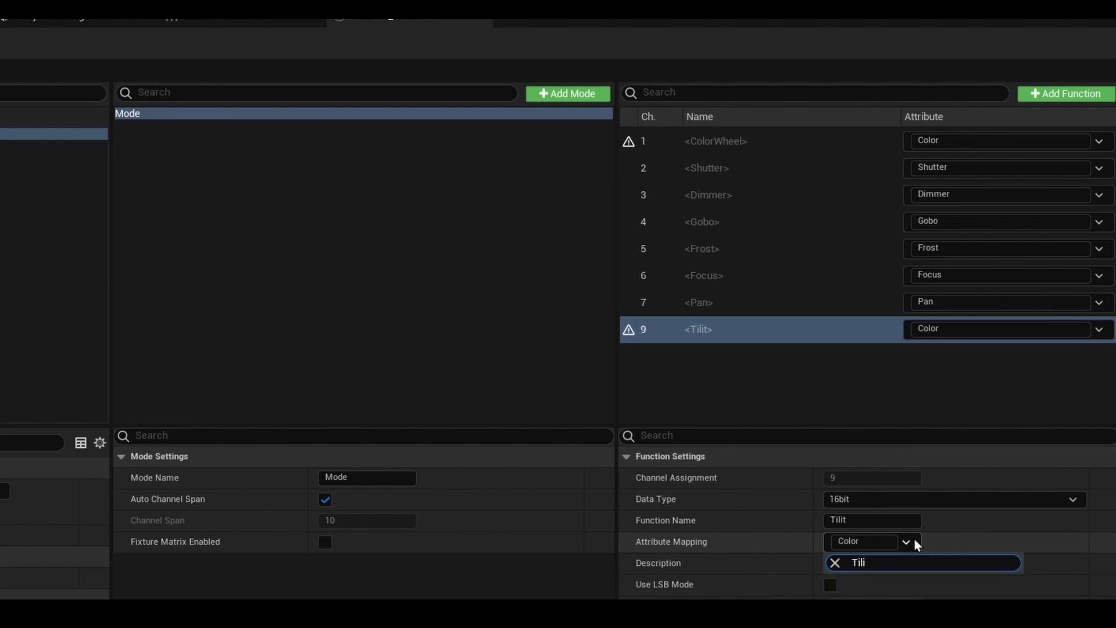
key(Return)
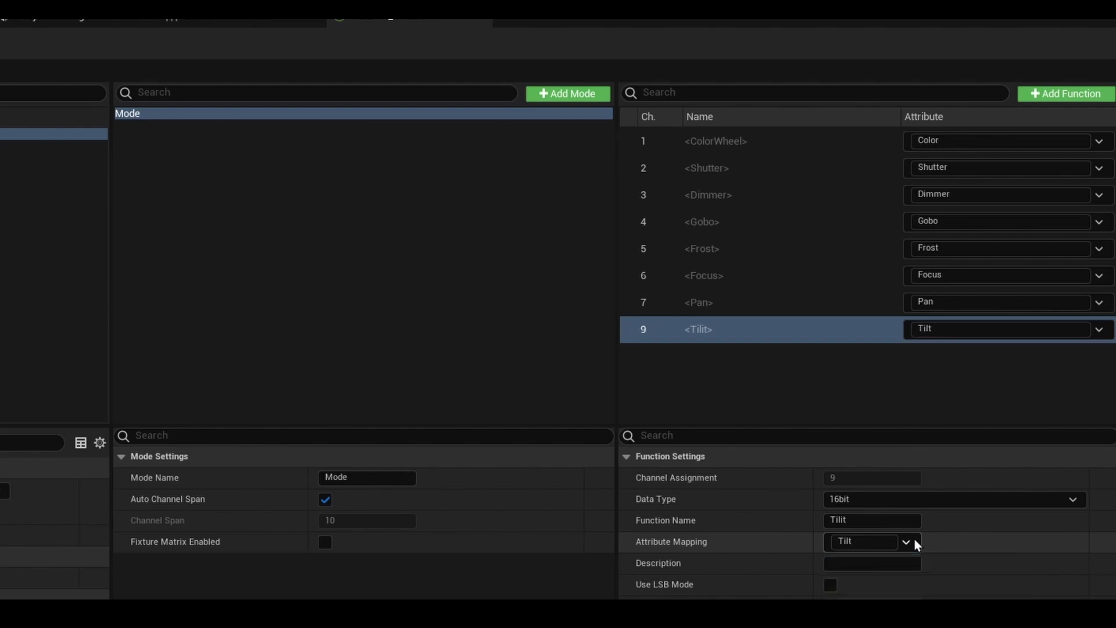
click(872, 516)
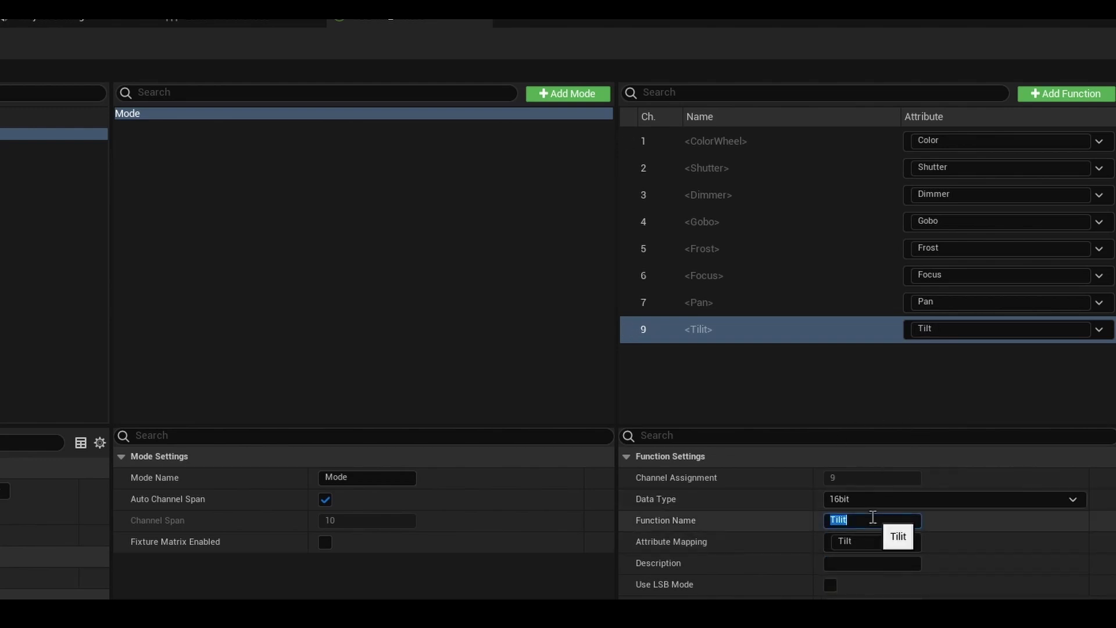
text(Tilt)
key(Return)
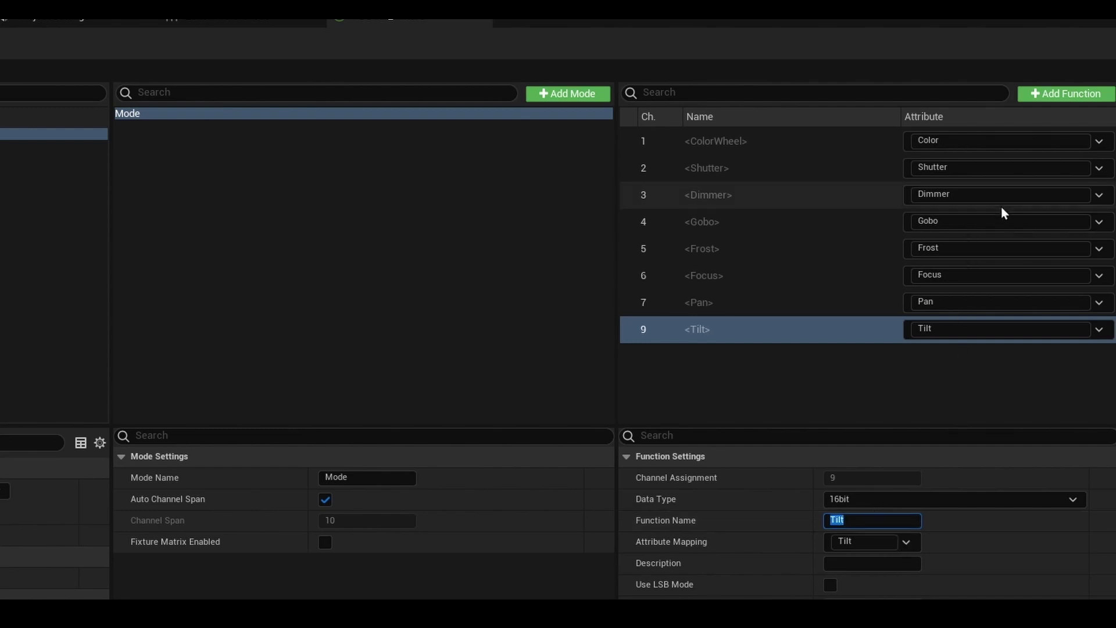
Add a ninth function named Zoom and assign it the Zoom attribute
click(1071, 98)
click(869, 520)
text(Zo)
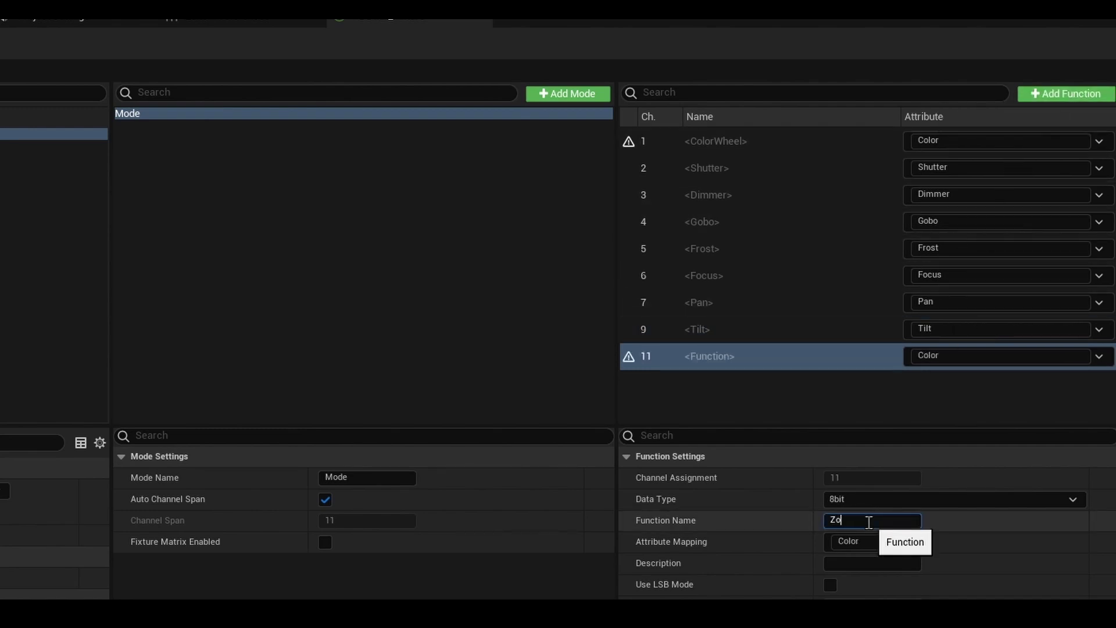
text(om)
key(Return)
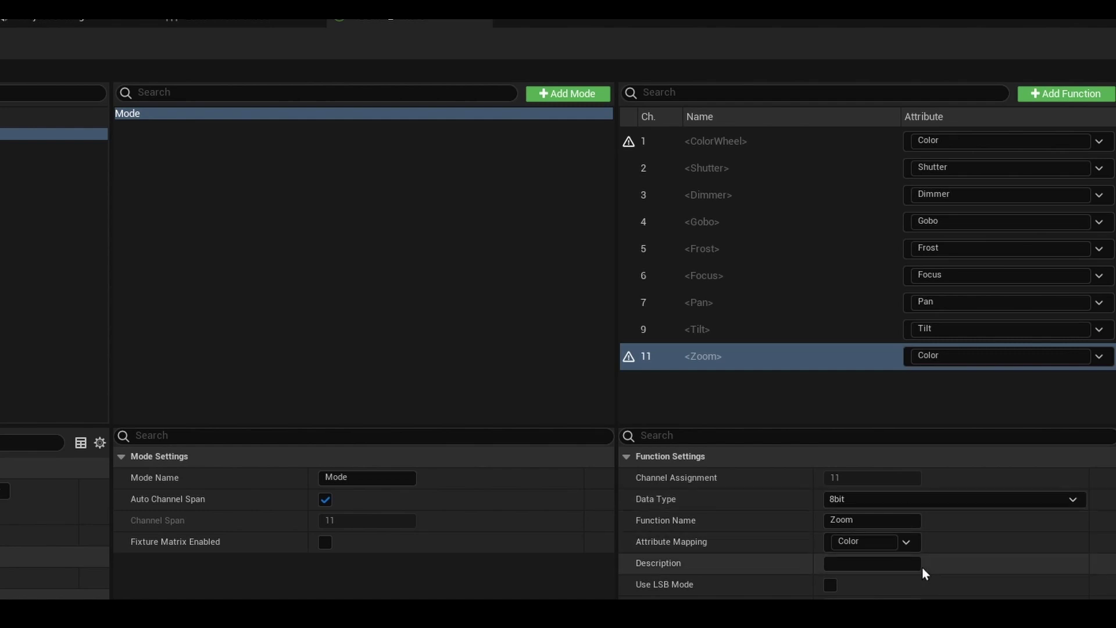
click(905, 541)
text(zoom)
key(Return)
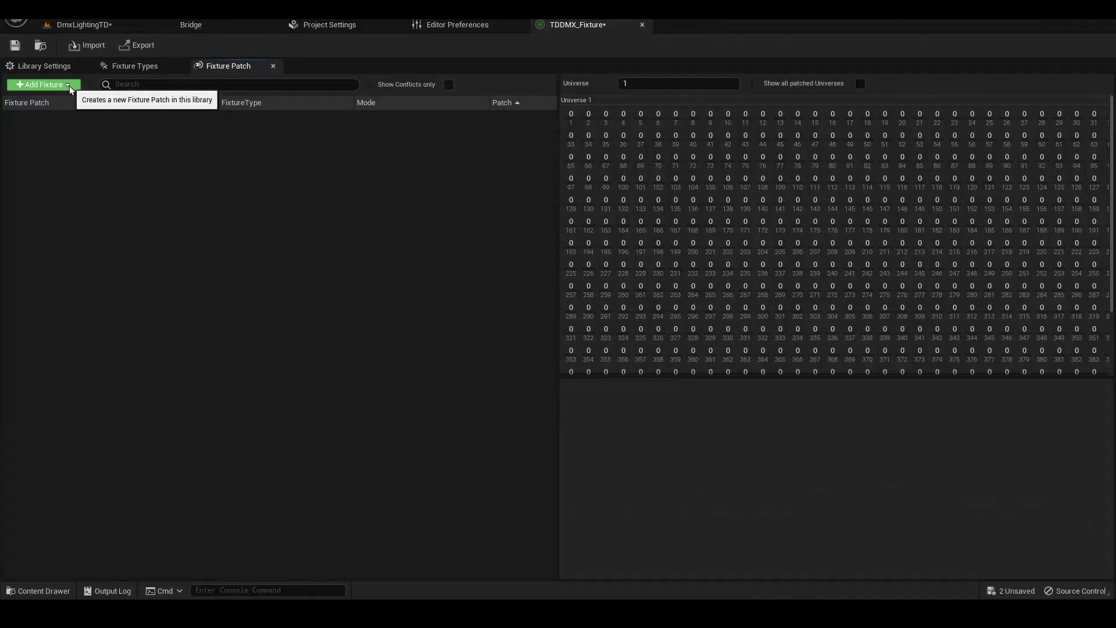
Add a fixture patch based on the existing MovingLight fixture type and save the DMX library
click(68, 85)
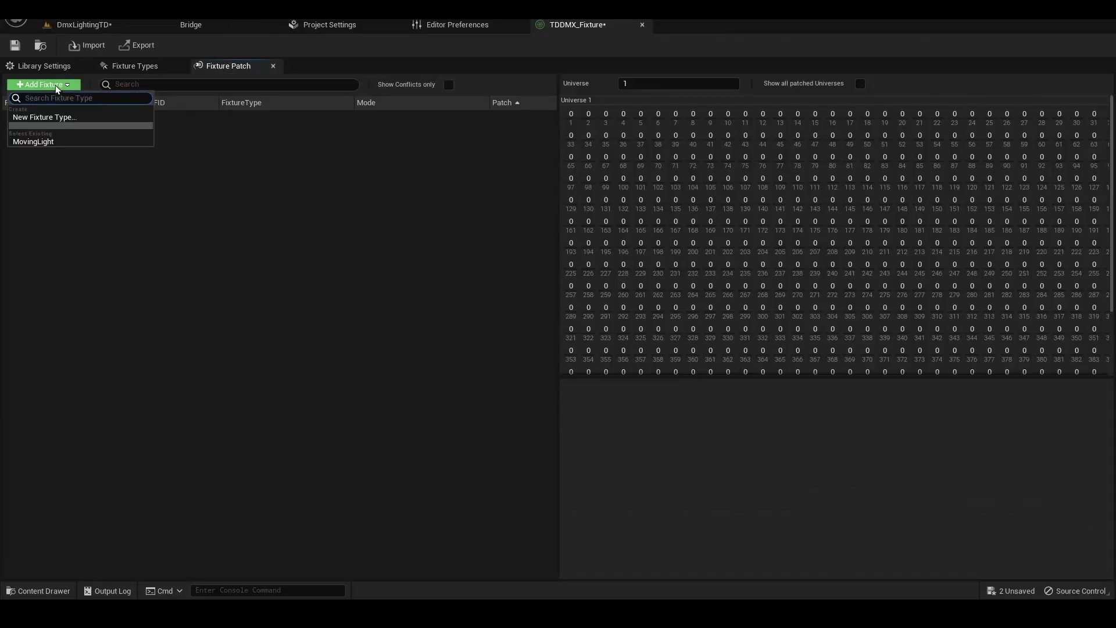
click(51, 144)
key(ctrl+s)
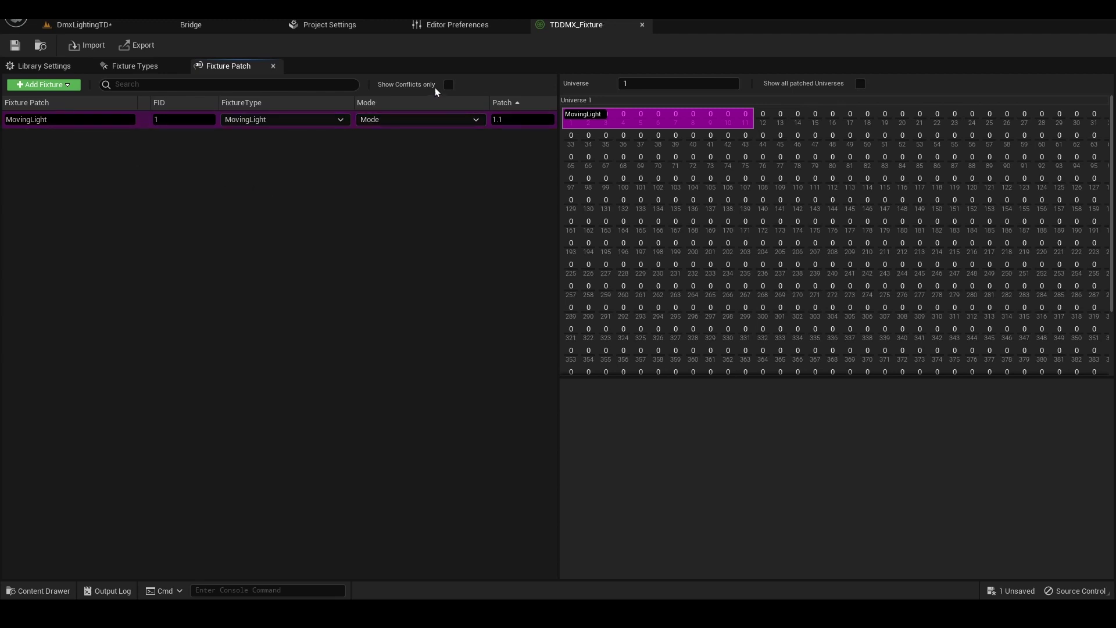
In the DmxLightingTD level, assign the TDDMX_Fixture library and MovingLight patch to the central moving head and save the level
click(90, 26)
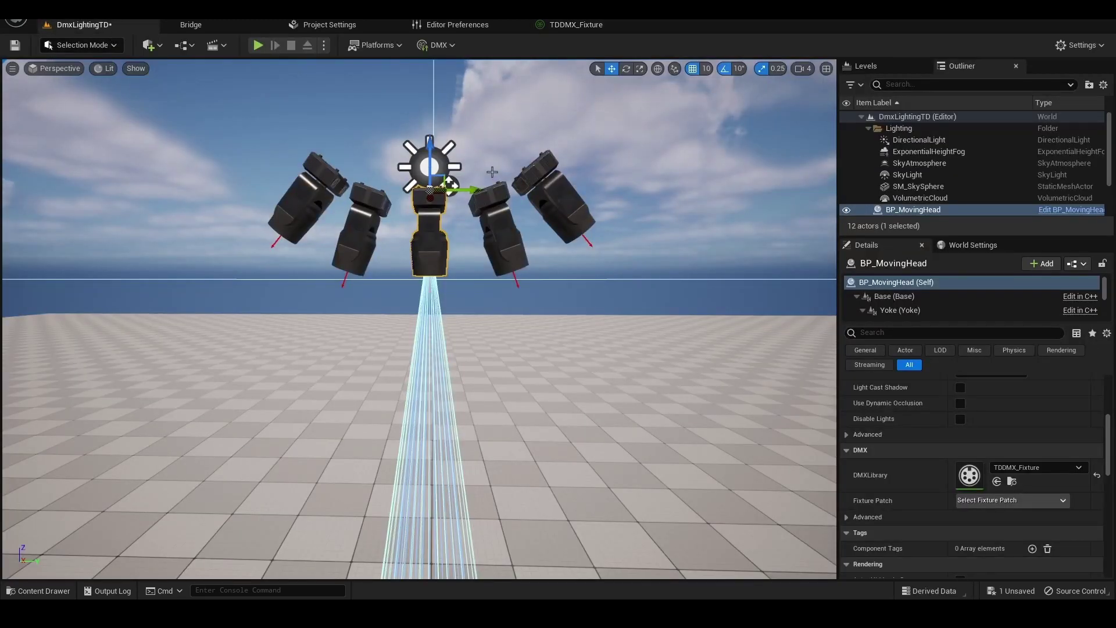
click(1038, 467)
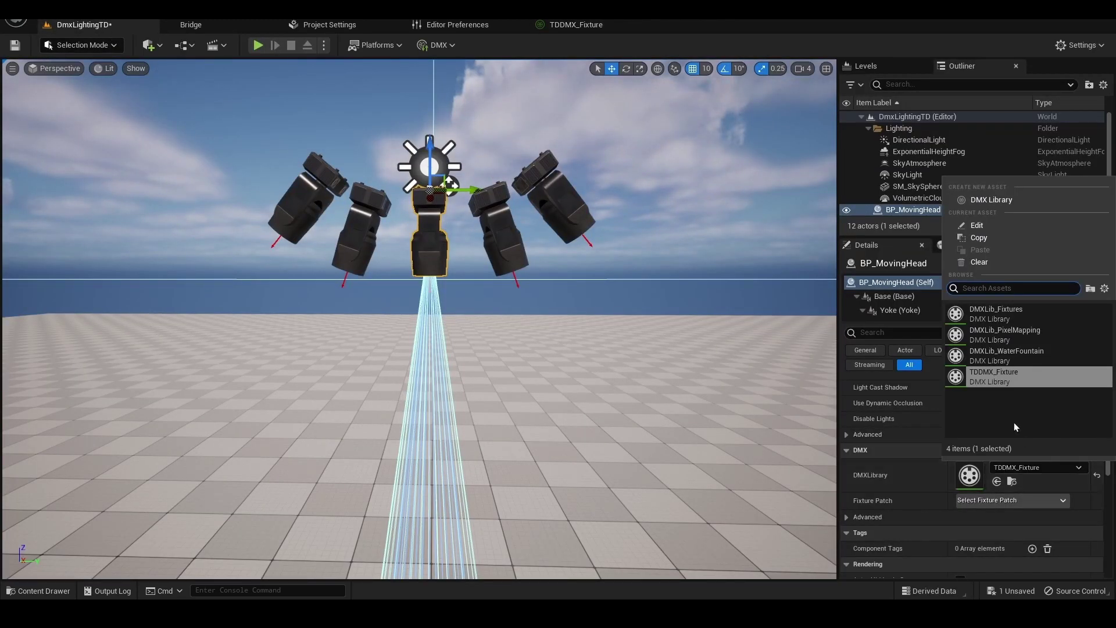
click(437, 239)
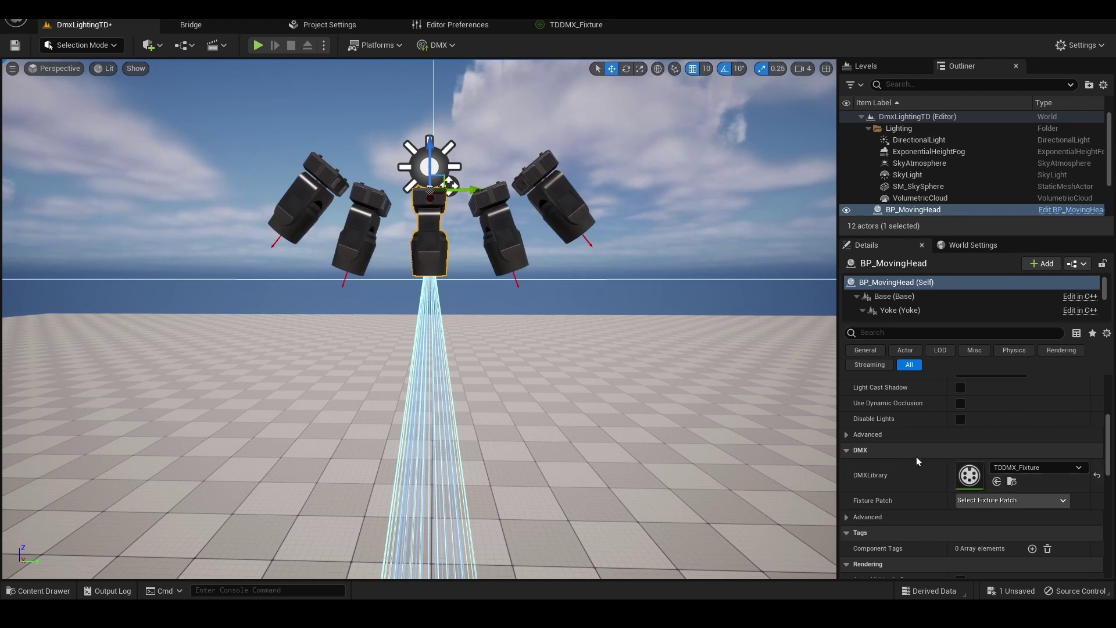
click(1041, 470)
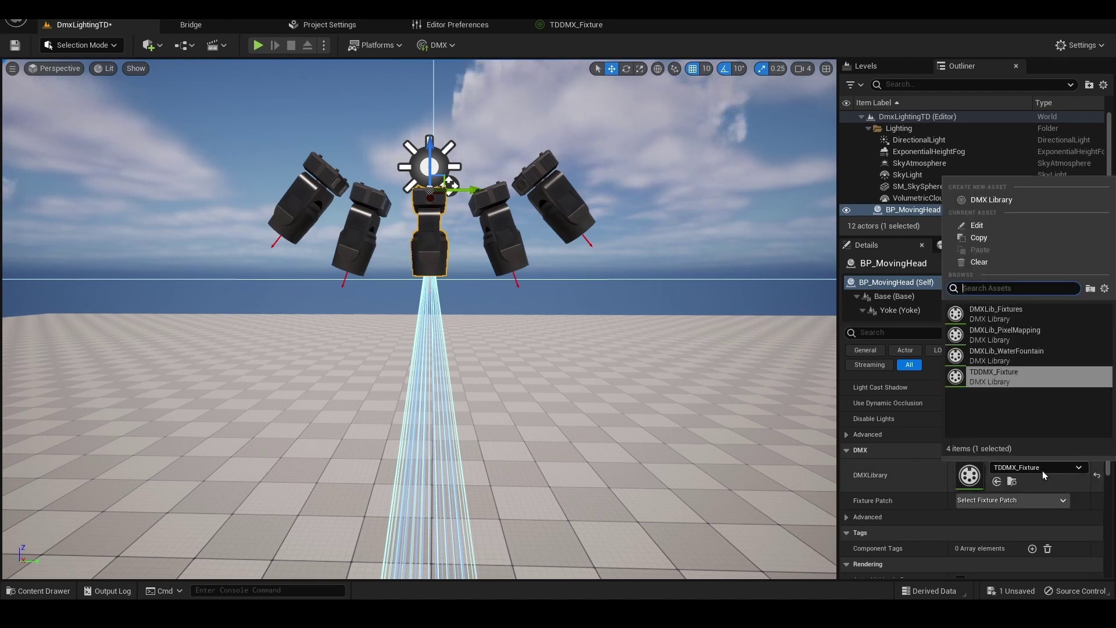
click(1010, 382)
click(1018, 501)
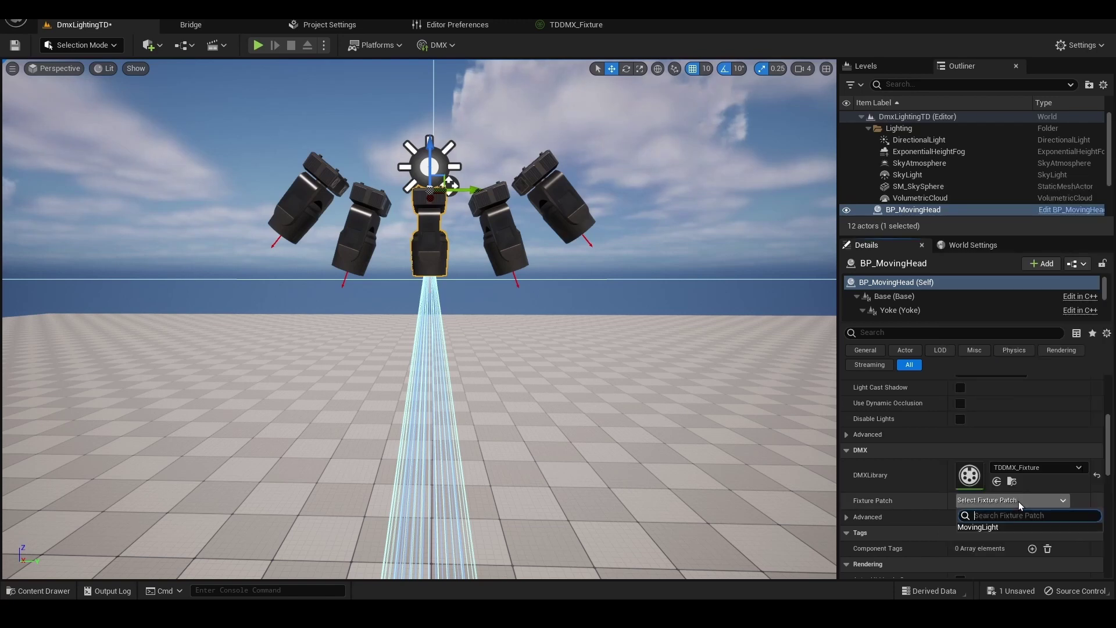
click(1006, 529)
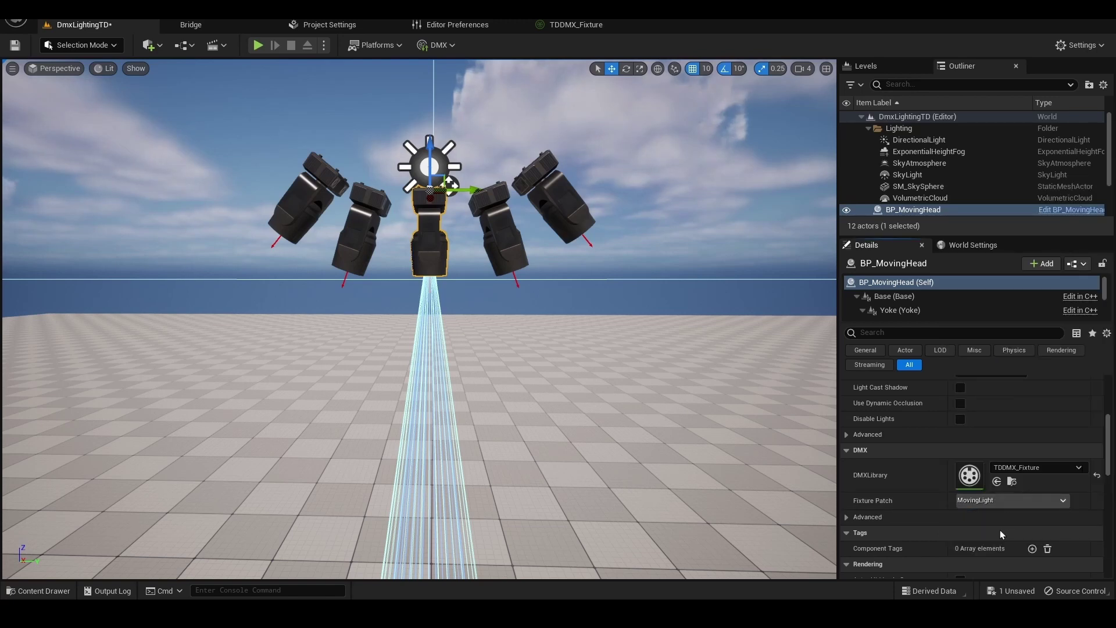
click(15, 45)
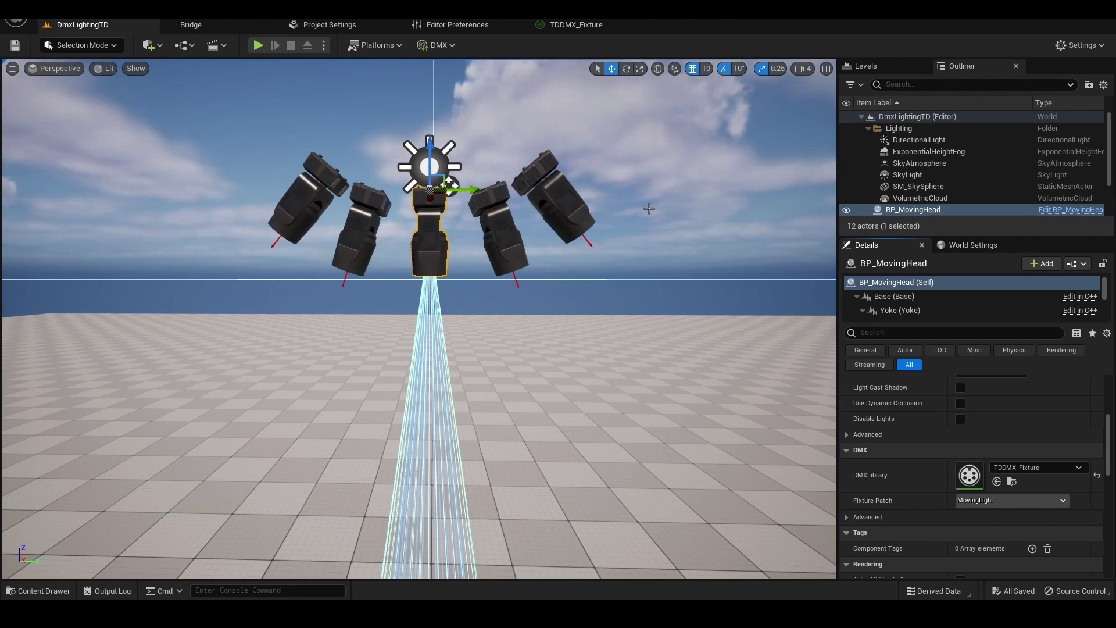
Add 11 faders for universe 1, starting at address 1, in the DMX Output Console and place the TDDMX_Fixture editor below it
click(443, 47)
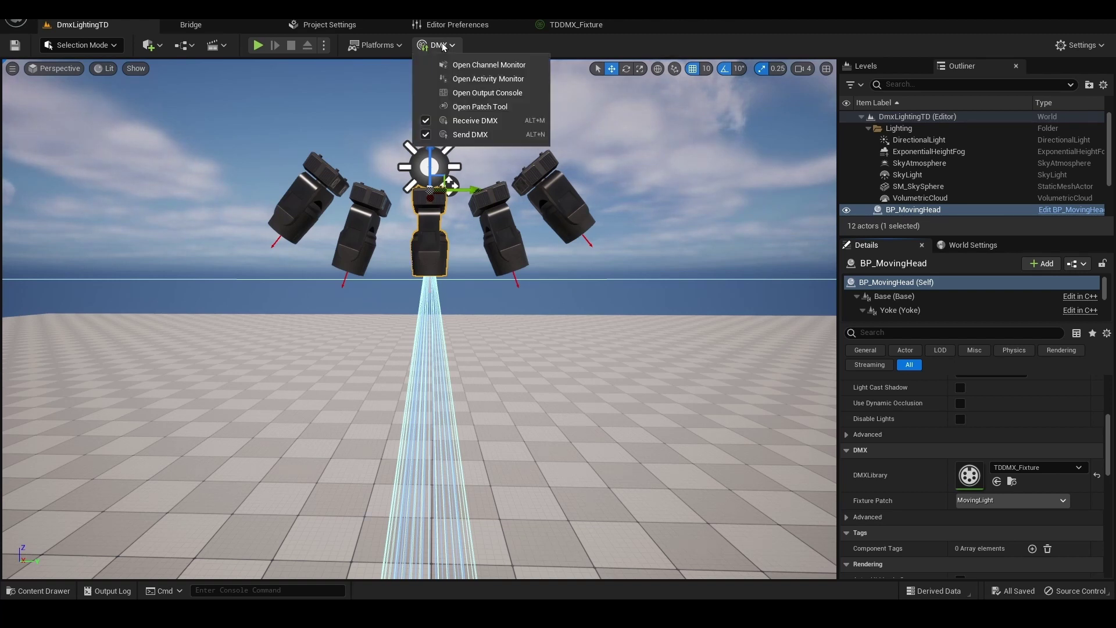
click(461, 97)
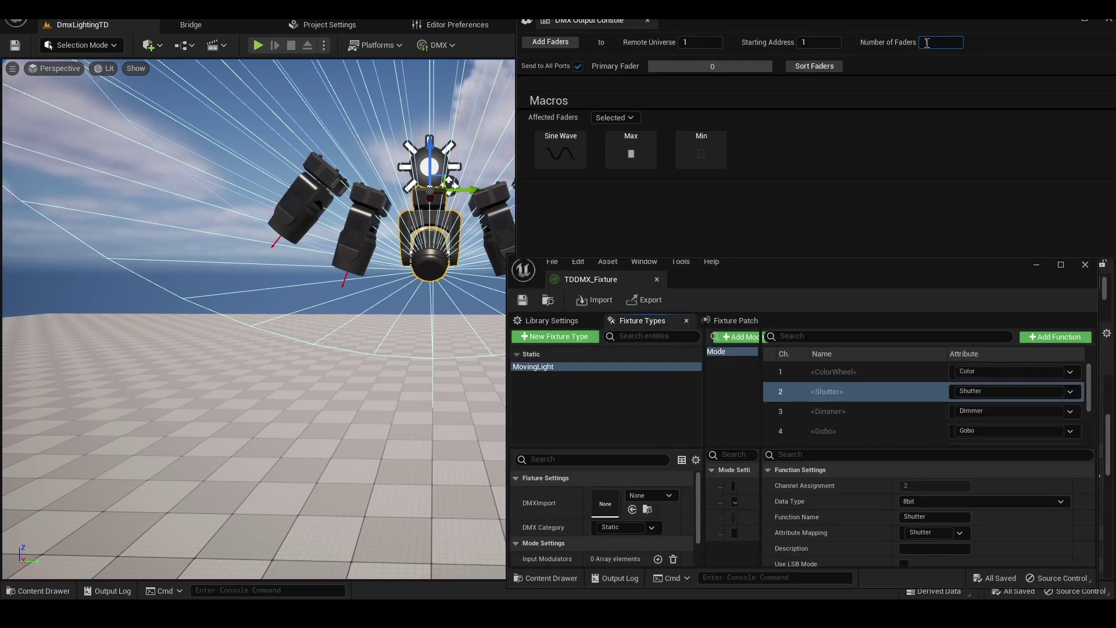
click(556, 43)
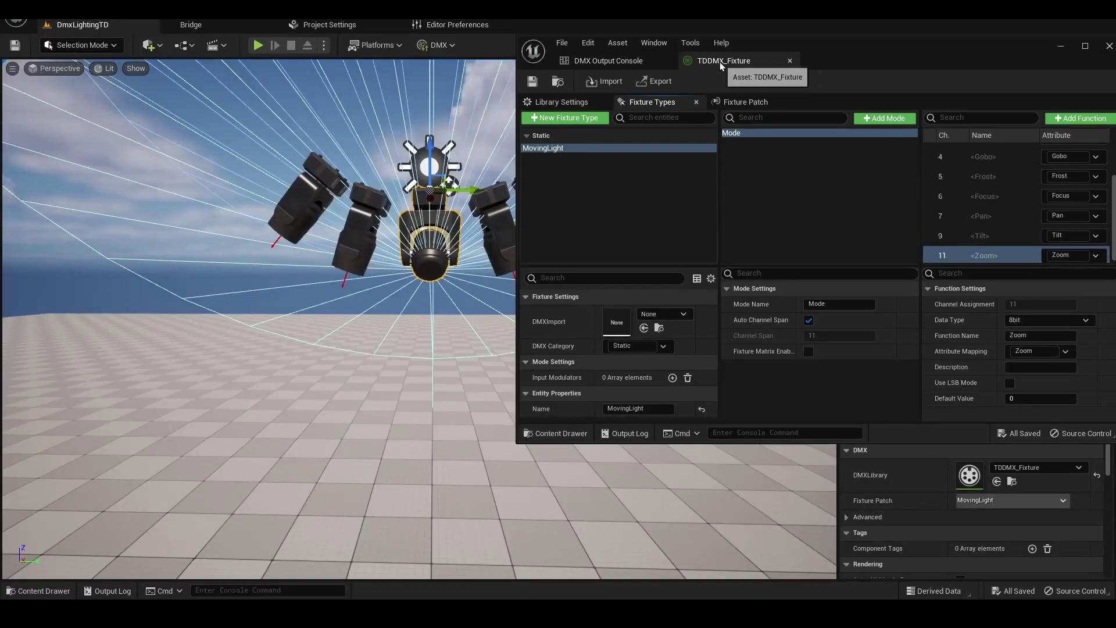
drag(720, 62, 773, 277)
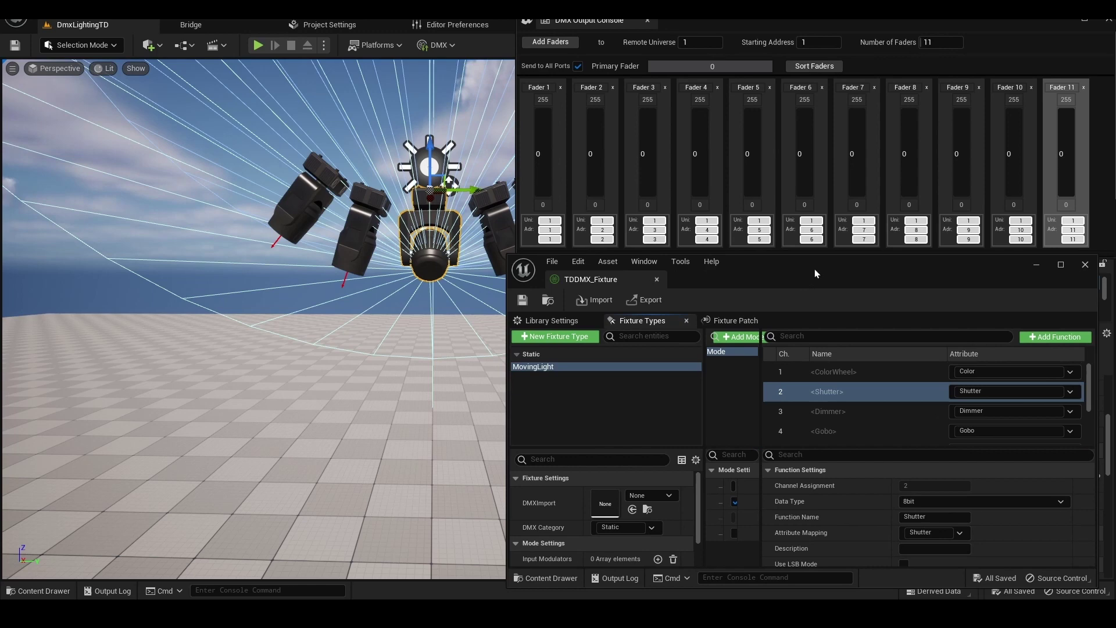
Select the Pan function for reference and test its channel by moving fader 7, leaving it at 255
key(Down)
key(Down)
key(Down)
key(Down)
key(Down)
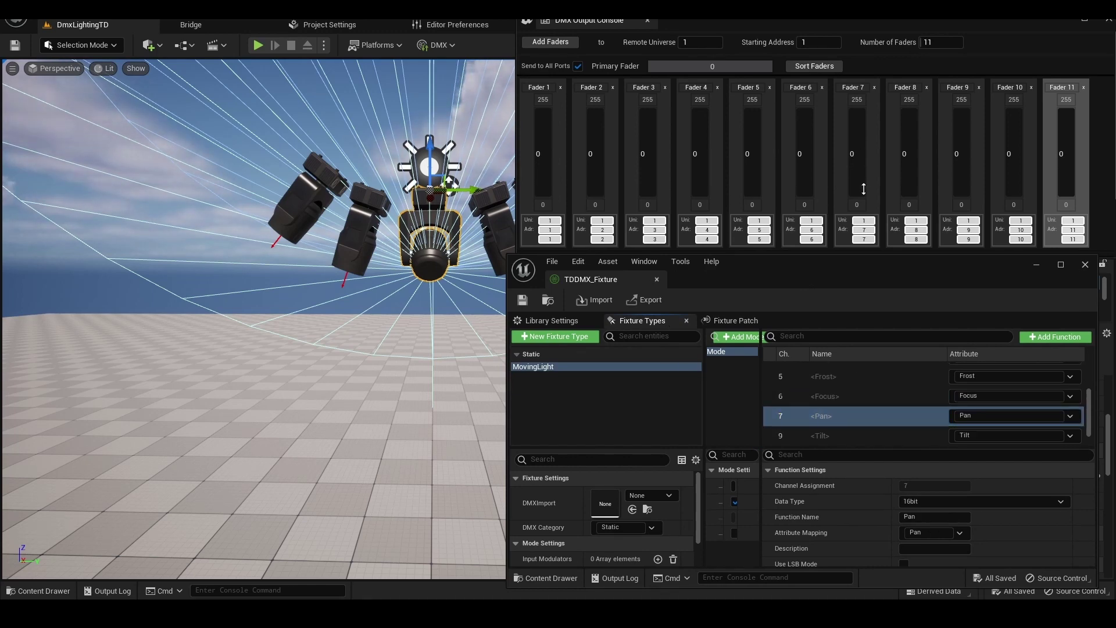
drag(864, 189, 863, 107)
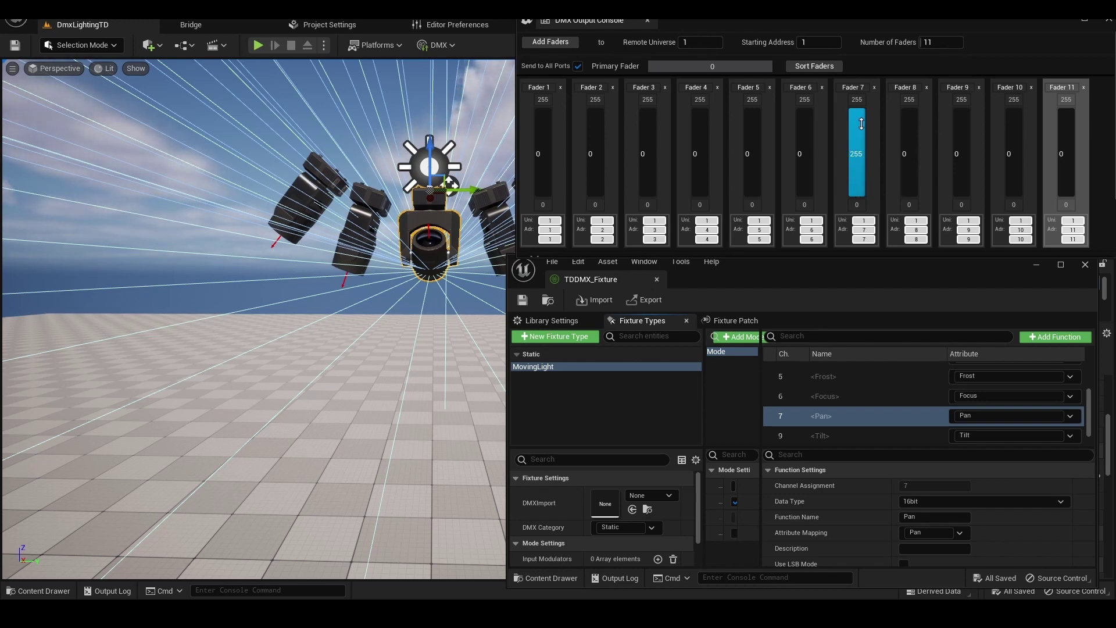
drag(861, 123, 858, 120)
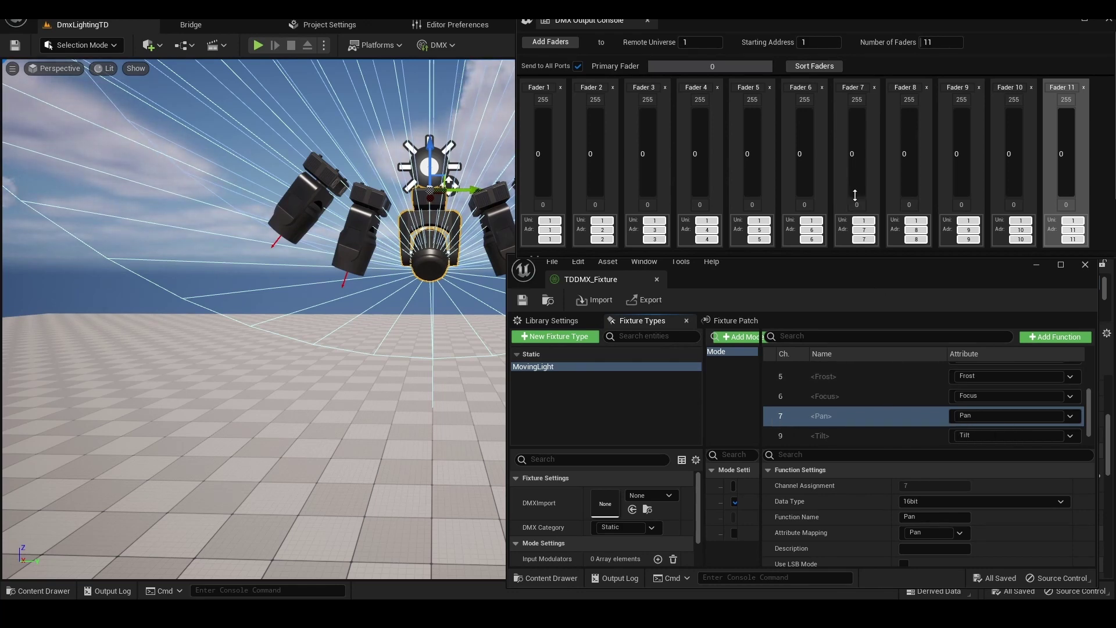
mouse_move(856, 197)
mouse_down()
mouse_move(855, 174)
mouse_move(856, 191)
mouse_up()
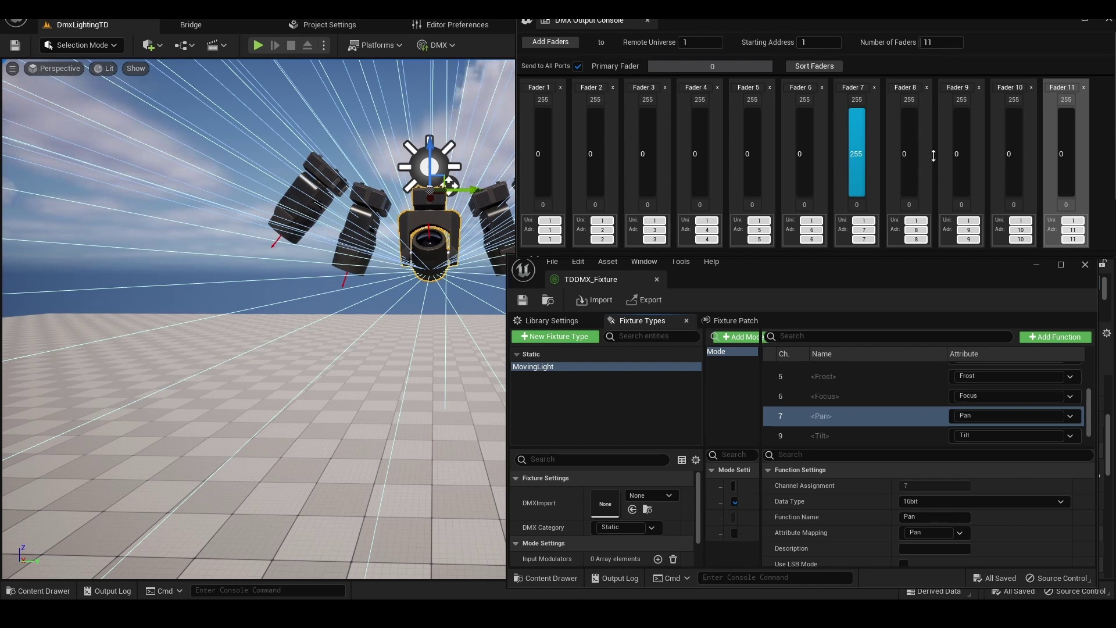
Select the Tilt function for reference and set fader 9 to 63 to tilt the moving head
scroll(846, 437, down, 1)
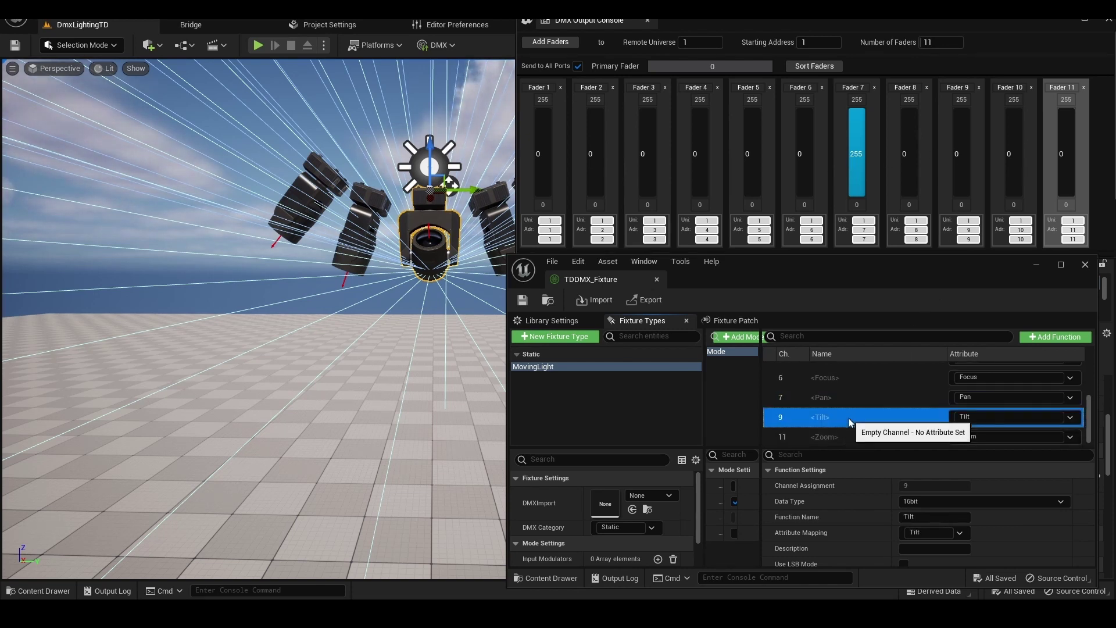
click(849, 418)
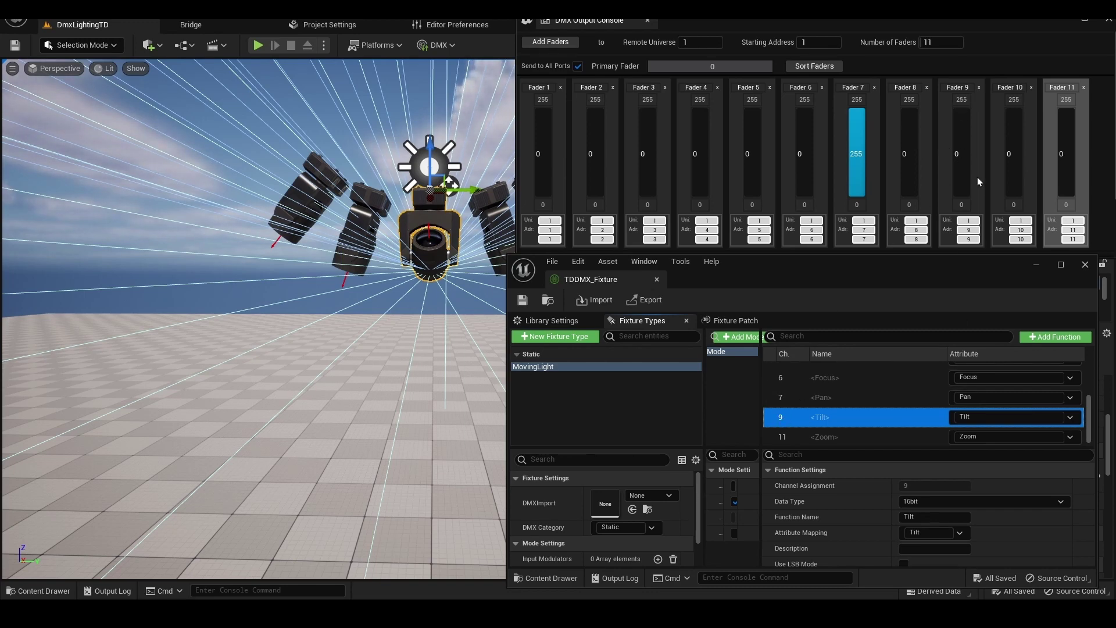
drag(964, 192, 925, 169)
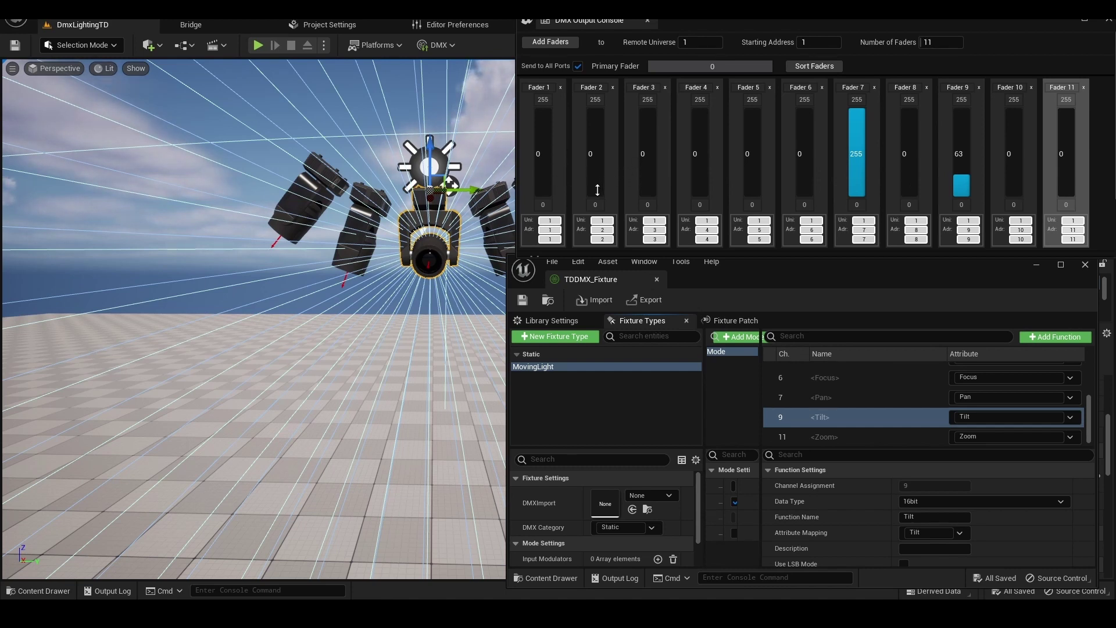
Turn on the moving head's light by raising the Shutter fader 2 and the Dimmer fader 3 to 255
drag(598, 190, 598, 110)
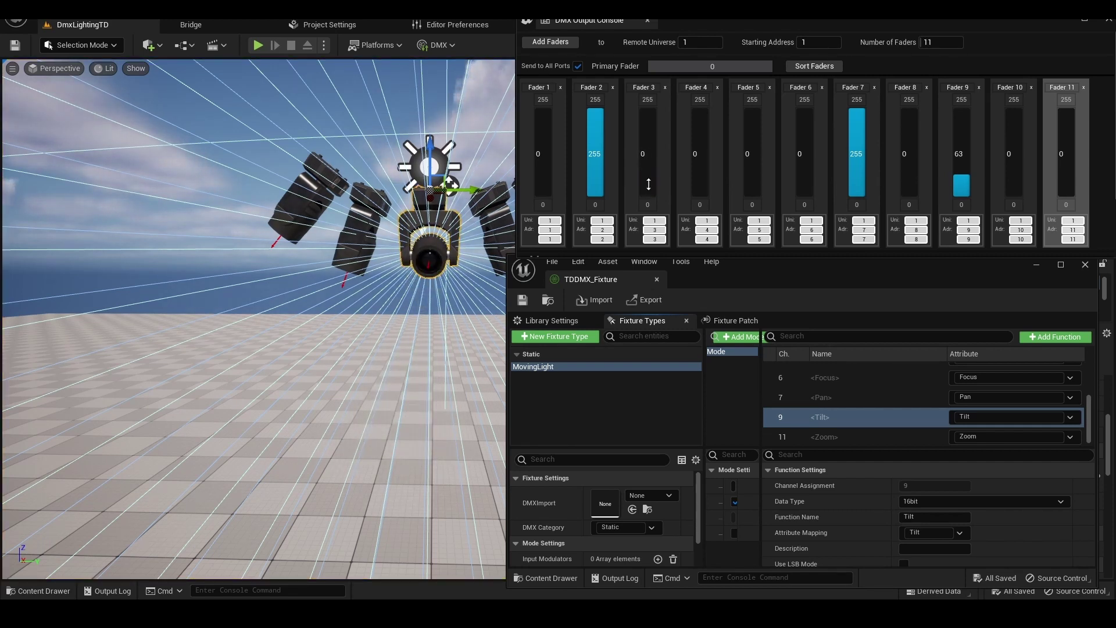
scroll(831, 386, up, 3)
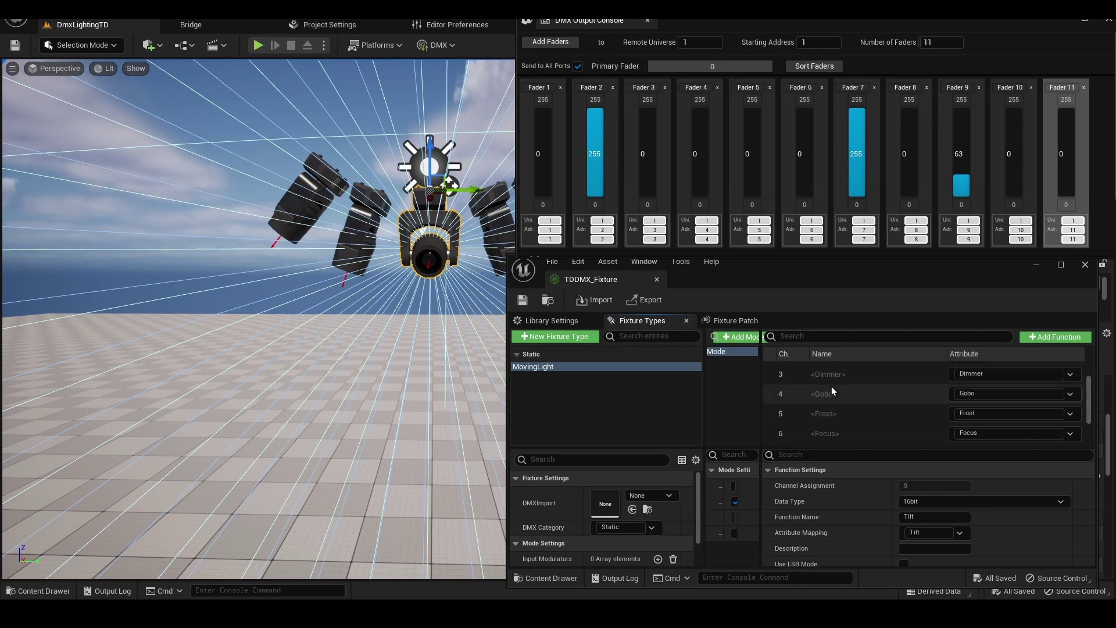
click(839, 380)
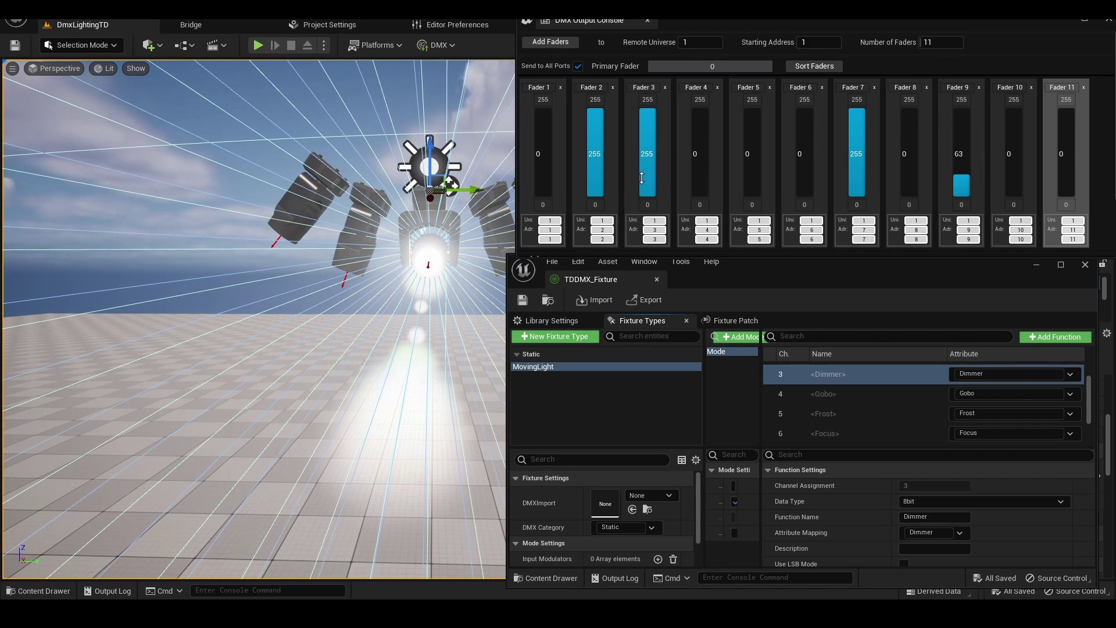
mouse_move(644, 152)
mouse_down()
mouse_move(645, 186)
mouse_move(645, 116)
mouse_move(645, 186)
mouse_move(646, 146)
mouse_up()
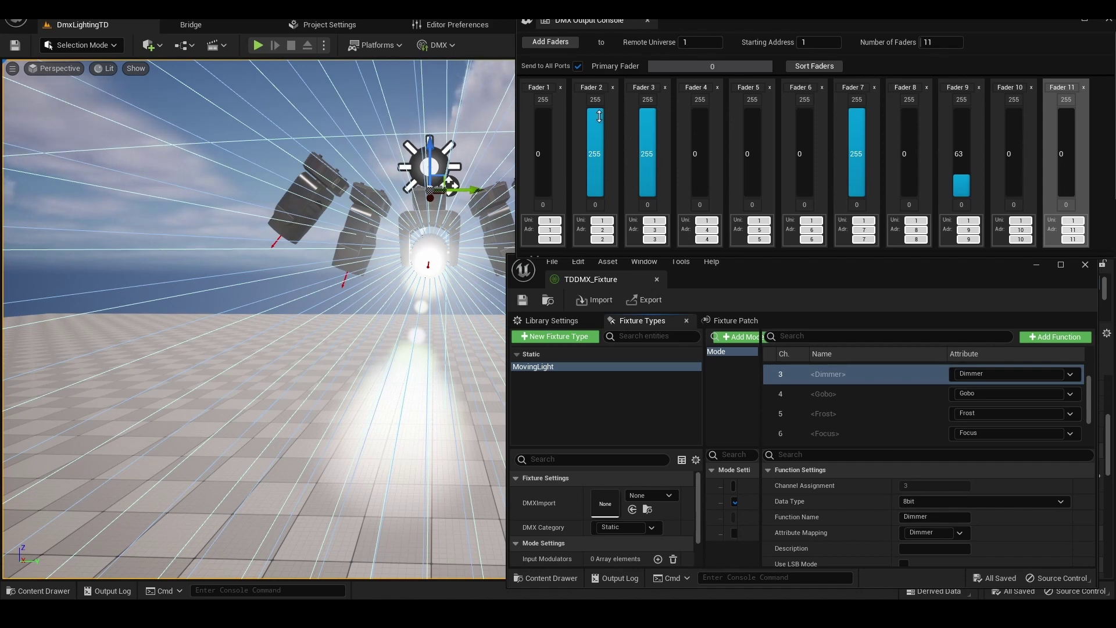
Test the Shutter on fader 2, leaving it at 255, and set Gobo fader 4 to 255 and Tilt fader 9 to 129
mouse_move(599, 116)
mouse_down()
mouse_move(599, 196)
mouse_move(599, 121)
mouse_up()
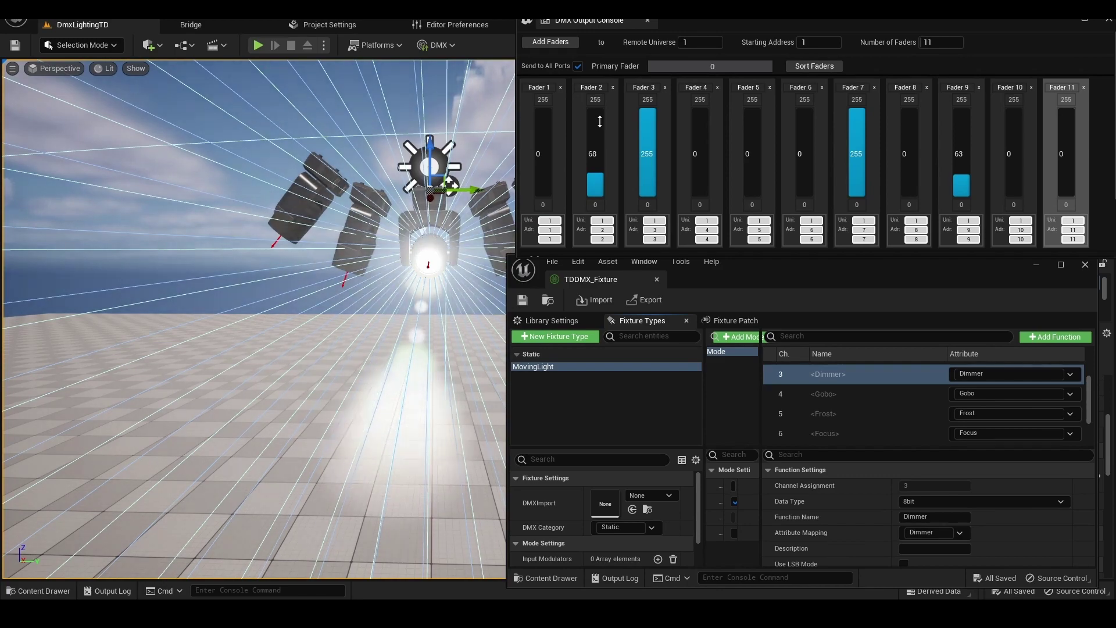
mouse_move(599, 121)
mouse_down()
mouse_move(594, 200)
mouse_move(594, 108)
mouse_up()
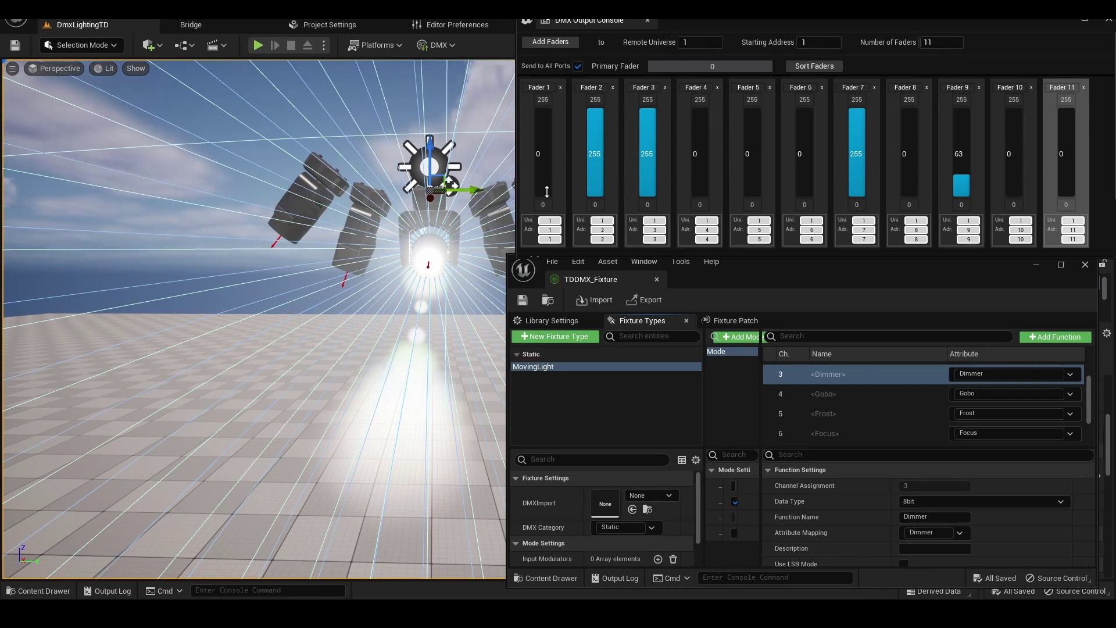
drag(547, 191, 699, 111)
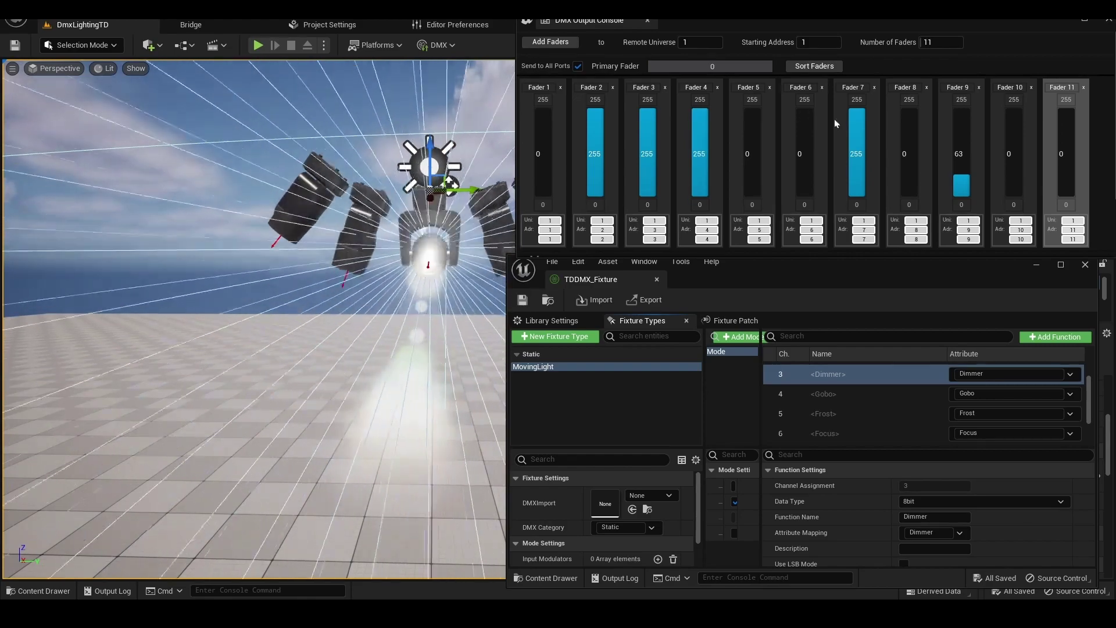
drag(960, 174, 960, 153)
right_drag(324, 341, 362, 268)
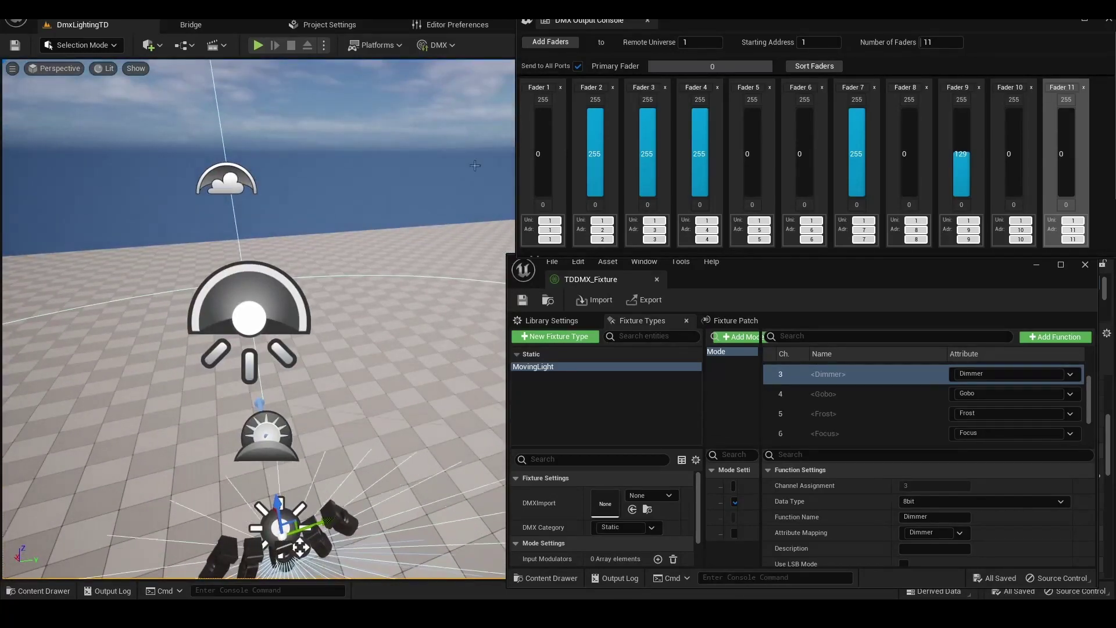
Move the DMX console and fixture windows off the Details settings and set the DirectionalLight's intensity to 0.1 lux
drag(755, 17, 482, 55)
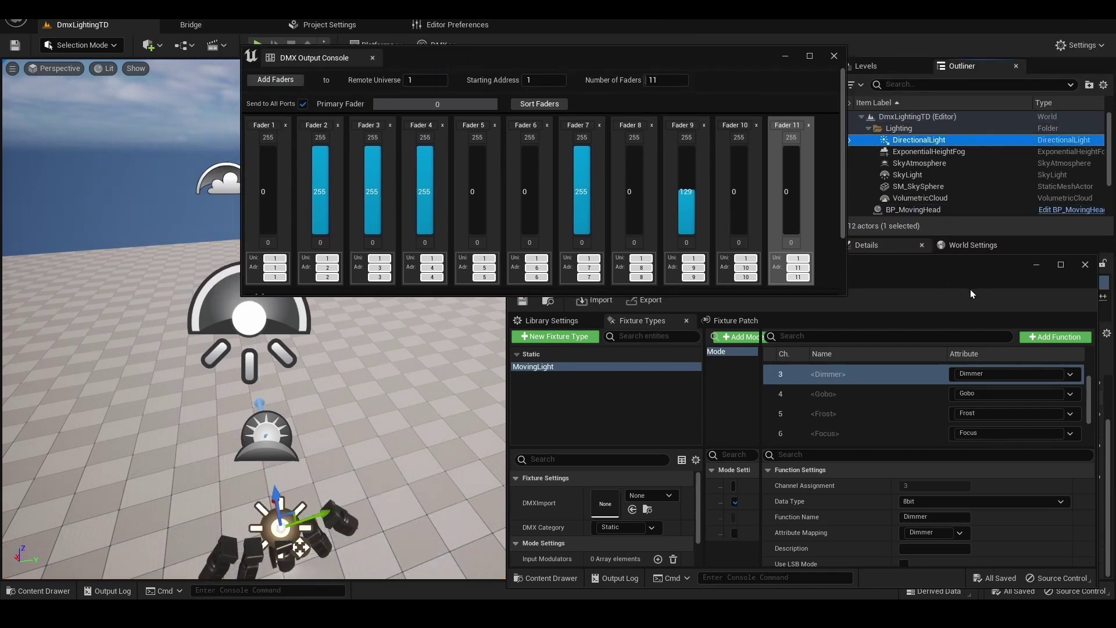
drag(970, 288, 690, 259)
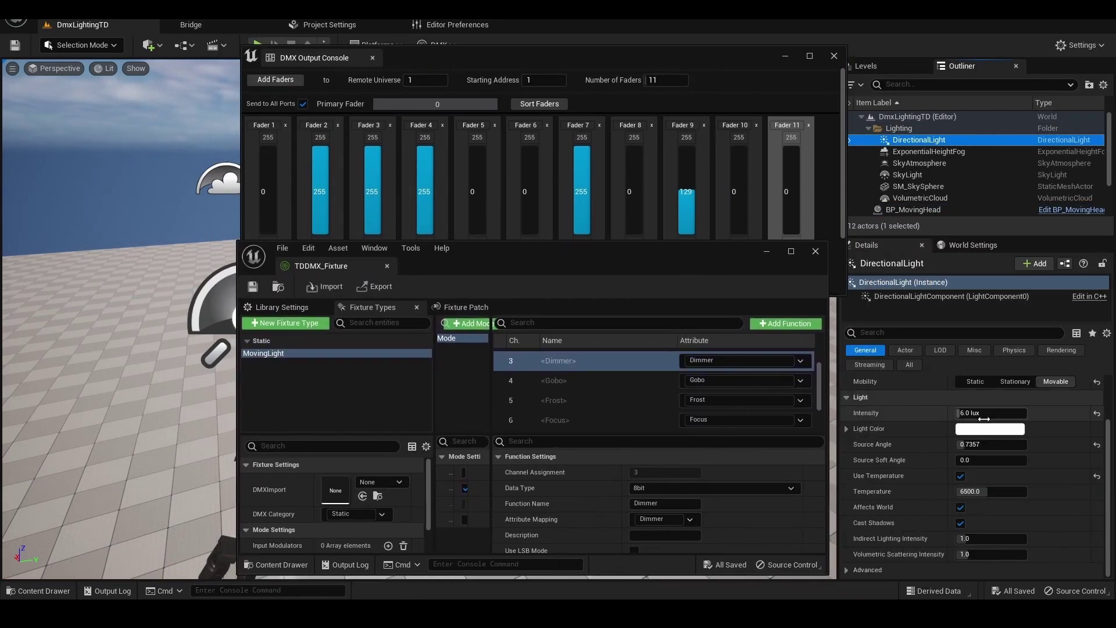
click(984, 413)
text(0)
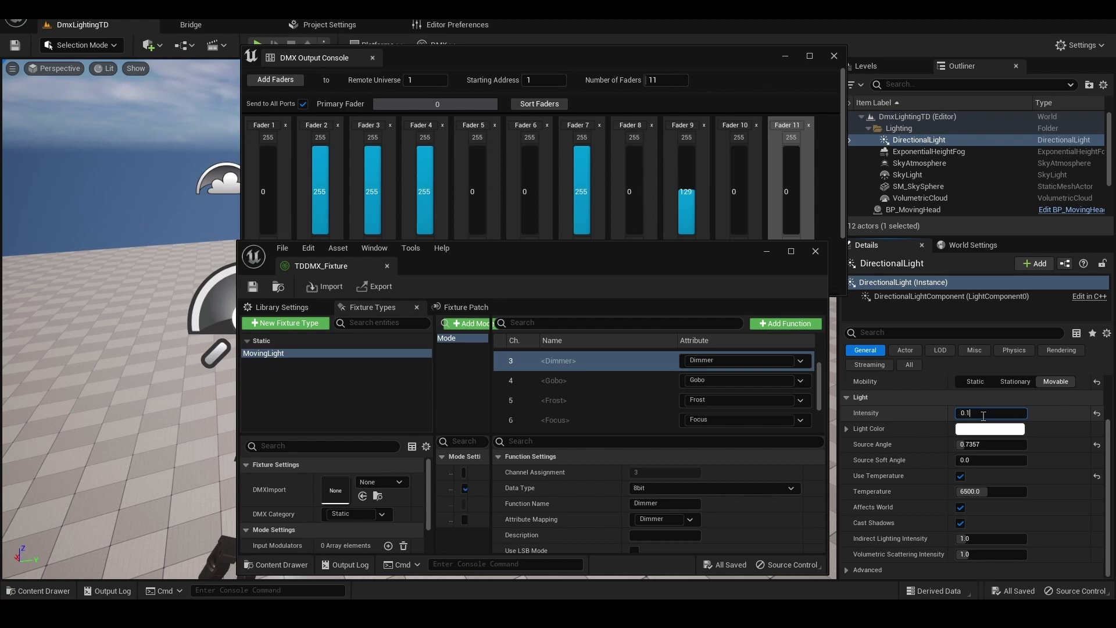
text(.1)
key(Return)
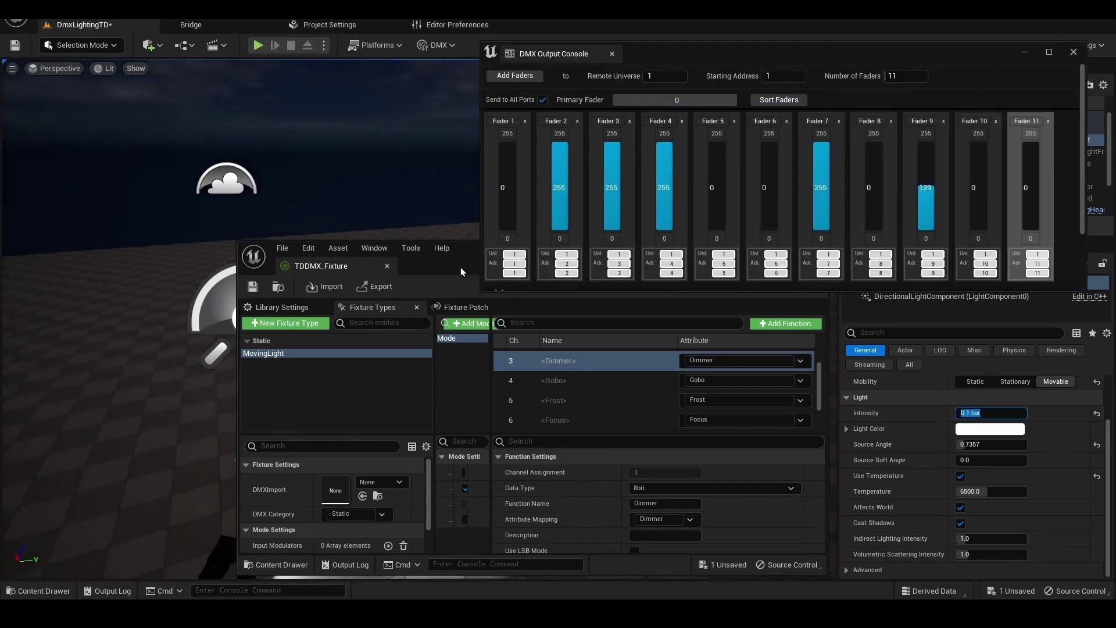
Find the auto exposure options in the Project Settings with "auto expo" and disable Auto Exposure
drag(460, 266, 672, 278)
right_drag(281, 143, 280, 186)
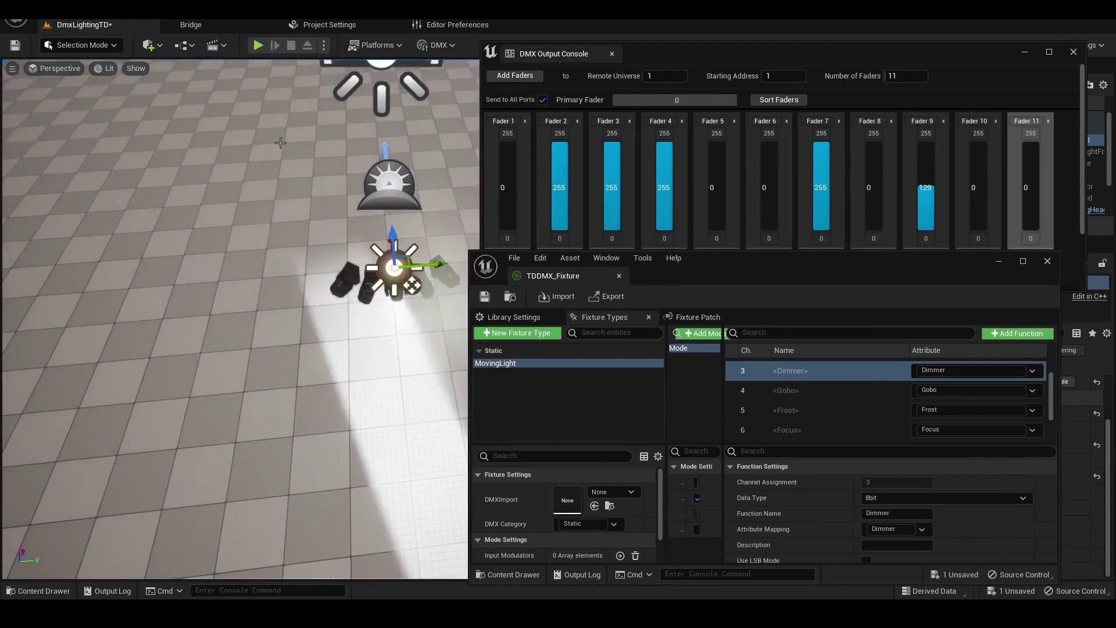
click(341, 26)
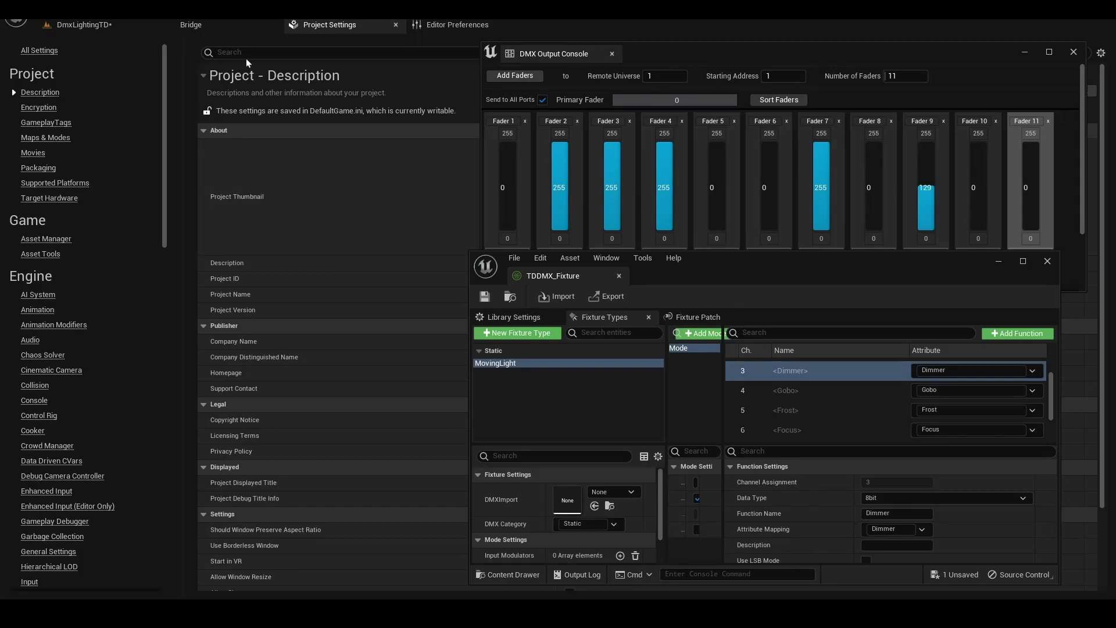
drag(671, 53, 687, 50)
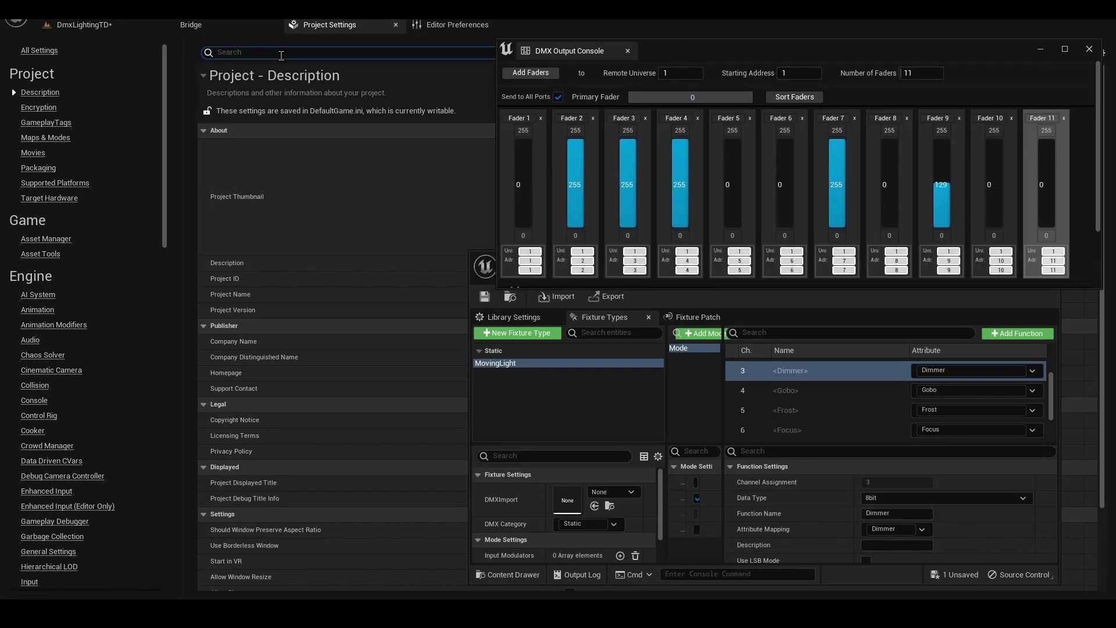
text(at)
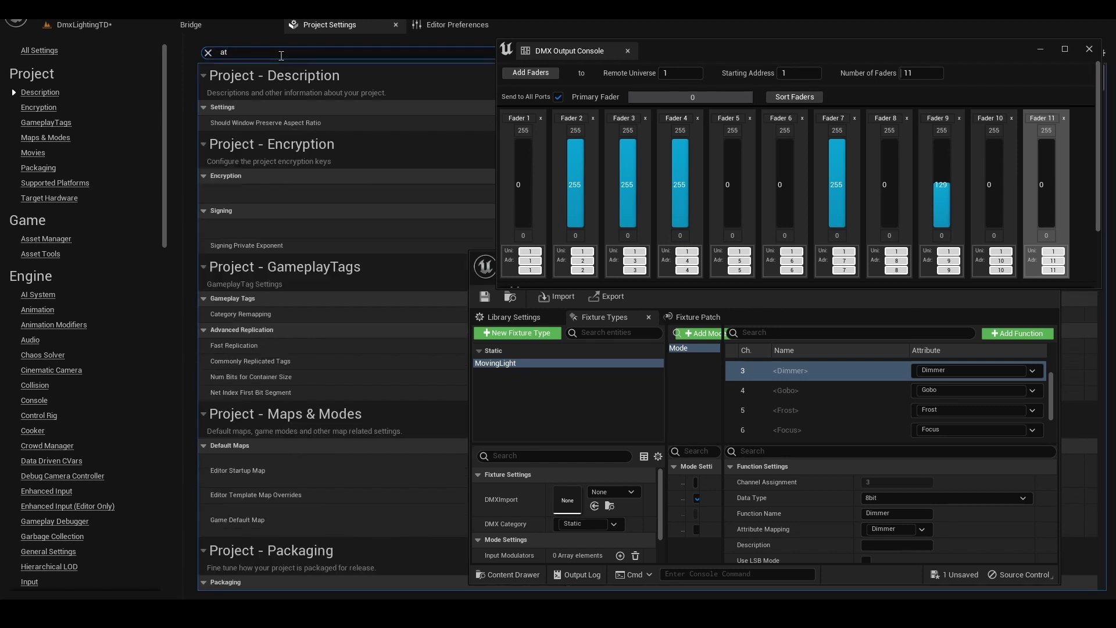
text(uto expo)
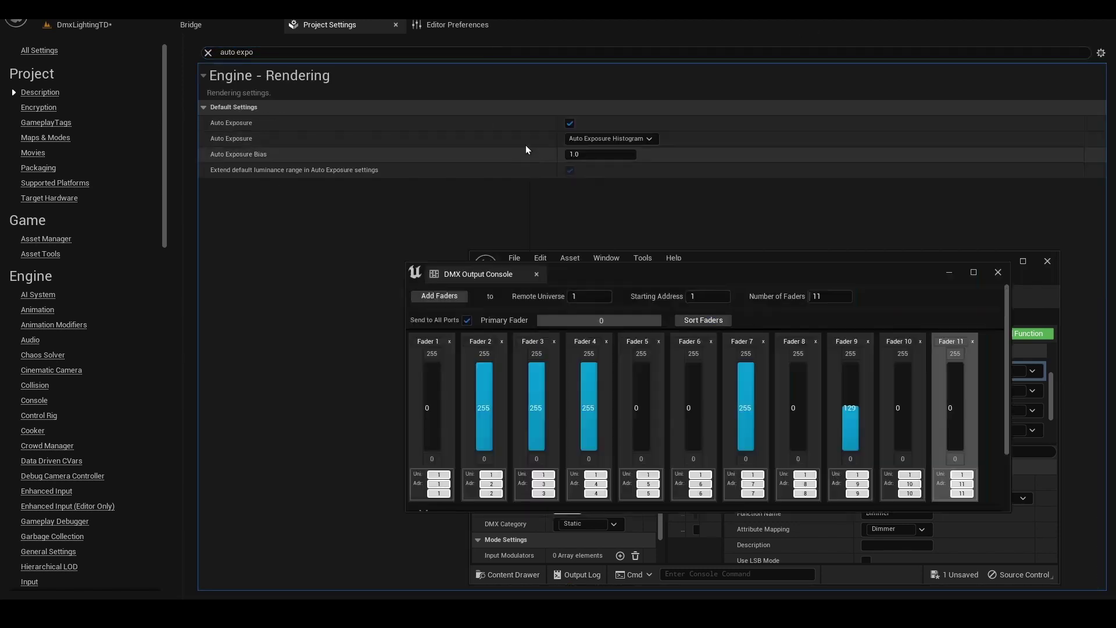
click(569, 124)
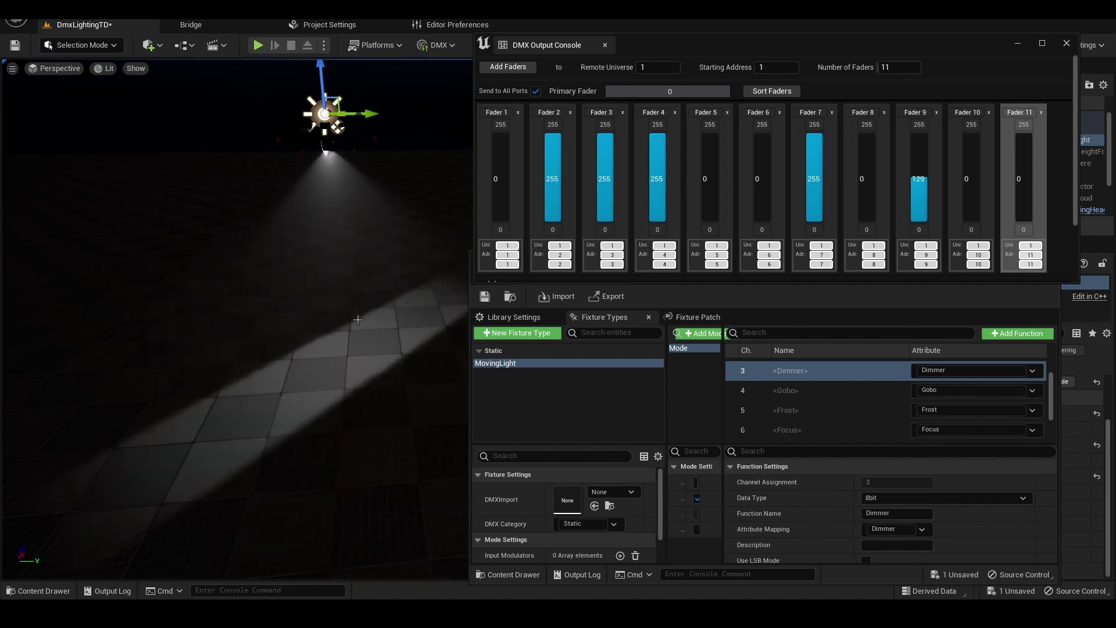
Lower Gobo fader 4 to 0, set Tilt fader 9 to 121, and test the Zoom on fader 11, leaving it at 255
drag(820, 51, 810, 41)
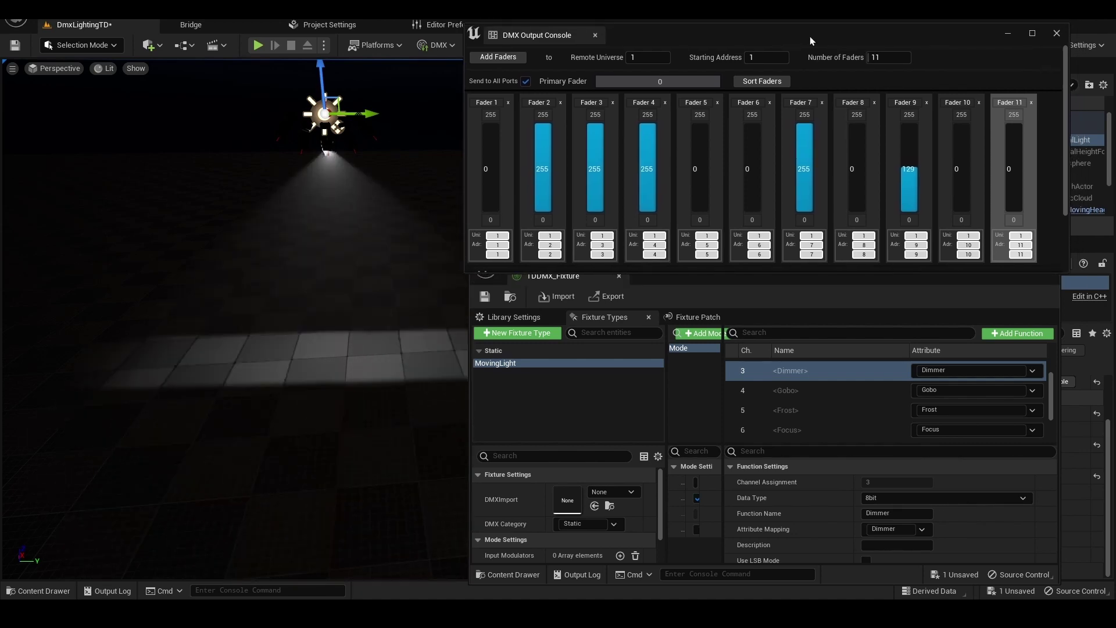
scroll(813, 406, down, 3)
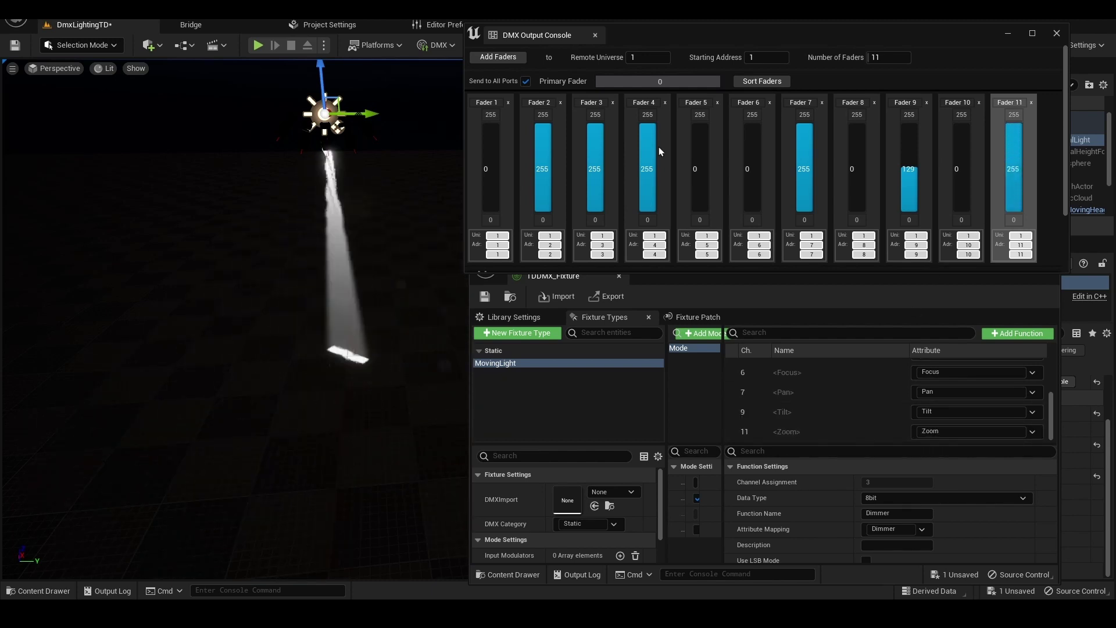
drag(650, 127, 648, 212)
click(904, 167)
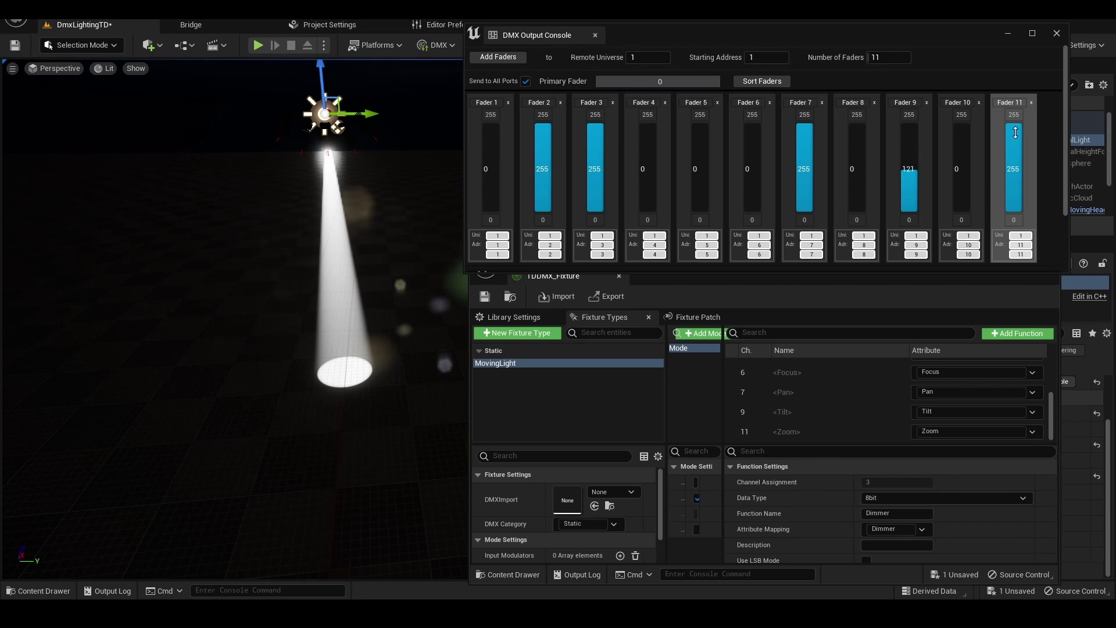
drag(1015, 133, 1015, 137)
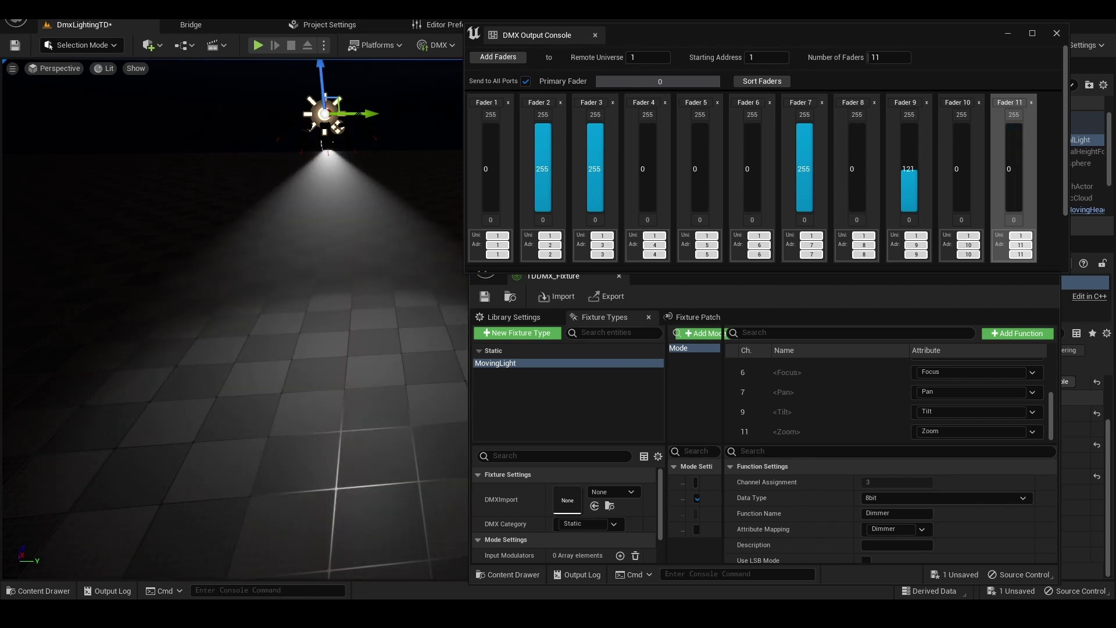
drag(1013, 192, 1013, 125)
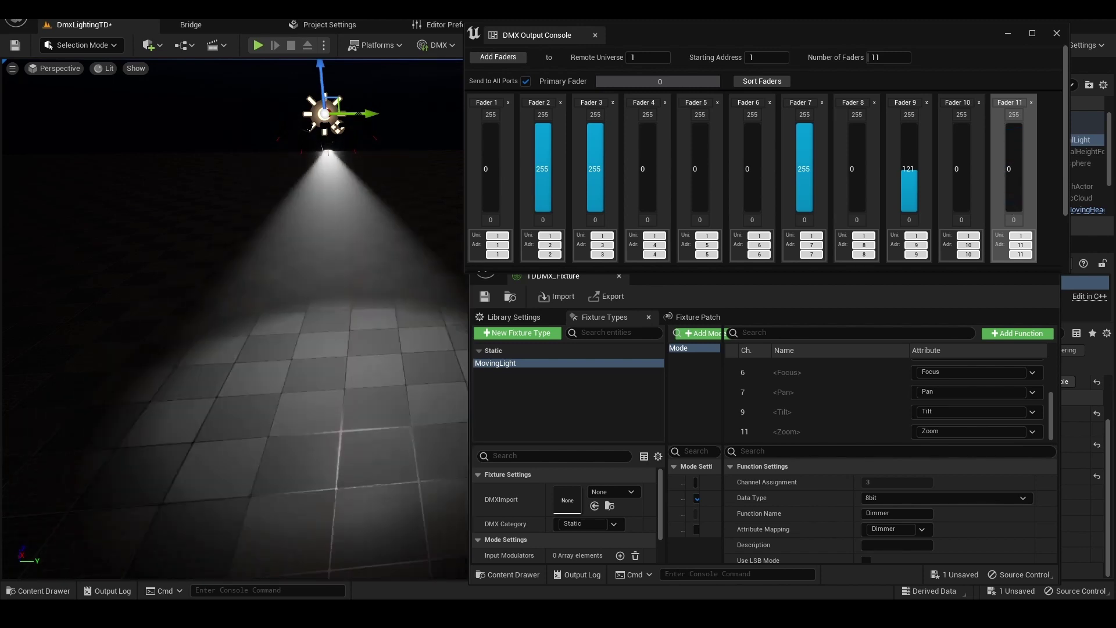
Play the level and test the moving head, setting Pan fader 7 to 205 and Tilt fader 9 to 137
click(257, 45)
click(259, 45)
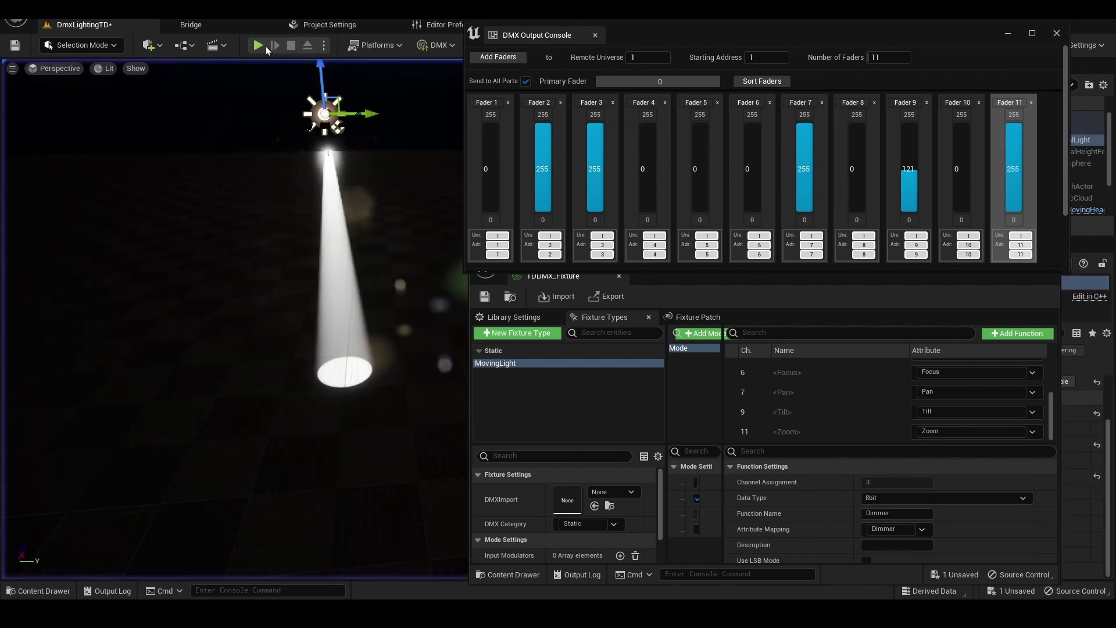
click(260, 45)
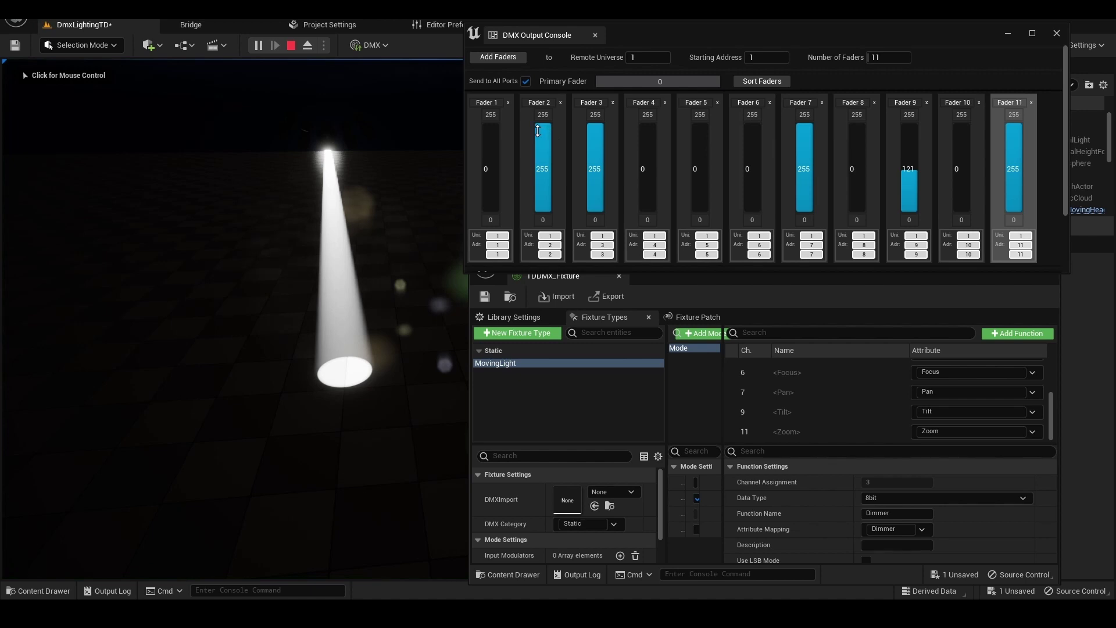
drag(542, 129, 596, 122)
drag(804, 125, 804, 141)
mouse_move(909, 170)
mouse_down()
mouse_move(908, 153)
mouse_move(908, 166)
mouse_up()
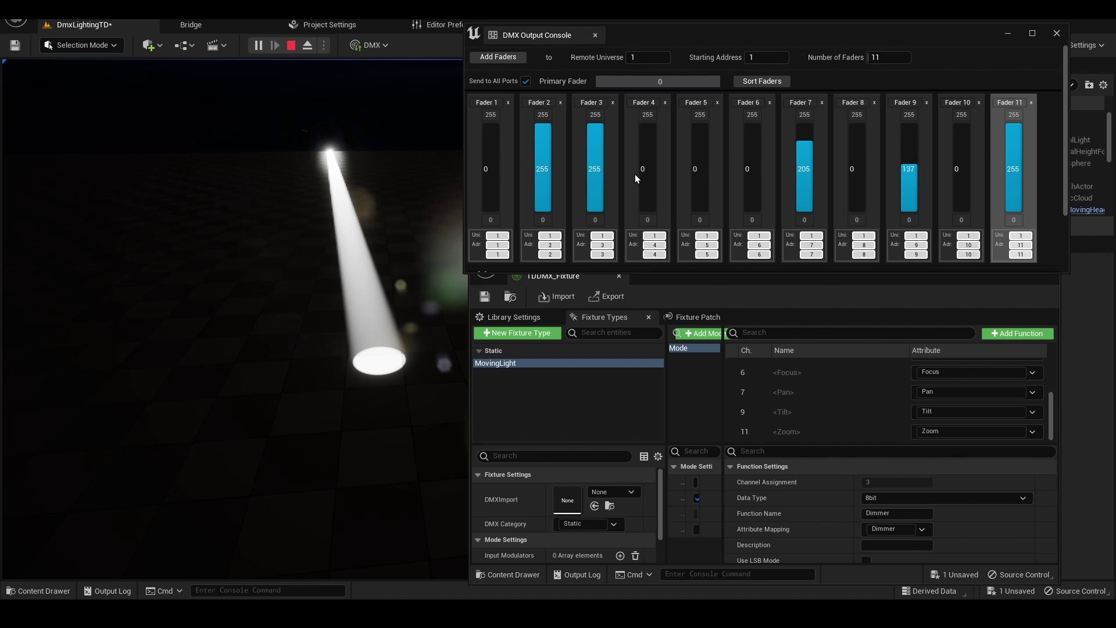
key(alt+Tab)
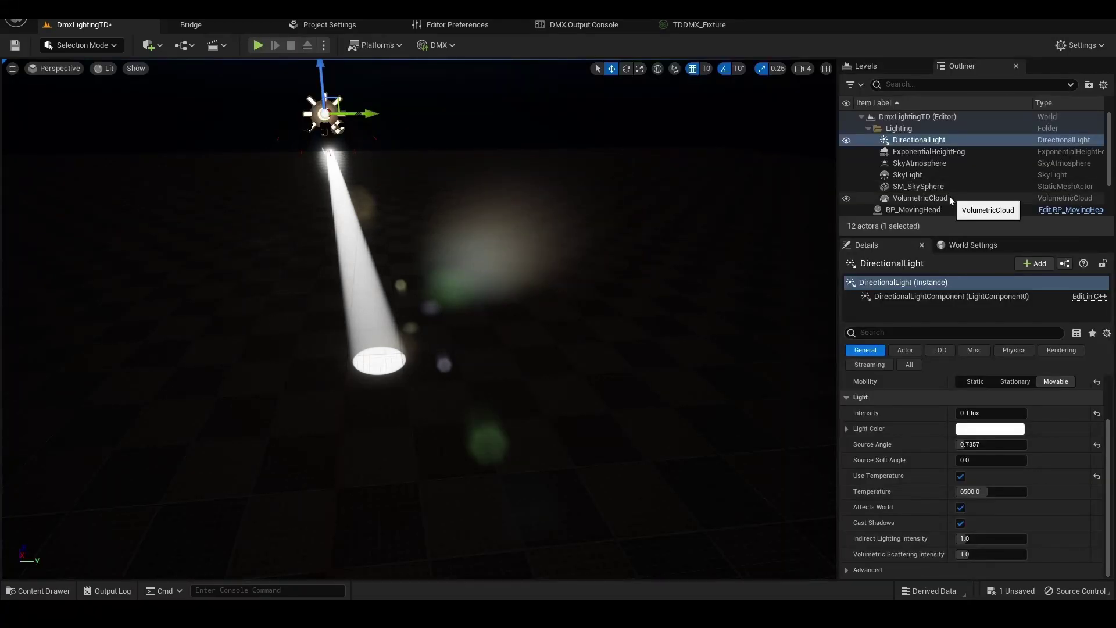
Open the Laser folder in DMX Fixtures Content and select the BP_LaserModule asset
key(ctrl+space)
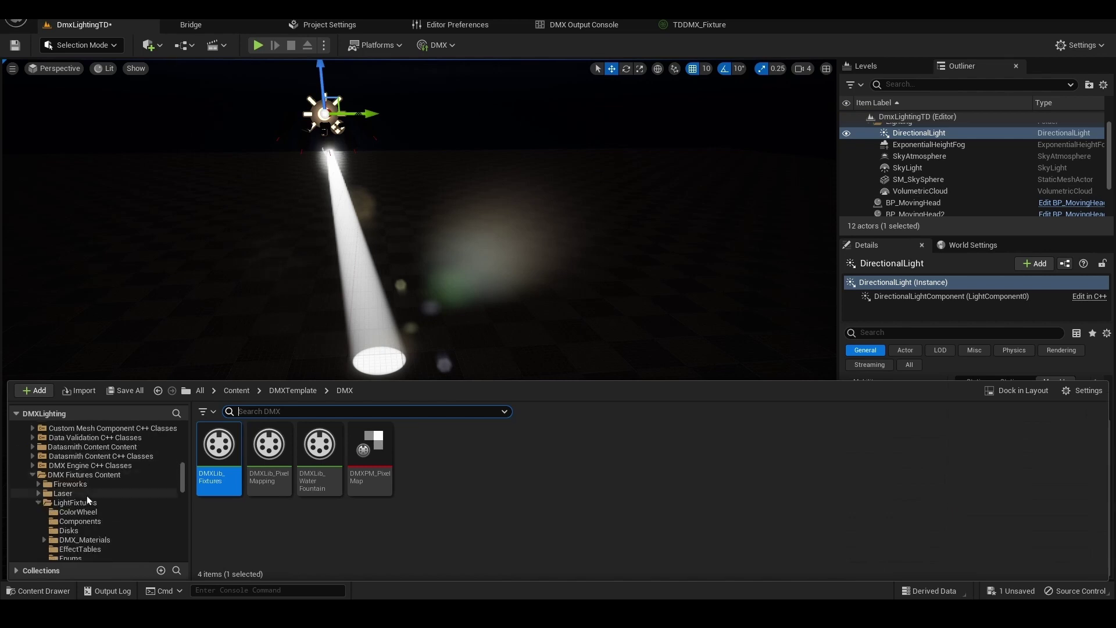
click(60, 476)
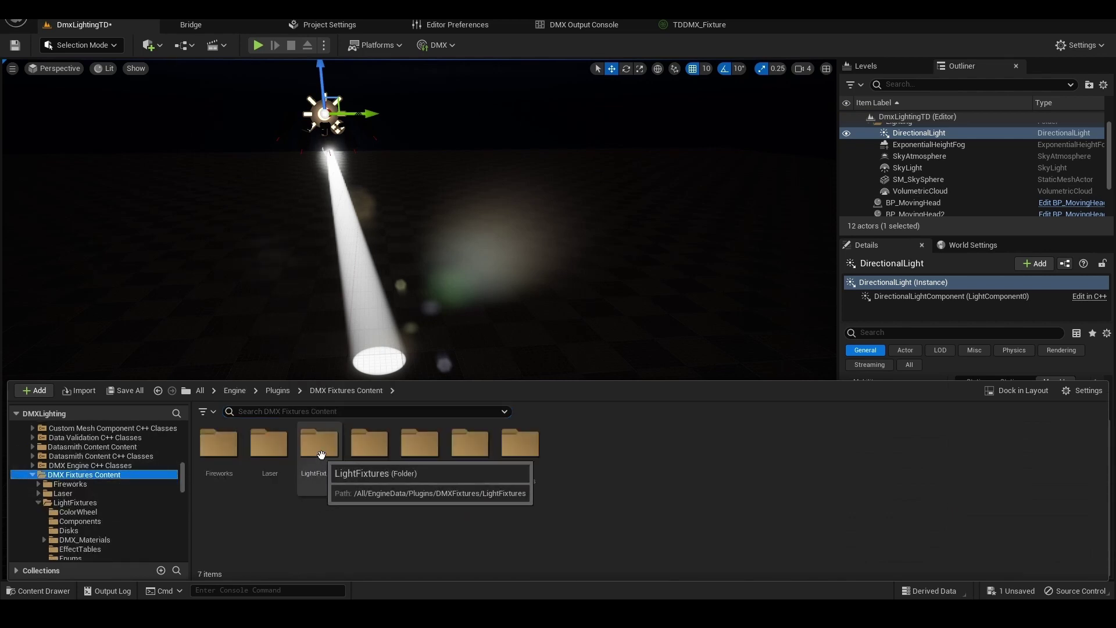
double_click(268, 447)
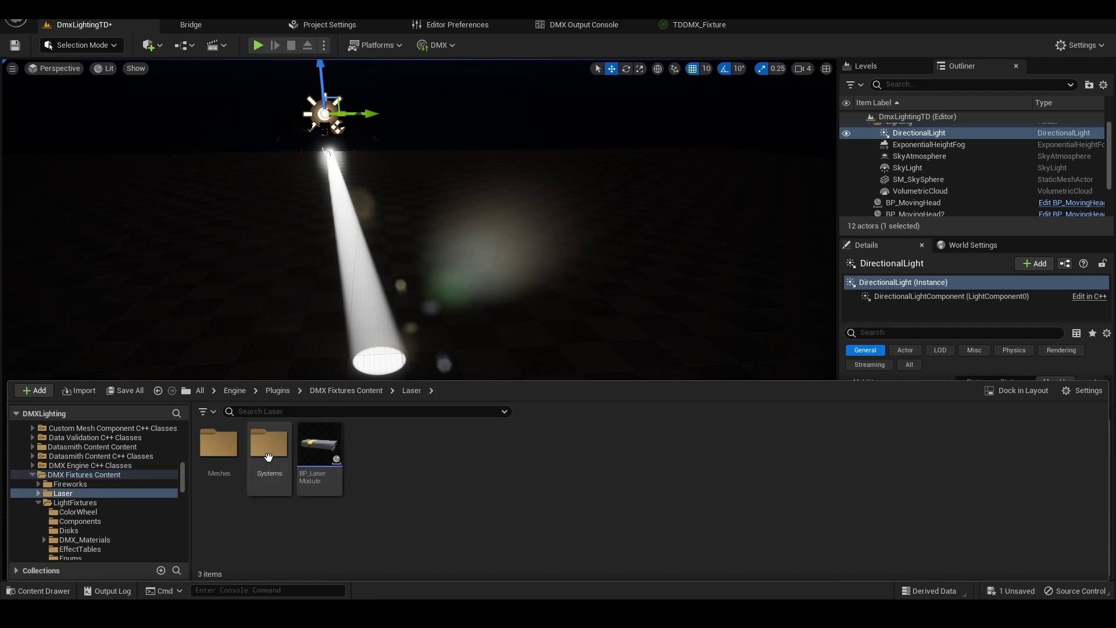
click(320, 462)
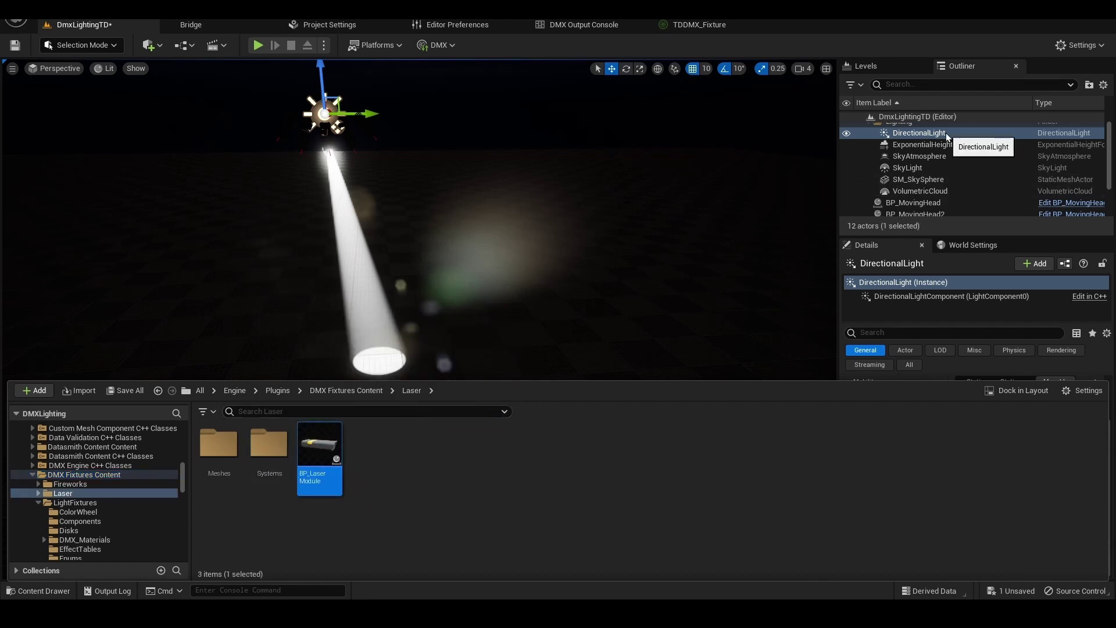
Set the DirectionalLight's intensity to 6 lux
click(930, 133)
click(999, 413)
text(6)
key(Return)
Place BP_LaserModule on the floor of the level beneath the moving heads
key(ctrl+space)
drag(319, 454, 324, 360)
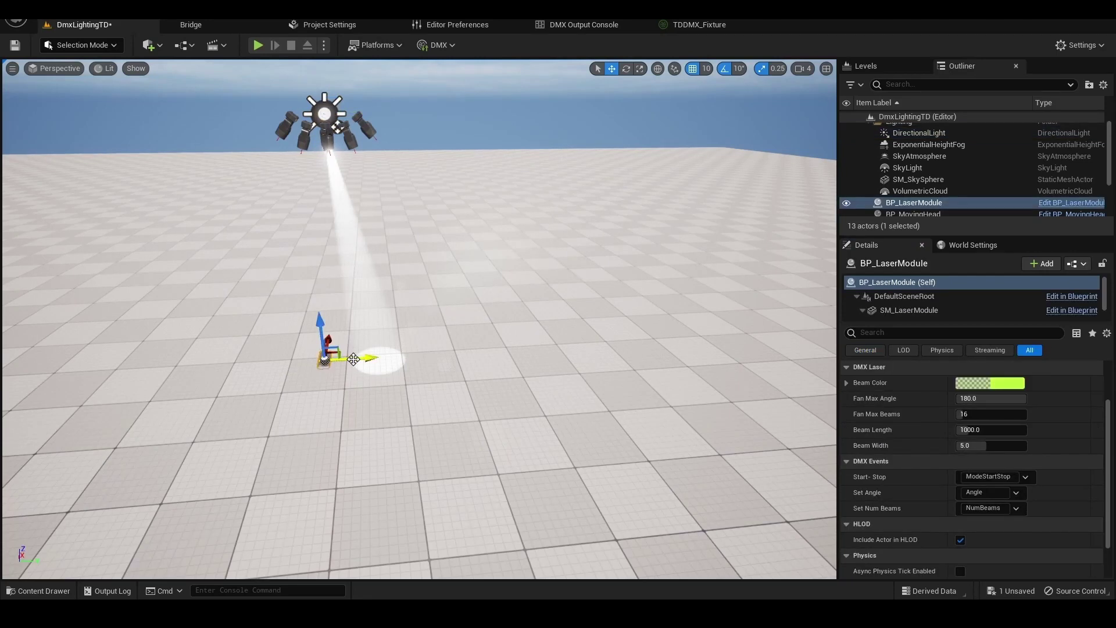
right_drag(353, 358, 361, 346)
scroll(360, 347, up, 3)
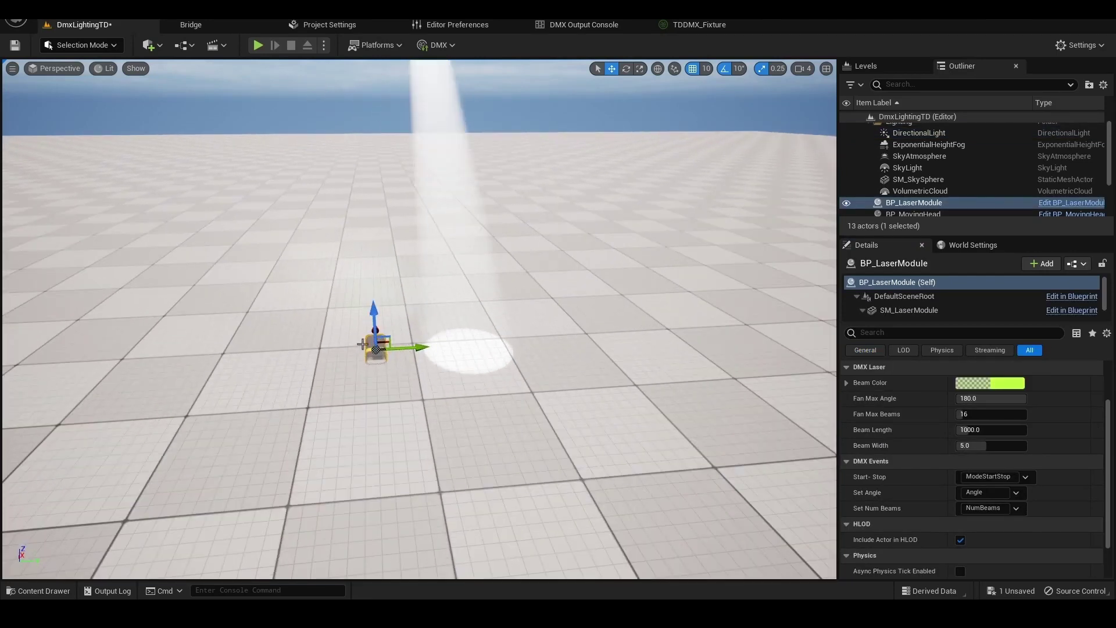
Set the laser module's location to X -18, Y 0 and Z 410
scroll(915, 403, up, 2)
click(991, 382)
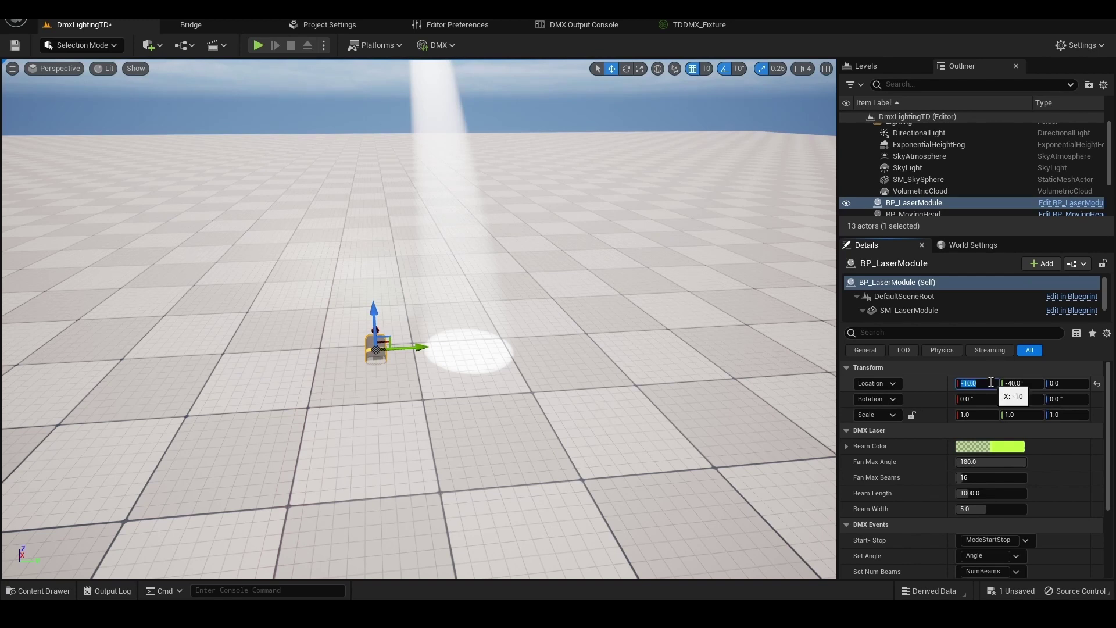
text(-18)
key(Return)
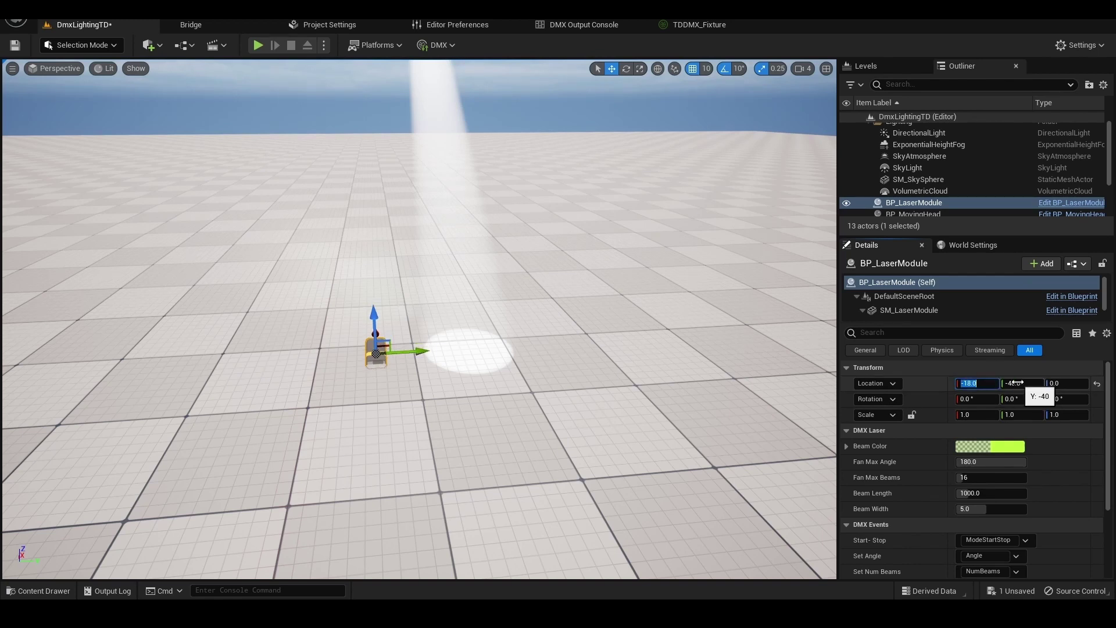
click(1017, 383)
text(0)
key(Return)
click(1055, 384)
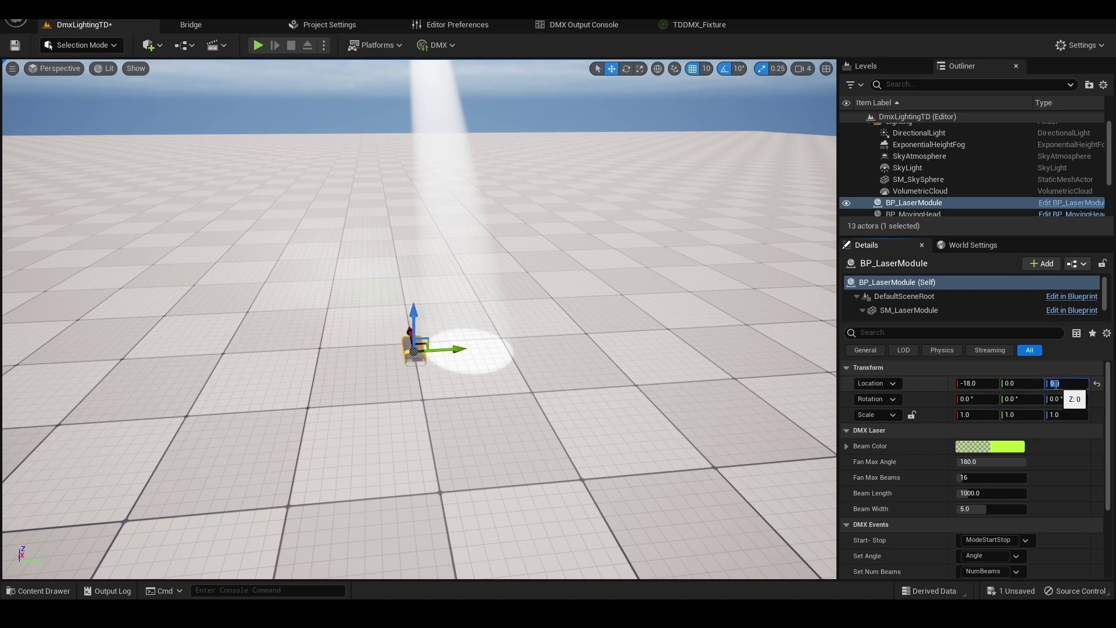
text(410)
key(Return)
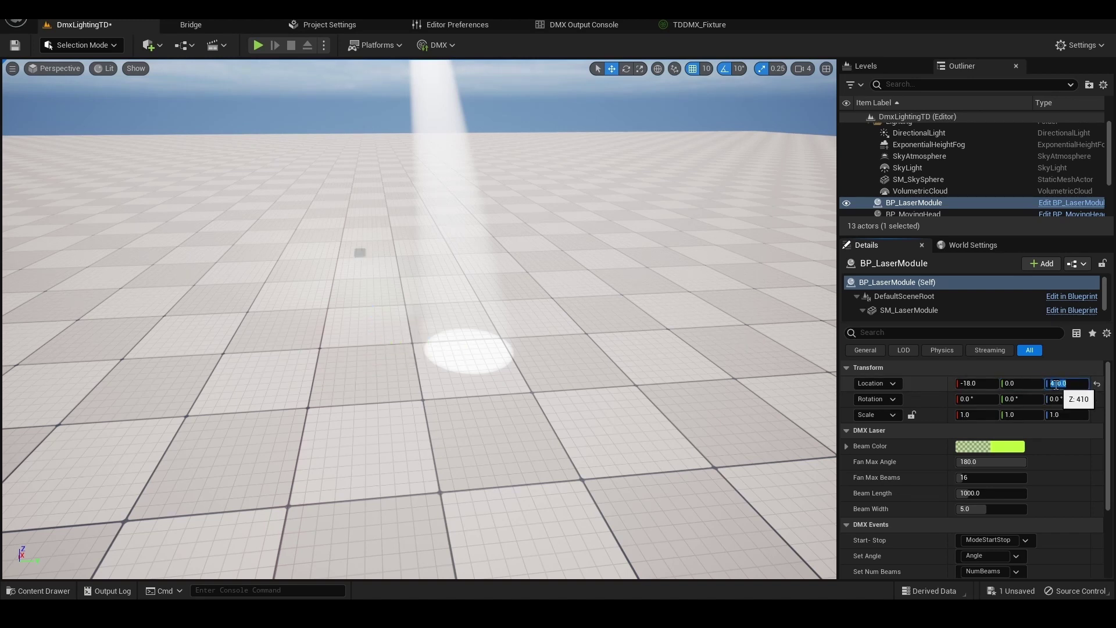
Rotate the laser module 180° about Z so it faces the same way as the moving heads
key(f)
right_drag(378, 339, 404, 336)
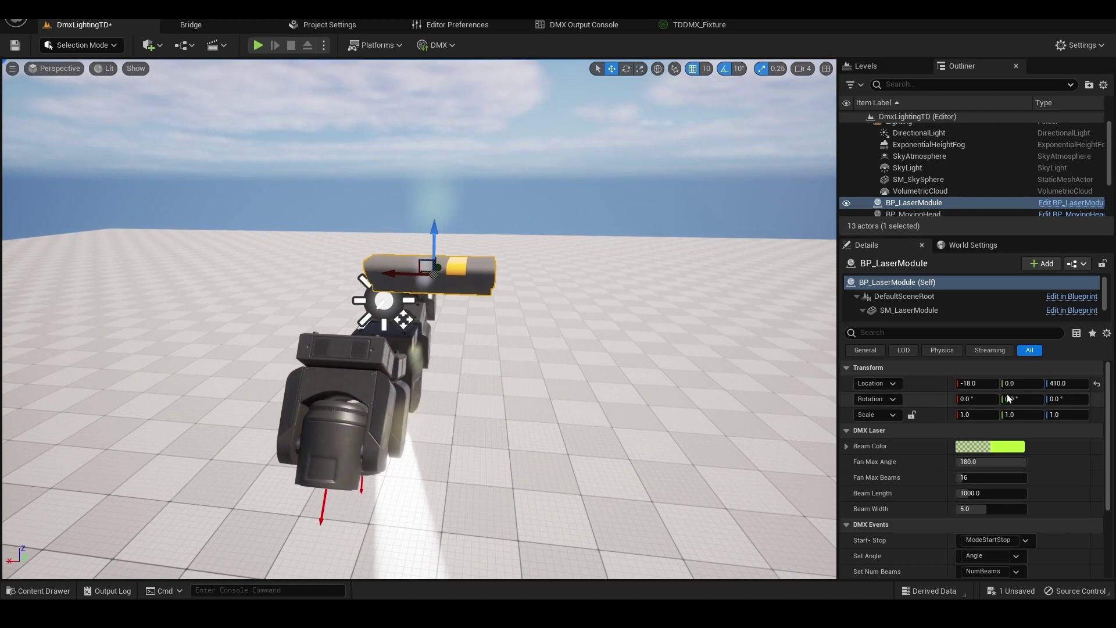
click(1064, 399)
text(18)
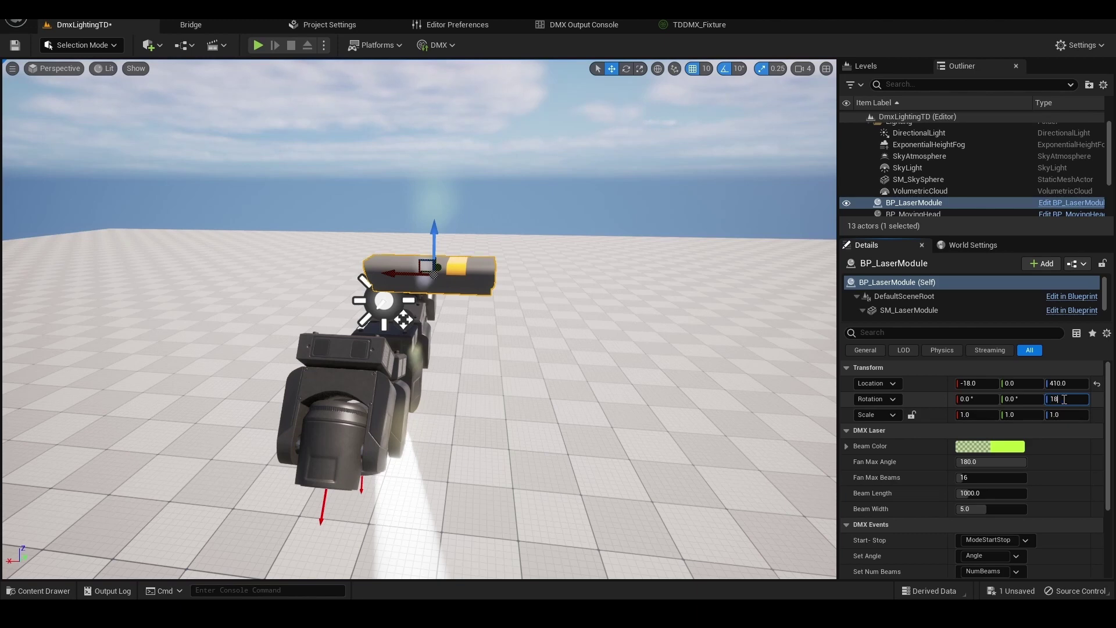
text(0)
key(Return)
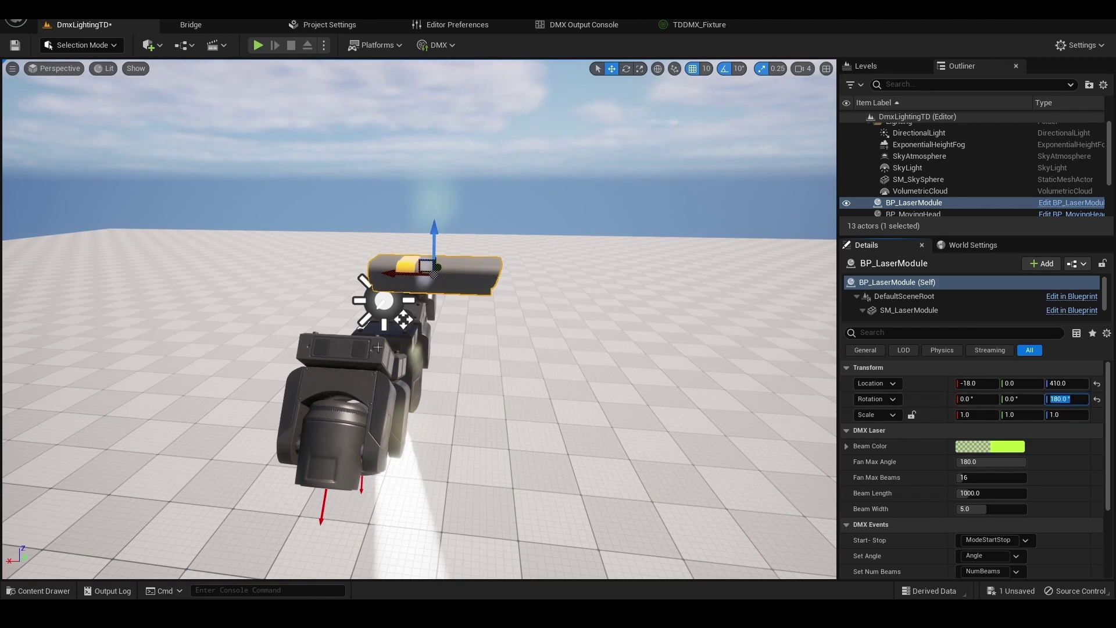
right_drag(379, 347, 371, 342)
scroll(326, 349, up, 3)
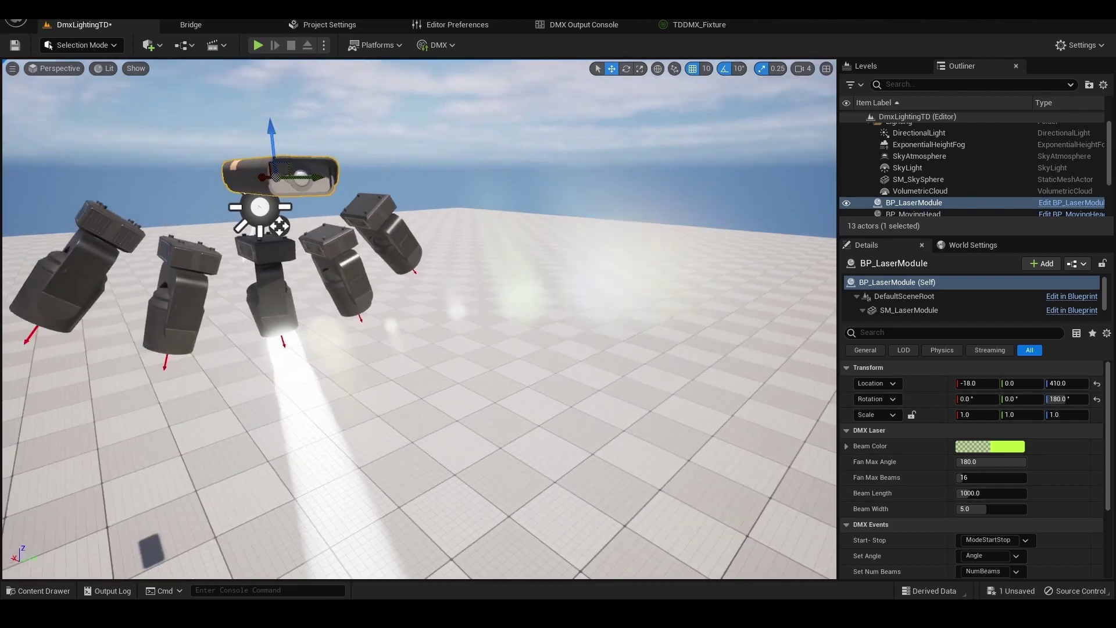
right_drag(449, 220, 450, 218)
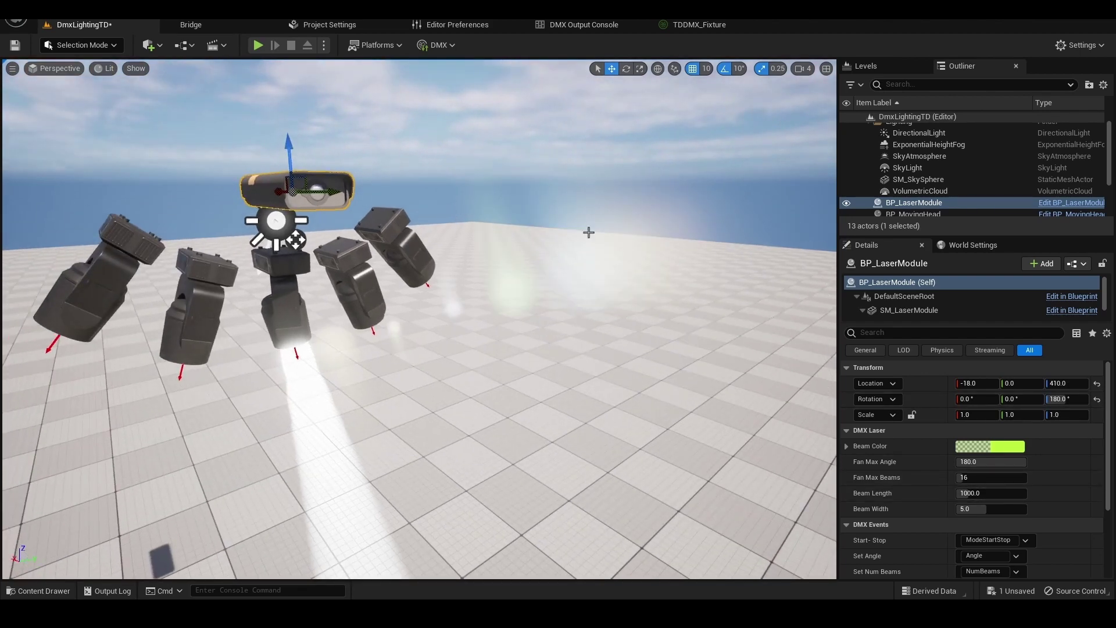
Review the laser module's DMX events and select its DMX component to inspect the library and fixture patch settings
scroll(919, 442, down, 3)
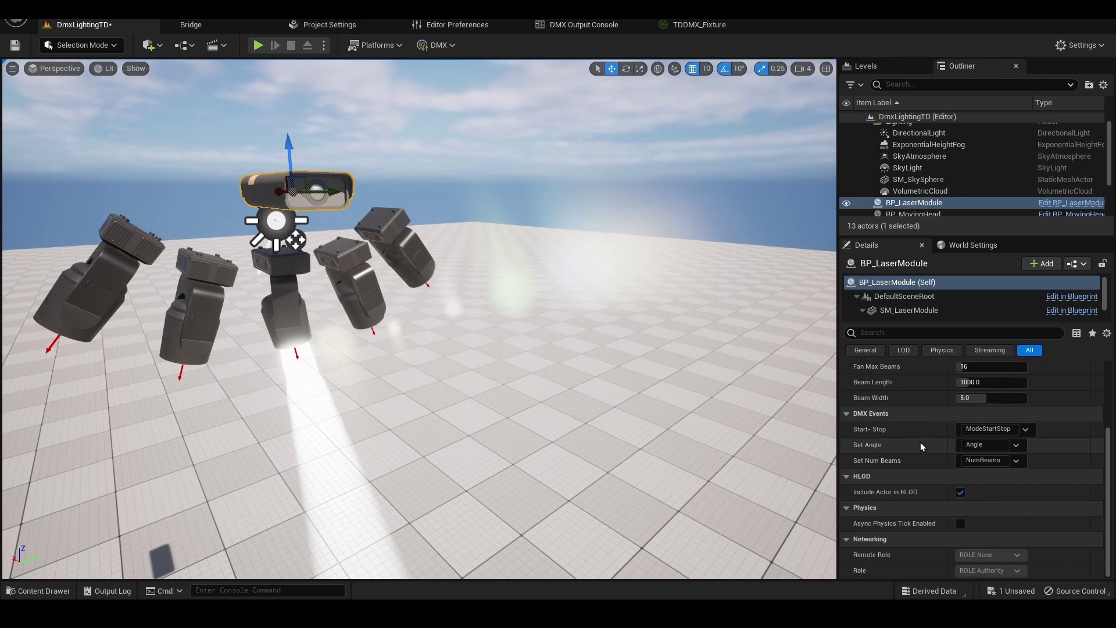
scroll(920, 441, up, 3)
scroll(895, 312, down, 3)
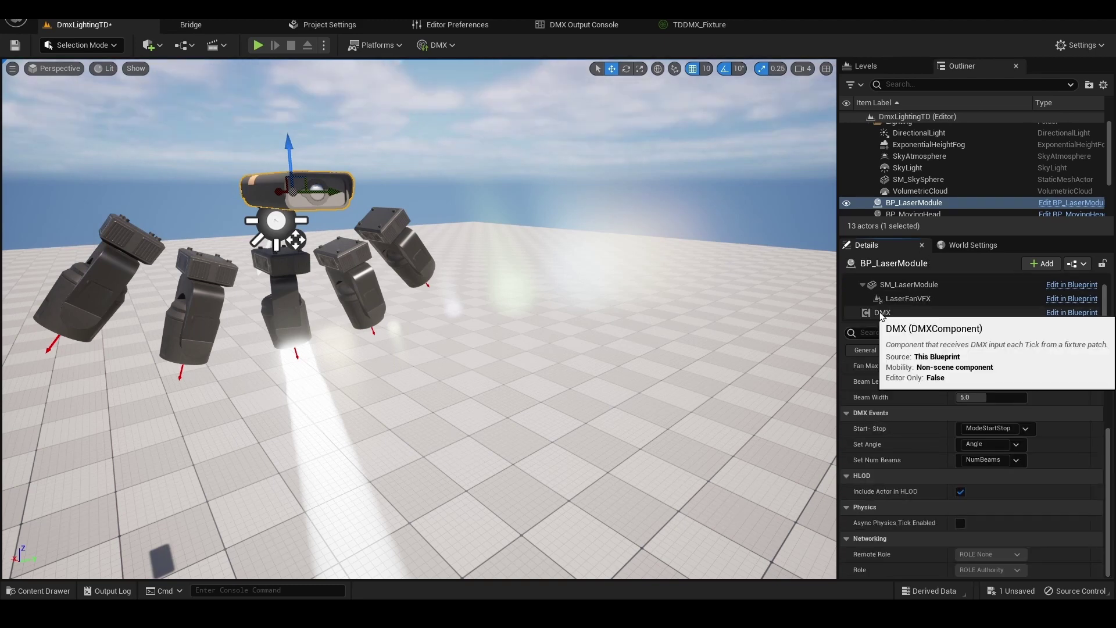
click(882, 313)
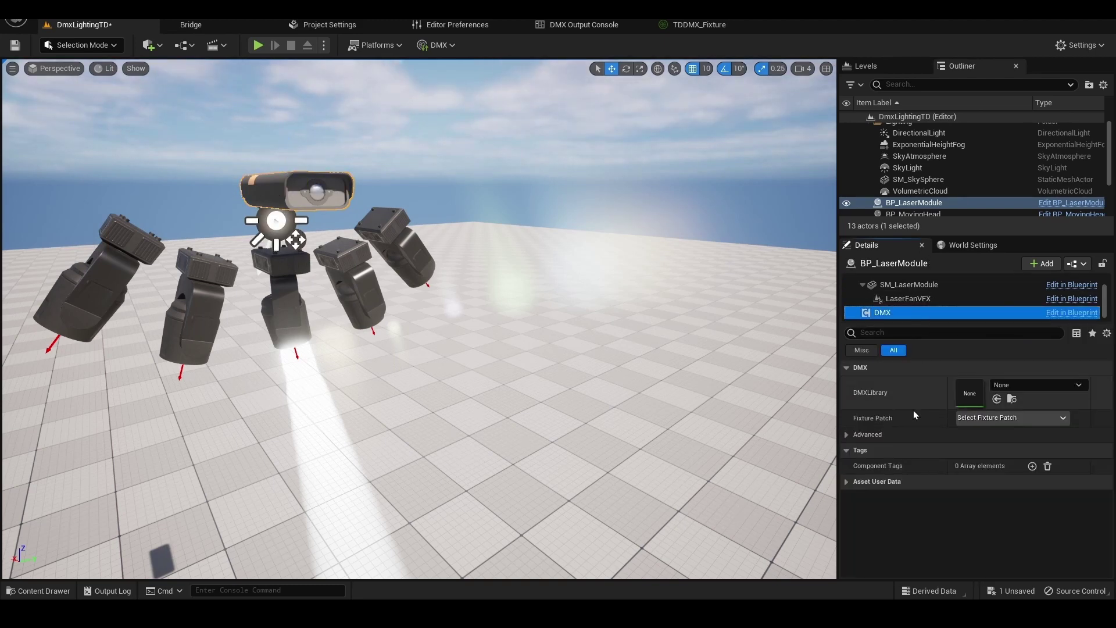
Add a new fixture type to the TDDMX_Fixture library, widen the modes area, and open the new type's name for editing
click(692, 26)
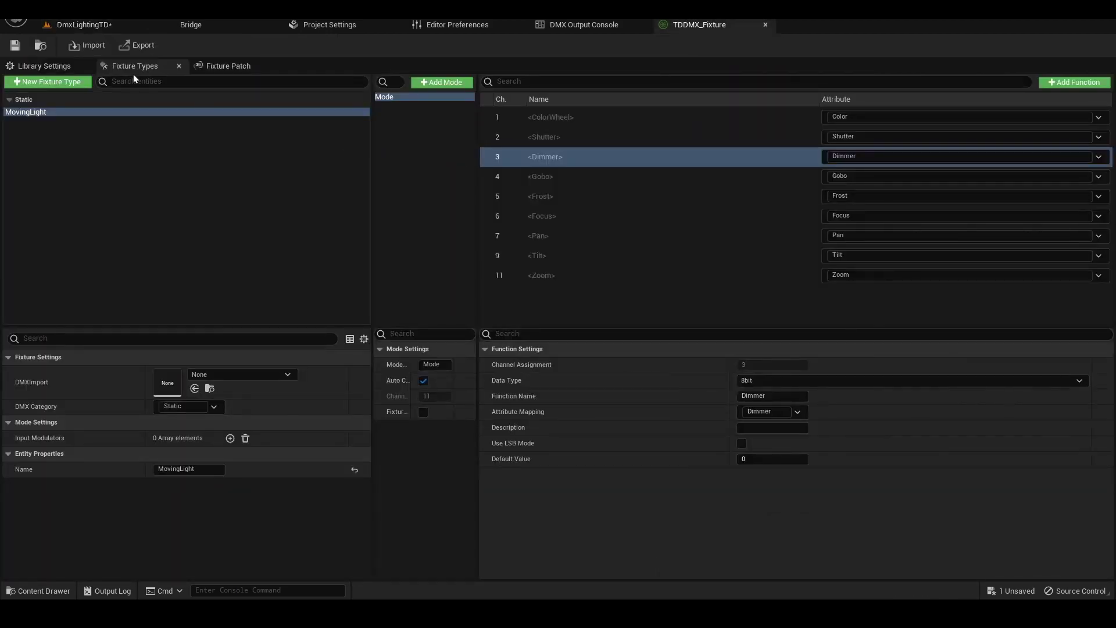
drag(477, 143, 651, 141)
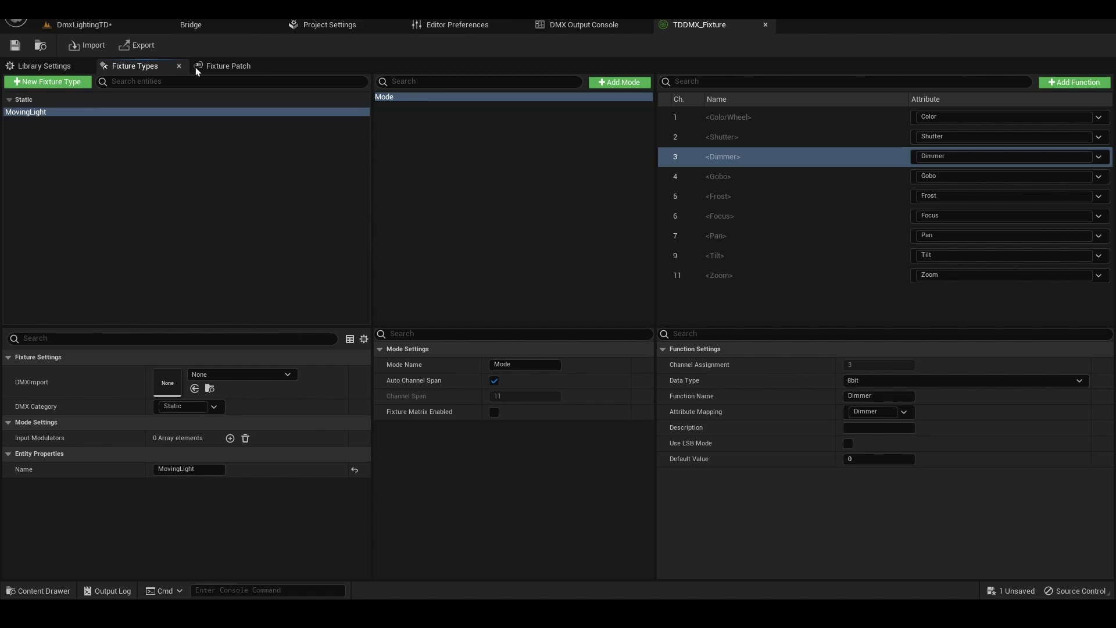
click(46, 84)
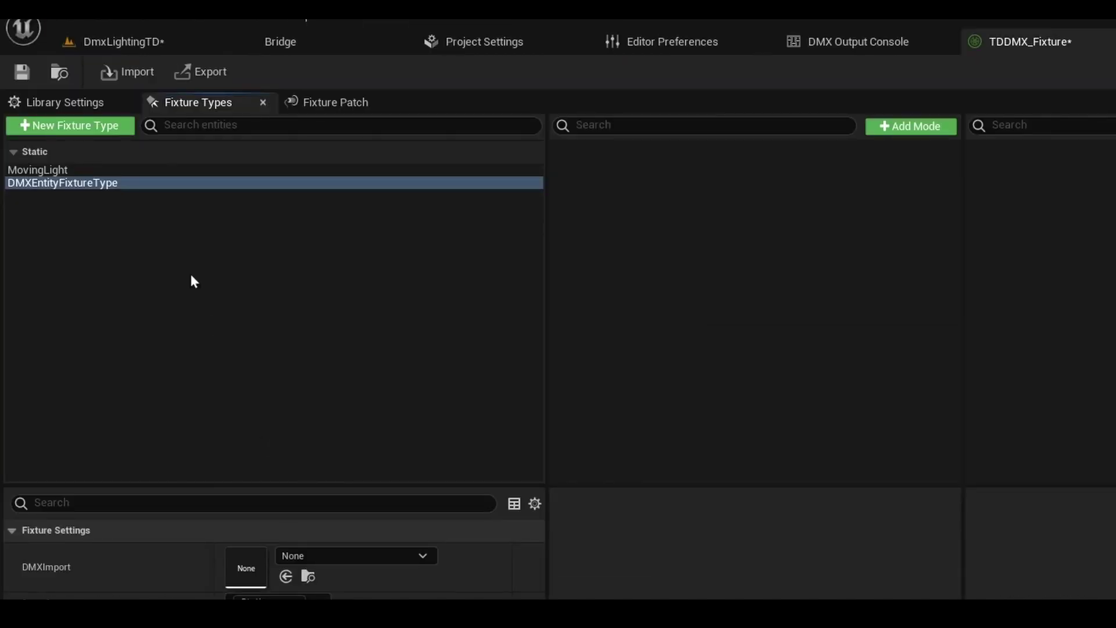
double_click(103, 186)
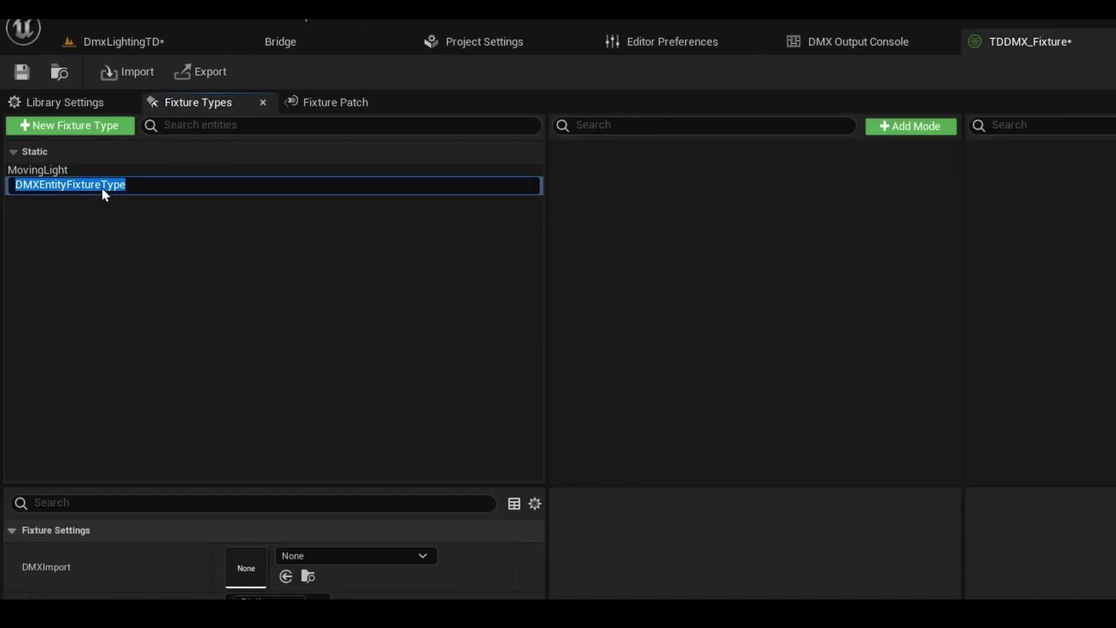
Name the new fixture type Laser and add a mode to it
text(laser)
key(Return)
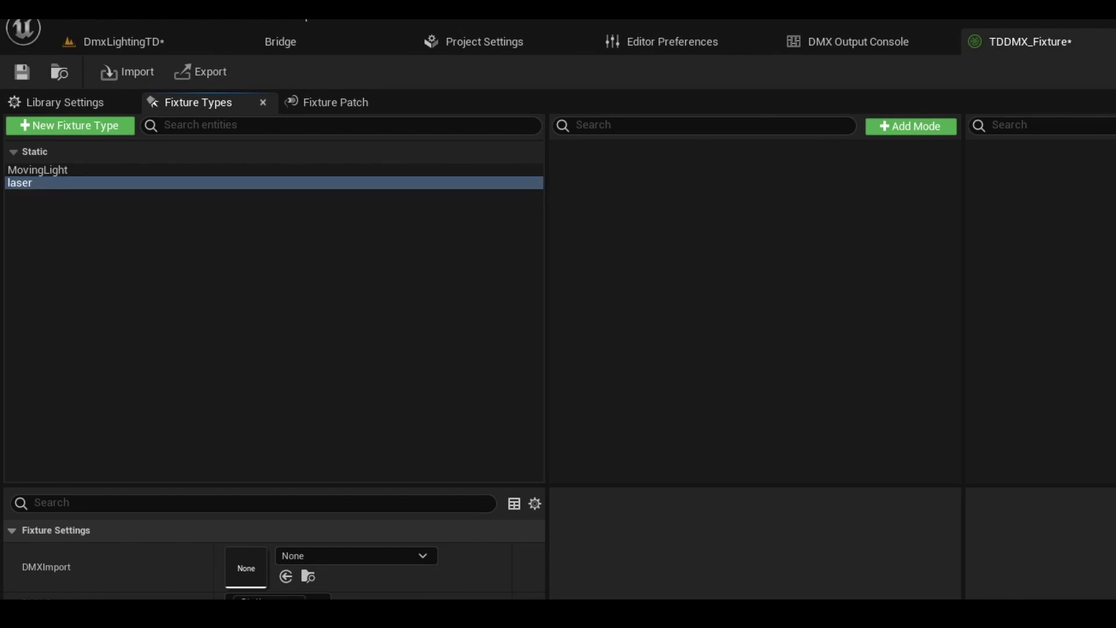
click(906, 128)
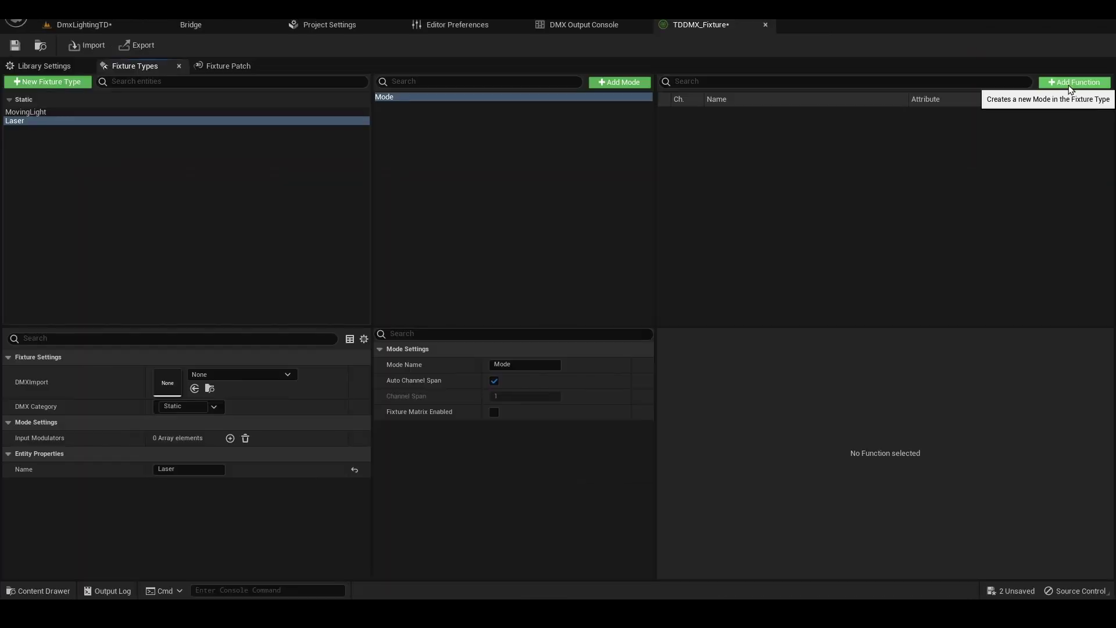
Add a Start-Stop function to the Laser mode and set its attribute to ModeStartStop
click(1069, 86)
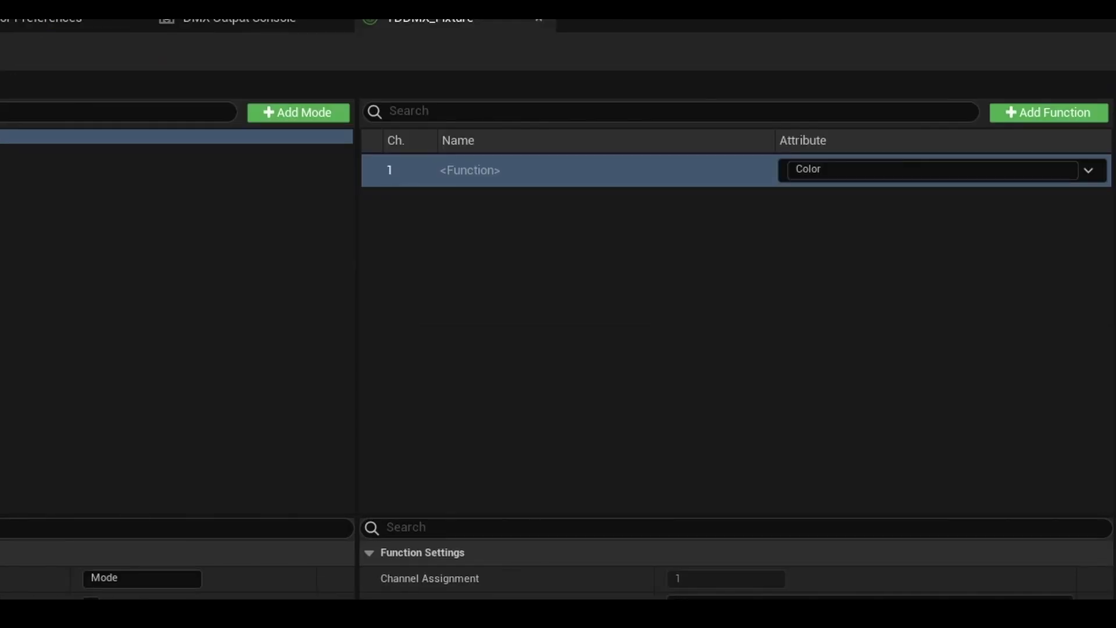
click(1082, 169)
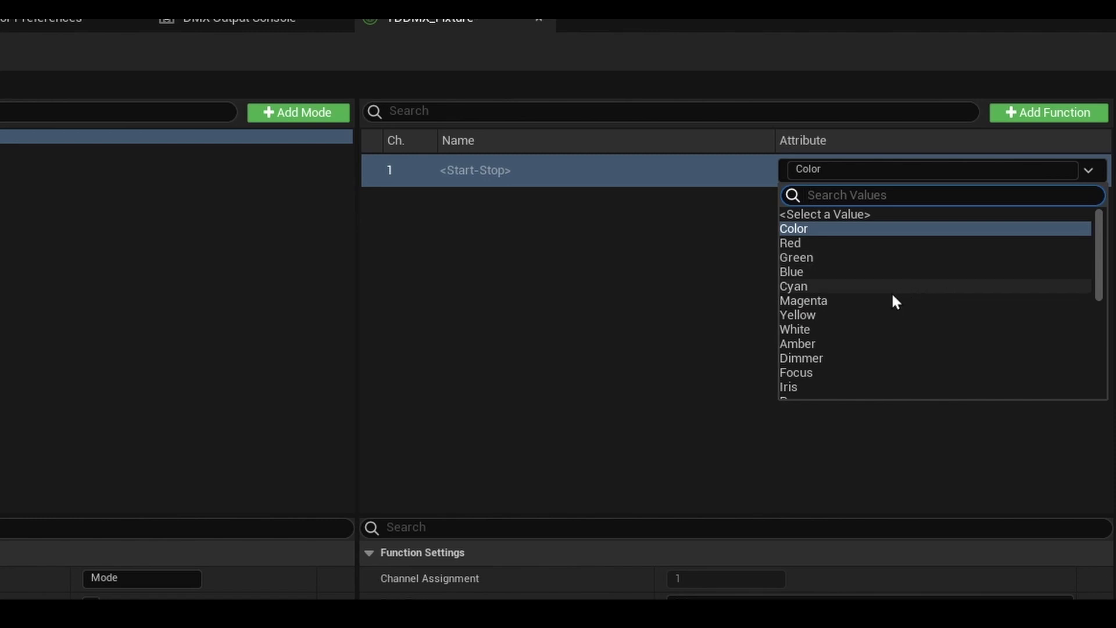
scroll(898, 299, down, 10)
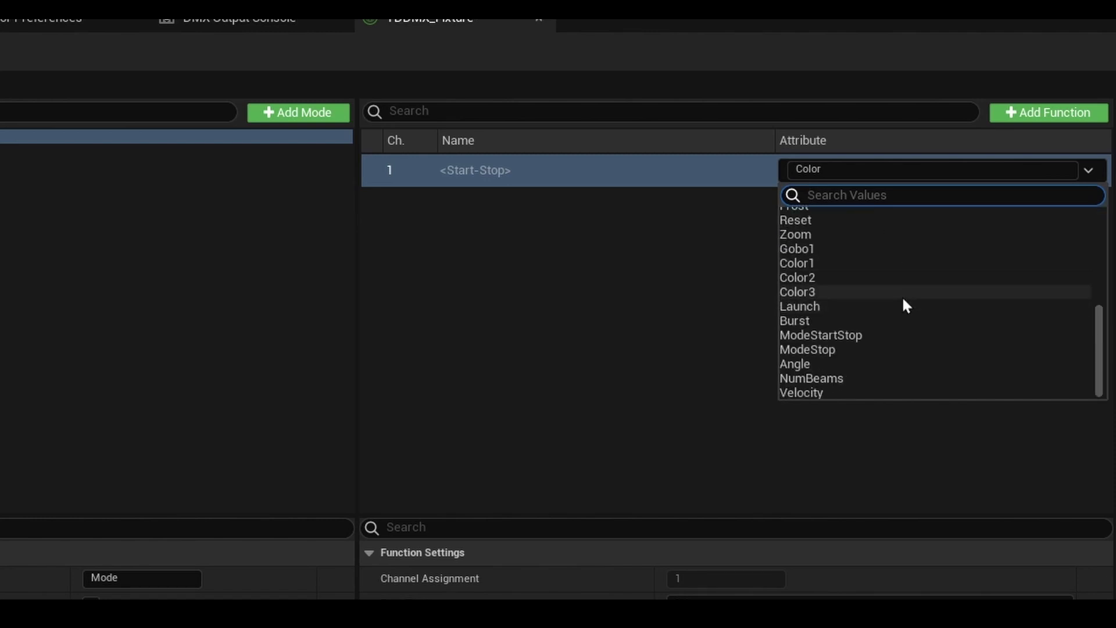
click(850, 335)
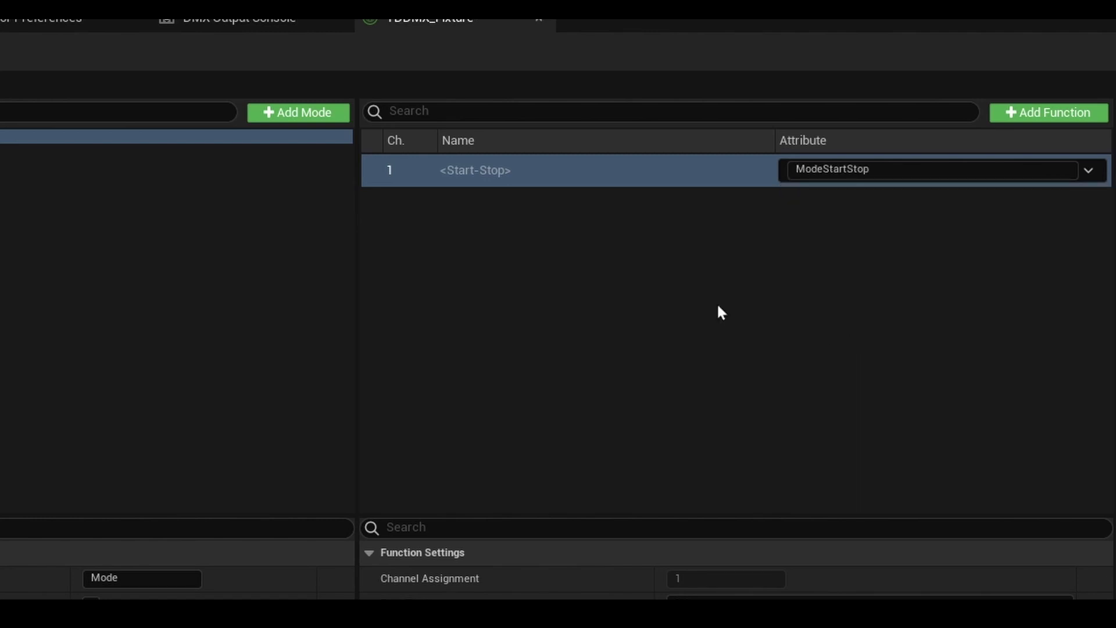
Add a BeamAngle function on channel 2 with the Angle attribute, plus another new function on channel 3
key(ctrl+d)
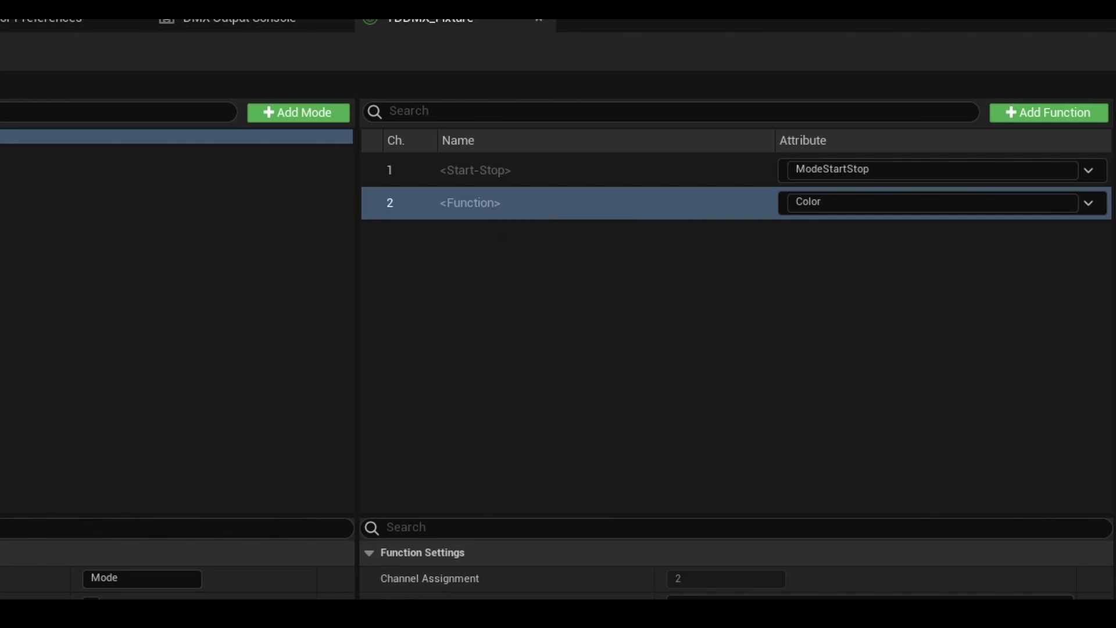
click(930, 203)
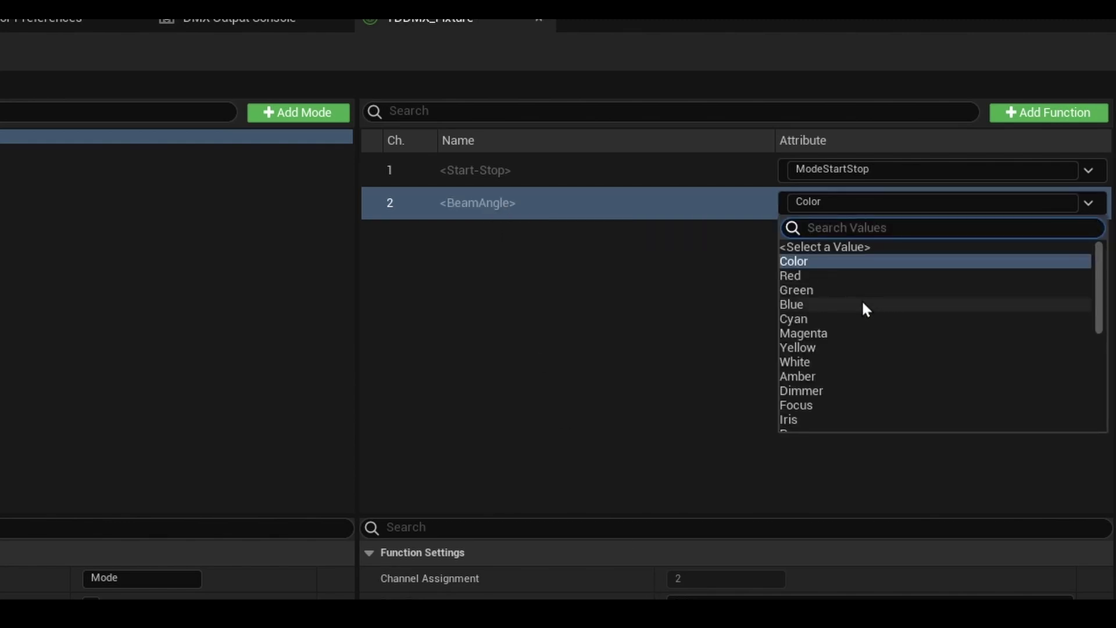
text(a)
click(794, 361)
click(1046, 112)
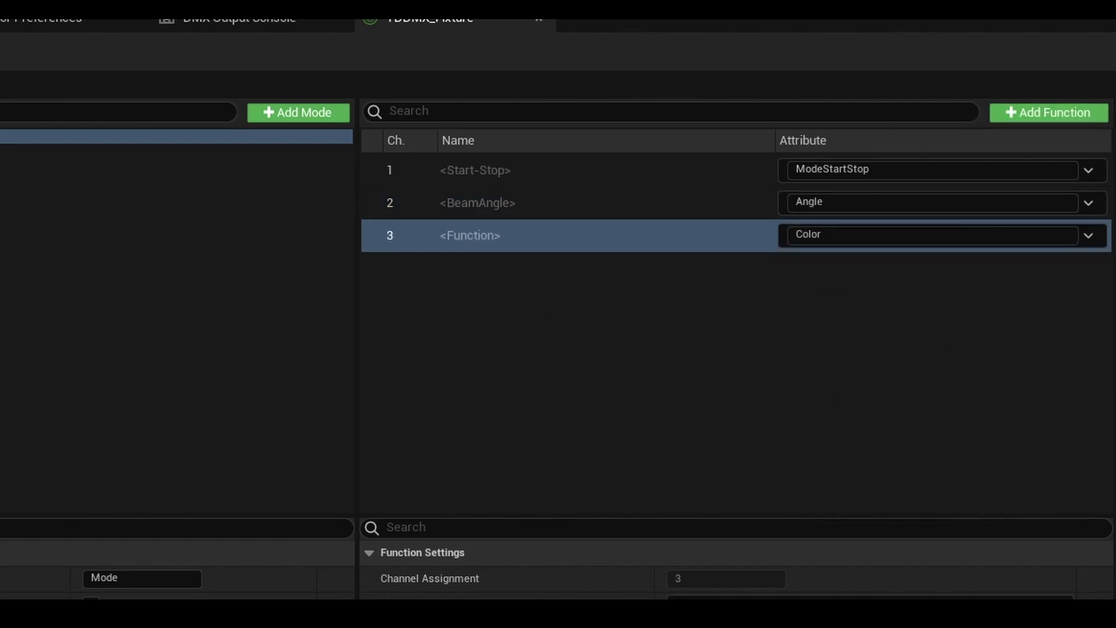
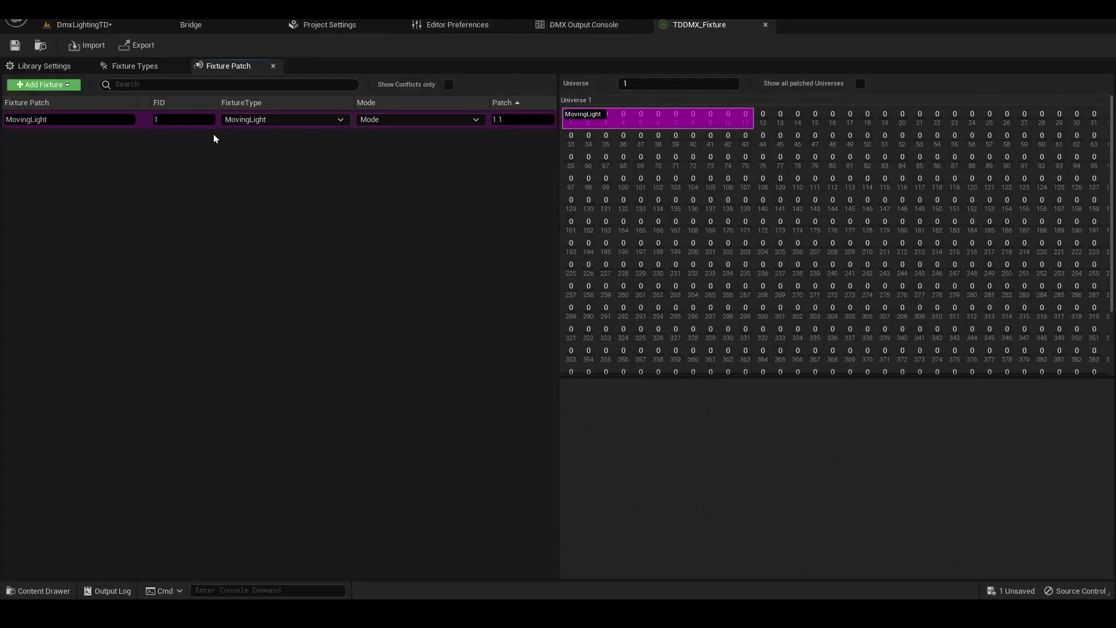
Add a Laser fixture to the fixture patch of the TDDMX_Fixture library
click(60, 86)
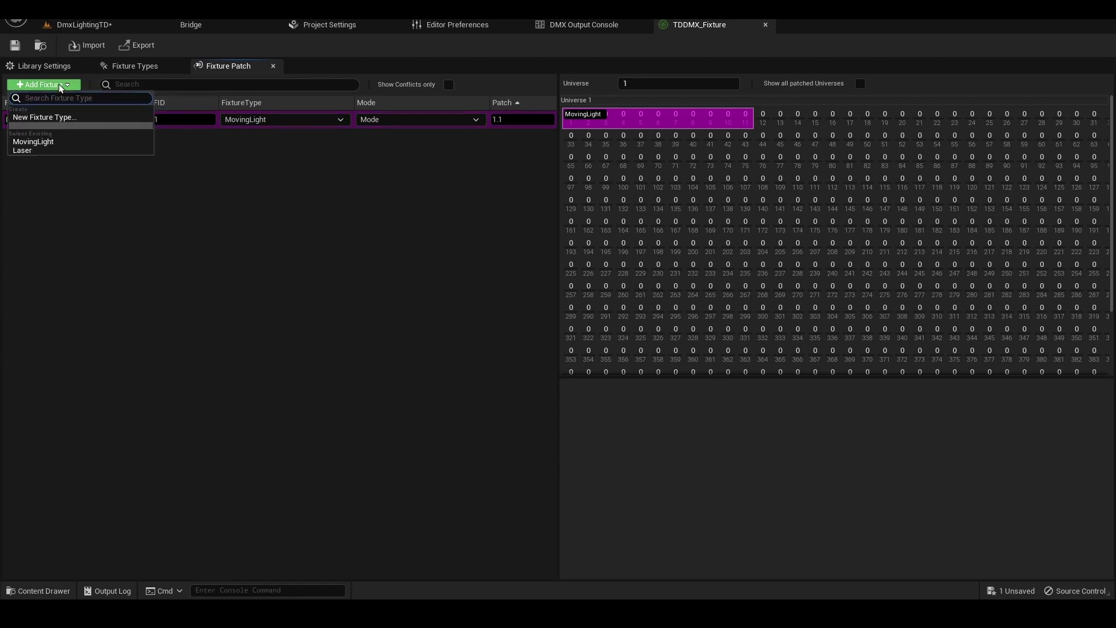
click(68, 149)
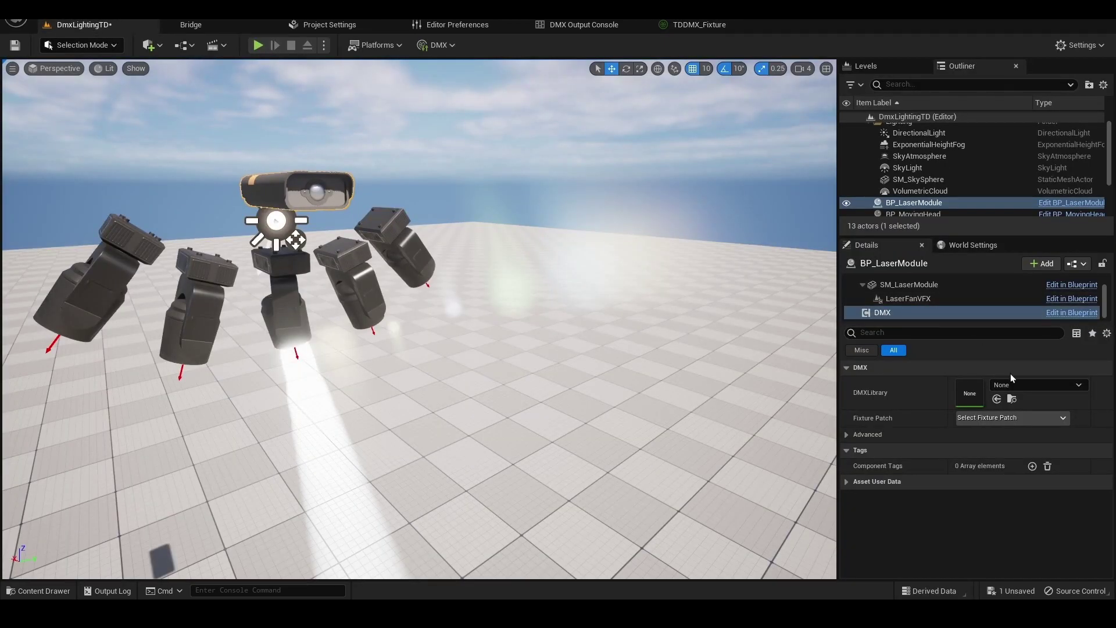
Assign the TDDMX_Fixture library and the Laser fixture patch to the DMX component of BP_LaserModule
click(1029, 386)
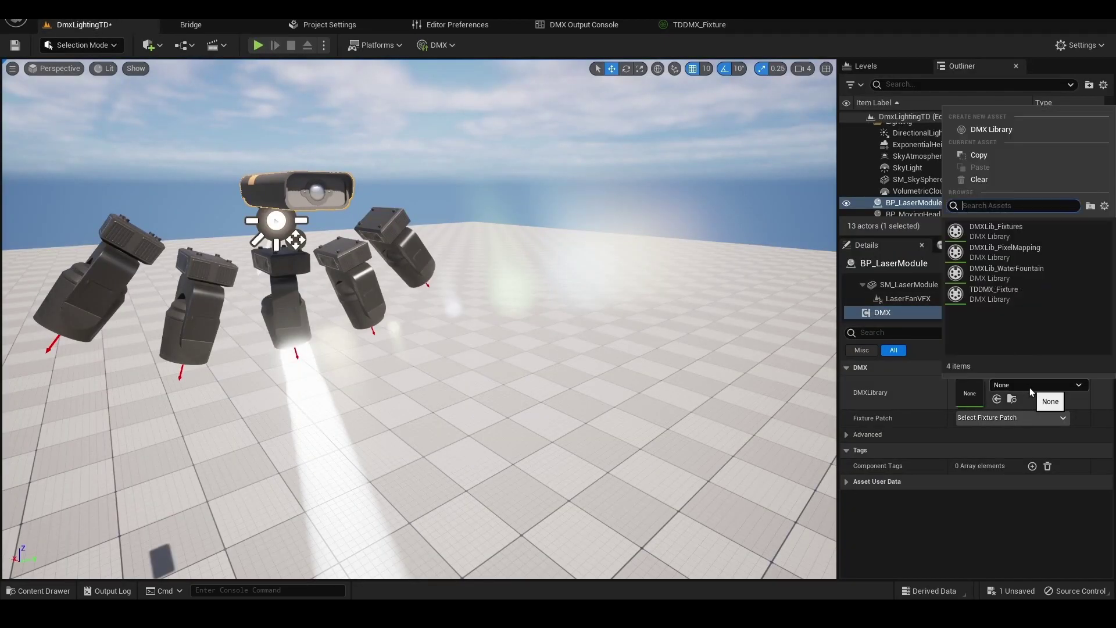
click(985, 297)
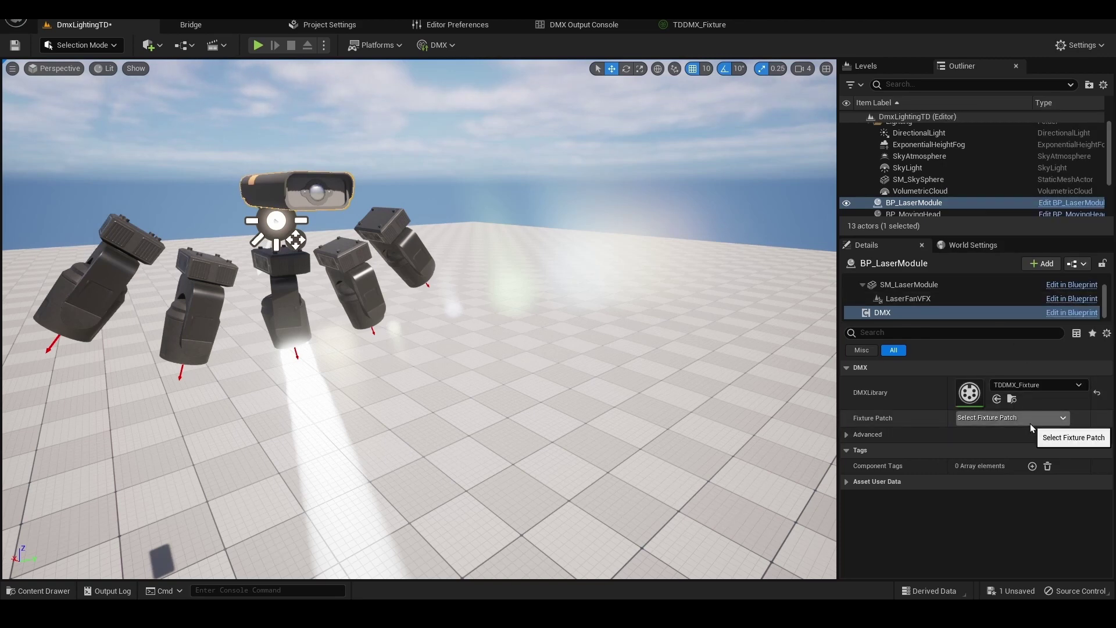
click(1029, 423)
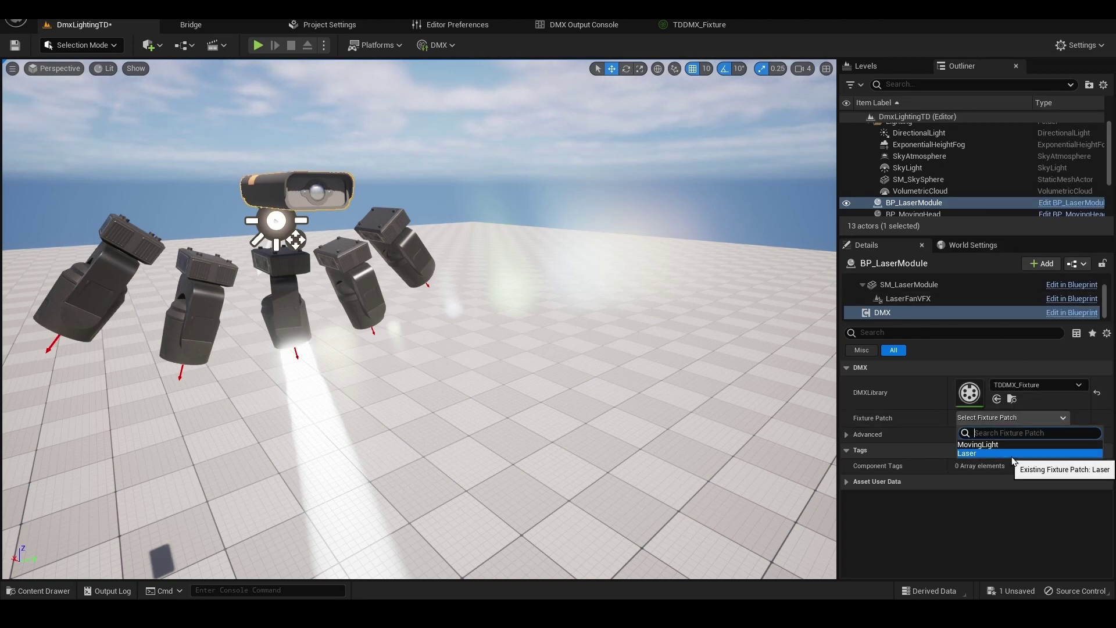
click(967, 454)
Arrange the DMX Output Console and the TDDMX_Fixture editor as floating windows beside the DmxLightingTD level viewport
click(577, 25)
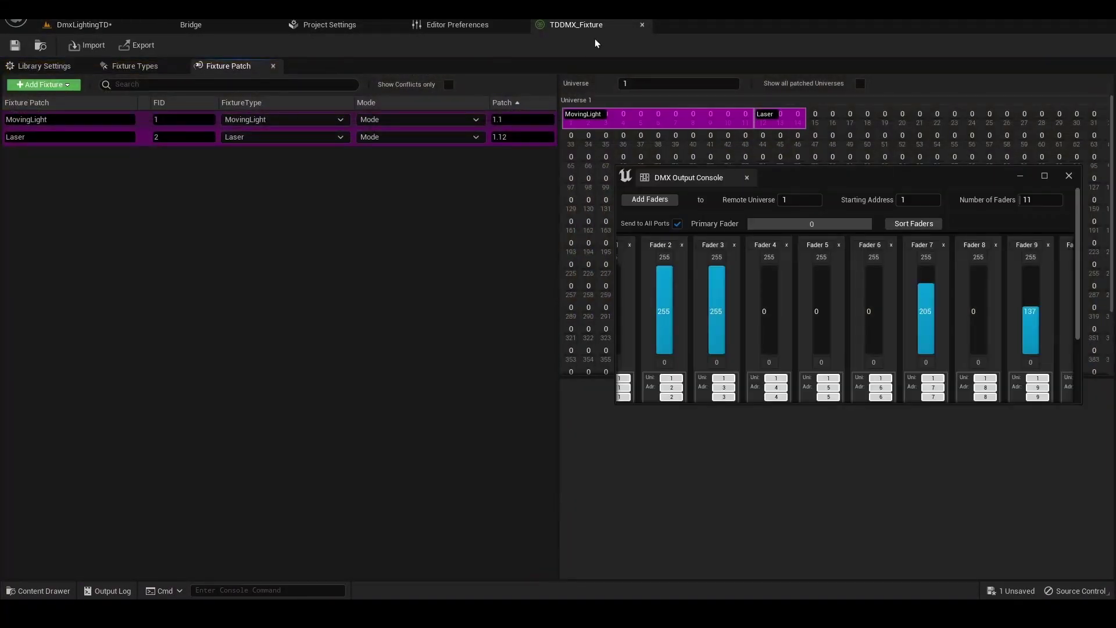
drag(590, 24, 665, 349)
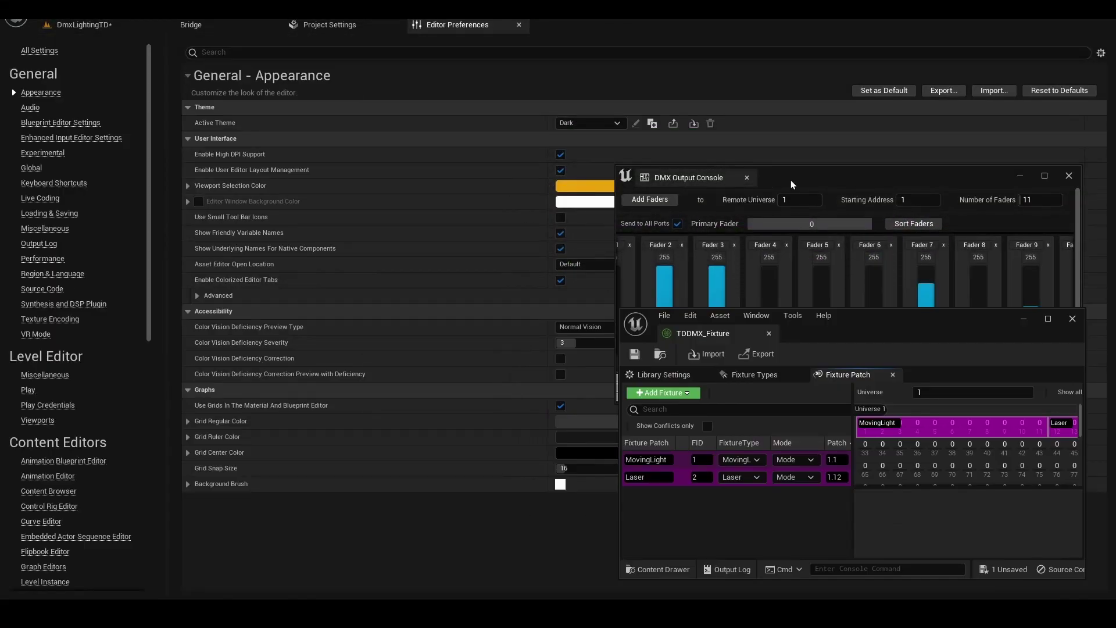
drag(791, 180, 786, 69)
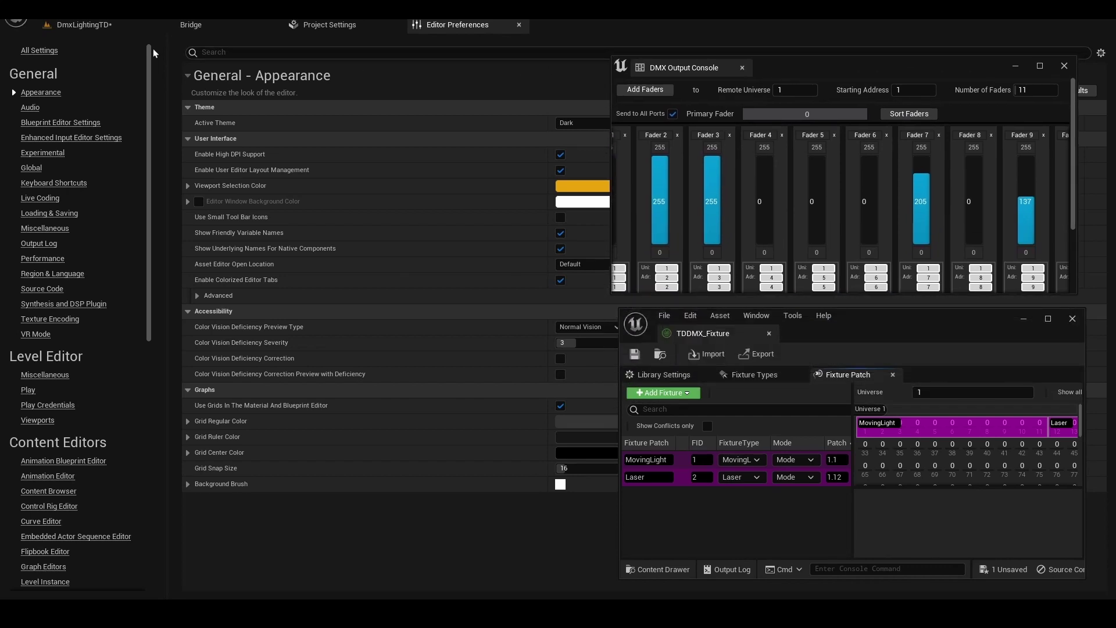
click(82, 25)
drag(877, 319, 849, 316)
drag(812, 70, 788, 58)
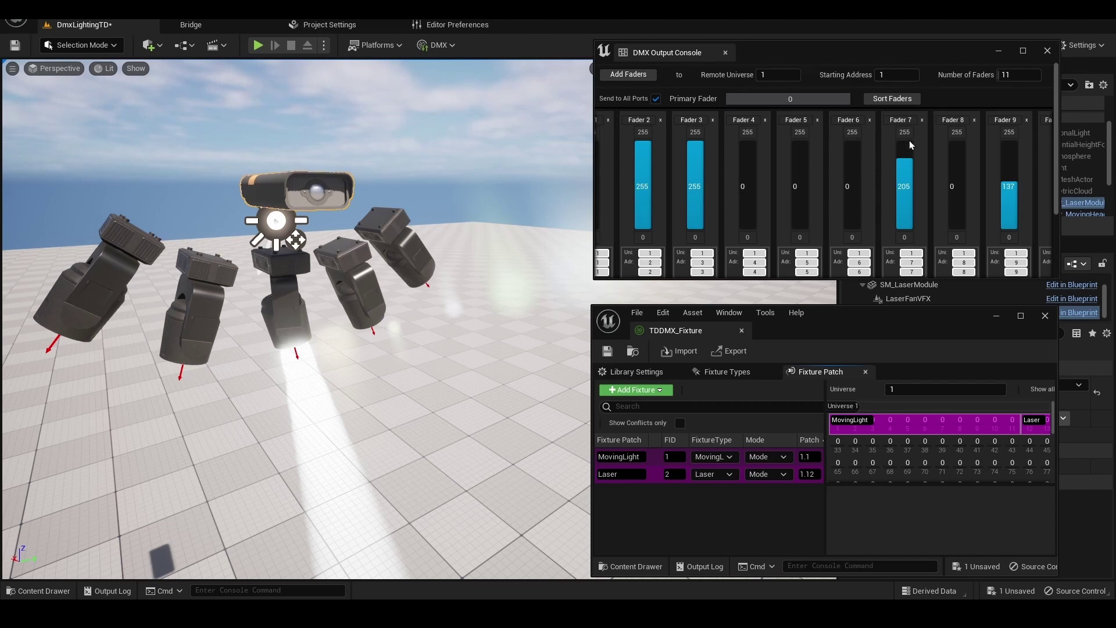
Add three output faders on universe 1 starting at address 12, and raise Fader 12 to 255
click(1004, 74)
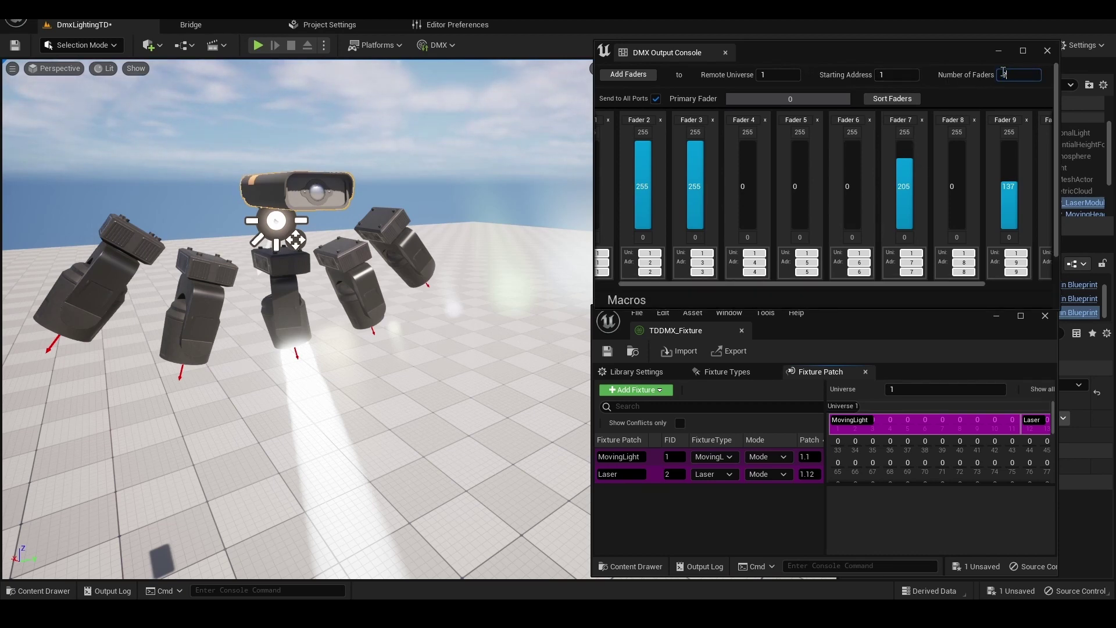
click(893, 77)
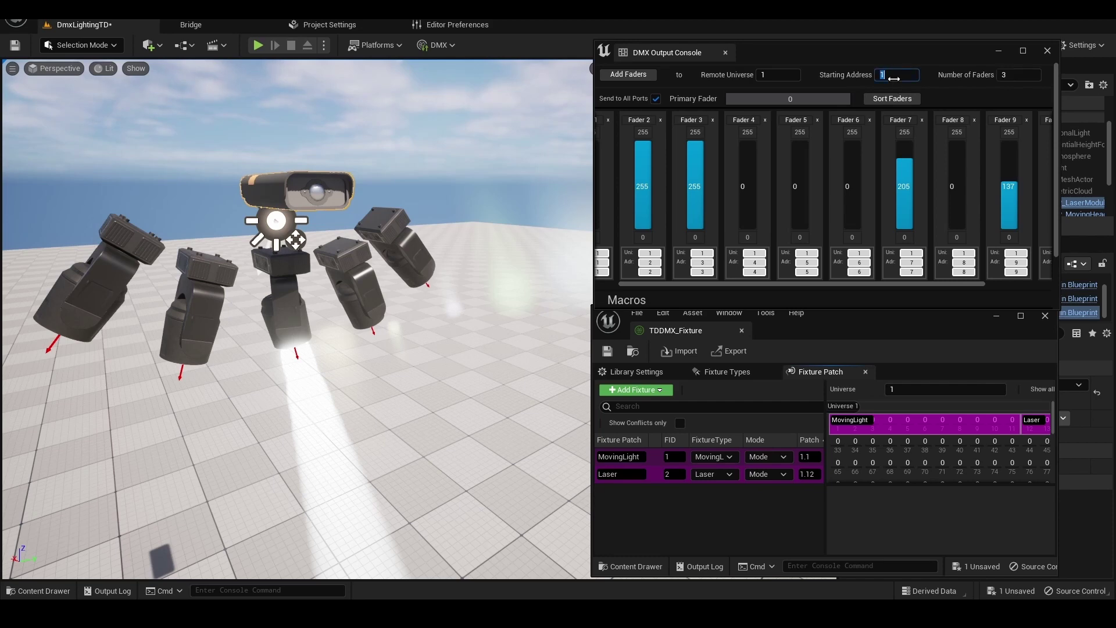
text(12)
click(643, 76)
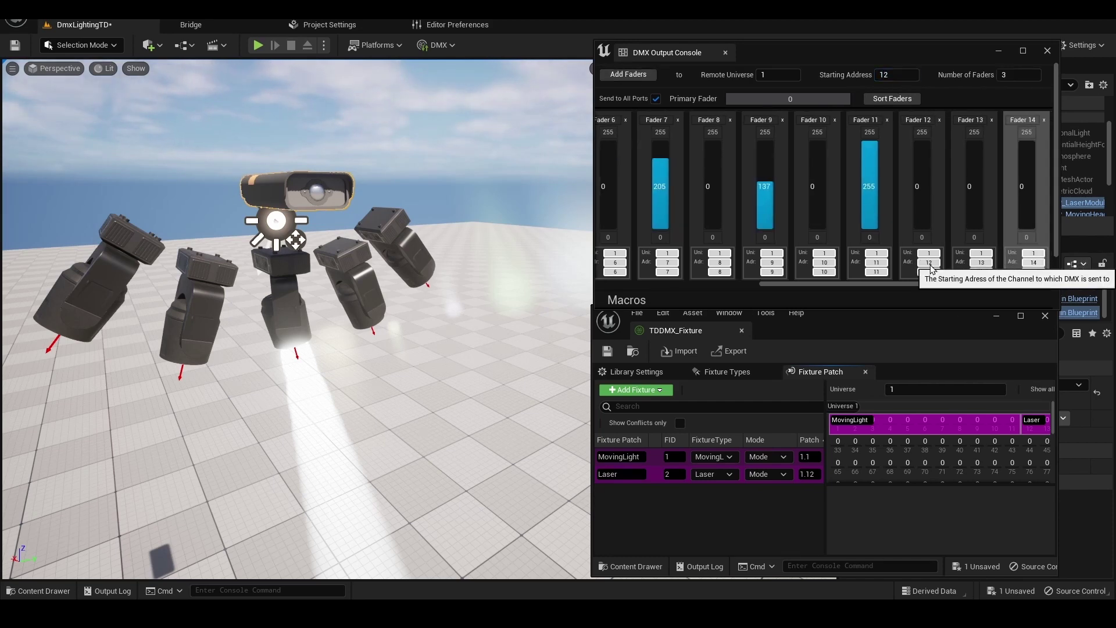
click(929, 263)
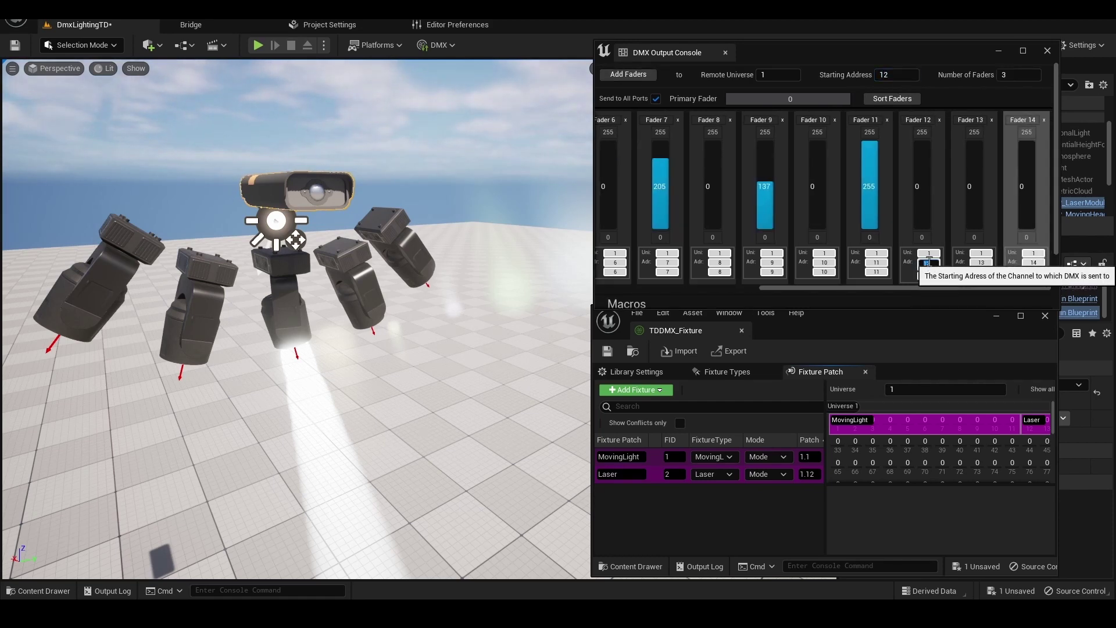
click(988, 271)
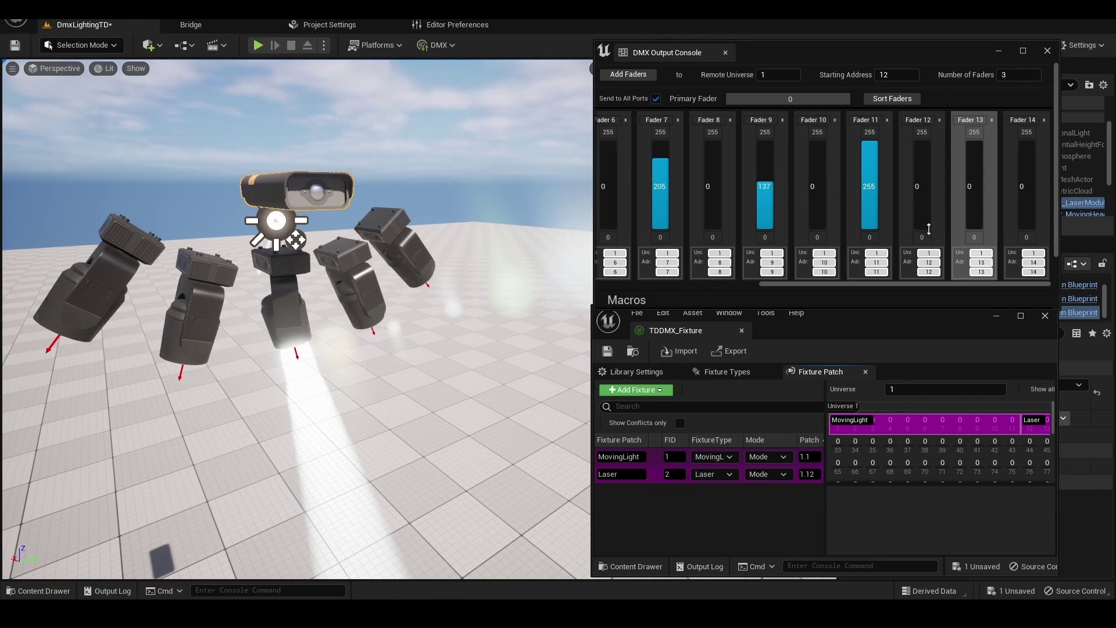
drag(926, 225, 926, 143)
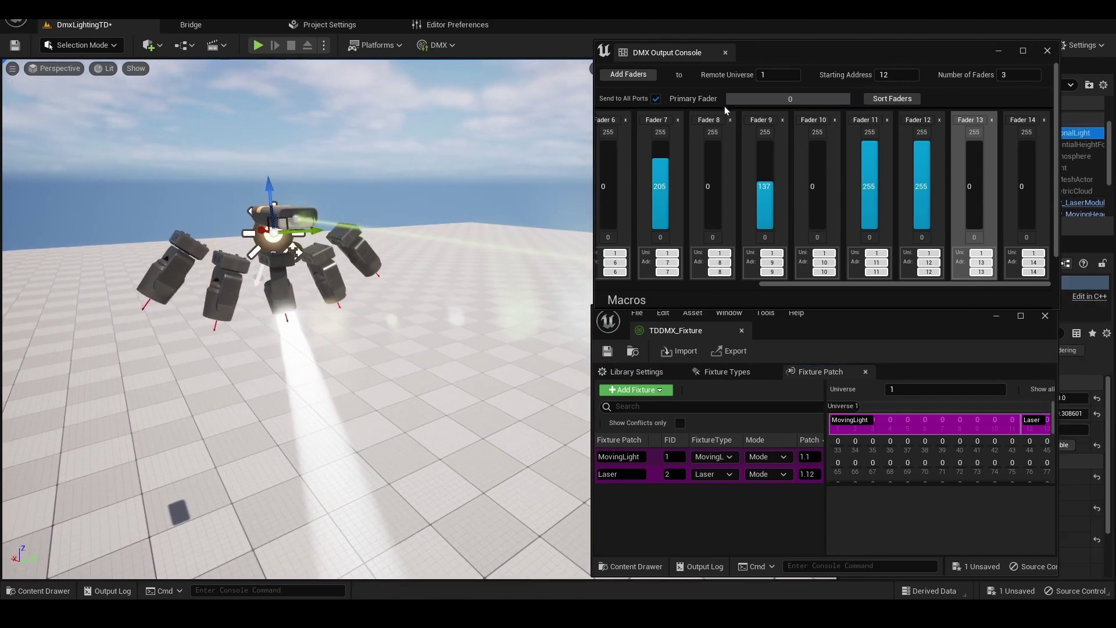
Darken the level through the DirectionalLight's settings
drag(917, 330, 951, 316)
click(982, 476)
key(BackSpace)
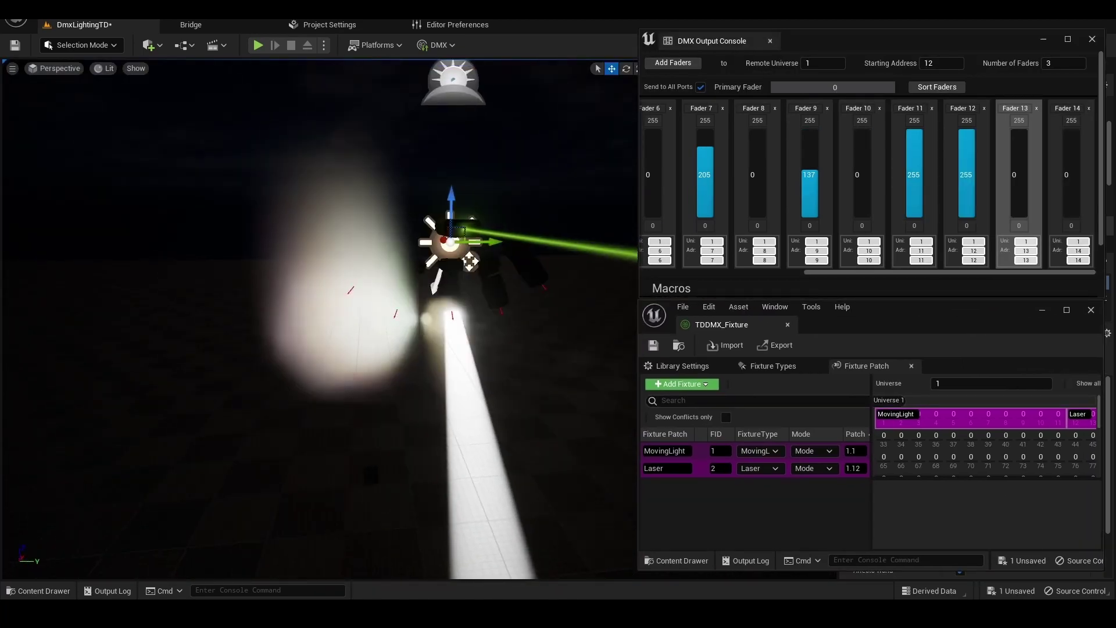
Lower Fader 3 in the output console to dim the moving light's beam
scroll(768, 142, up, 5)
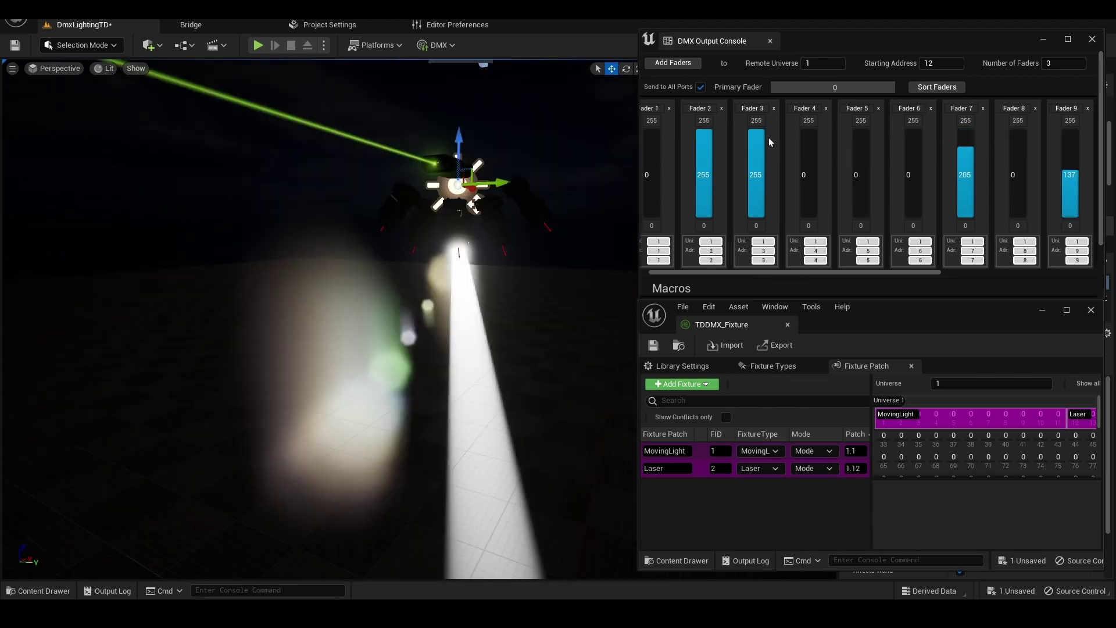
drag(759, 133, 755, 206)
scroll(929, 267, down, 5)
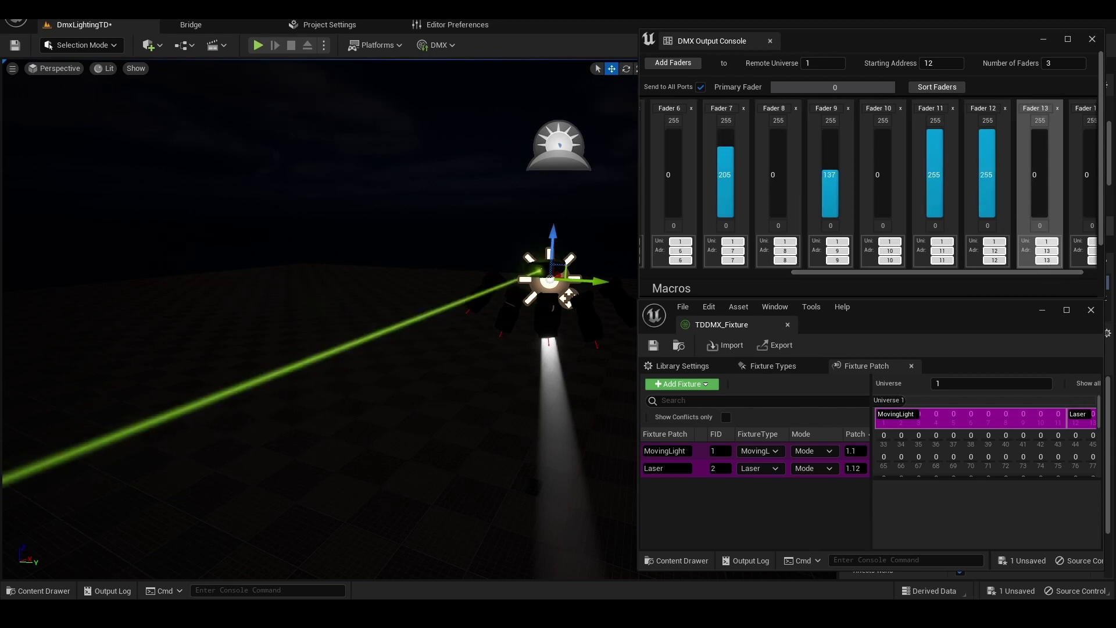
drag(988, 144, 1009, 160)
Test the Laser's BeamAngle and NumBeams channels by raising Fader 13 to 255 and Fader 14 to about 123
click(773, 366)
click(988, 430)
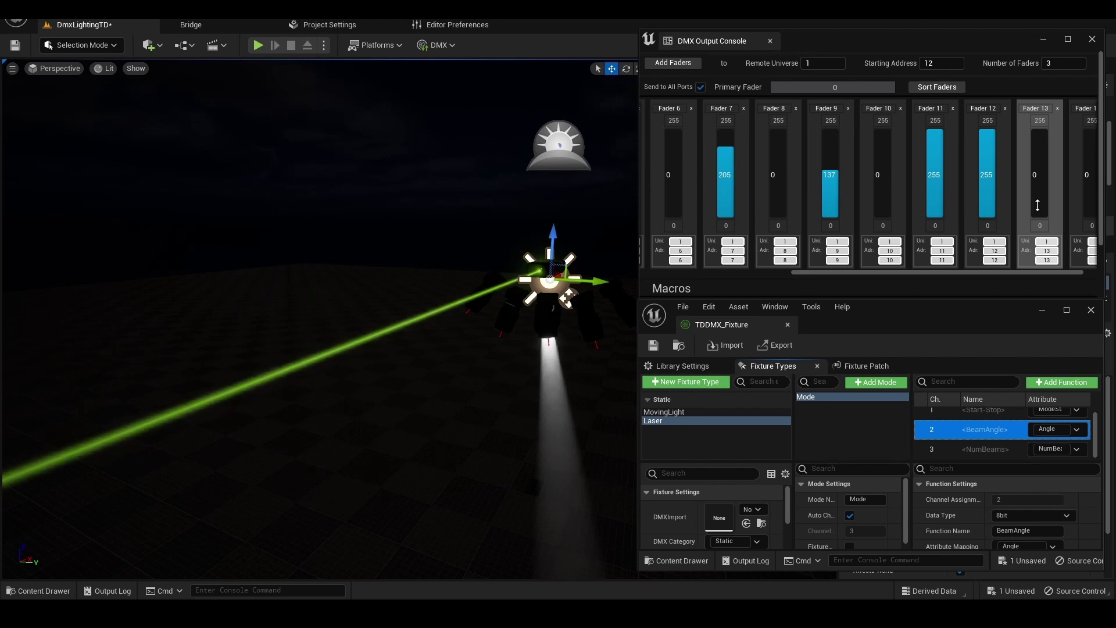
drag(1037, 209, 1038, 130)
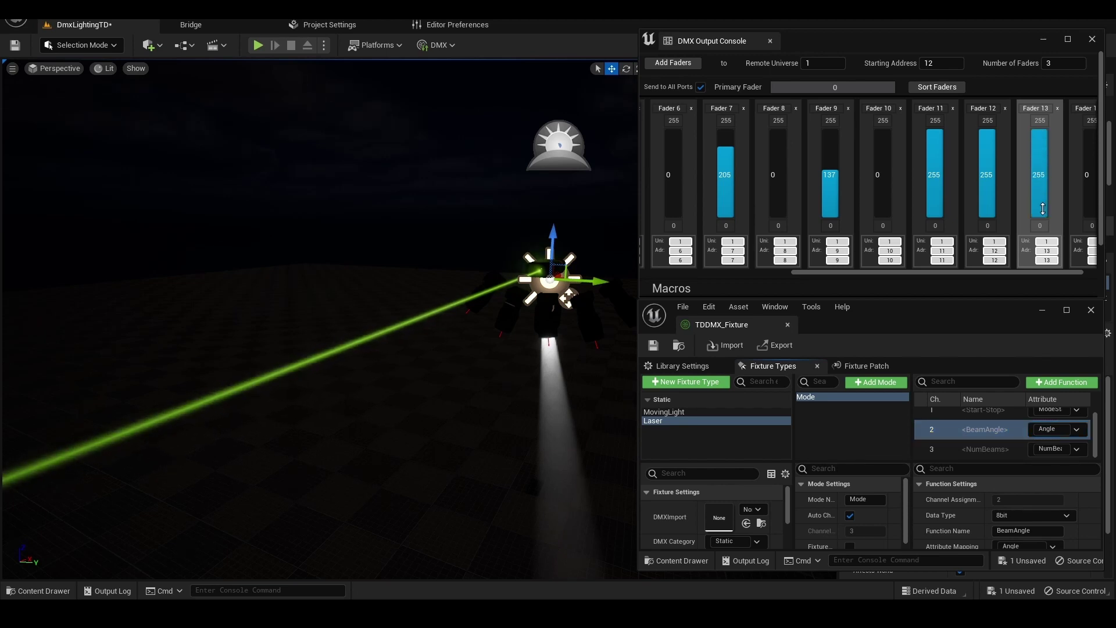
click(992, 448)
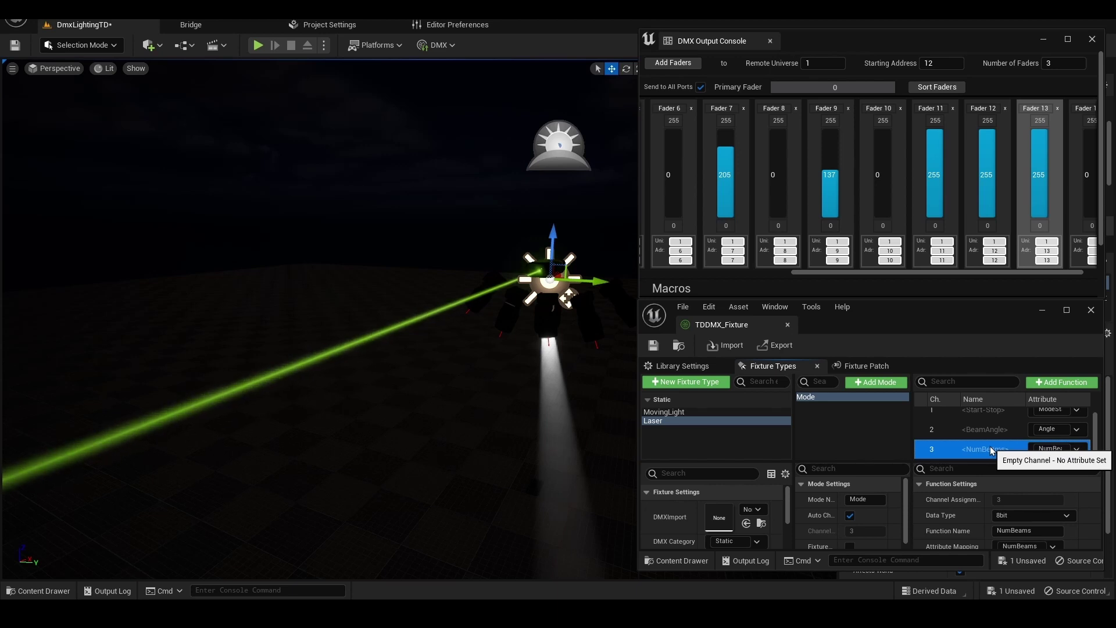
drag(1087, 218, 1087, 174)
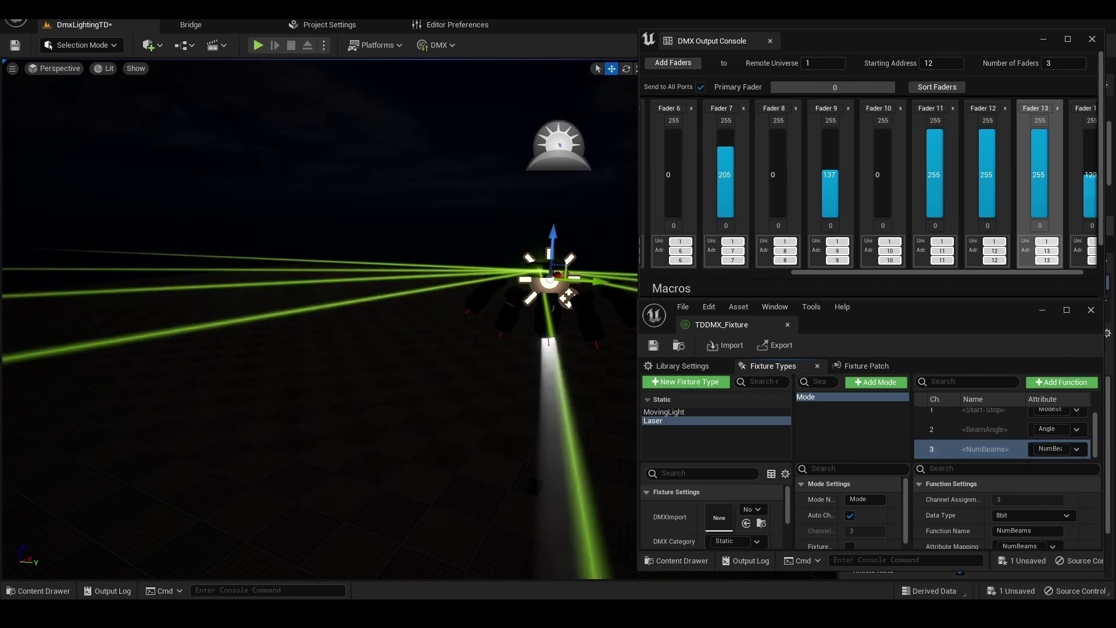
Adjust the laser fan's angle and beam count by setting Fader 13 to 42 and Fader 14 to about 206
right_drag(429, 316, 552, 262)
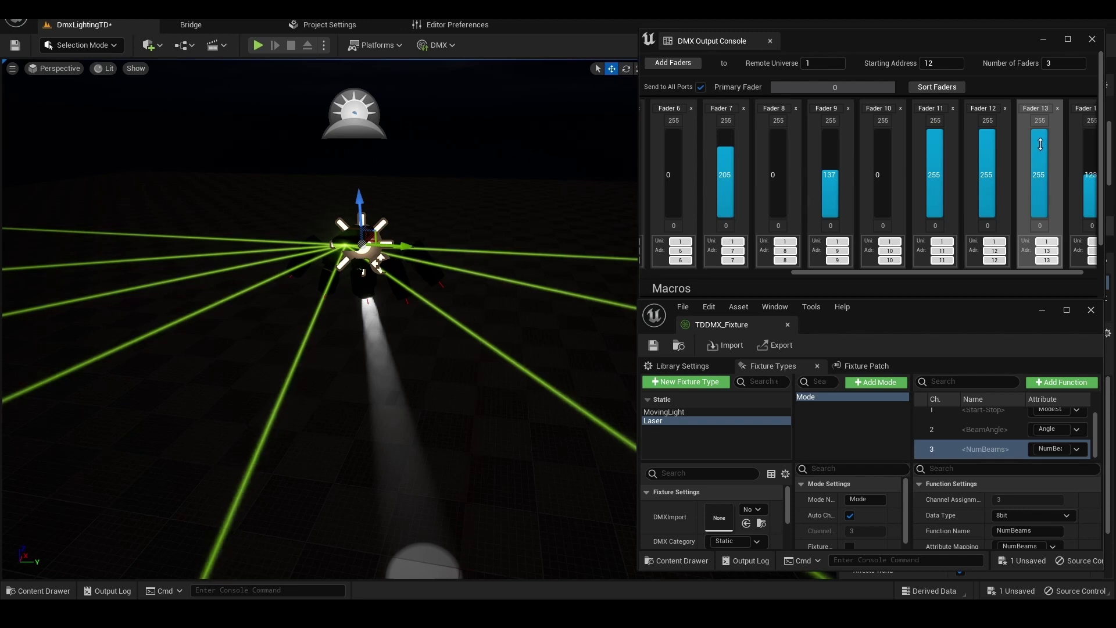
drag(1040, 144, 1041, 193)
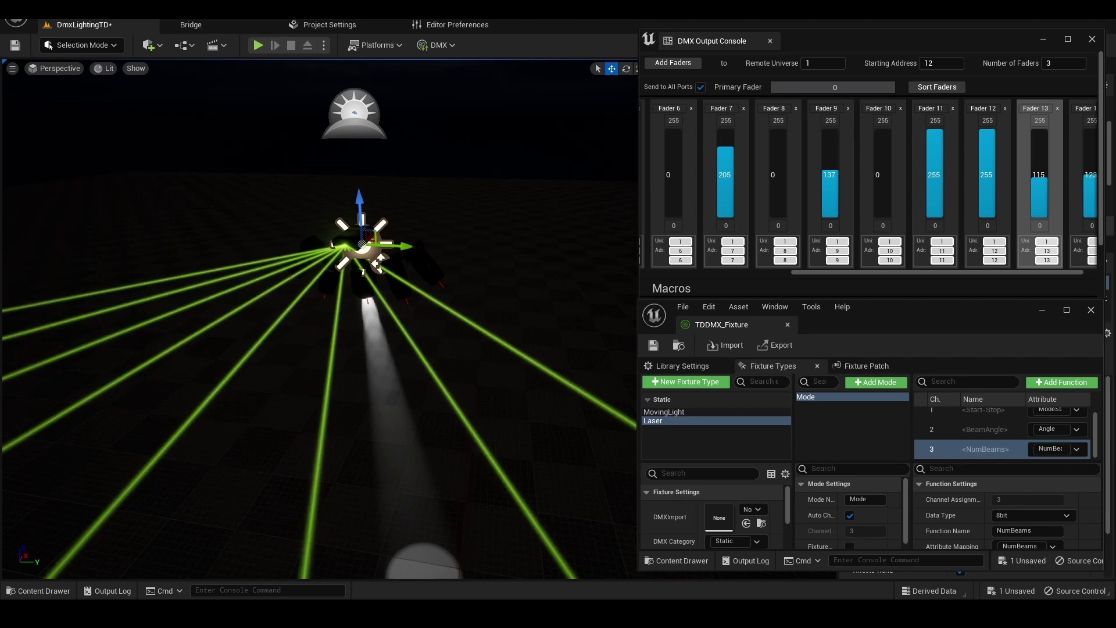
drag(1040, 193, 1090, 146)
drag(1039, 172, 1039, 203)
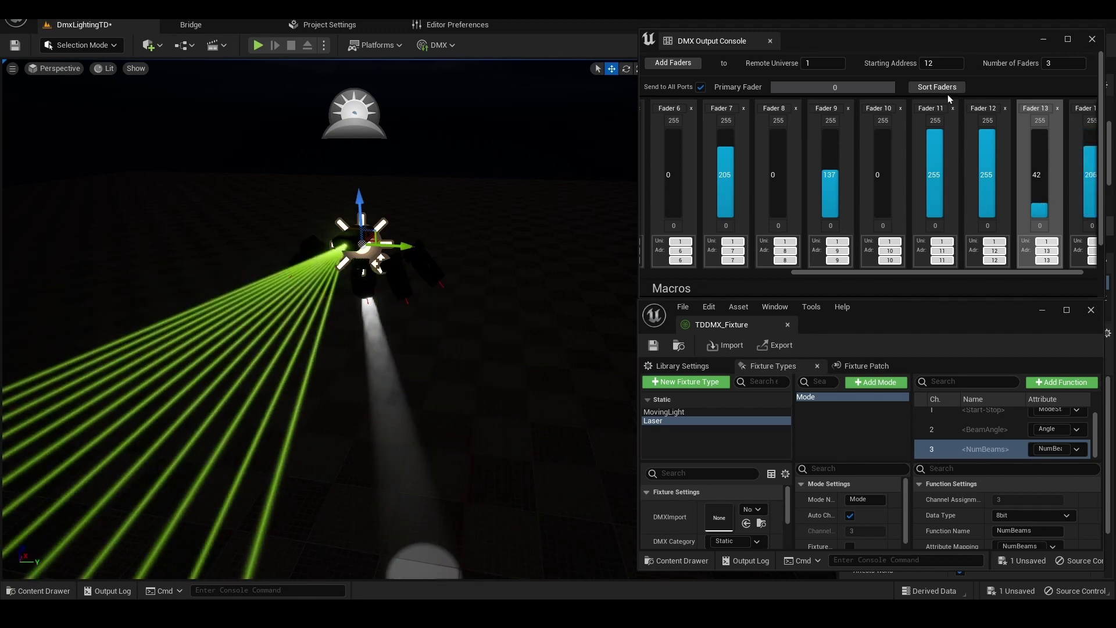
Move the DMX Output Console and TDDMX_Fixture windows clear of the actor settings and select BP_LaserModule
drag(870, 47, 638, 39)
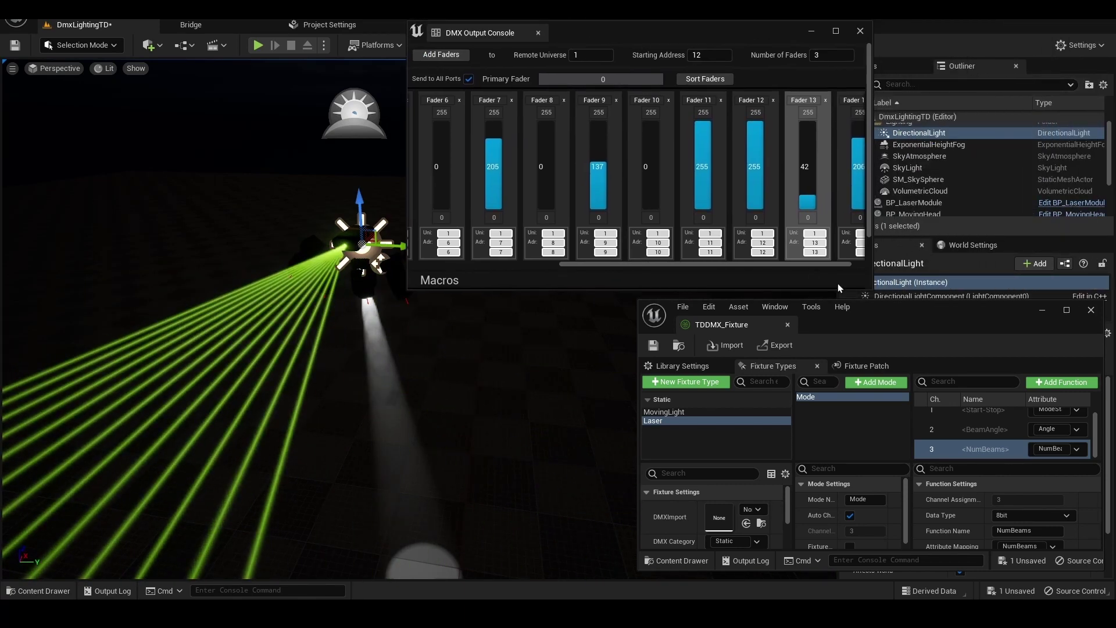
drag(926, 315, 669, 301)
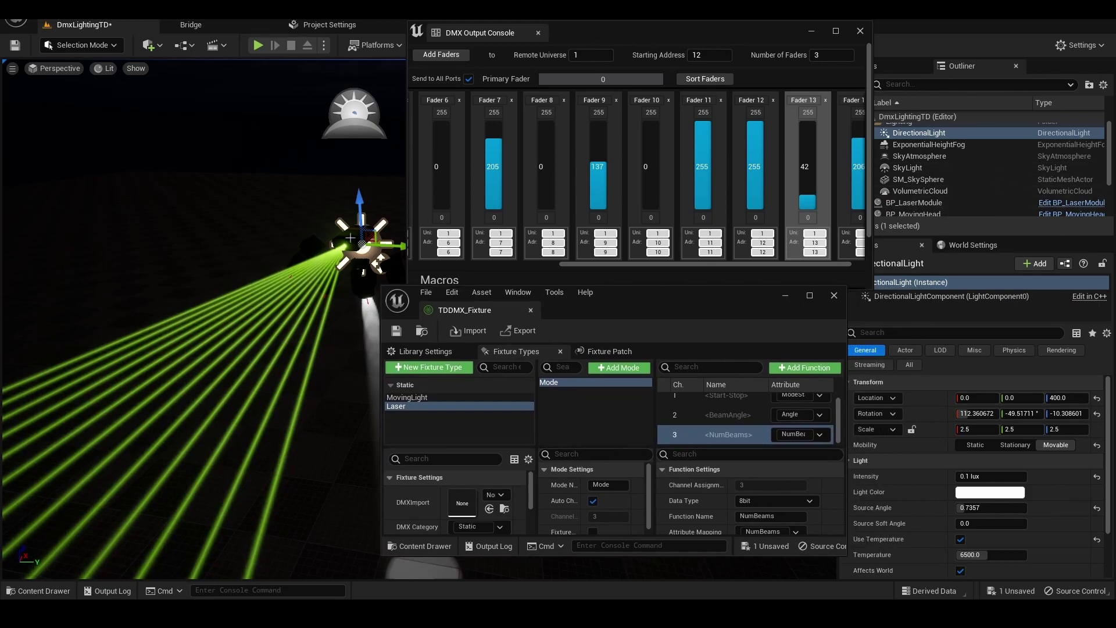
click(988, 202)
scroll(999, 170, down, 1)
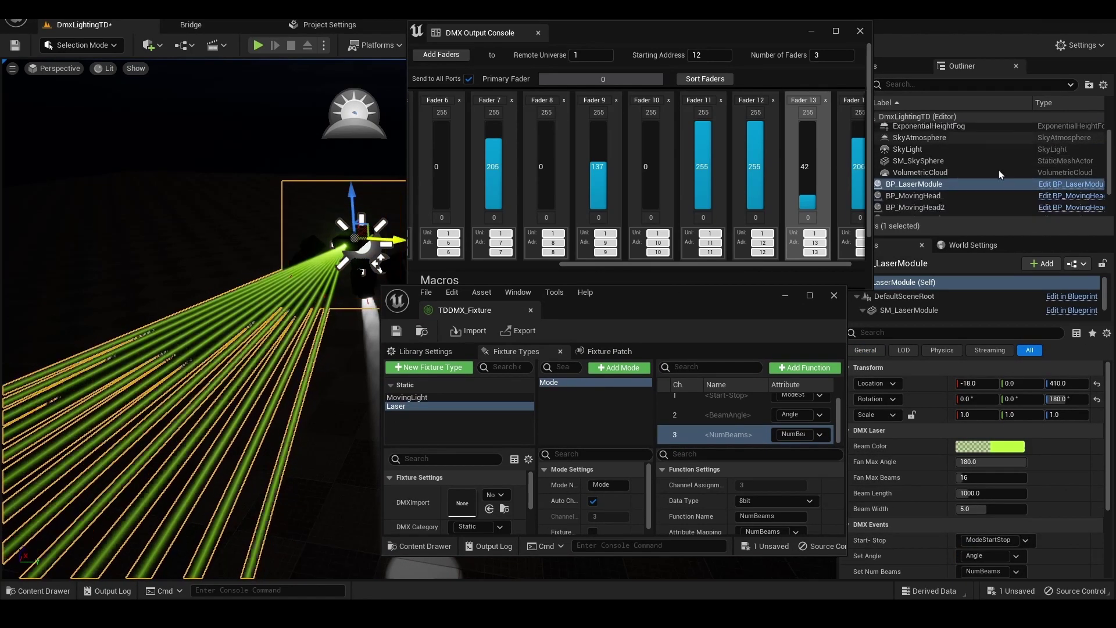
scroll(930, 412, down, 1)
Try a violet-blue Beam Color on the laser module
click(999, 428)
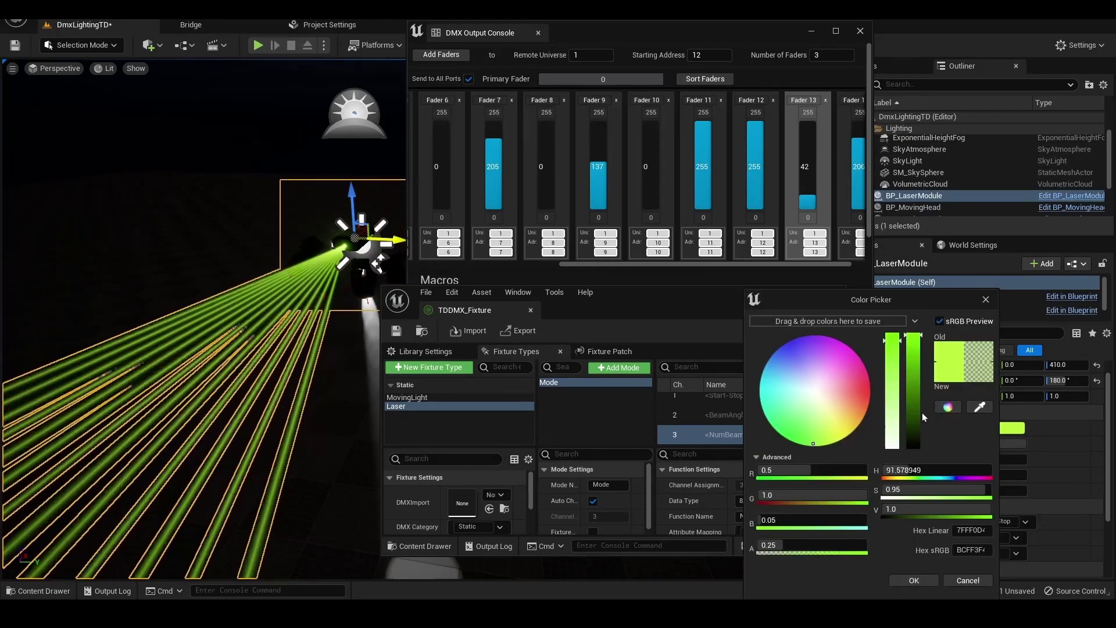
drag(814, 385, 799, 340)
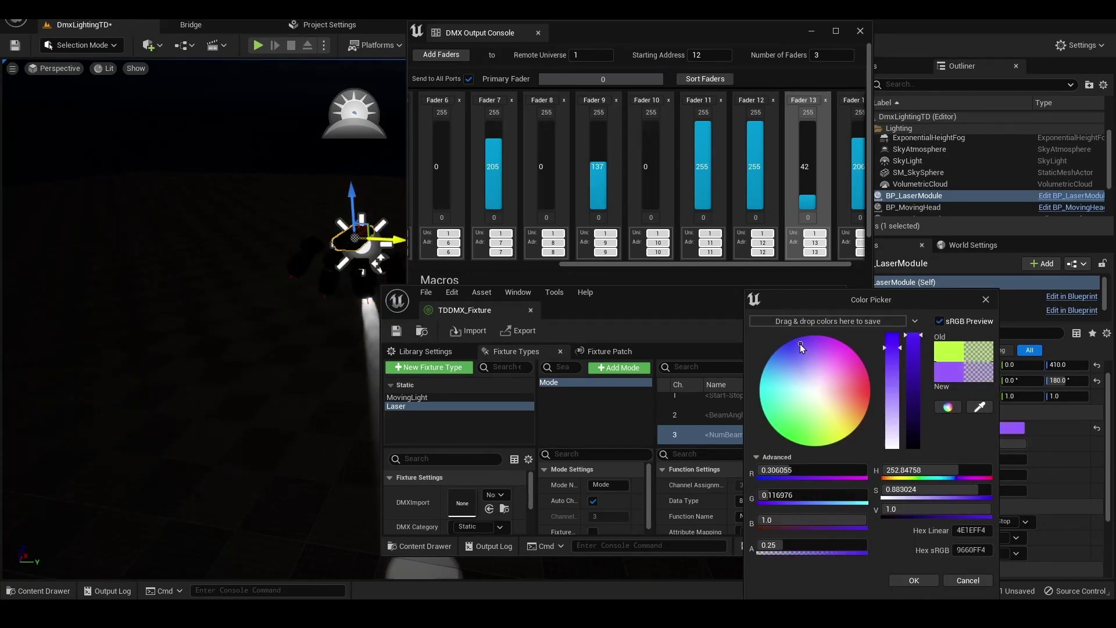
click(727, 342)
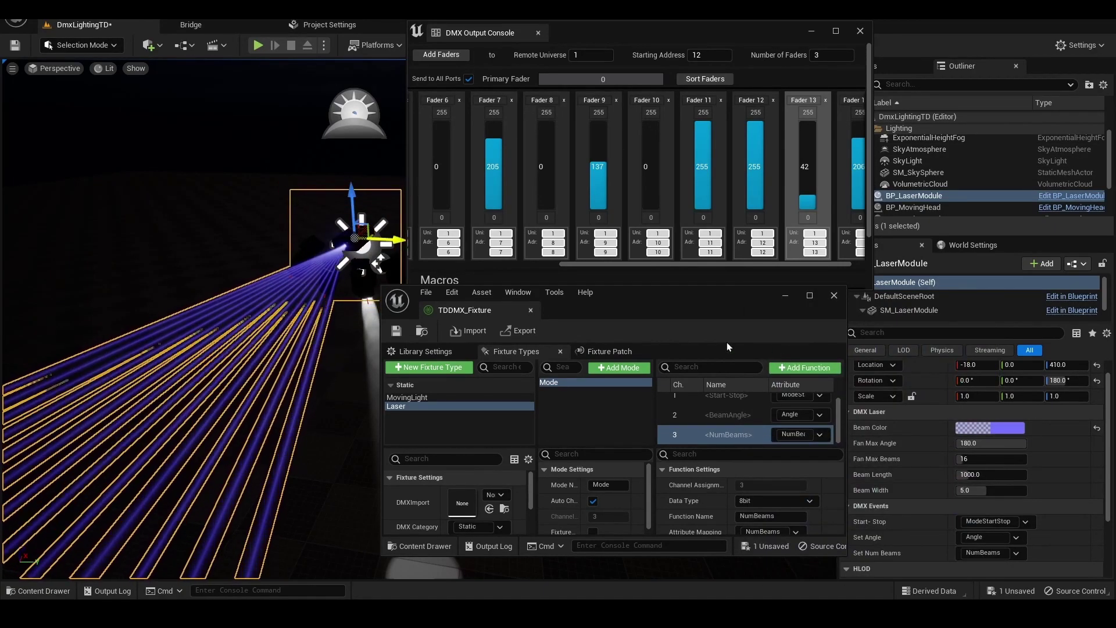
Try orange and green for the laser module's Beam Color, and settle on yellow
click(1006, 429)
mouse_move(918, 430)
mouse_down()
mouse_move(885, 393)
mouse_move(883, 406)
mouse_up()
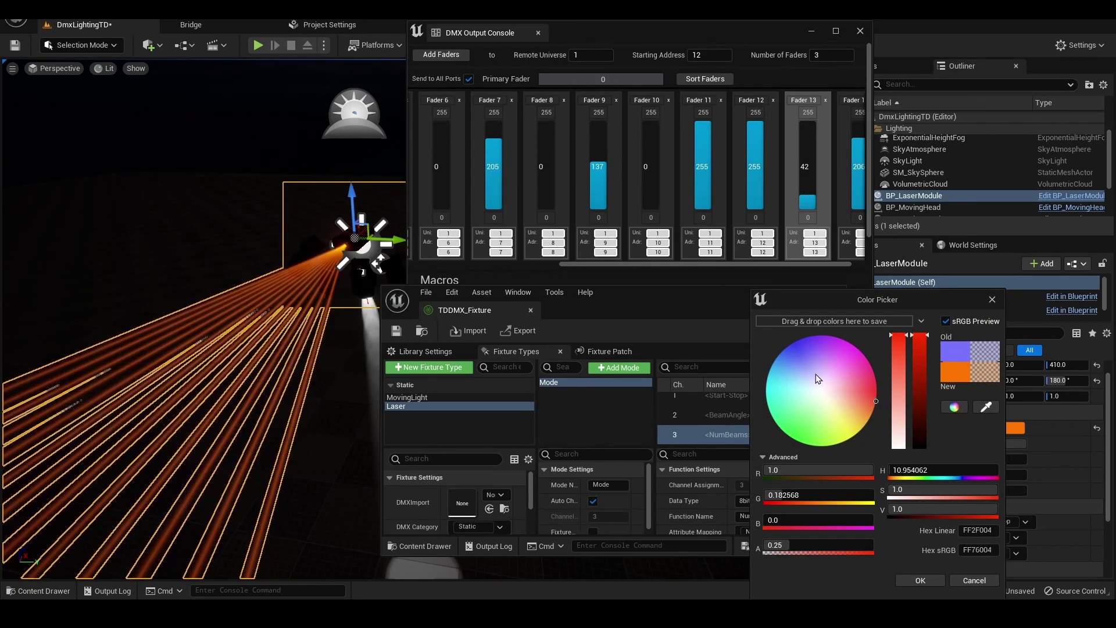
drag(817, 379, 790, 353)
drag(820, 436, 804, 448)
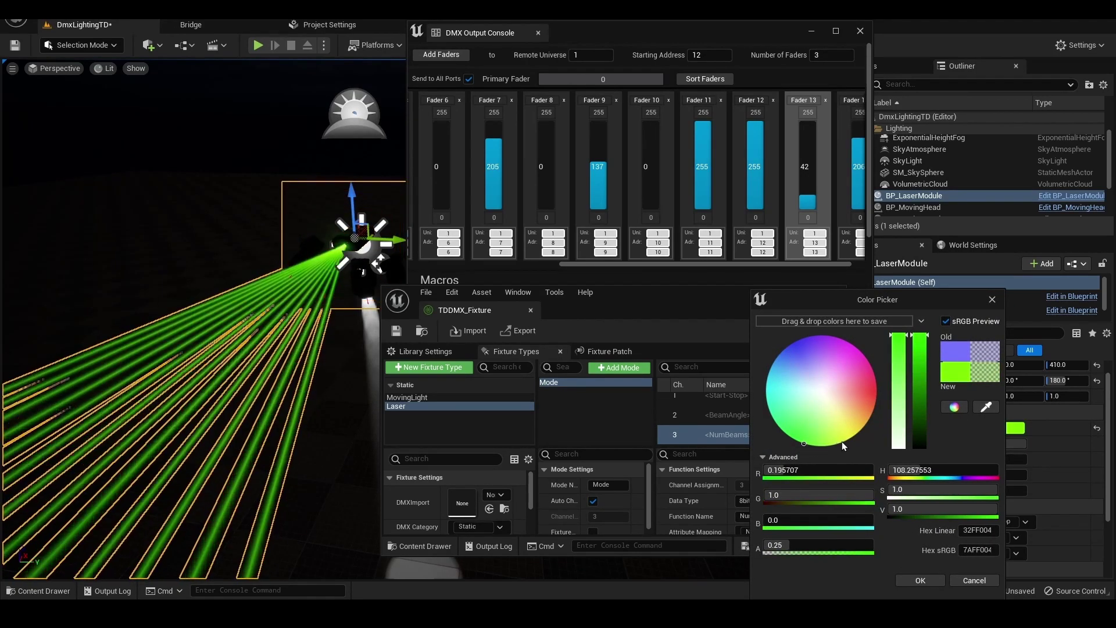
click(851, 434)
click(992, 300)
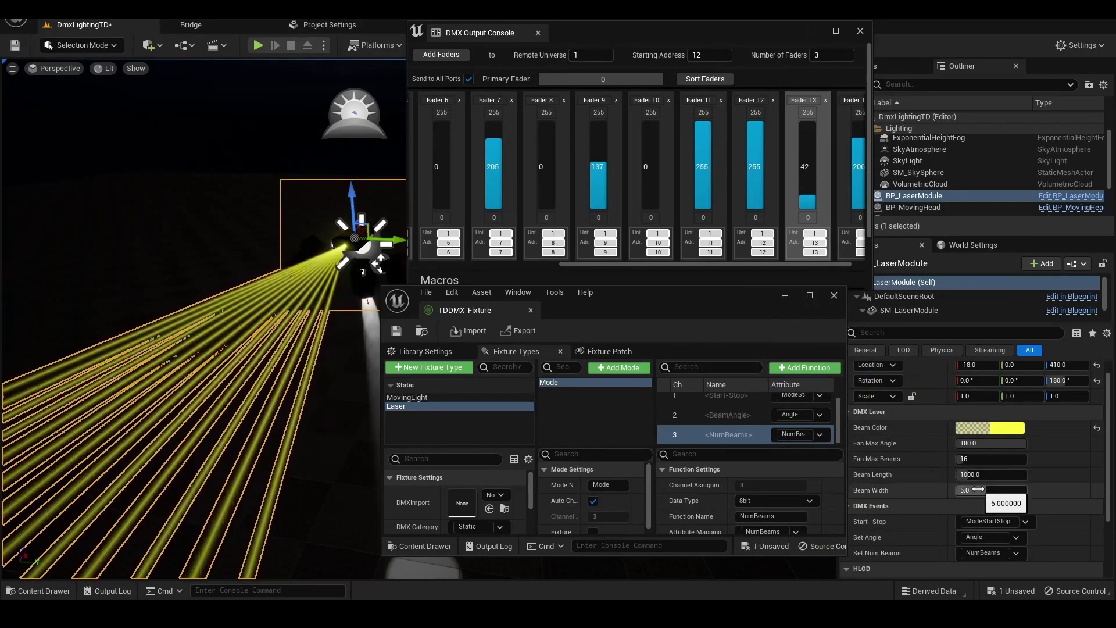
Move the output console off the viewport and put both DMX windows away to reveal the whole level
scroll(558, 116, right, 1)
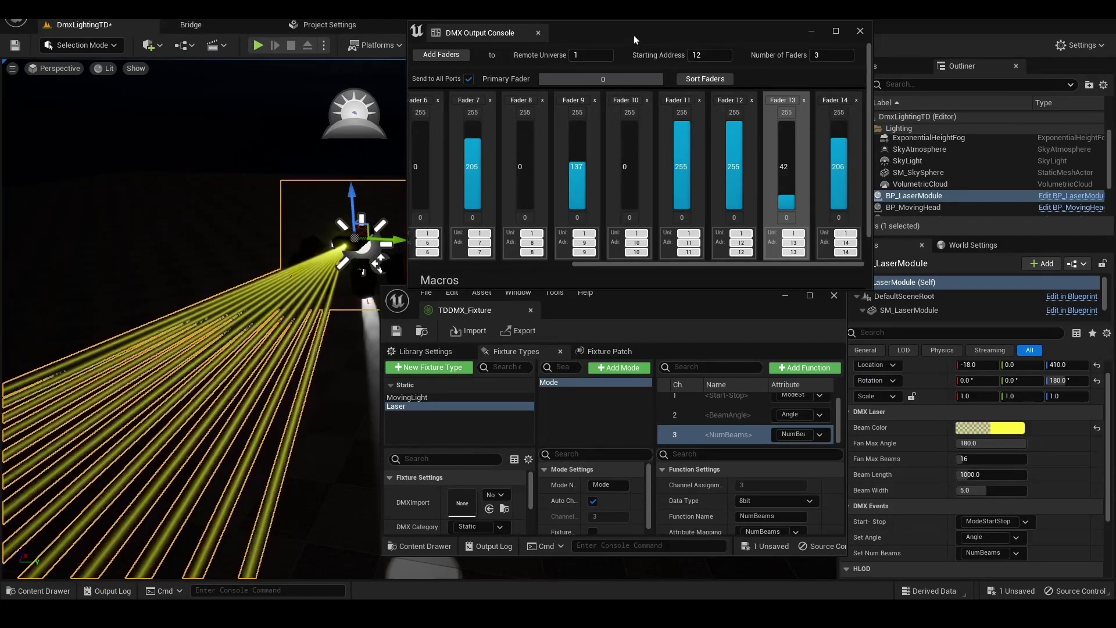
drag(634, 35, 849, 21)
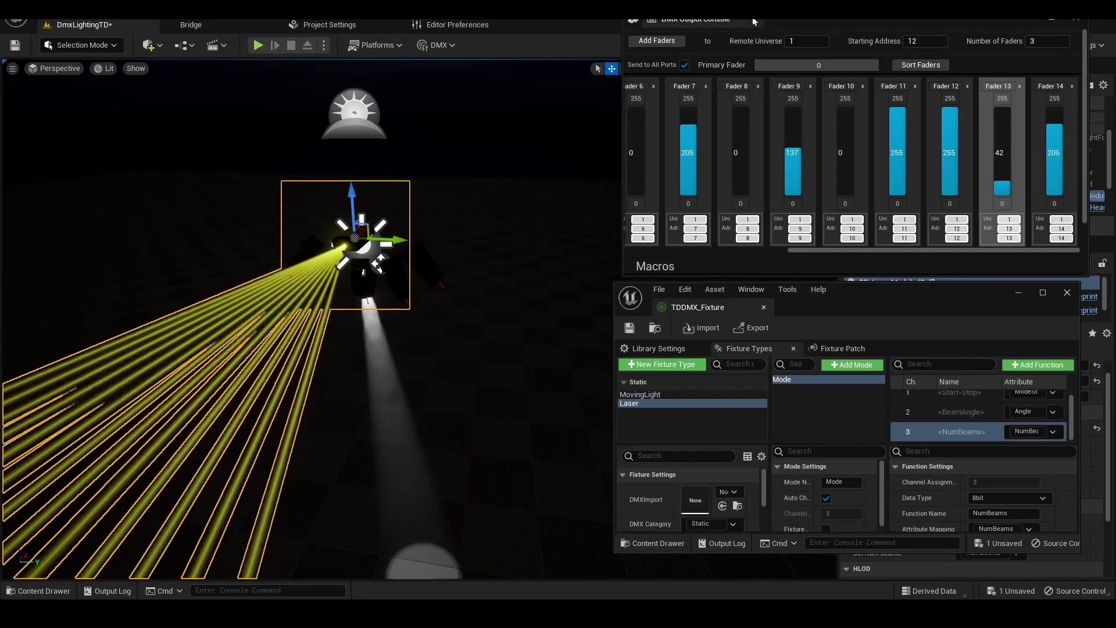
click(764, 307)
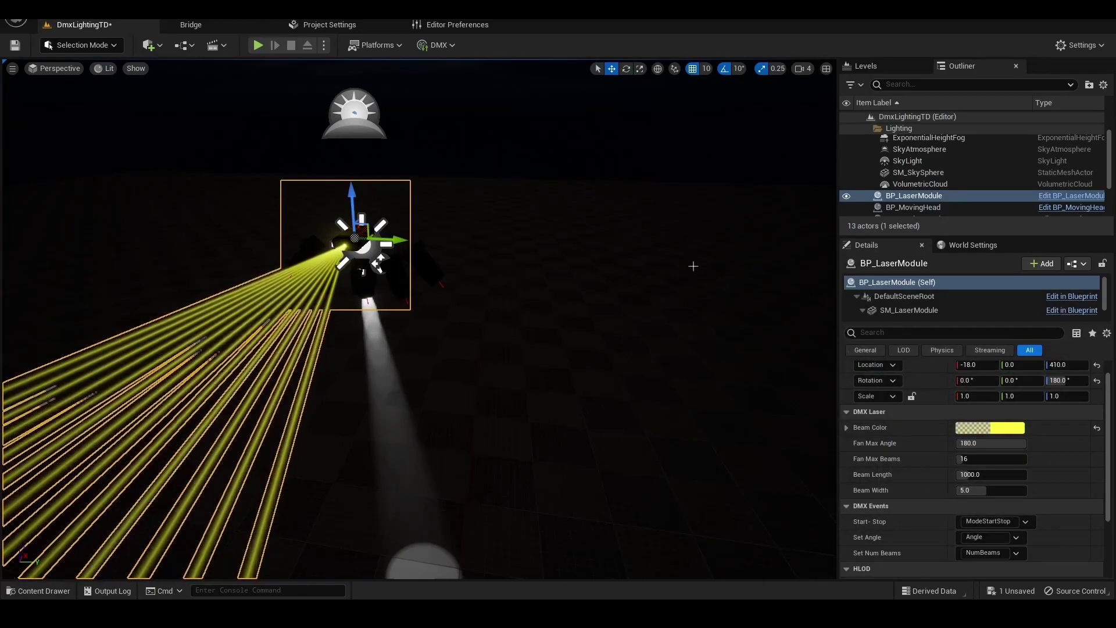
Focus the view on the laser module and brighten the level by setting the DirectionalLight's intensity to 6 lux
double_click(914, 196)
scroll(927, 154, up, 1)
click(918, 139)
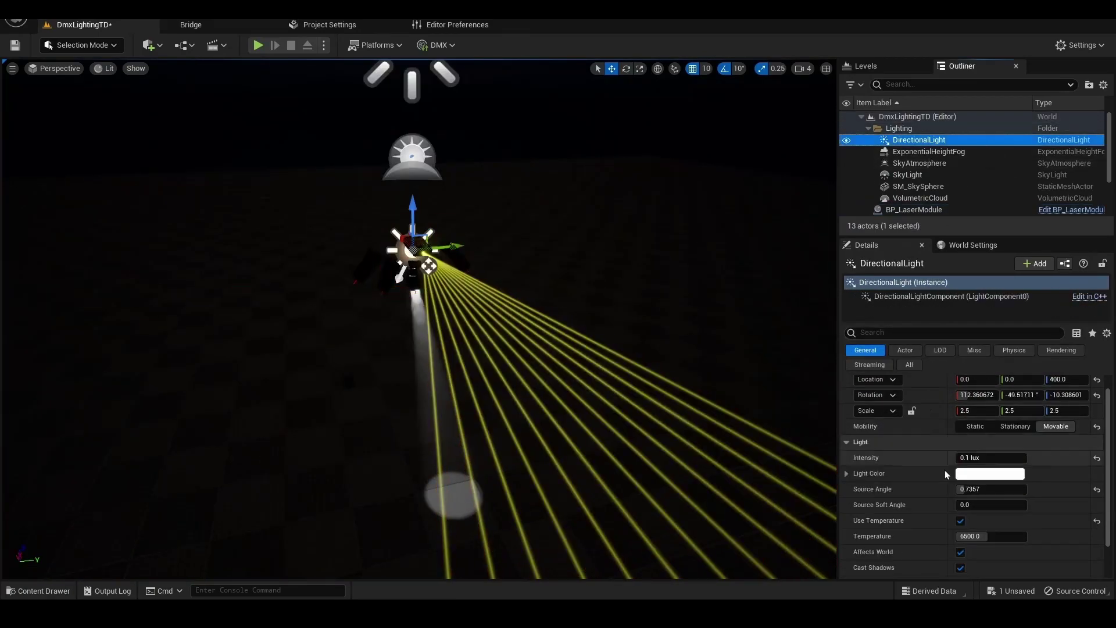
click(966, 458)
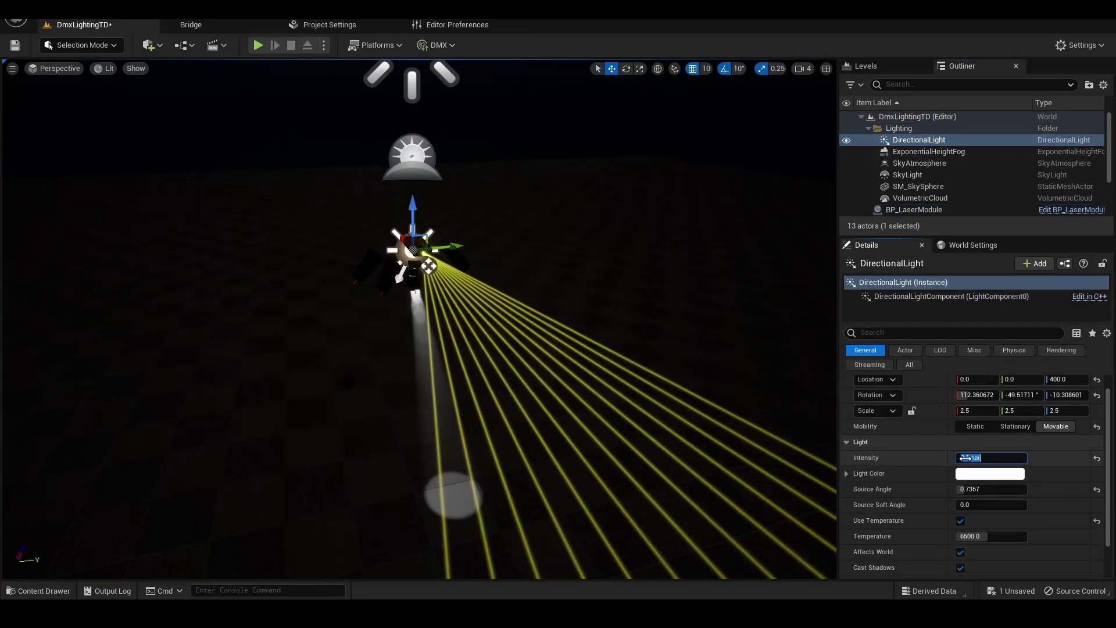
key(BackSpace)
text(6)
key(Return)
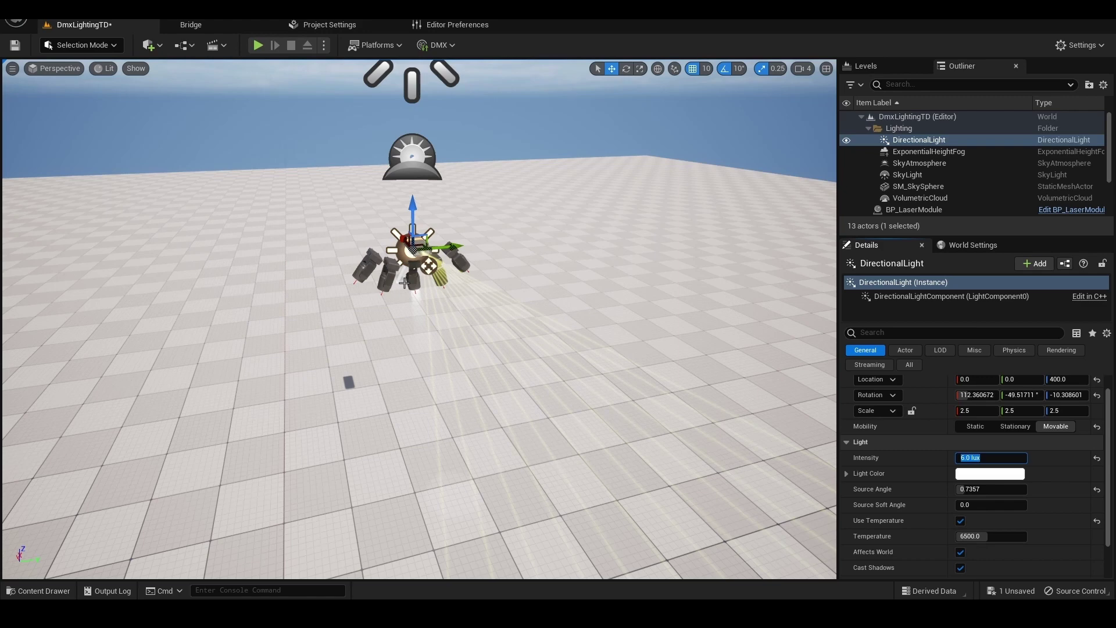
Assign the TDDMX_Fixture library and the MovingLight fixture patch to BP_MovingHead2
mouse_move(401, 293)
right_down()
mouse_move(398, 309)
mouse_move(398, 280)
right_up()
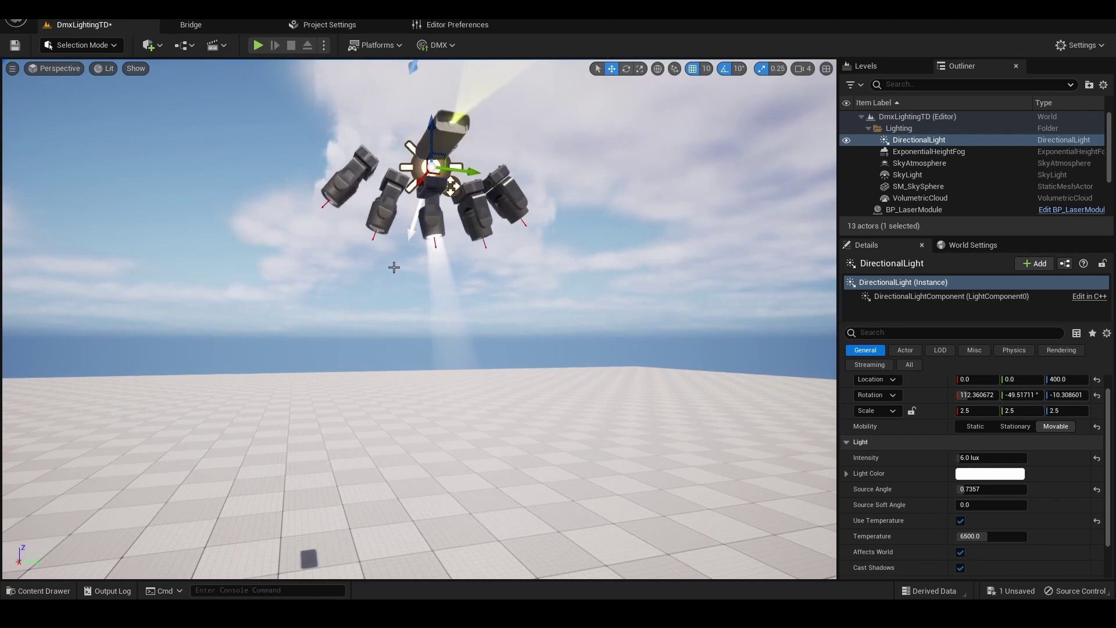
click(386, 212)
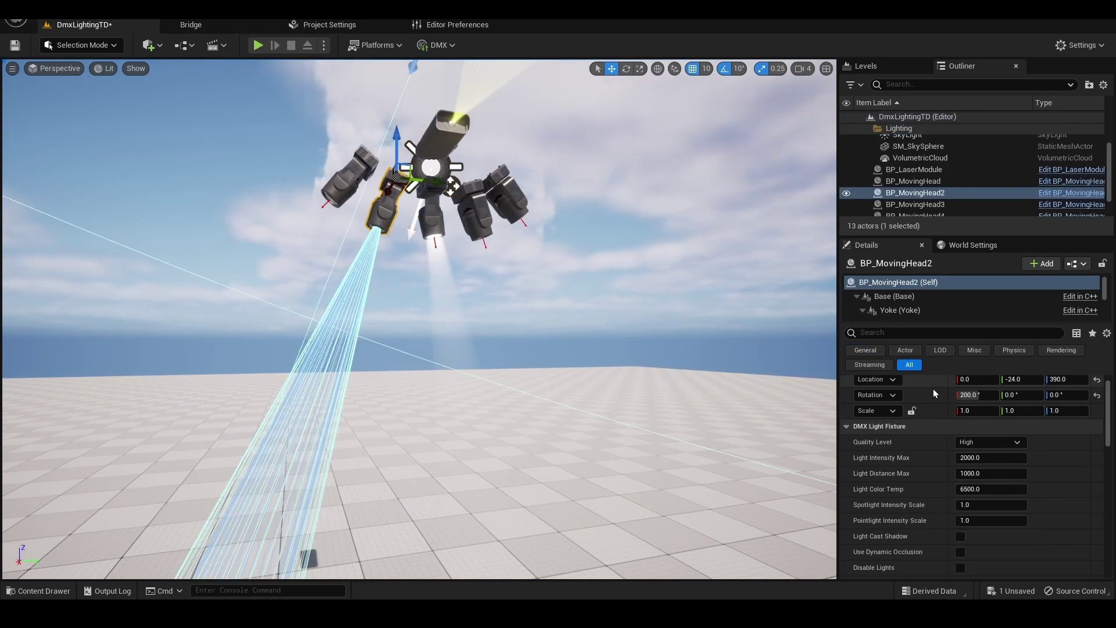
scroll(930, 388, down, 5)
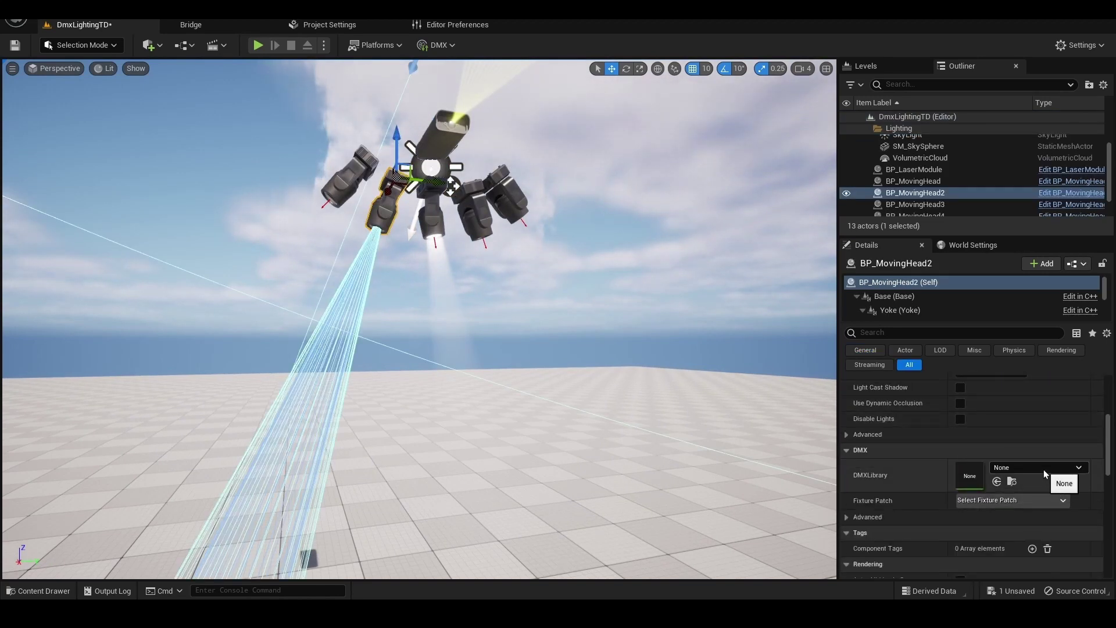
click(1044, 469)
click(996, 375)
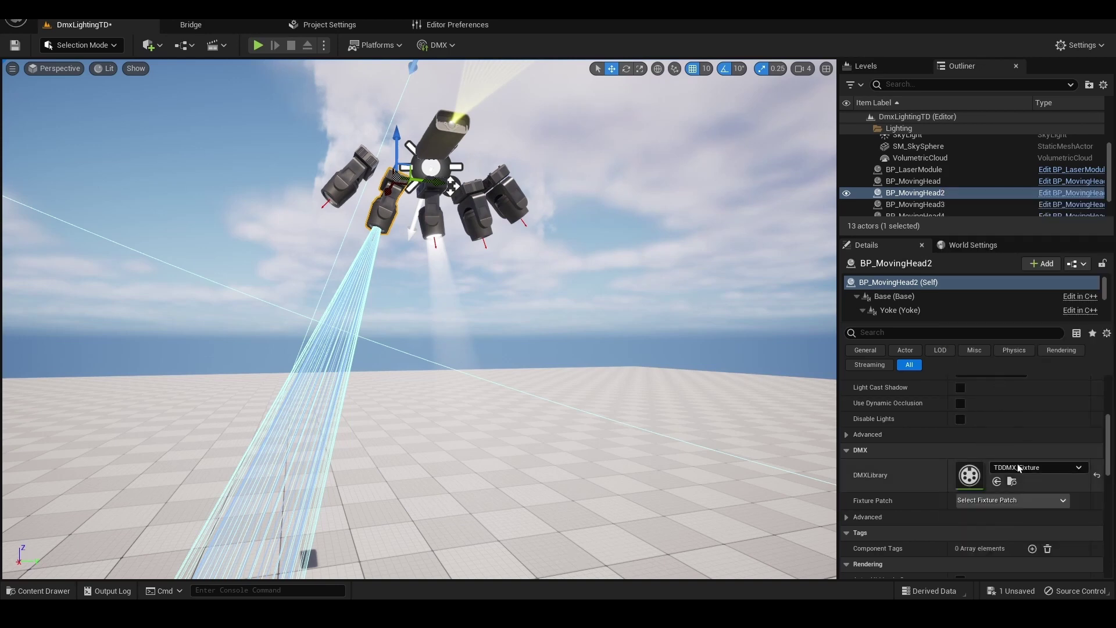
click(1021, 501)
click(990, 530)
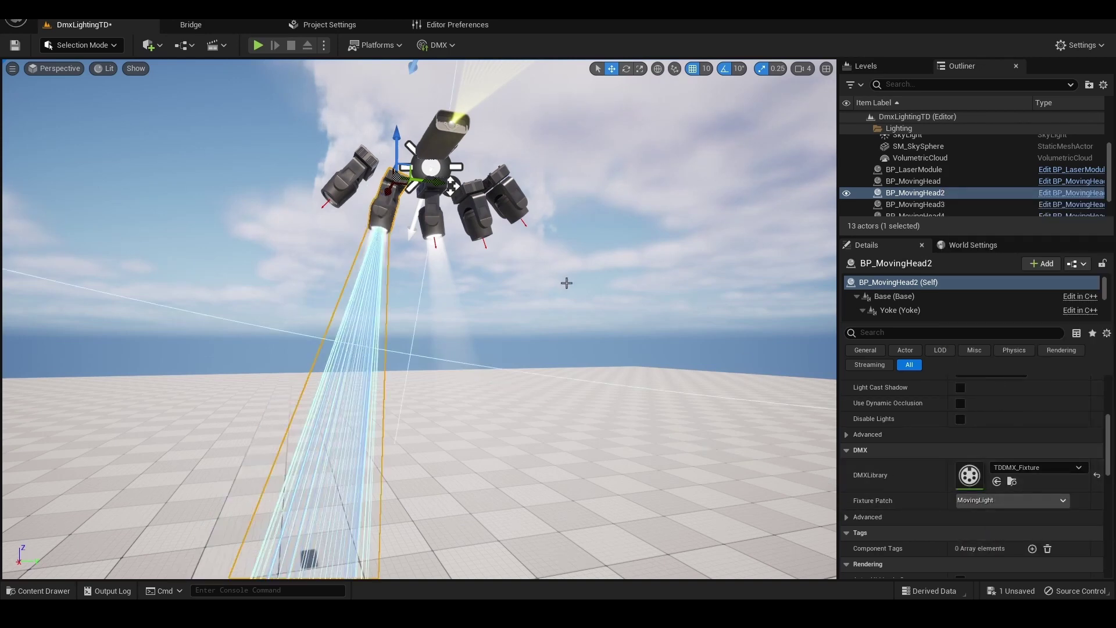
Link the leftmost moving head and BP_MovingHead3 to the MovingLight patch of the TDDMX_Fixture library
click(1002, 501)
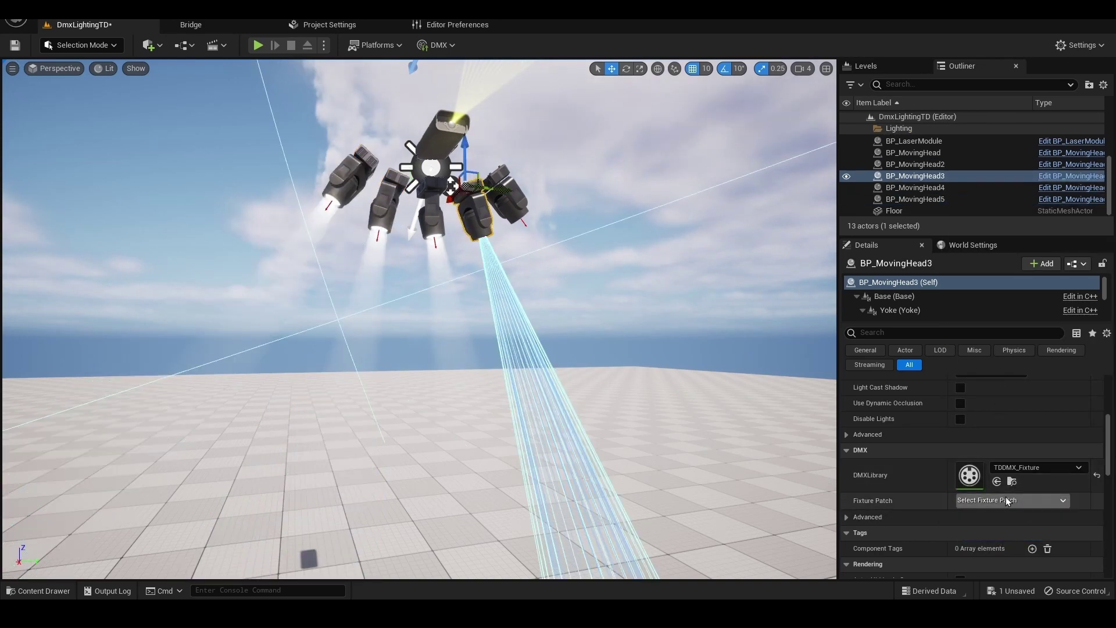
click(1002, 499)
click(977, 527)
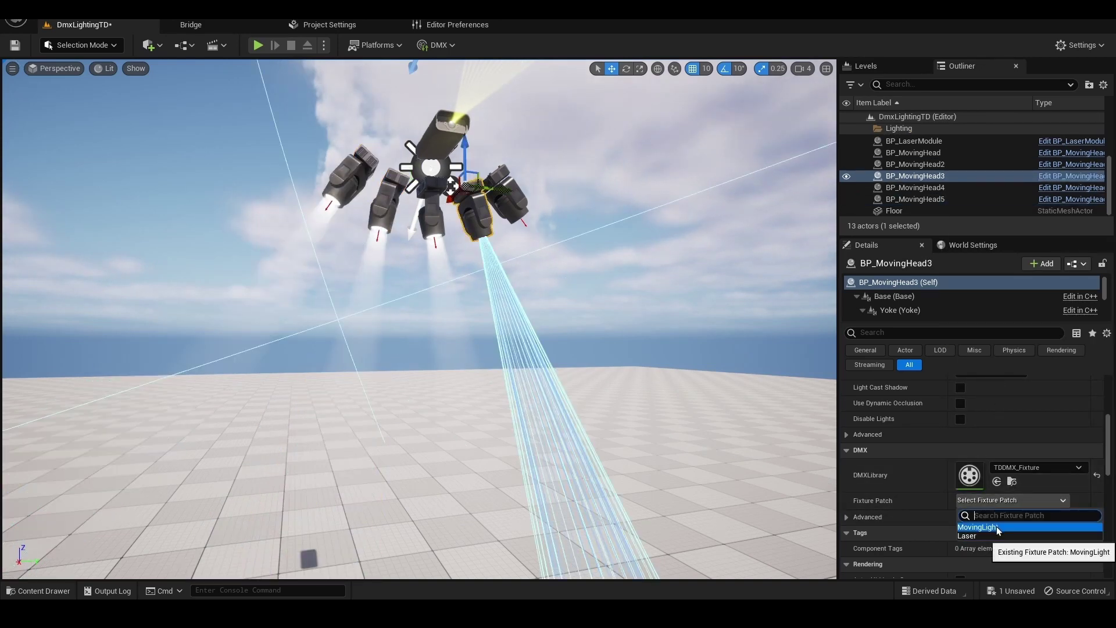
Assign the TDDMX_Fixture library and the MovingLight patch to BP_MovingHead4
click(447, 134)
click(505, 195)
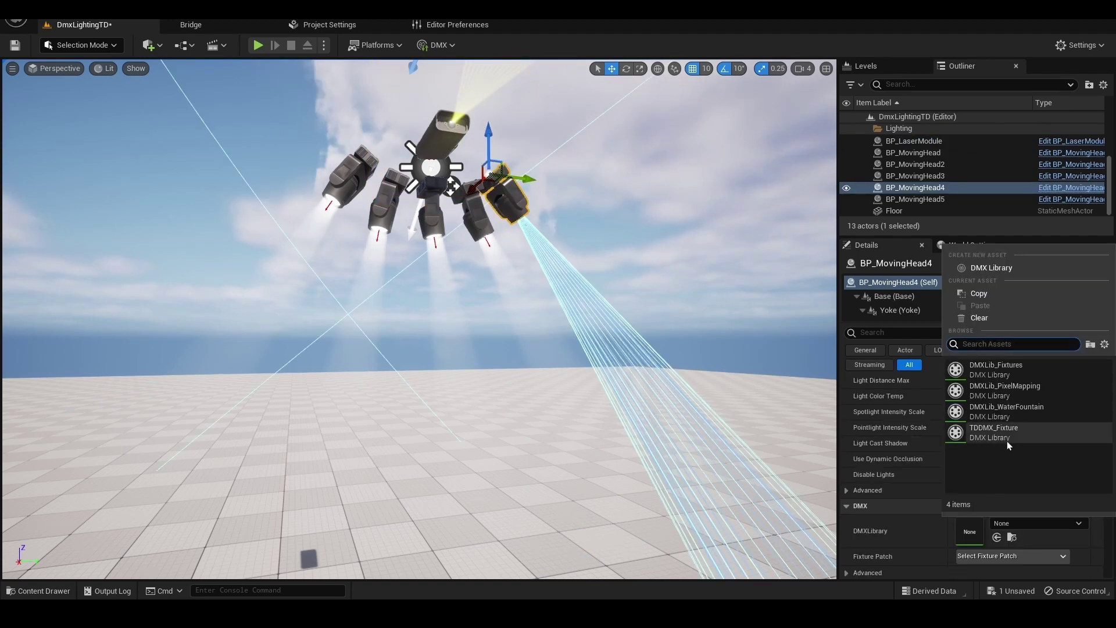
click(1021, 555)
click(1012, 583)
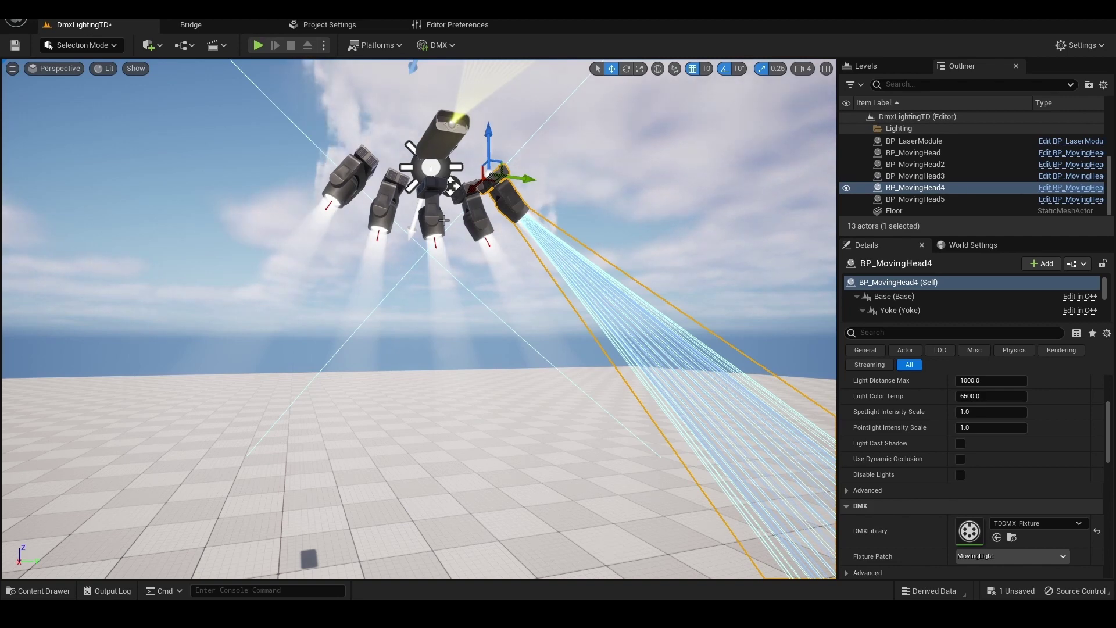
Add a Cone shape to the level on the floor below the light rig
right_drag(444, 220, 459, 249)
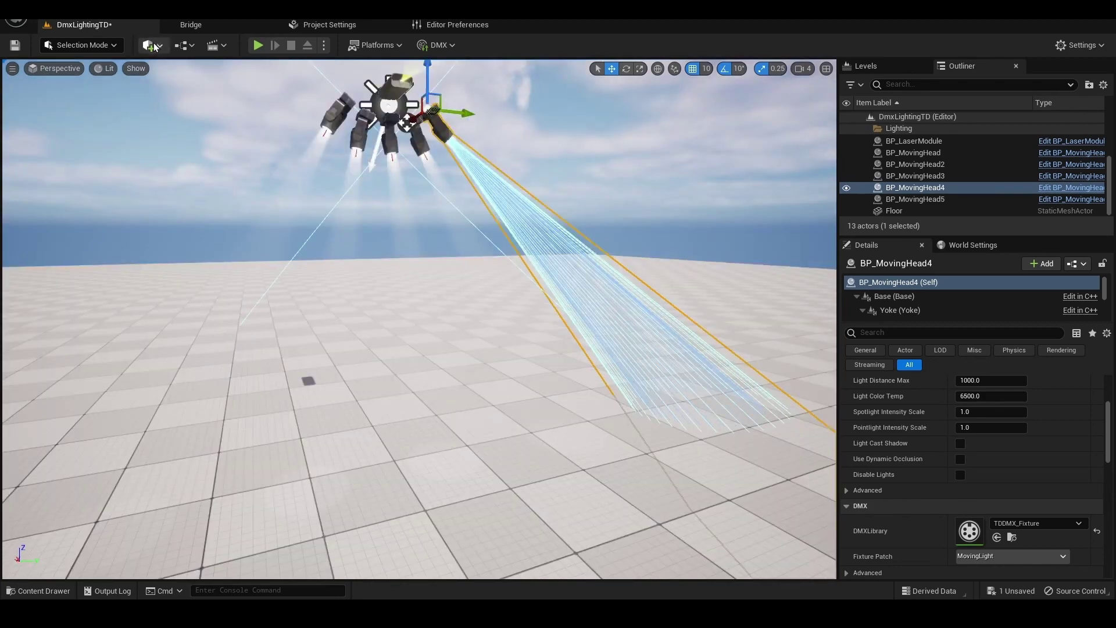
click(152, 45)
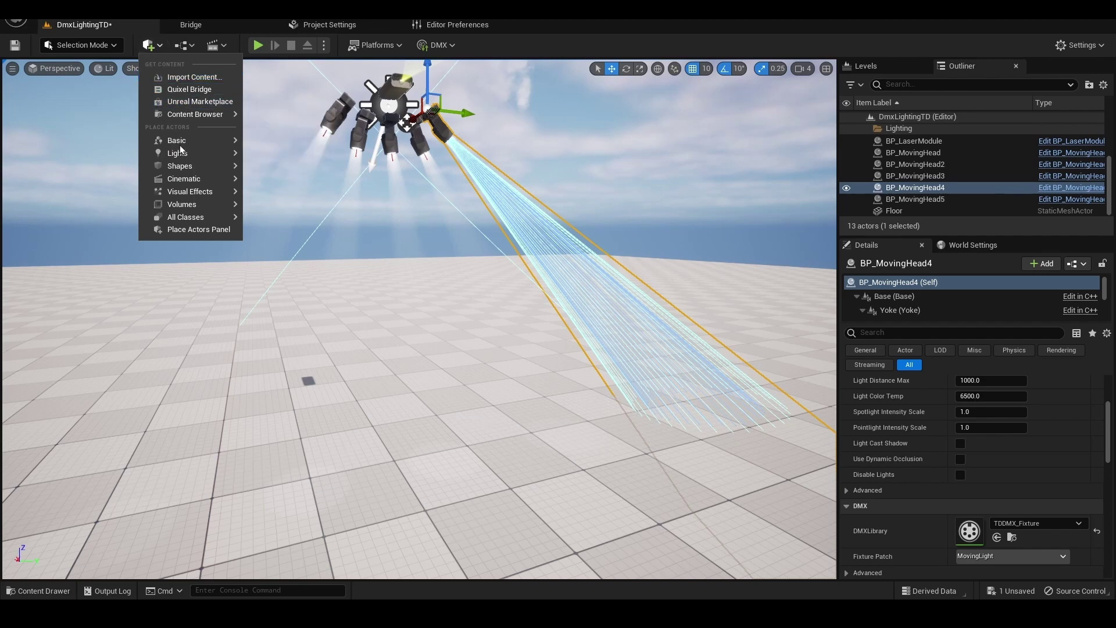
mouse_move(183, 168)
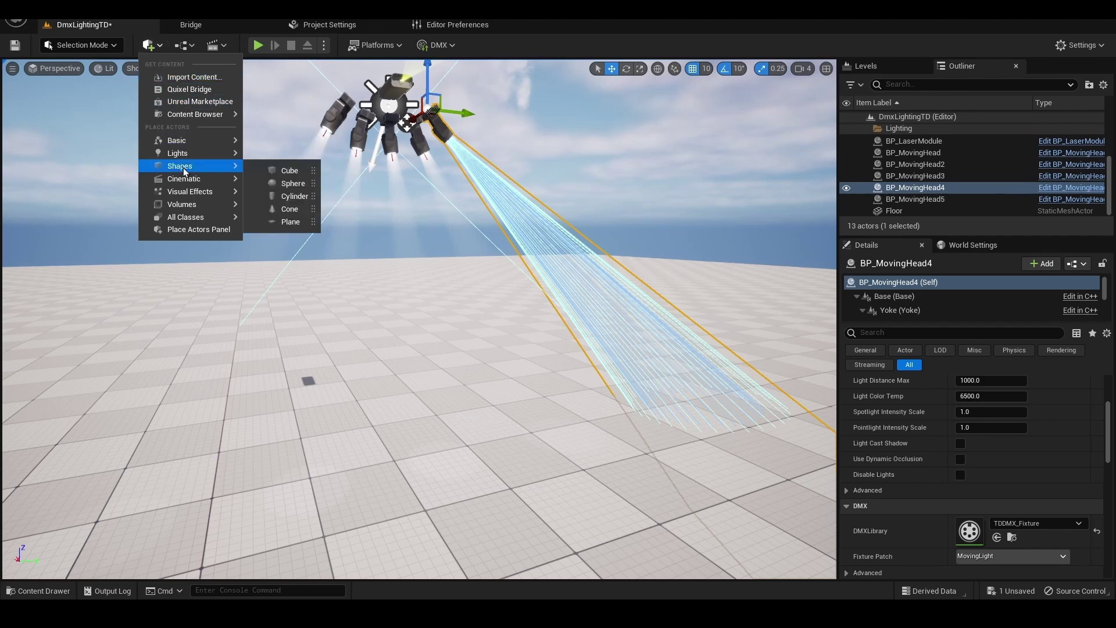
click(283, 210)
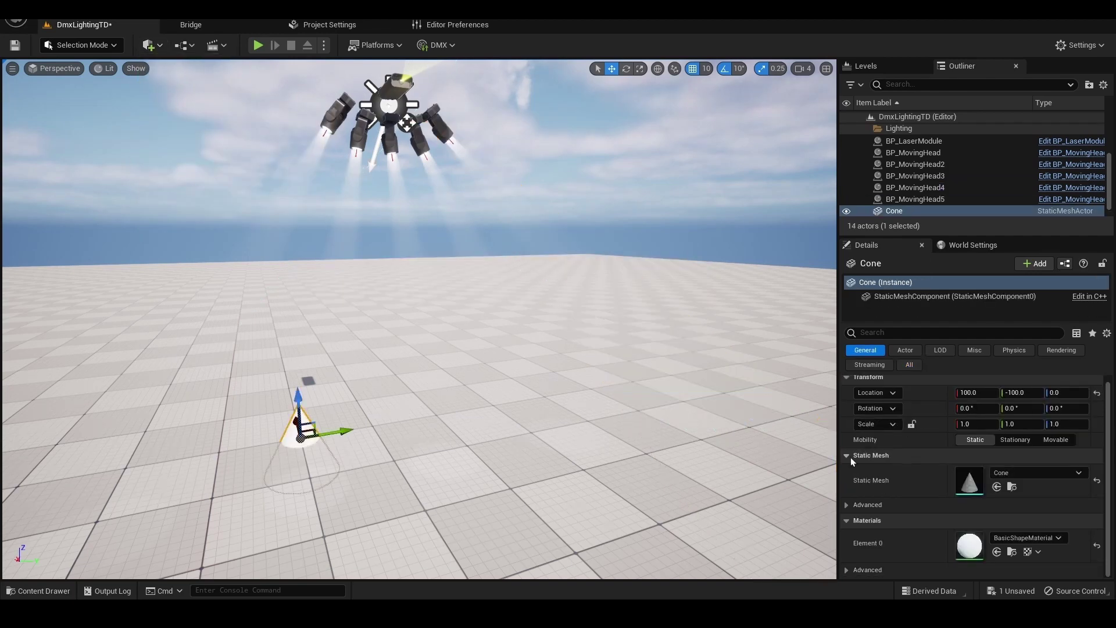
Set the cone's location to X -300, Y -389, Z 34
click(991, 392)
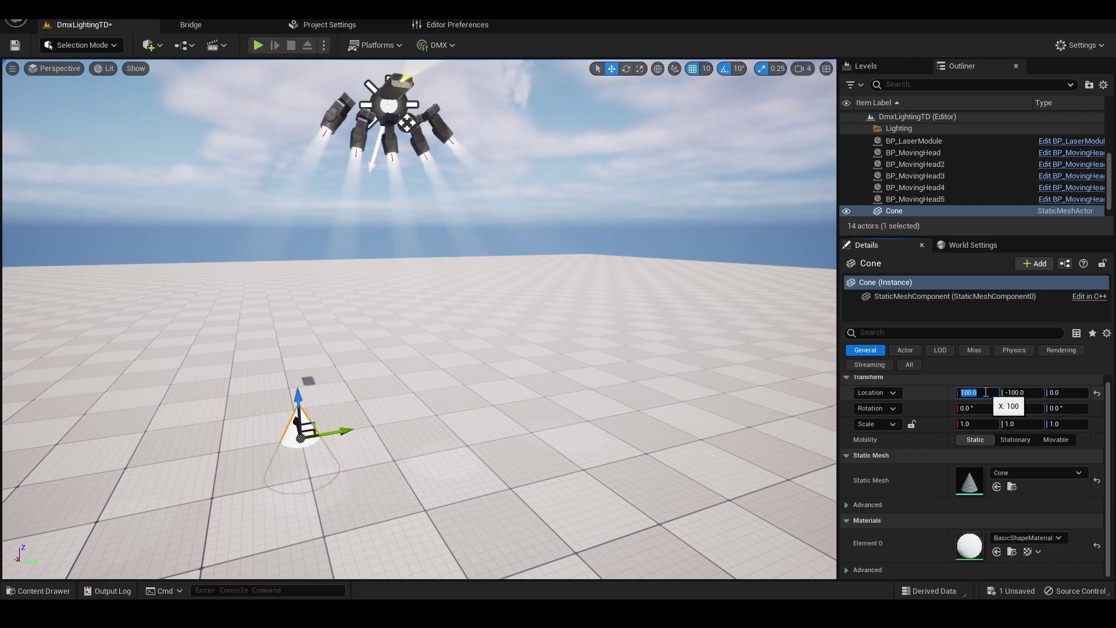
text(-300)
key(Tab)
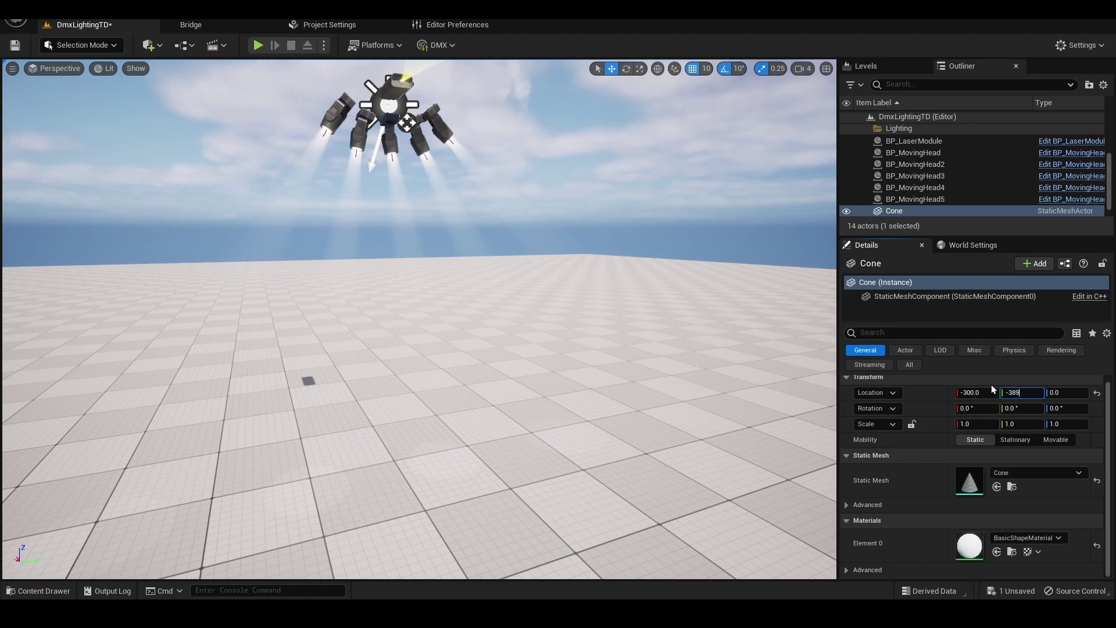
text(-389)
key(Tab)
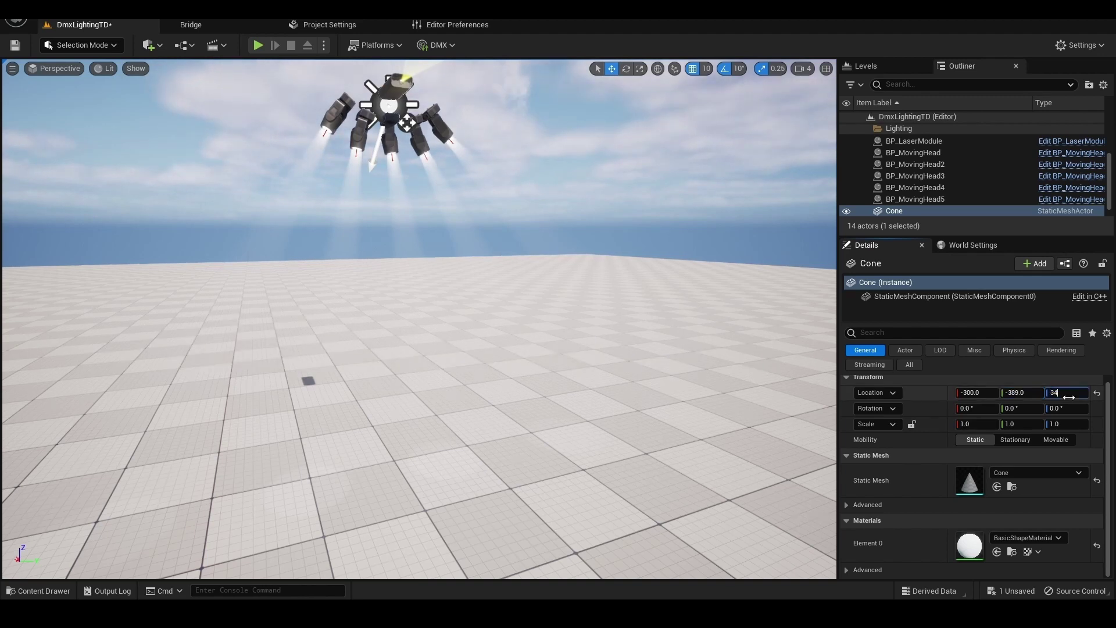
Scale the cone uniformly to 0.75 and frame it in the viewport
click(976, 423)
key(BackSpace)
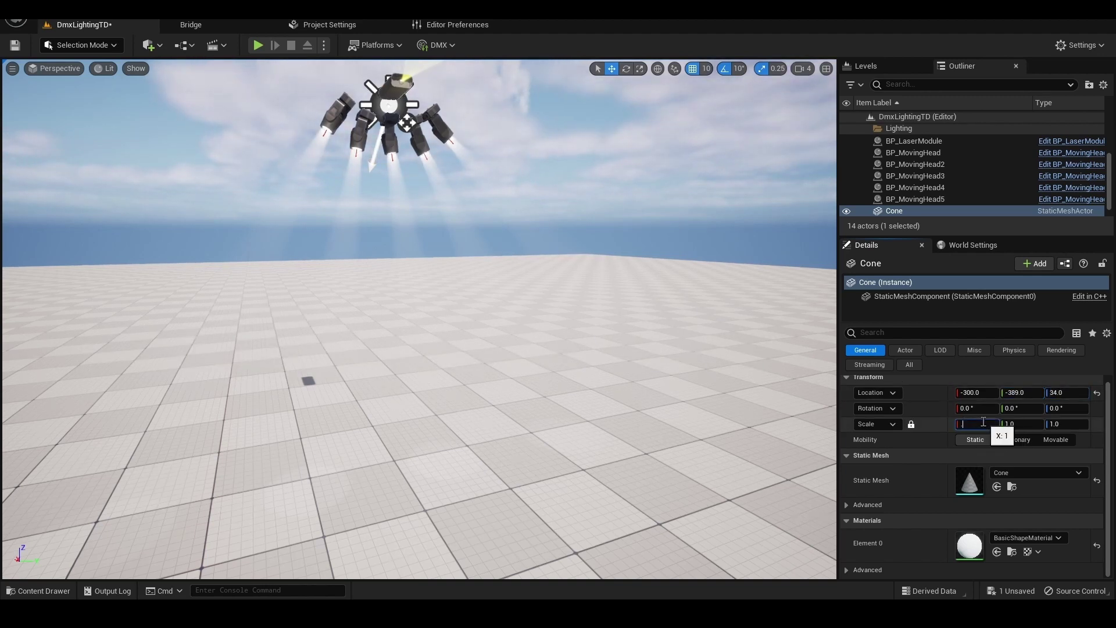
text(.75)
key(Return)
key(f)
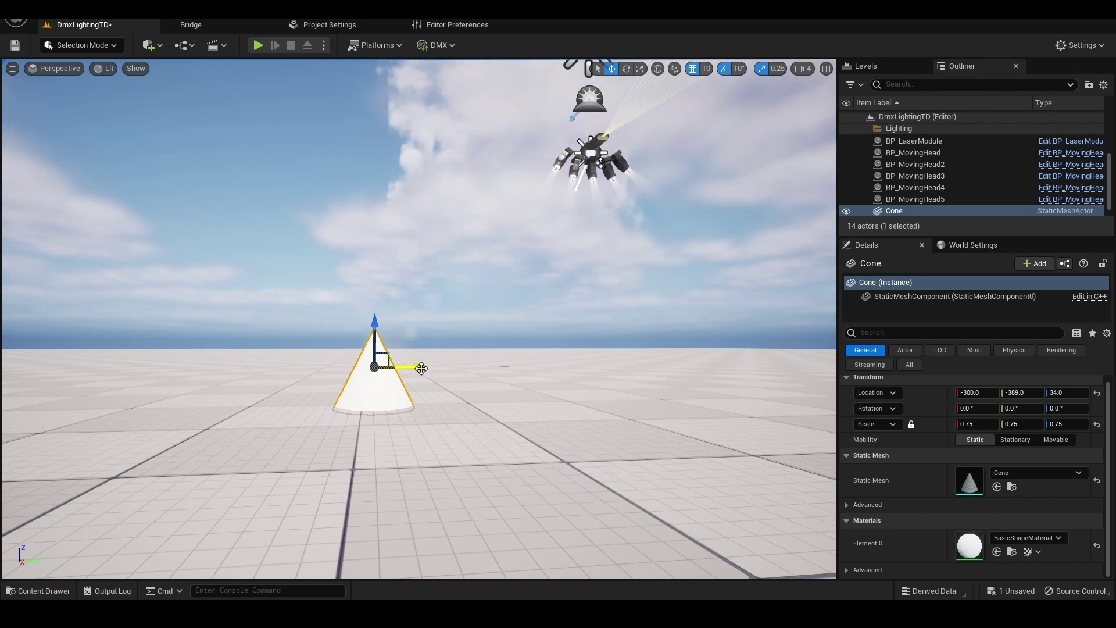
Duplicate the cone along the Y axis and set the copy's Y location to 392
alt+drag(421, 368, 629, 377)
middle_drag(630, 377, 737, 406)
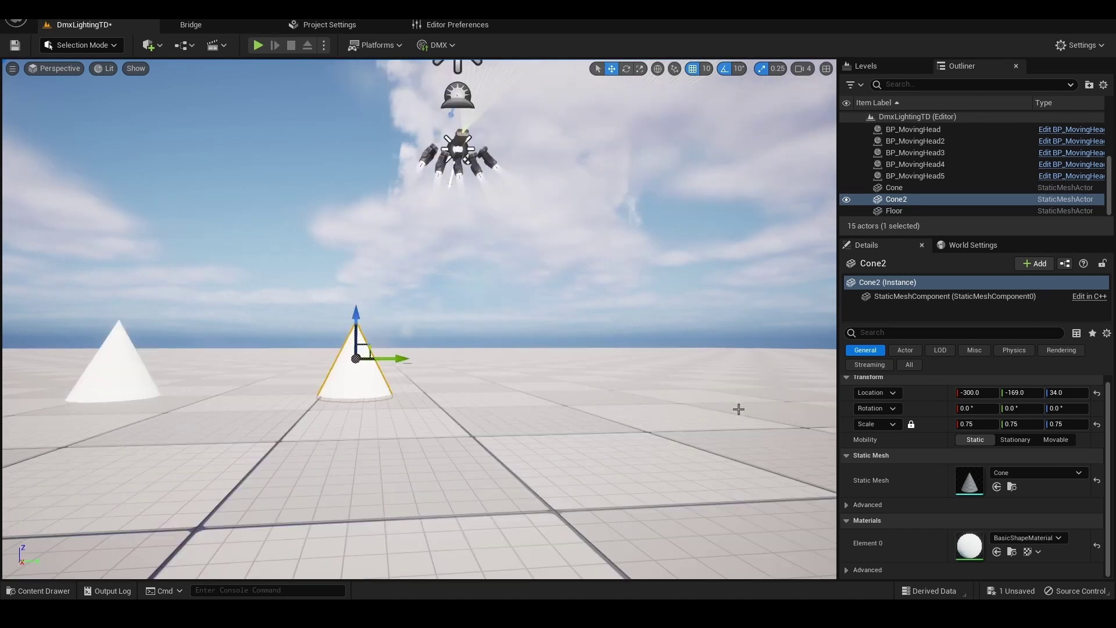
click(1018, 393)
text(3)
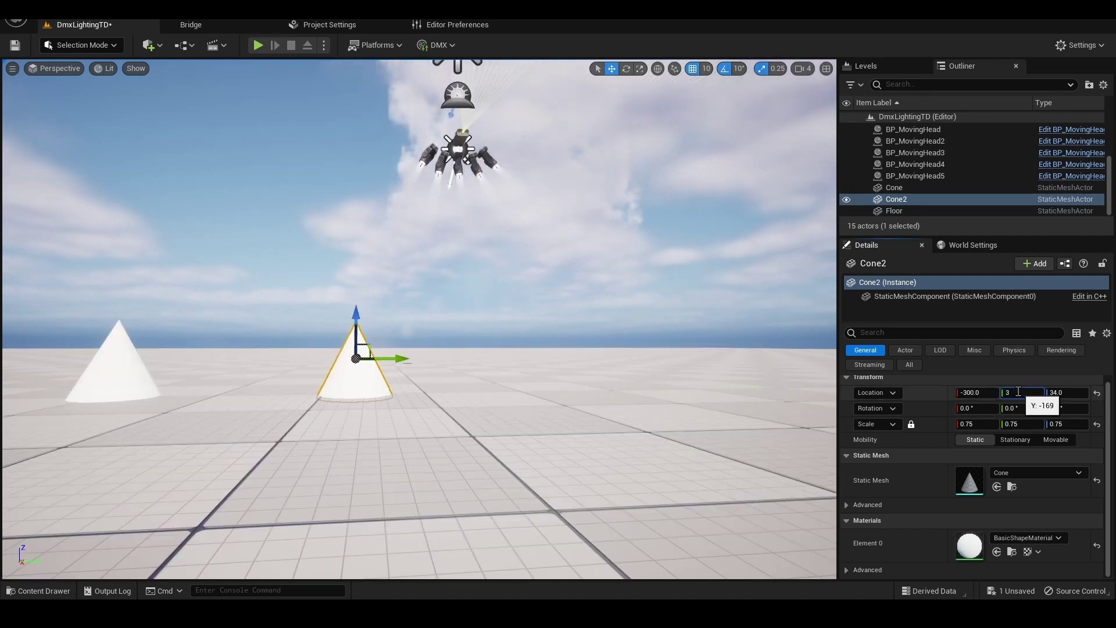
text(92)
key(Return)
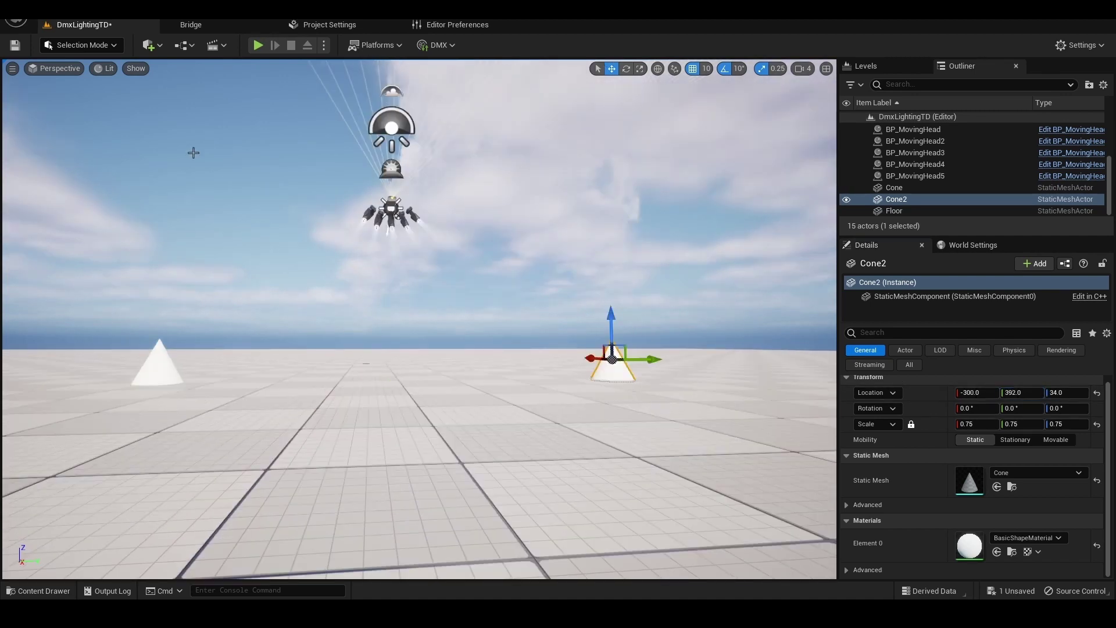
Add a Cube shape to the level on the floor between the two cones
click(151, 45)
mouse_move(181, 165)
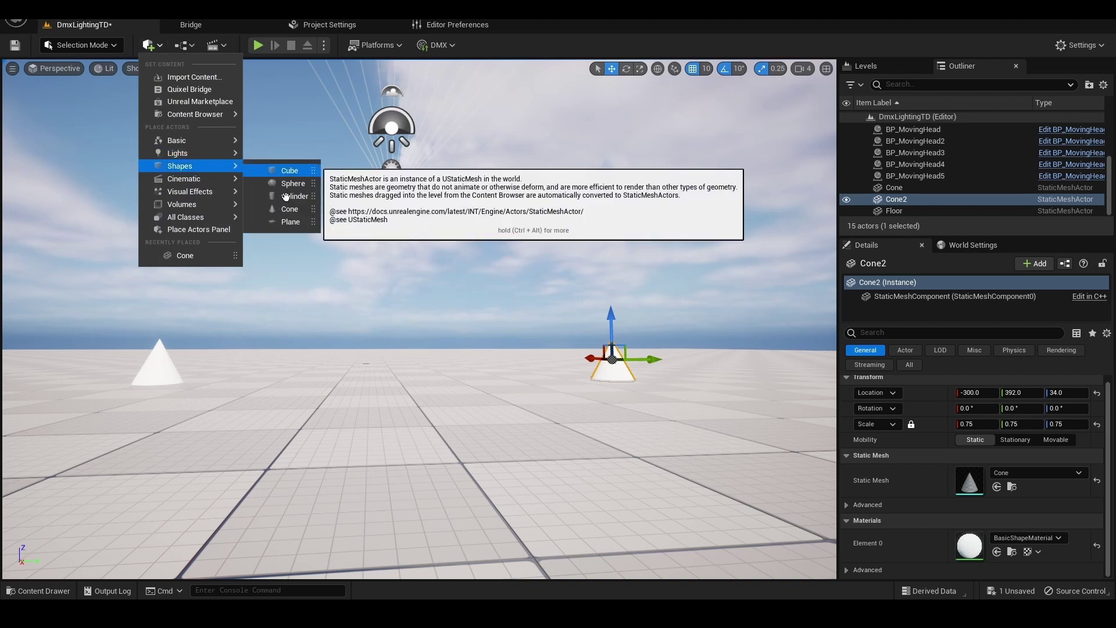
click(294, 166)
Set the cube's location to X -206, Y -167, Z 24 and scale it uniformly to 0.5
click(991, 393)
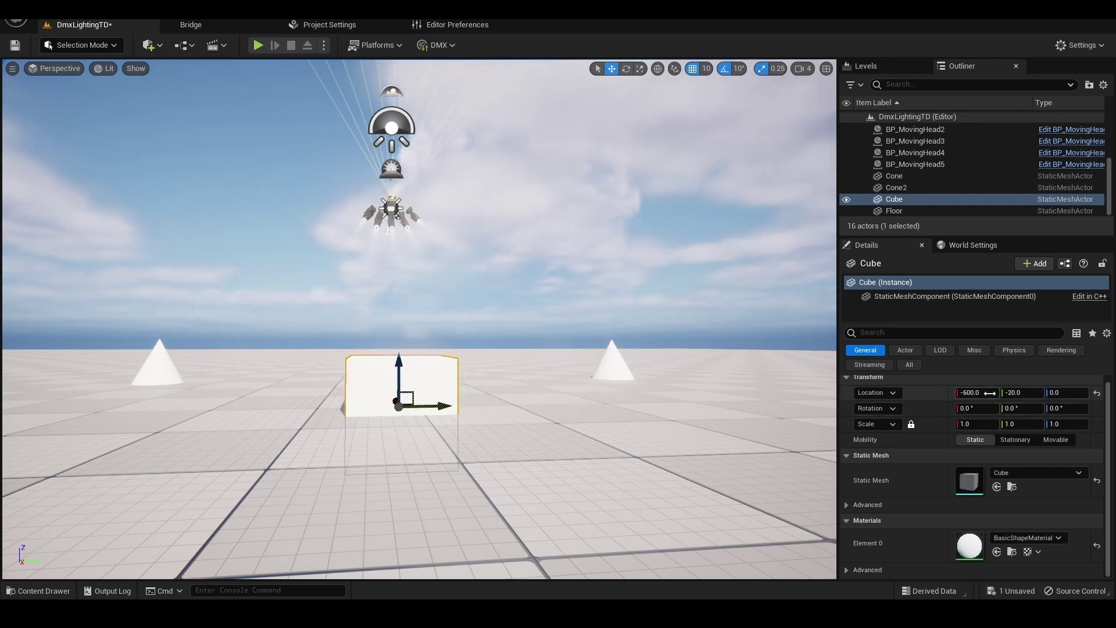
text(-)
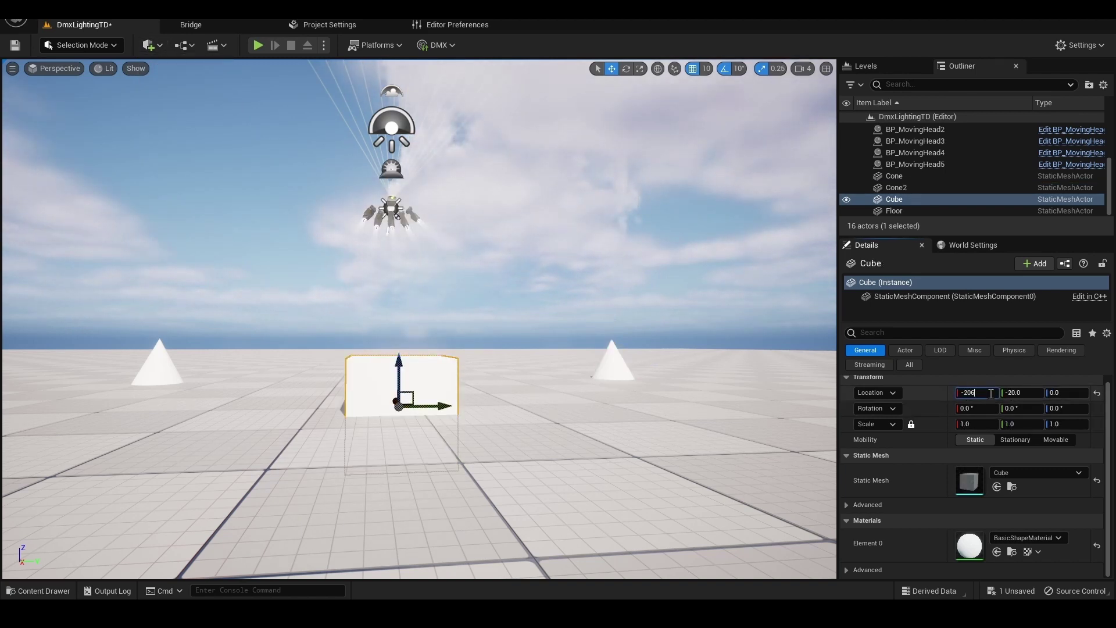
text(206)
click(1026, 394)
text(-)
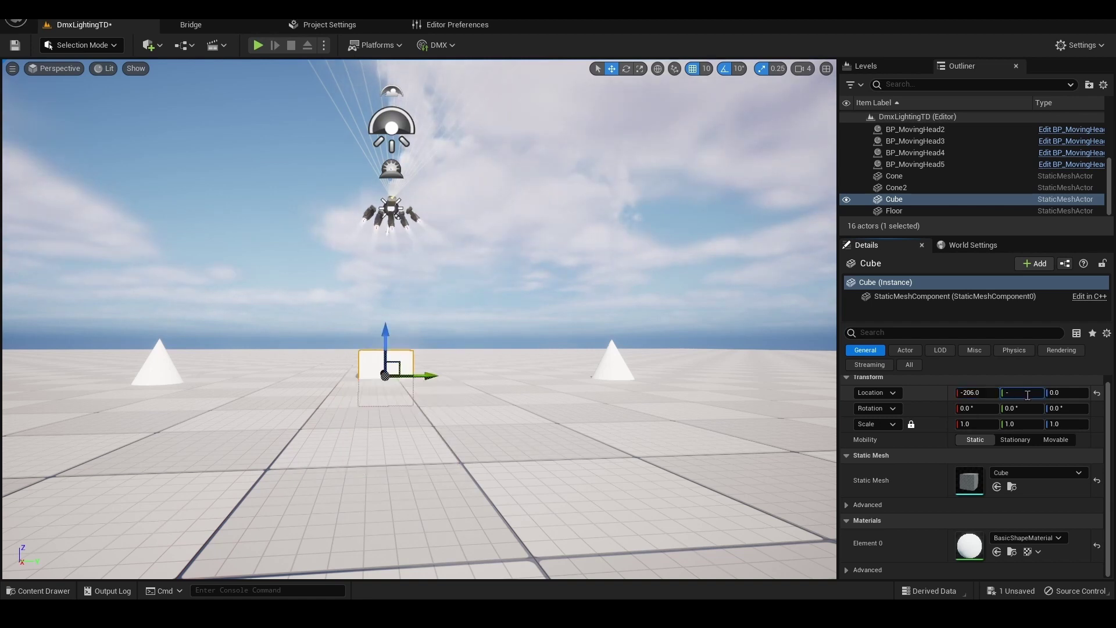
text(167)
key(Return)
click(1063, 392)
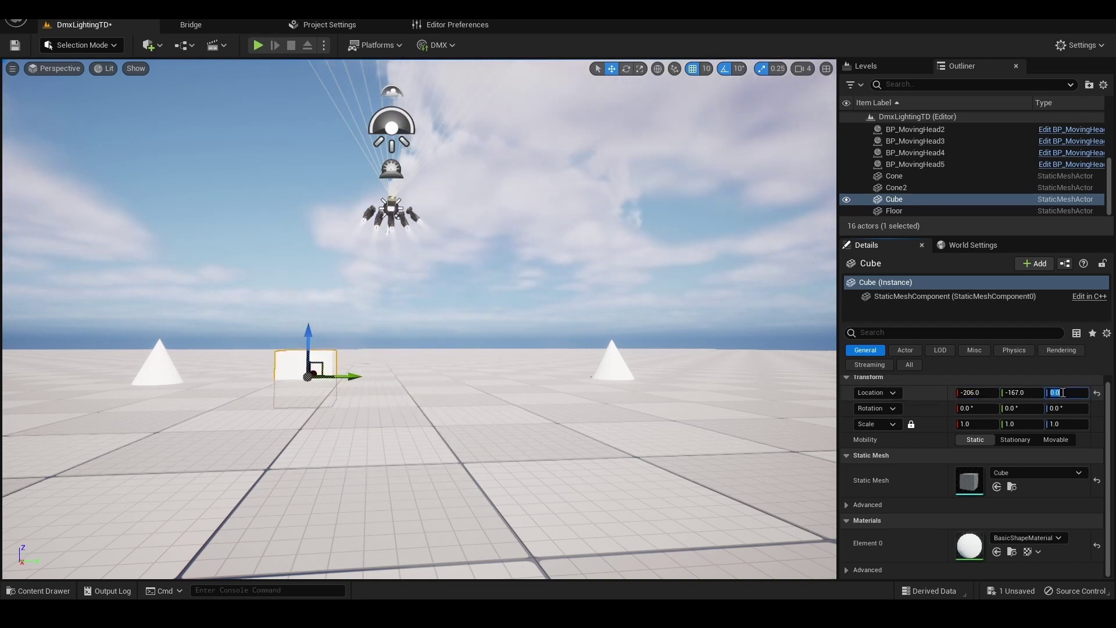
text(24)
key(Return)
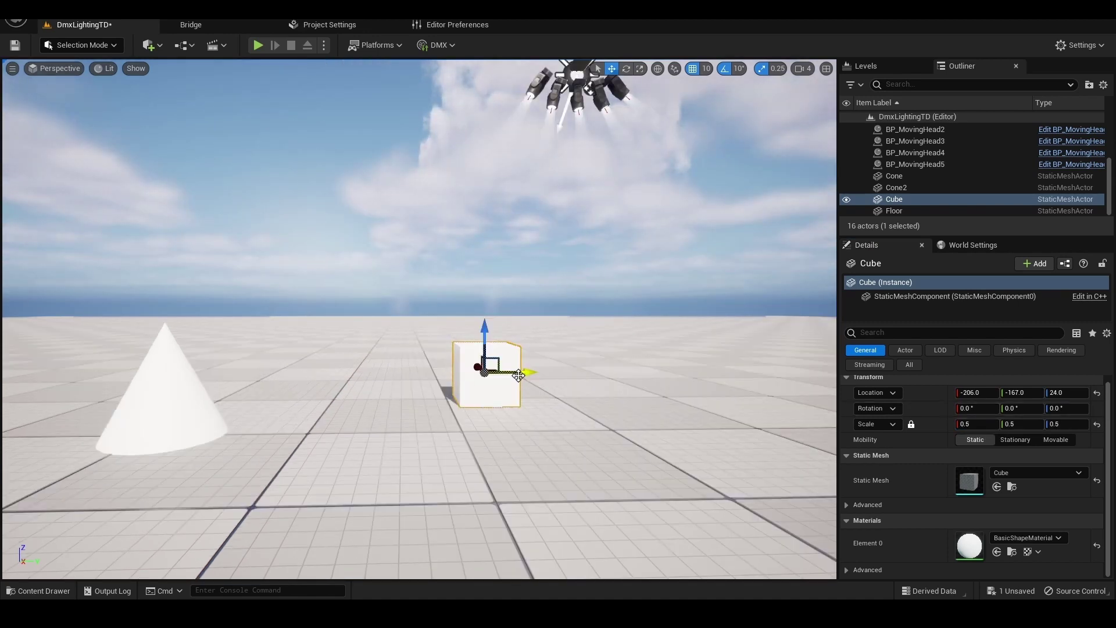
Duplicate the cube along the Y axis and set the copy's Y location to 167
alt+drag(518, 376, 785, 385)
key(f)
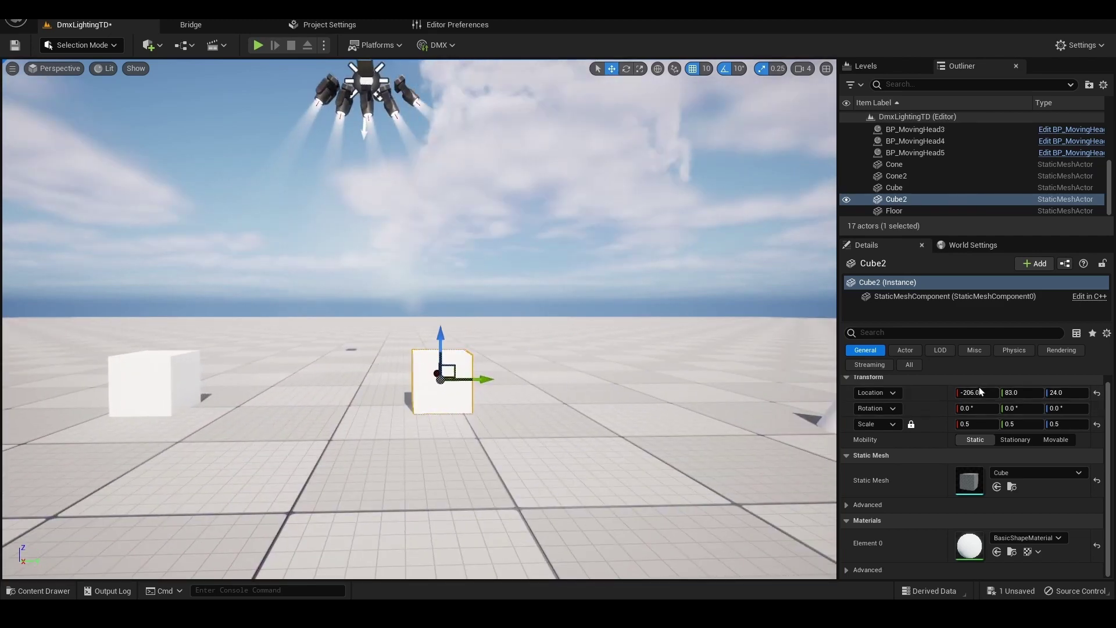
click(1025, 393)
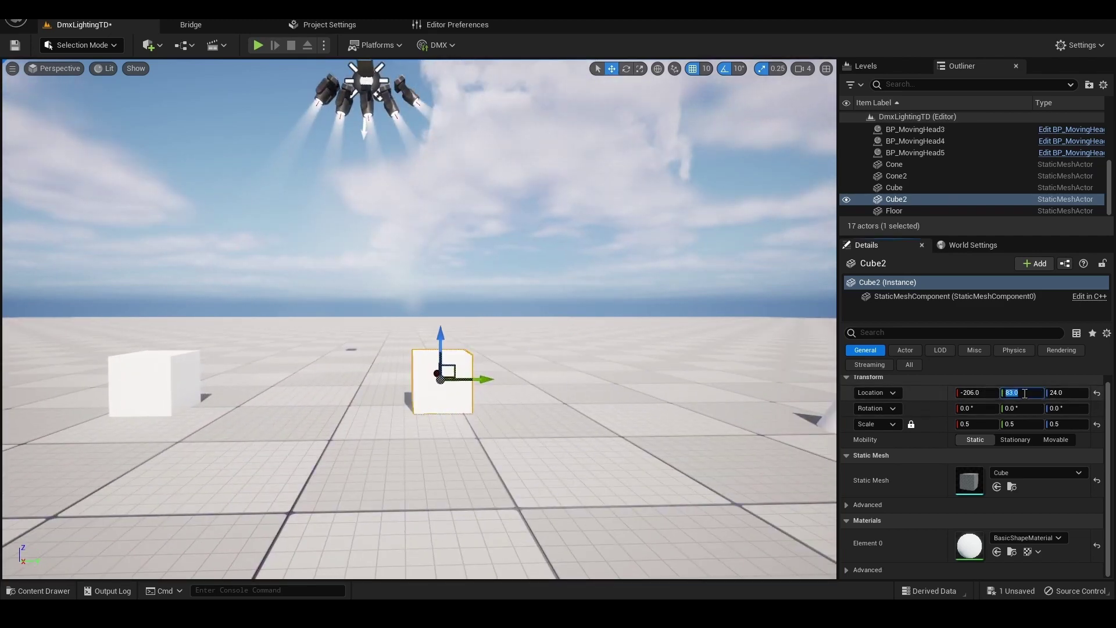
text(-167)
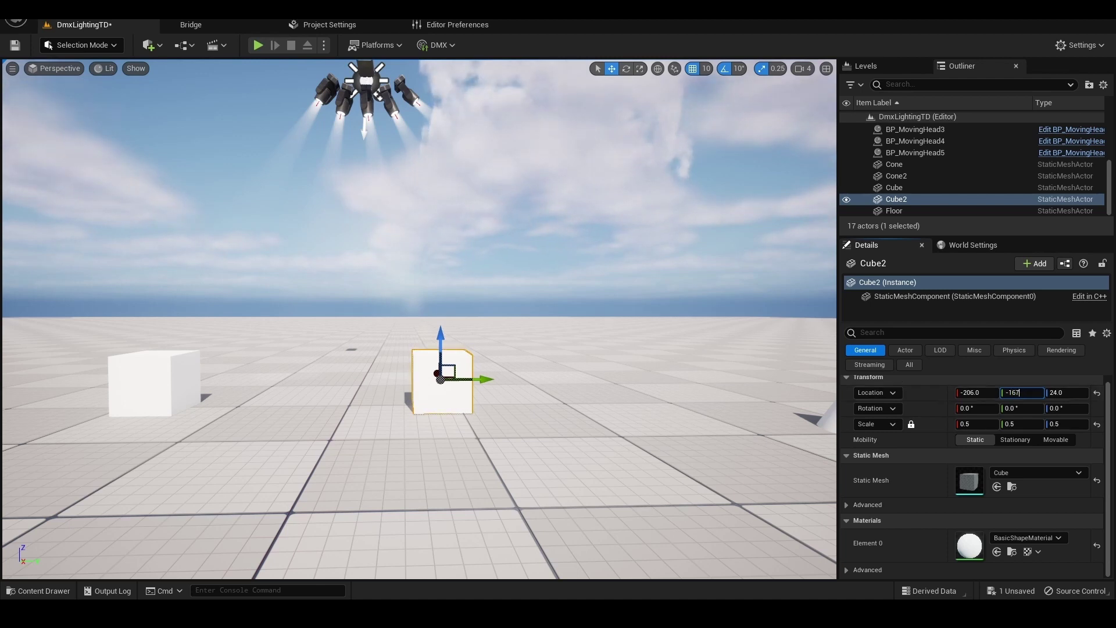
key(Return)
click(1025, 393)
text(1)
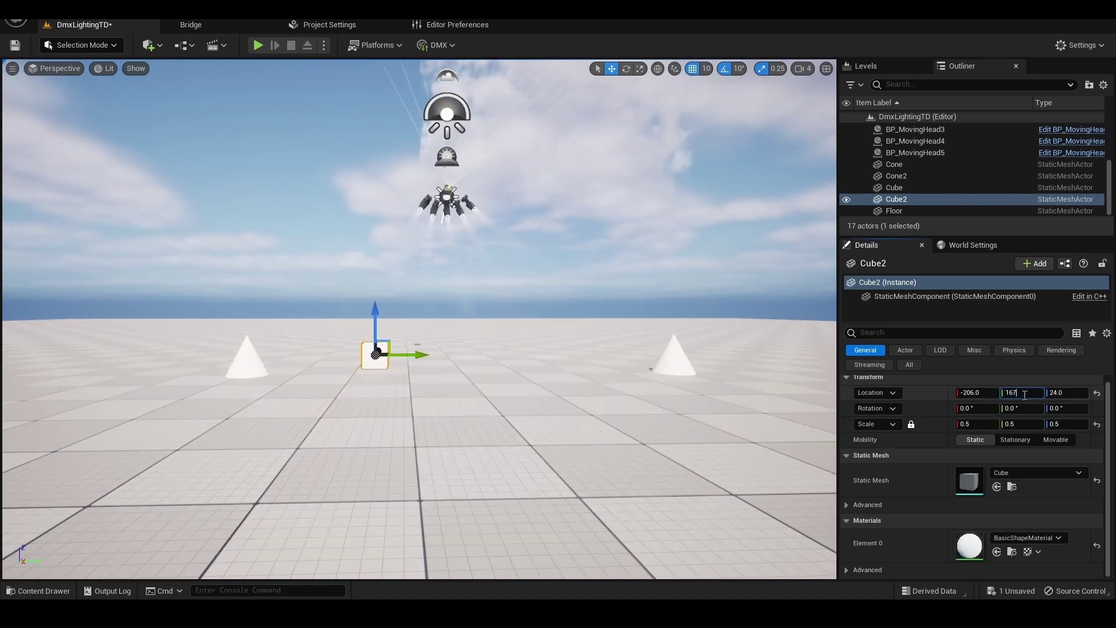
key(Return)
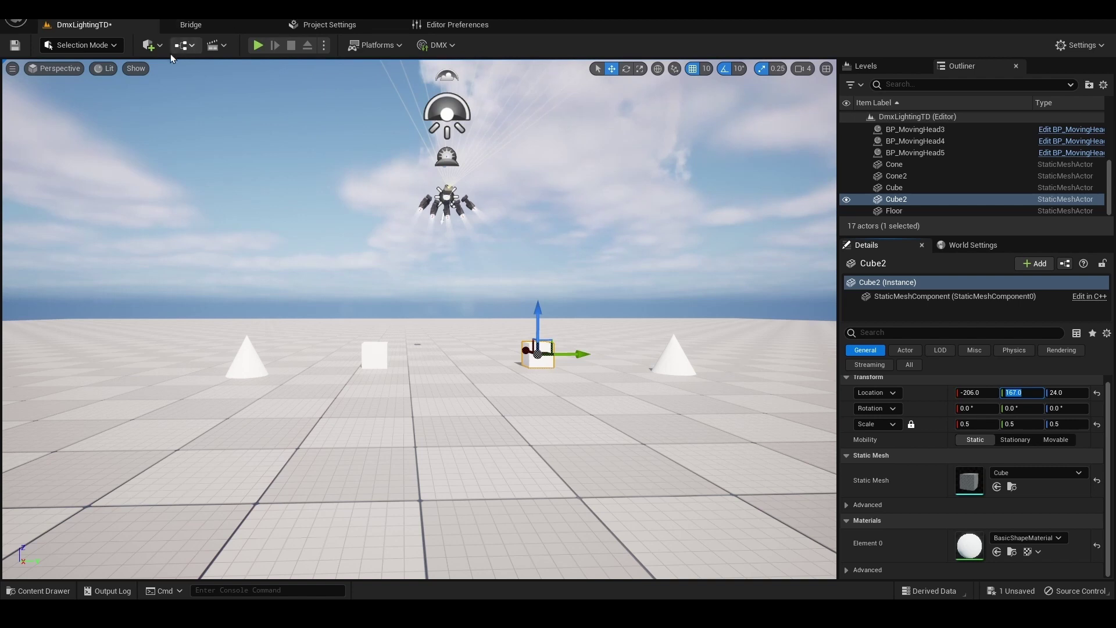
Add a Sphere shape to the level on the floor between the two cubes
click(152, 45)
mouse_move(191, 165)
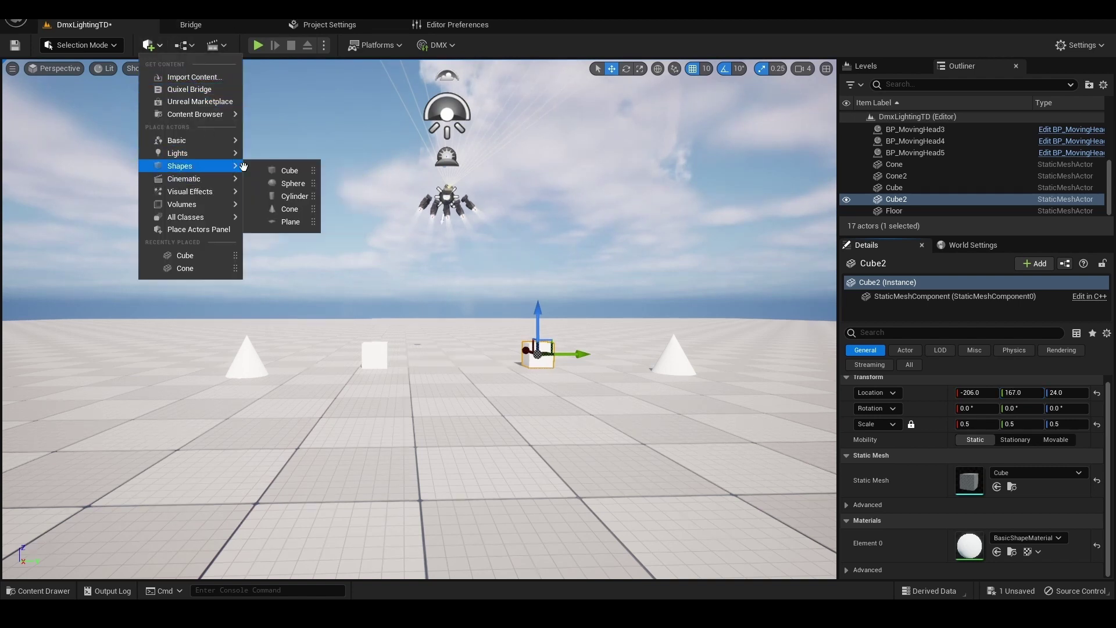
click(290, 183)
Set the sphere's location to X -215, Z 24 and scale it uniformly to 0.5
click(978, 393)
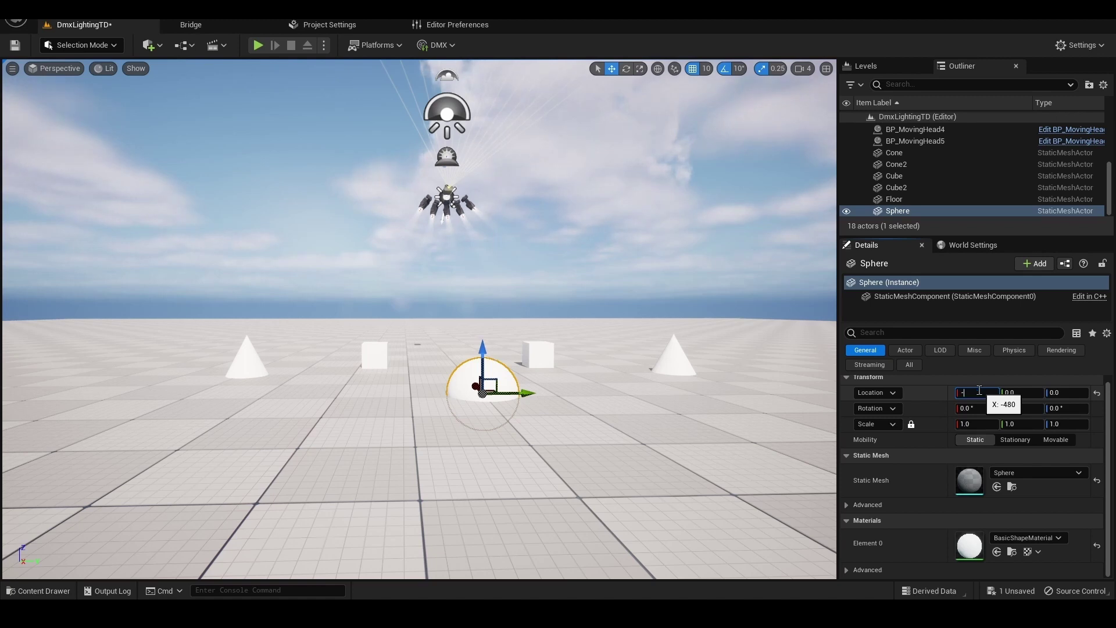
text(-215)
key(Tab)
key(Tab)
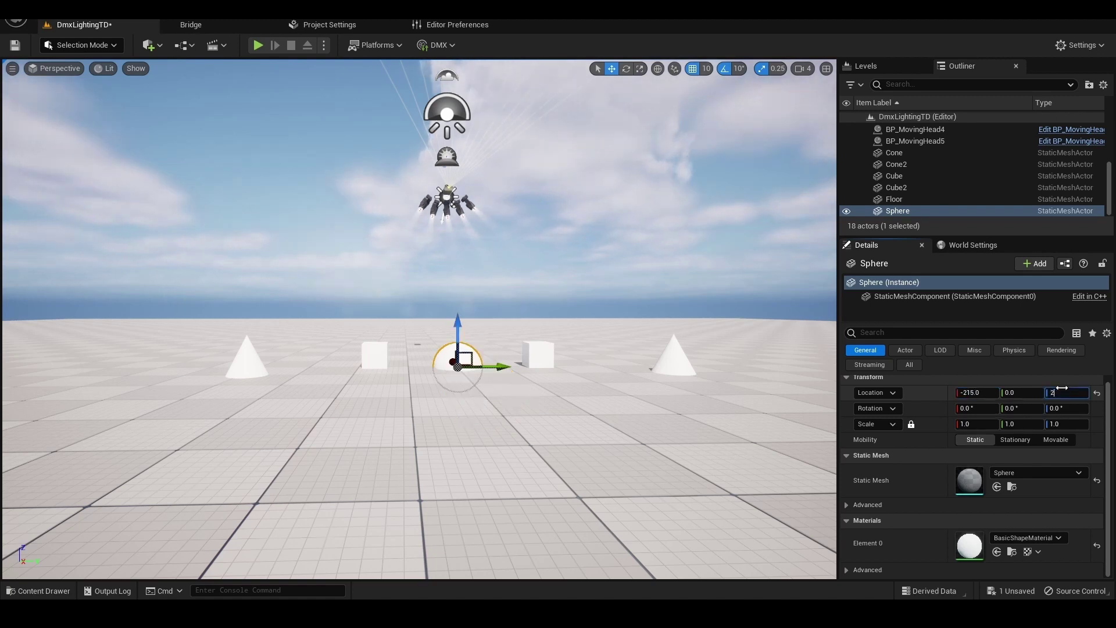
text(24)
key(Return)
click(979, 425)
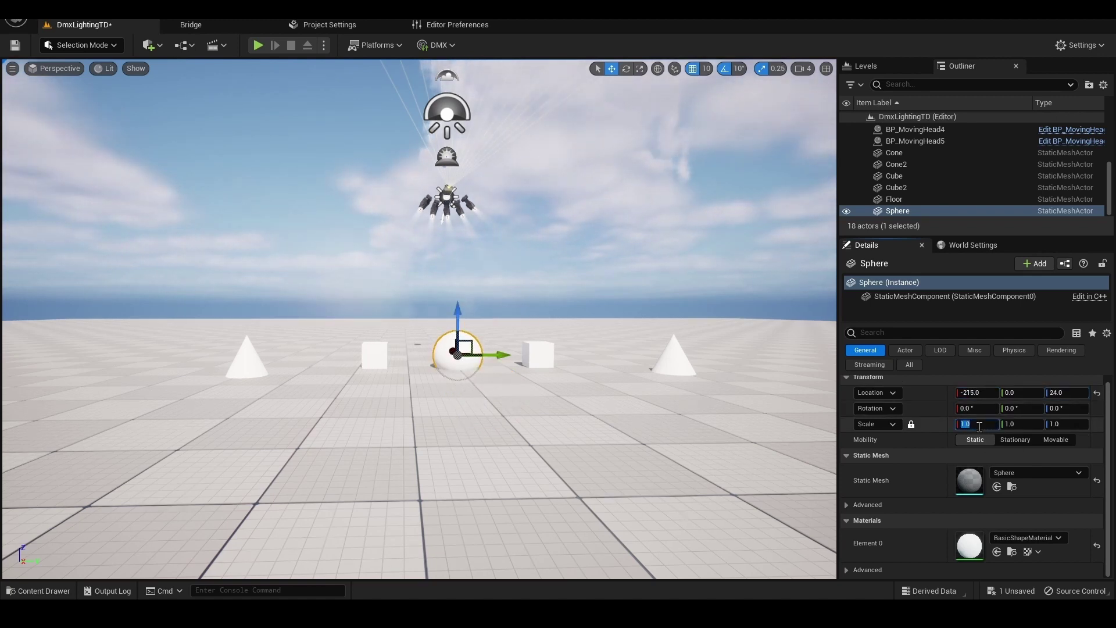
text(0.5)
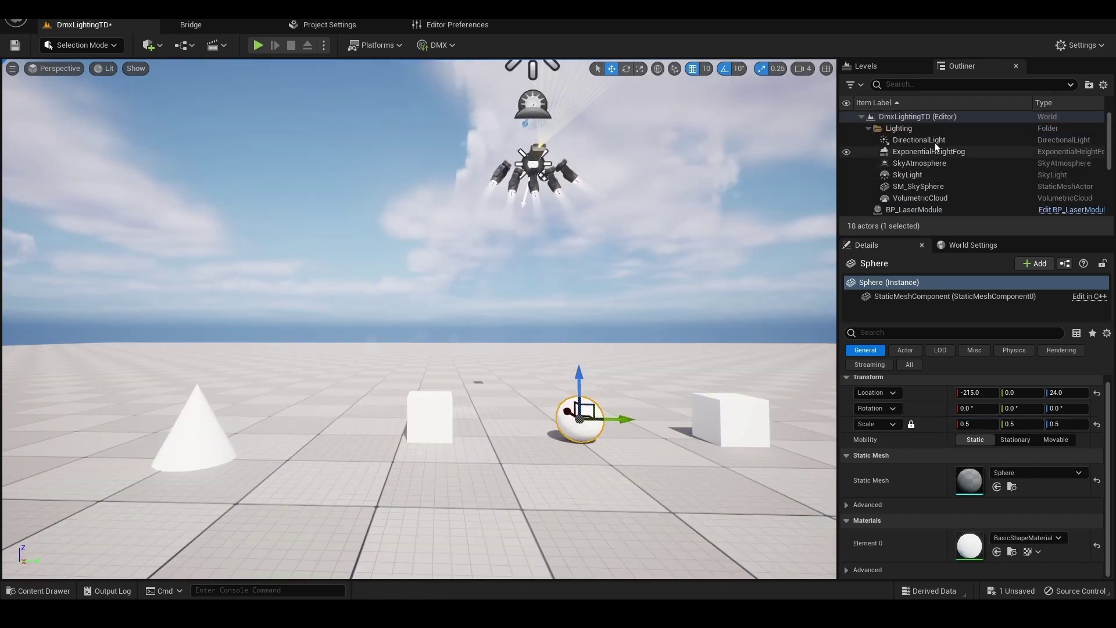
Set the DirectionalLight's intensity to 0.1 lux to darken the scene
click(934, 141)
click(974, 471)
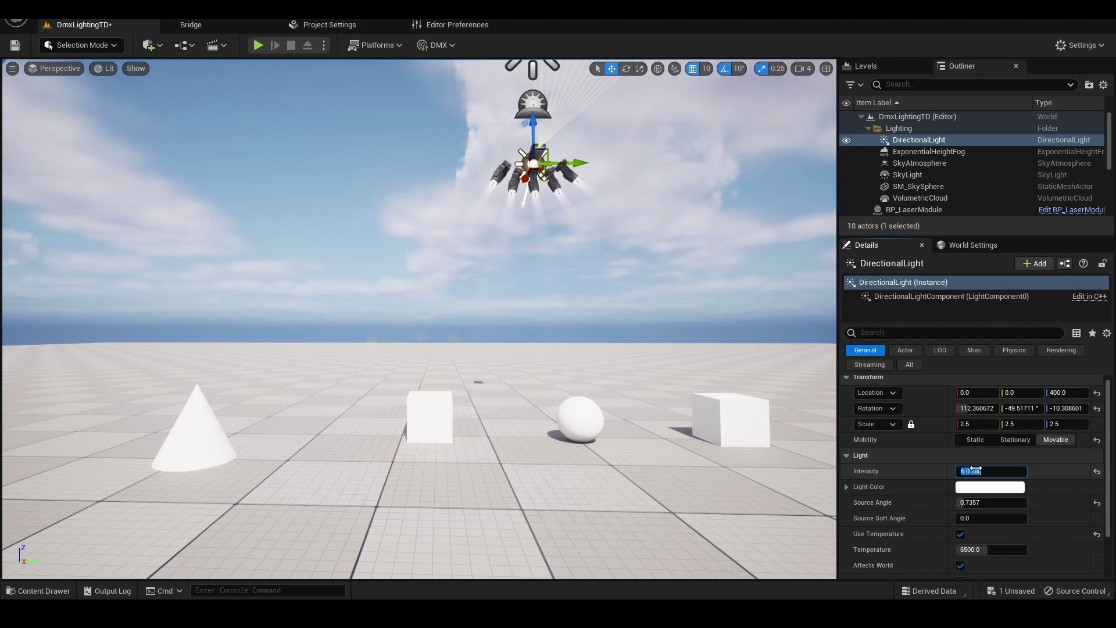
text(0.)
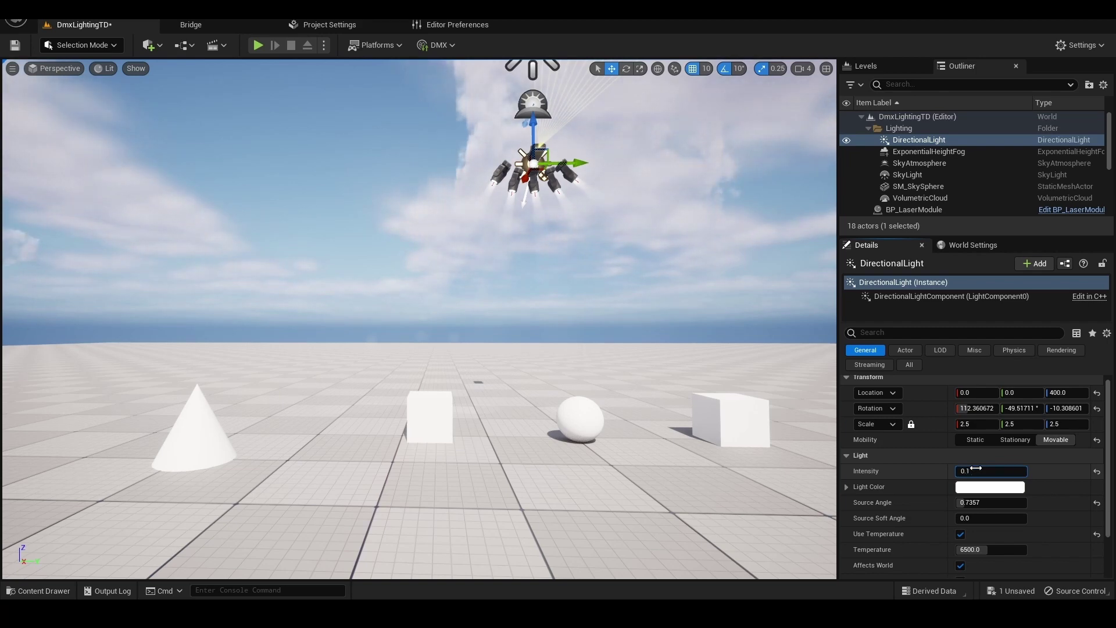
text(1)
key(Return)
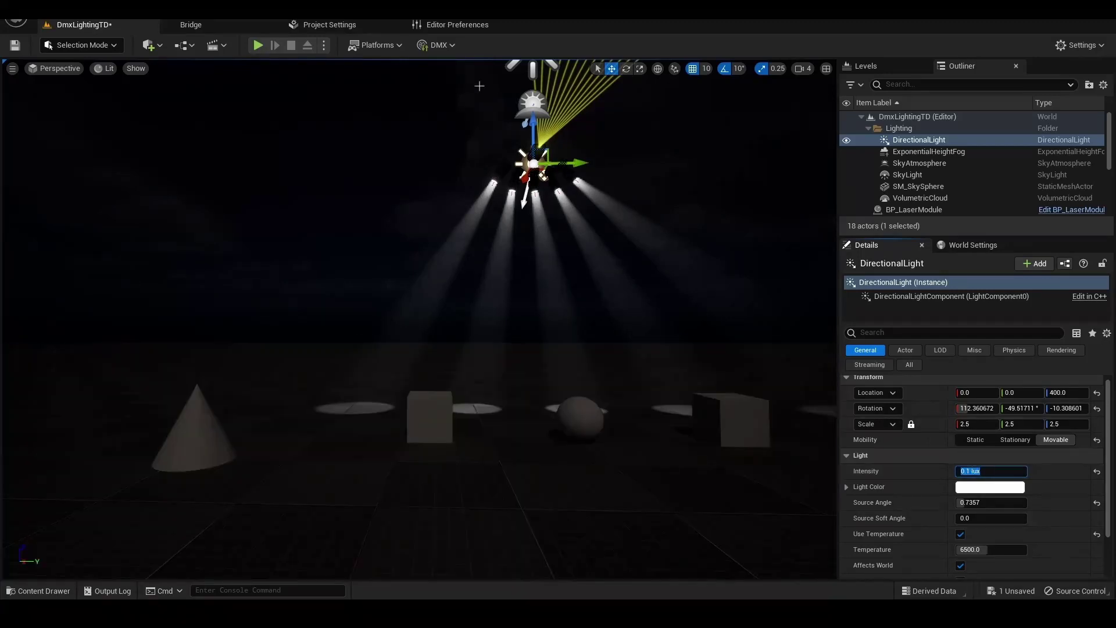
Open the DMX Output Console and raise Fader 2 and Fader 3 to 255
click(447, 47)
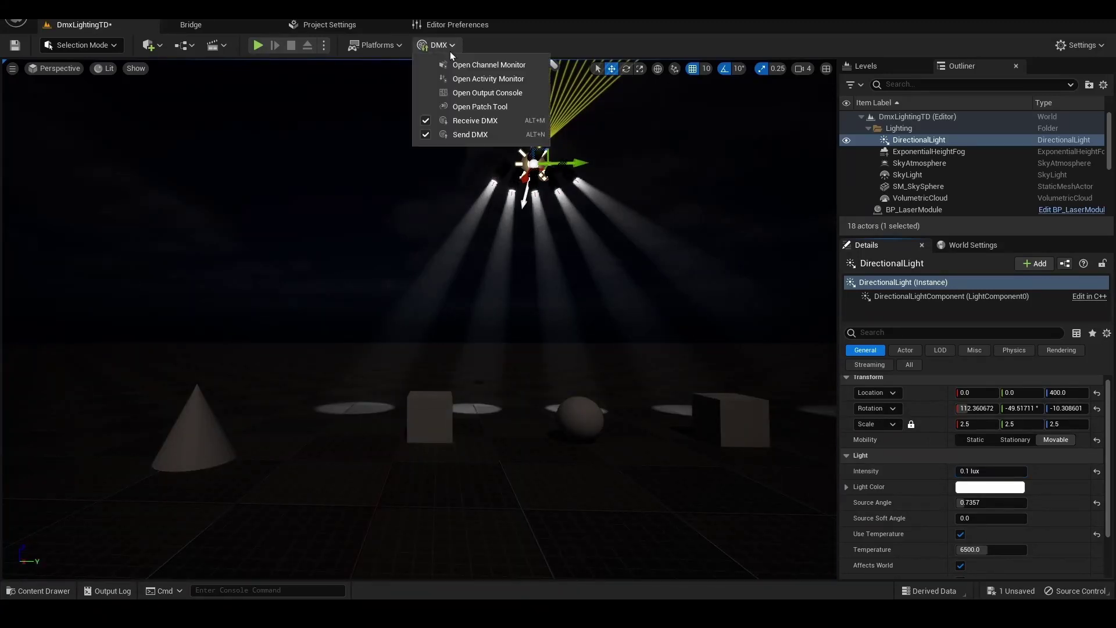
click(461, 94)
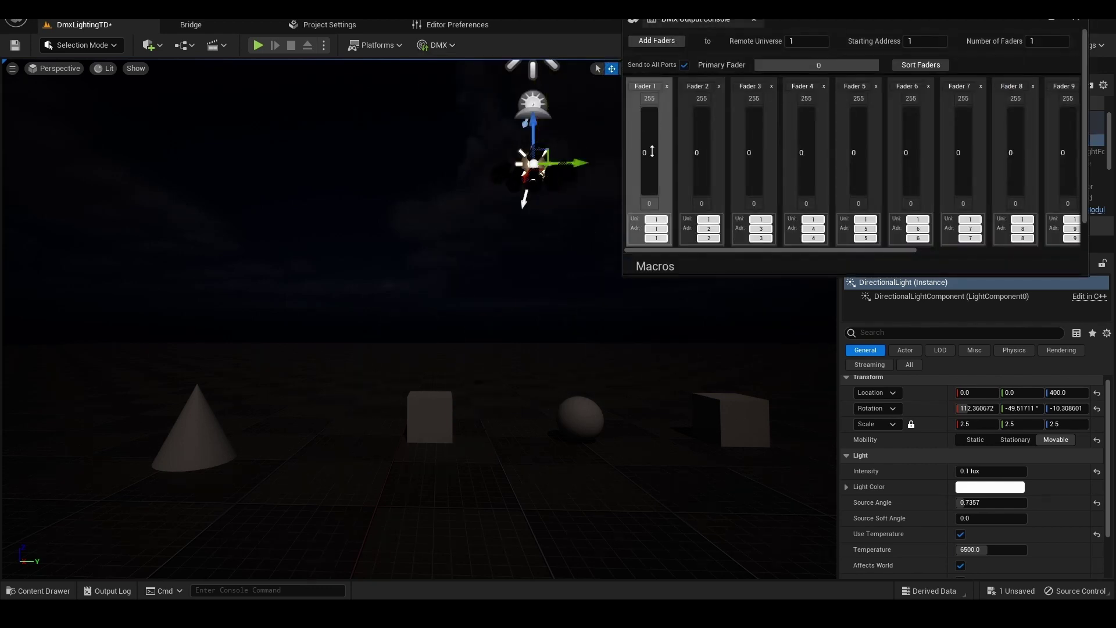
drag(702, 185, 701, 110)
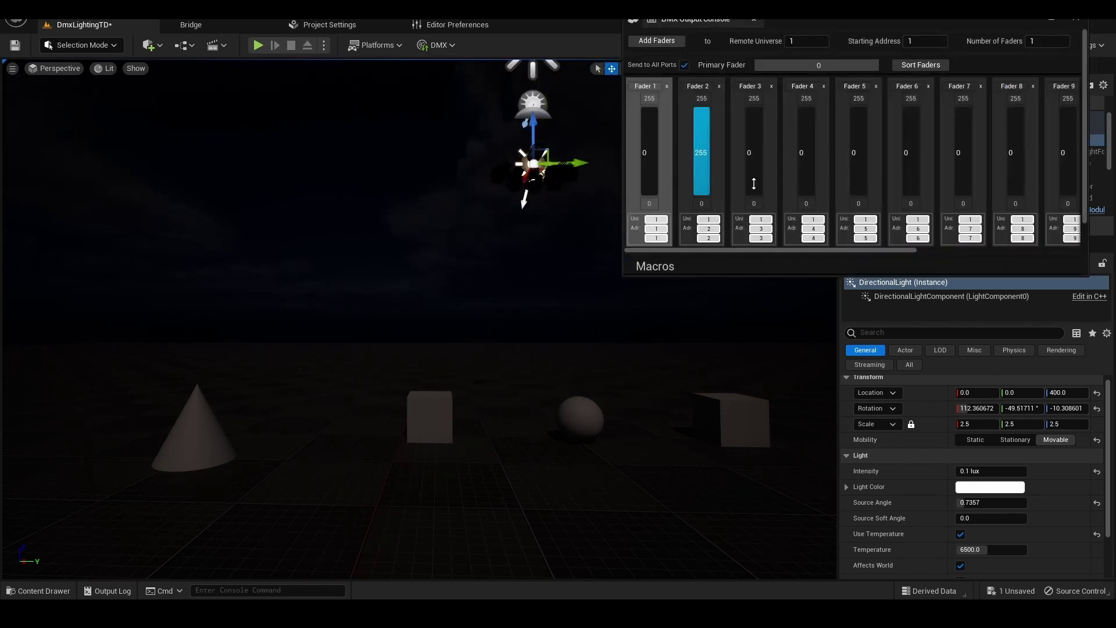
drag(759, 188, 758, 111)
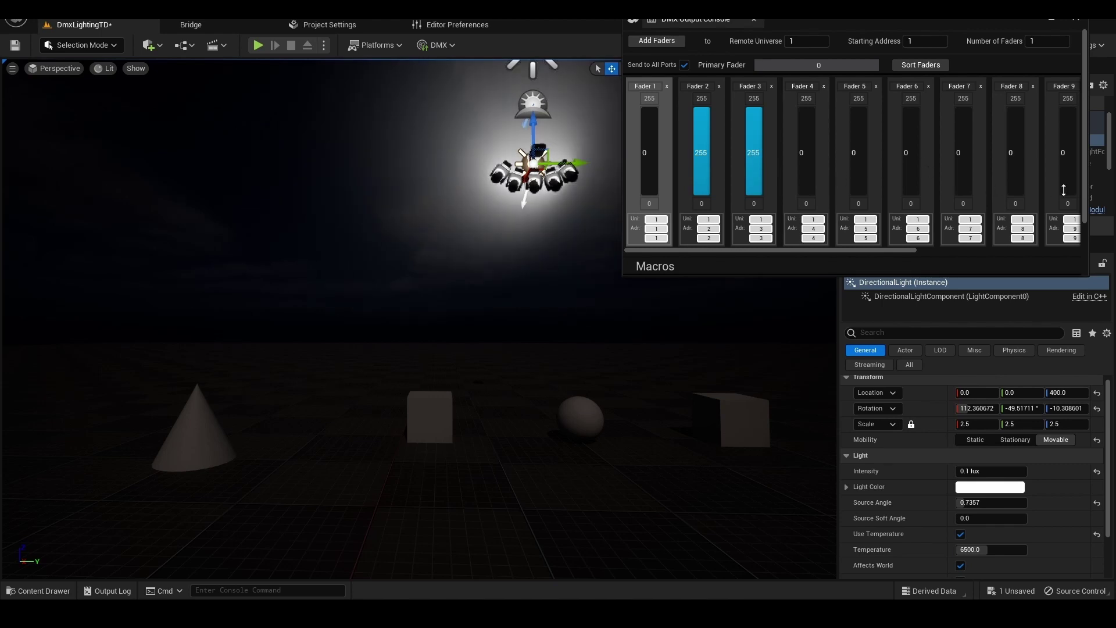
Raise Fader 9 to about 138 and move the console aside to frame the row of shapes
drag(1063, 190, 1064, 150)
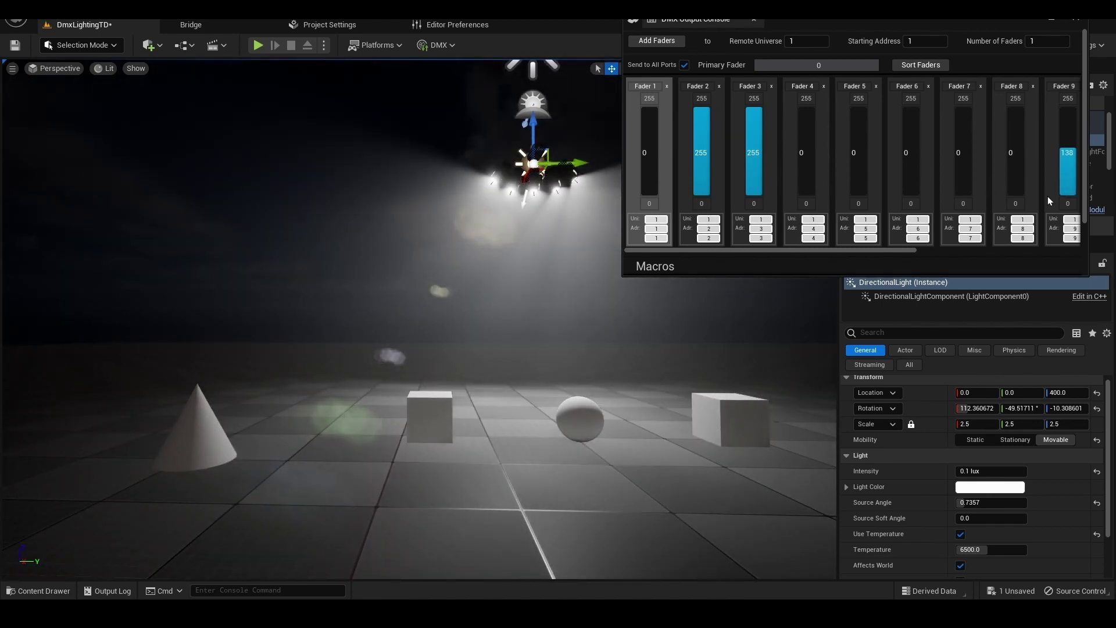
drag(819, 24, 842, 23)
mouse_move(479, 290)
alt+mouse_down()
mouse_move(418, 290)
mouse_move(479, 290)
alt+mouse_up()
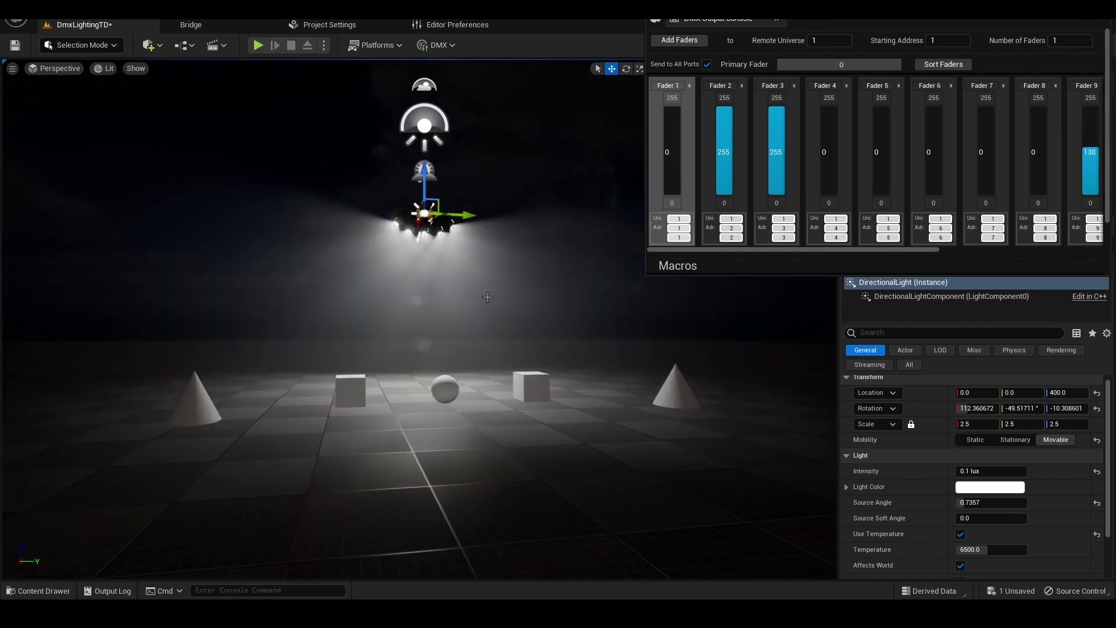
right_drag(487, 303, 617, 288)
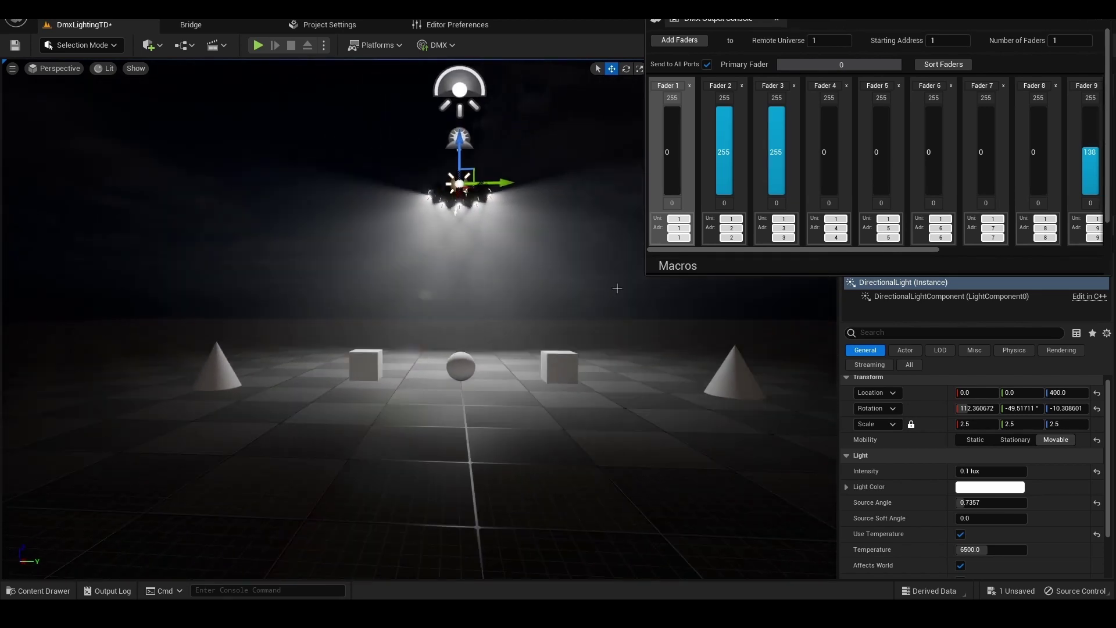
Raise Fader 11 to about 240 and Fader 9 to about 165 to aim the moving-head beams at the shapes
scroll(932, 203, down, 5)
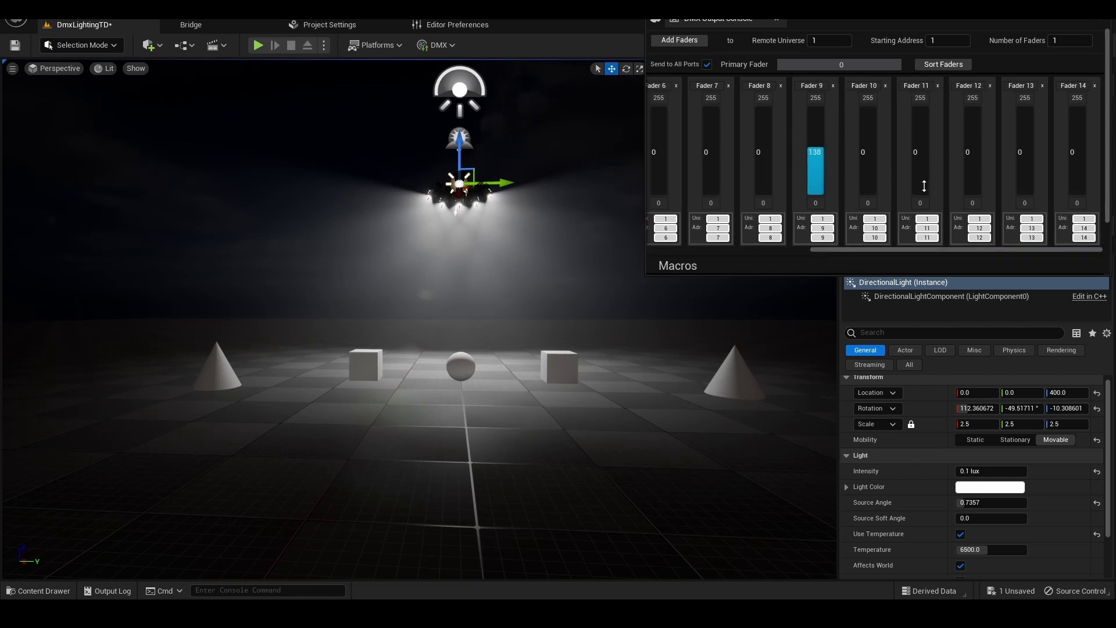
drag(924, 186, 920, 128)
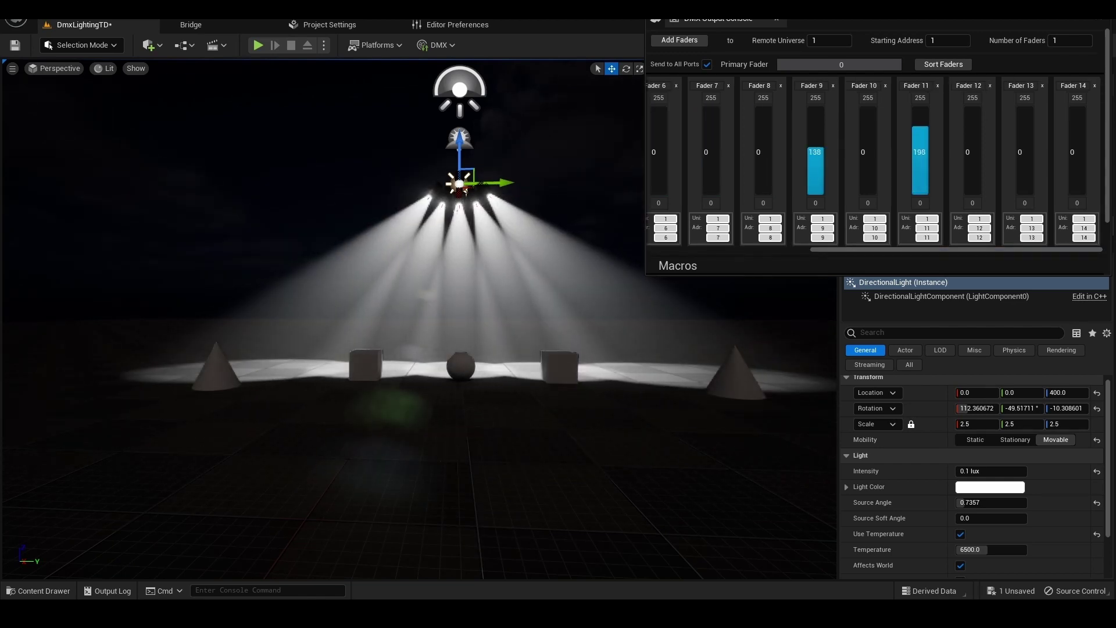
drag(816, 149, 816, 140)
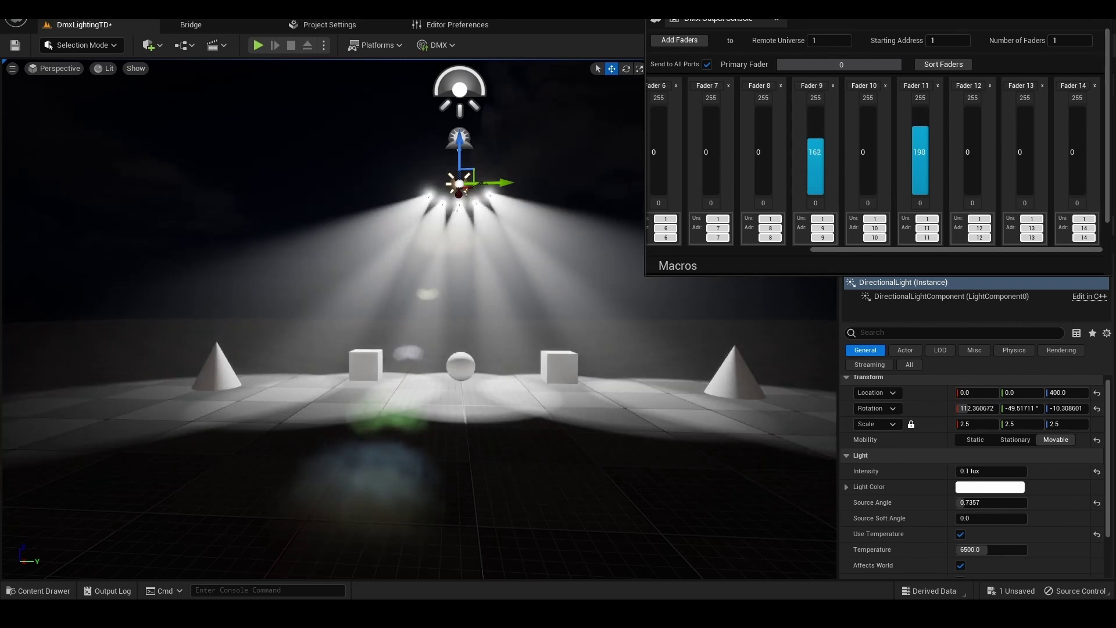
scroll(540, 279, up, 3)
drag(920, 128, 920, 112)
drag(816, 152, 833, 153)
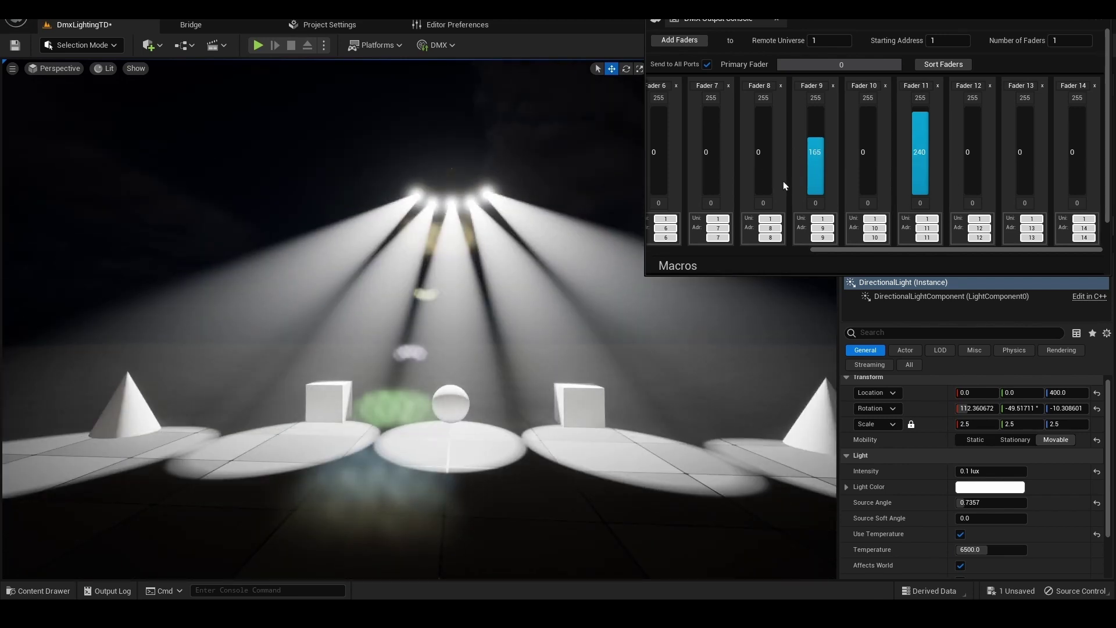
Test Fader 2 by lowering it to about 50 and raising it back to 255
drag(888, 250, 724, 250)
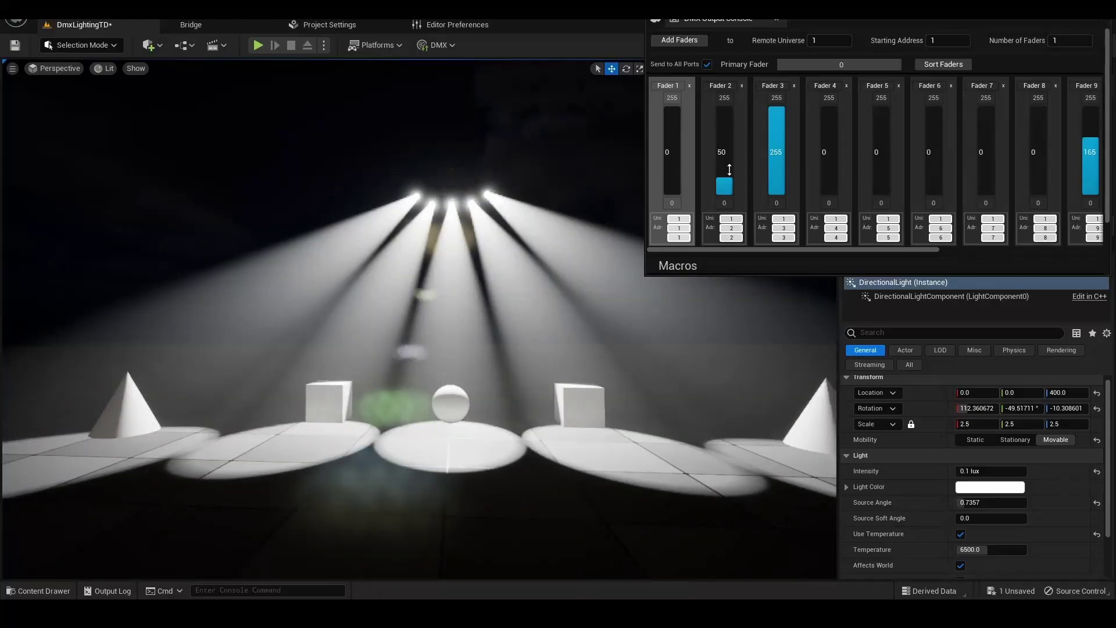
drag(729, 169, 694, 159)
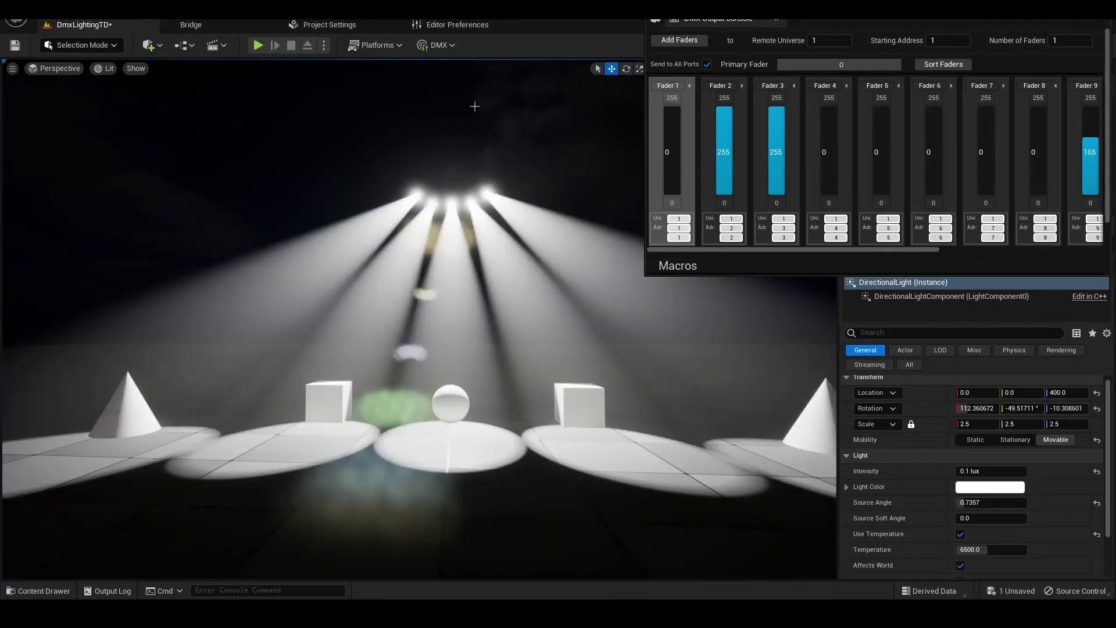
Play the level in the viewport to preview the lights, stop it, and close the DMX Output Console
click(259, 46)
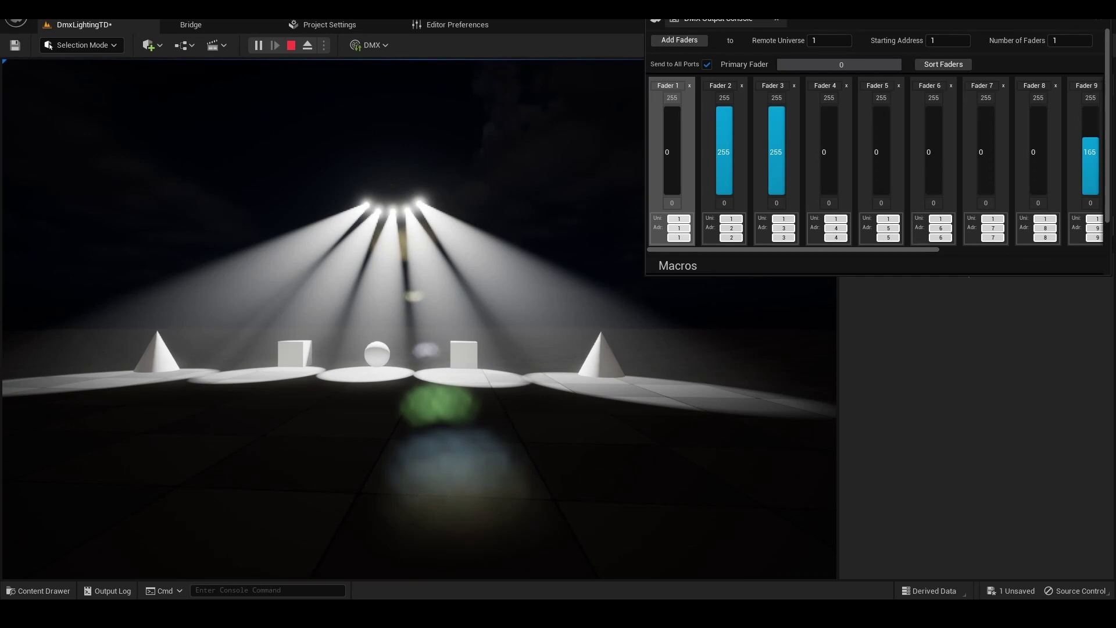
key(Escape)
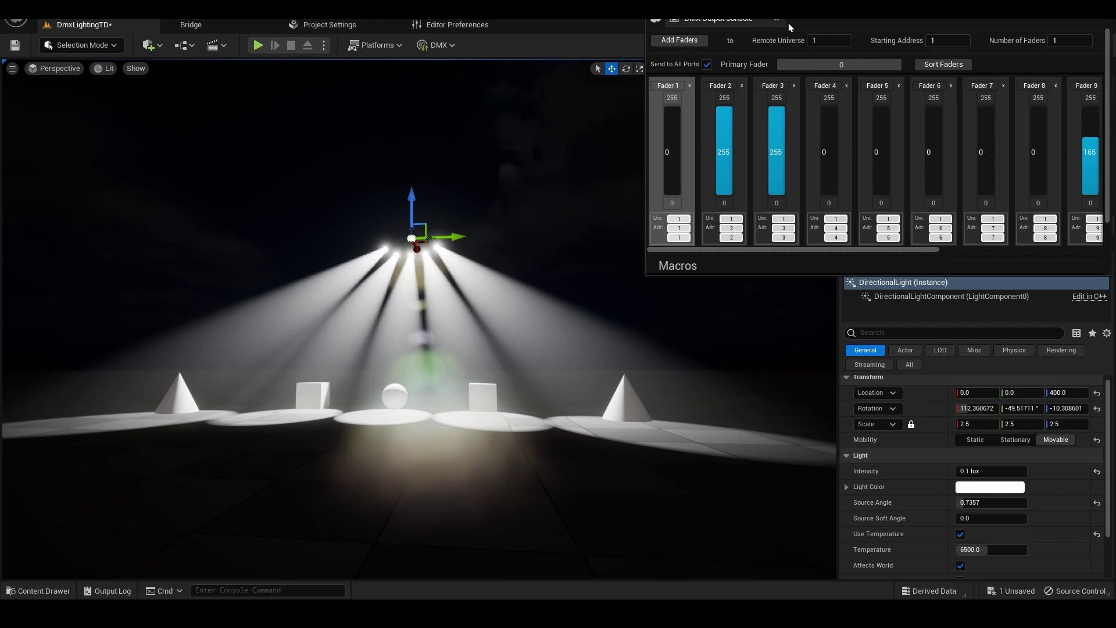
click(1100, 20)
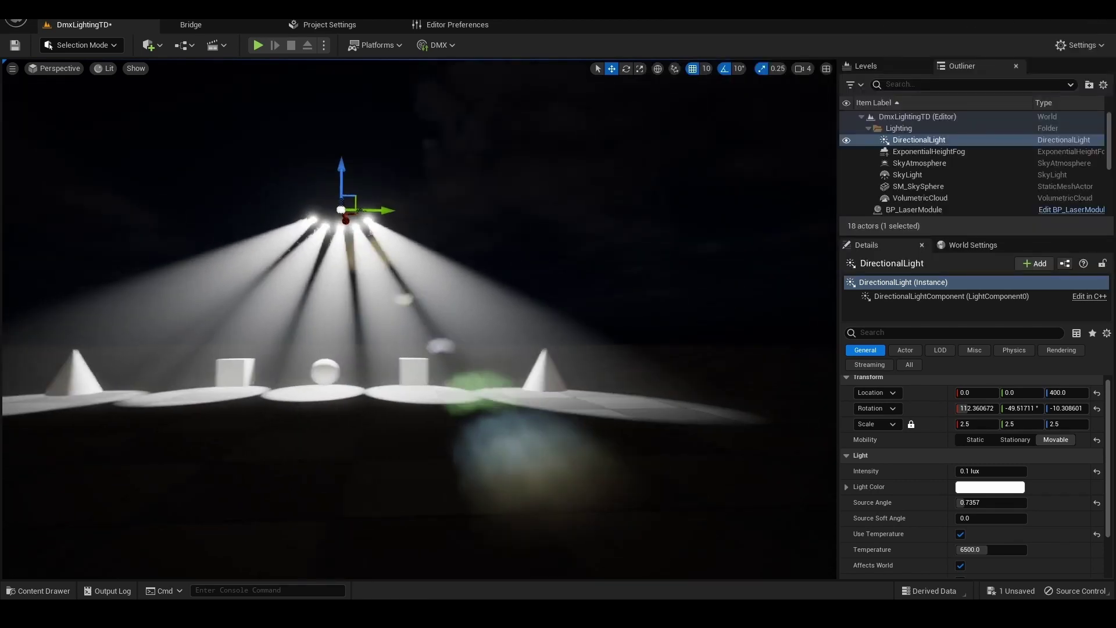
Create a folder named Blueprints in the project's Content folder and open it
key(ctrl+space)
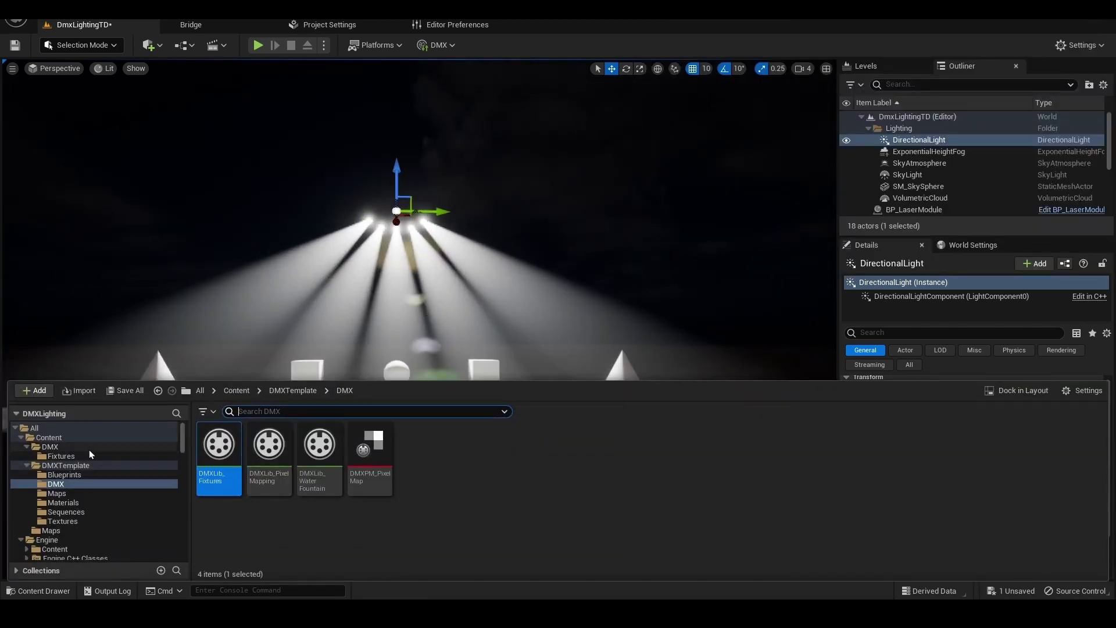
click(49, 437)
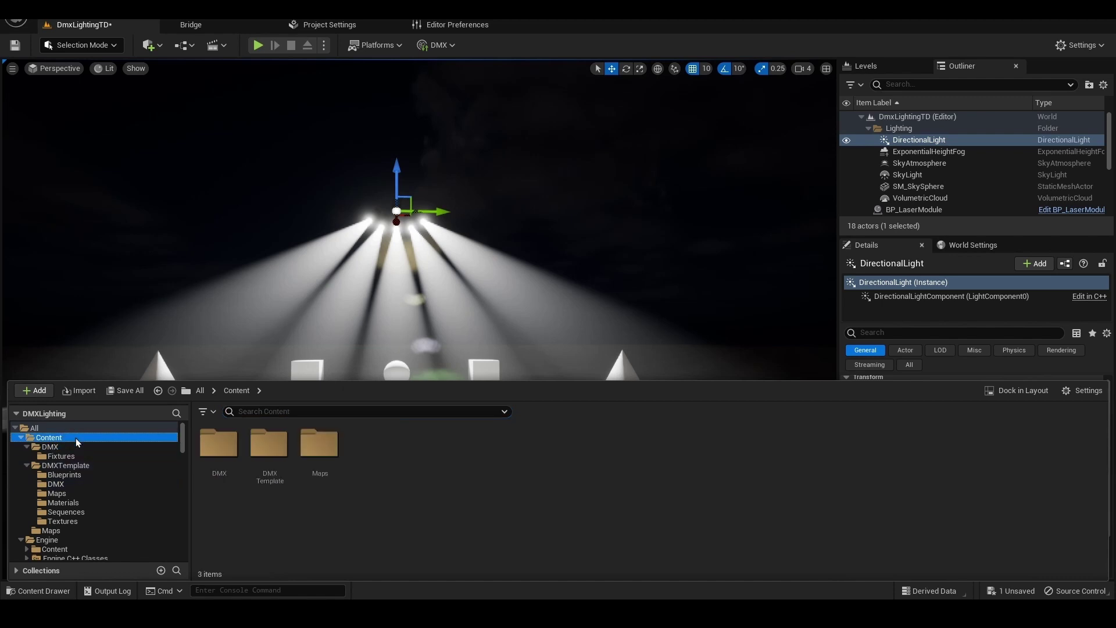
right_click(369, 458)
click(433, 91)
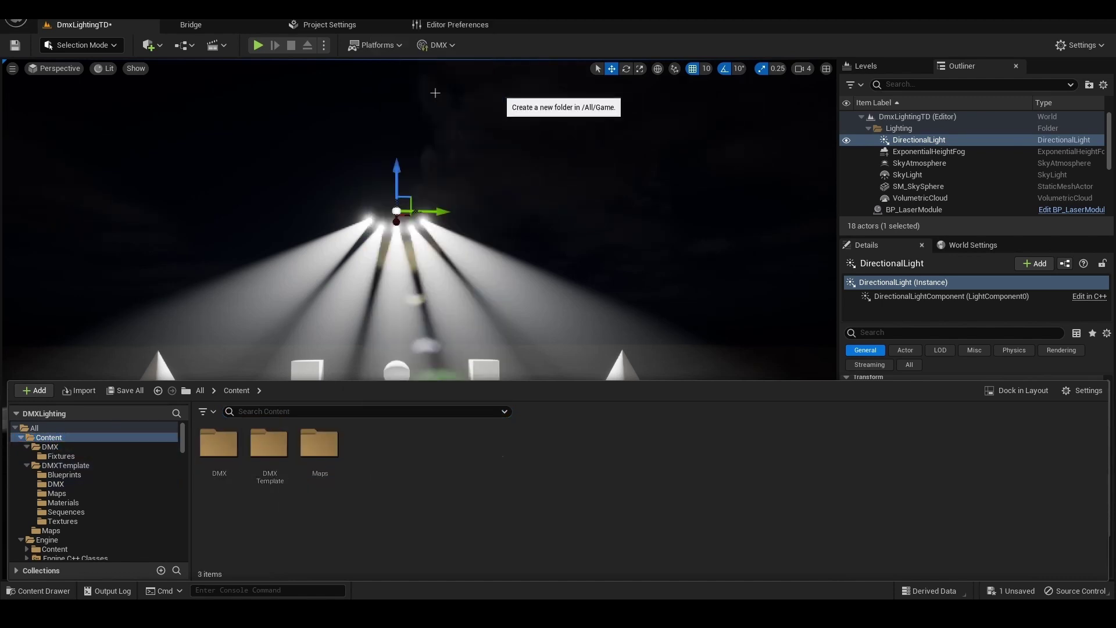
text(B)
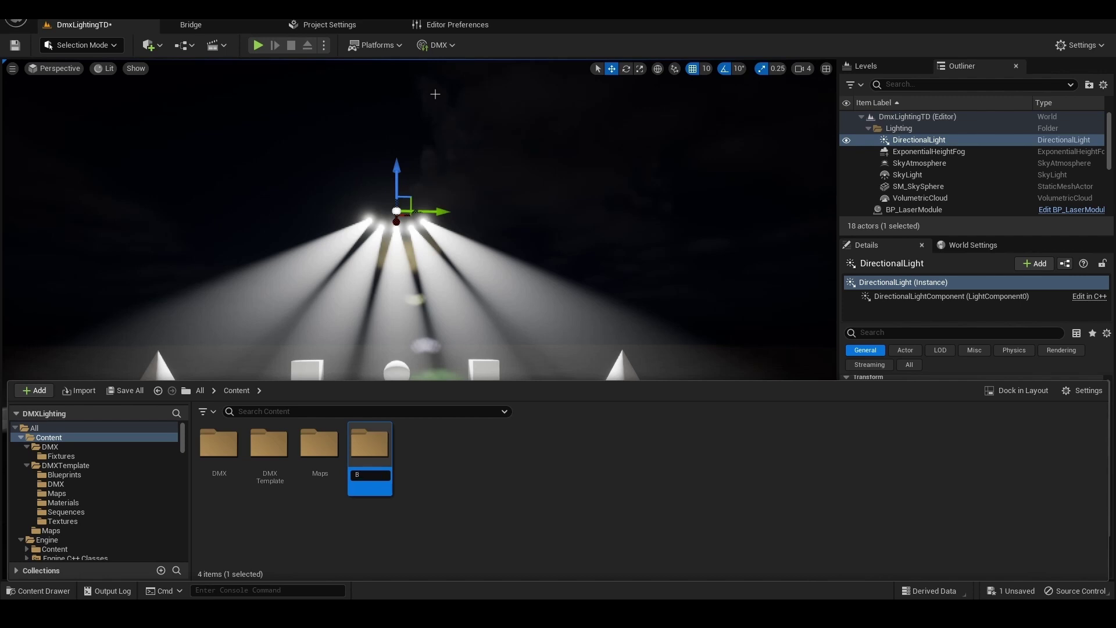
text(lueprints)
key(Return)
double_click(226, 444)
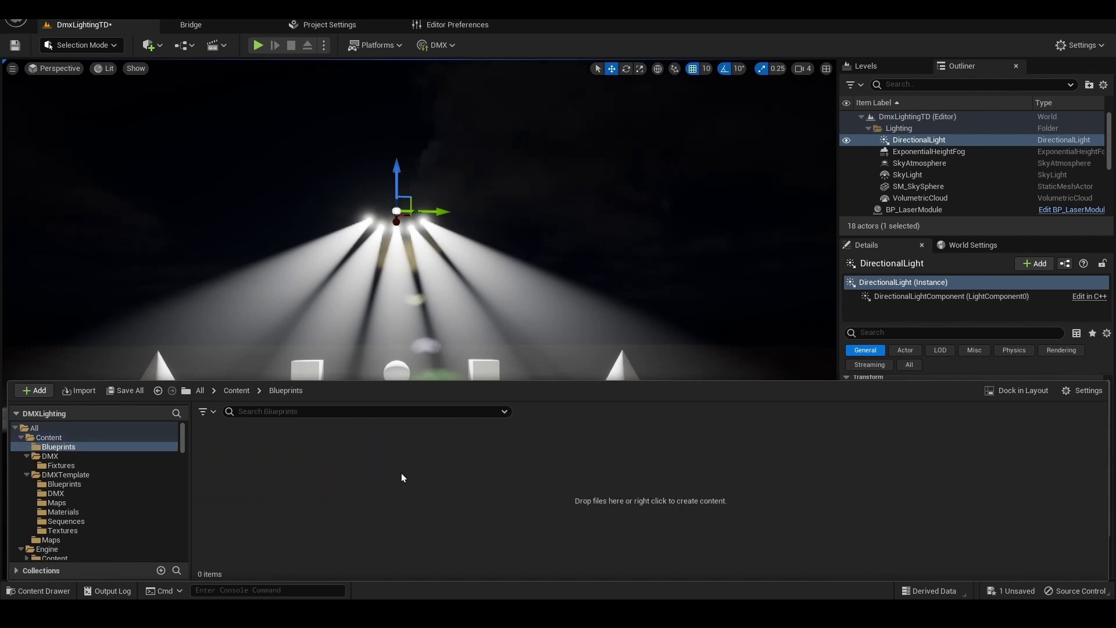
Create an Actor blueprint class named BP_ActiveCamera in the Blueprints folder
right_click(318, 462)
mouse_move(367, 244)
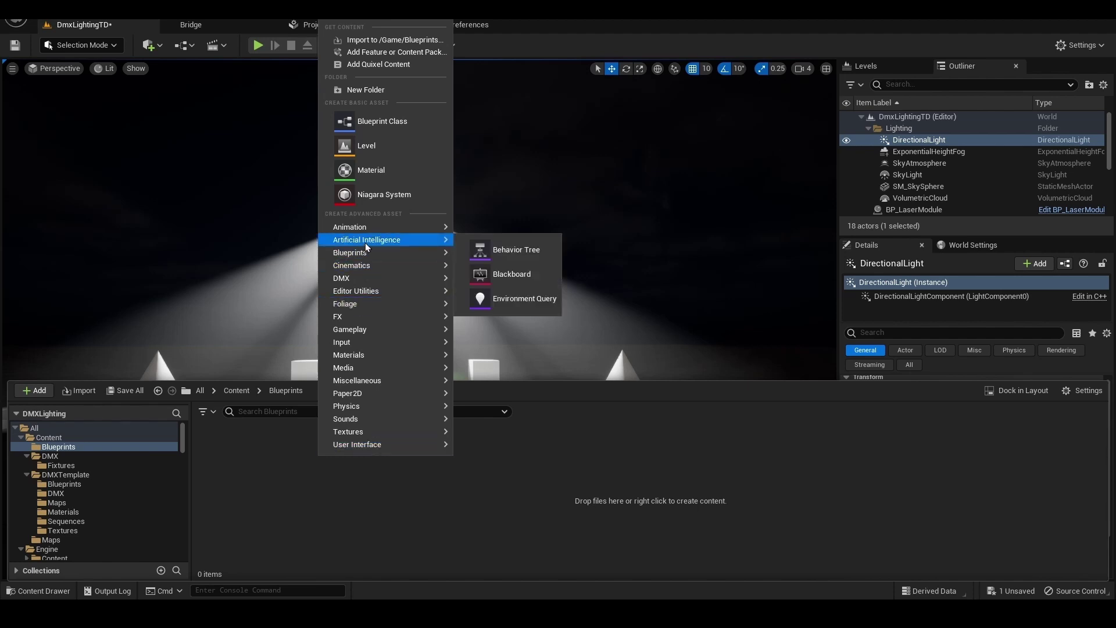
click(360, 131)
click(462, 218)
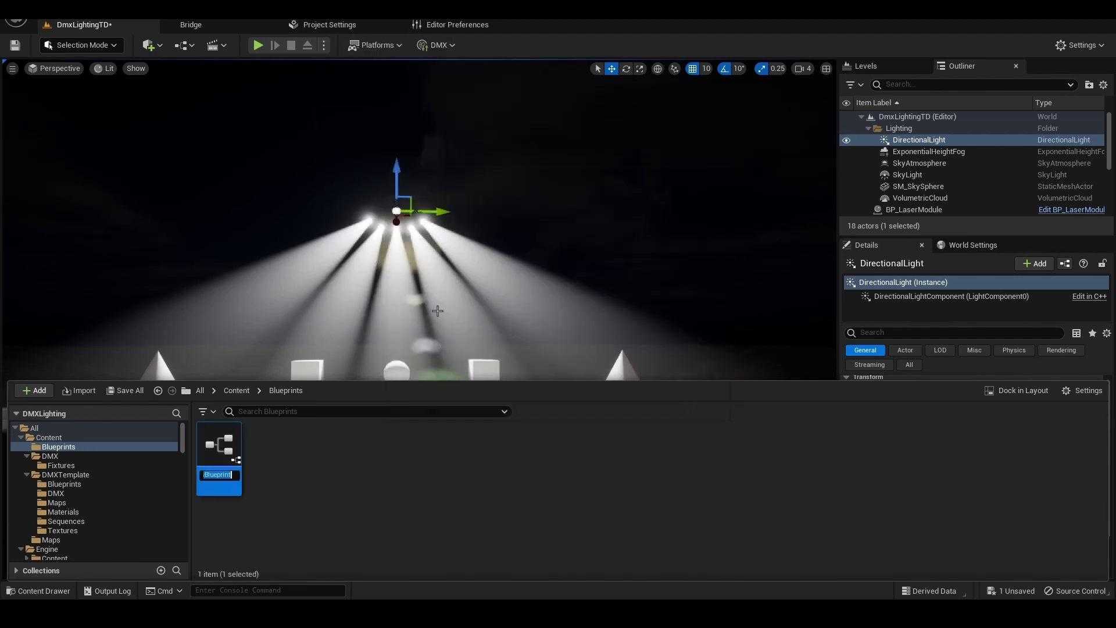
text(BP_ActiveCamera)
key(Return)
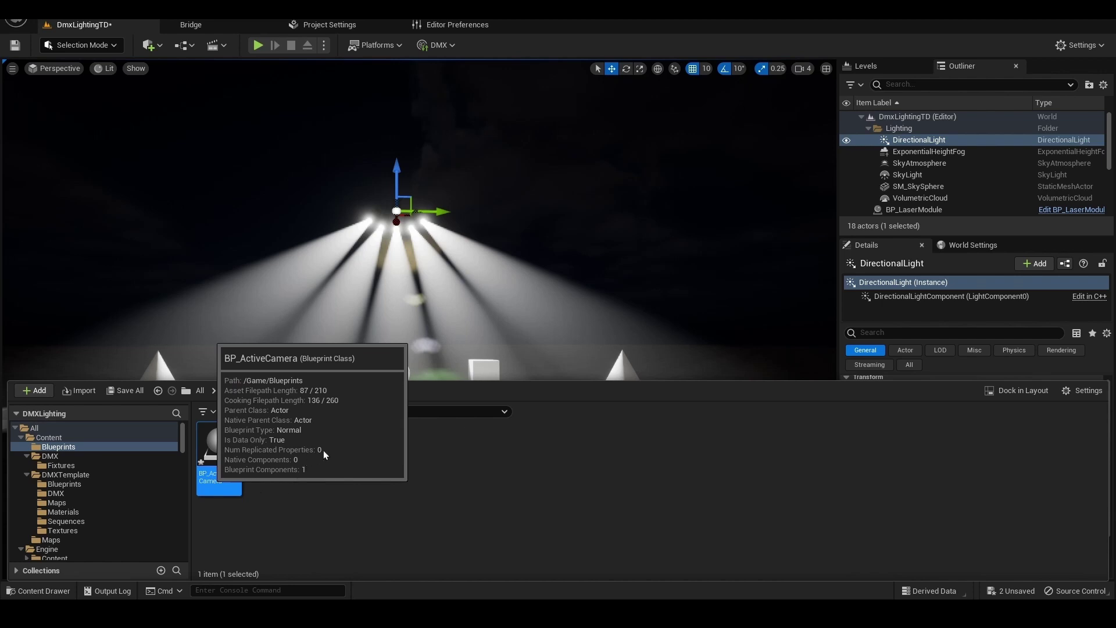
Open BP_ActiveCamera for editing and add a CineCamera component to it
double_click(219, 459)
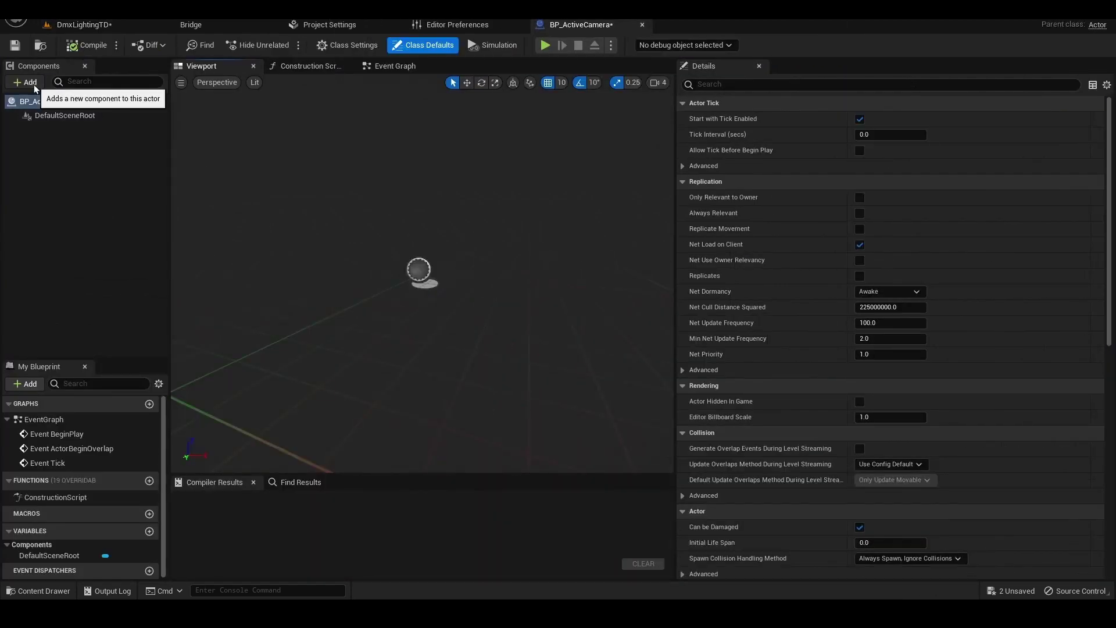
click(29, 82)
text(cine)
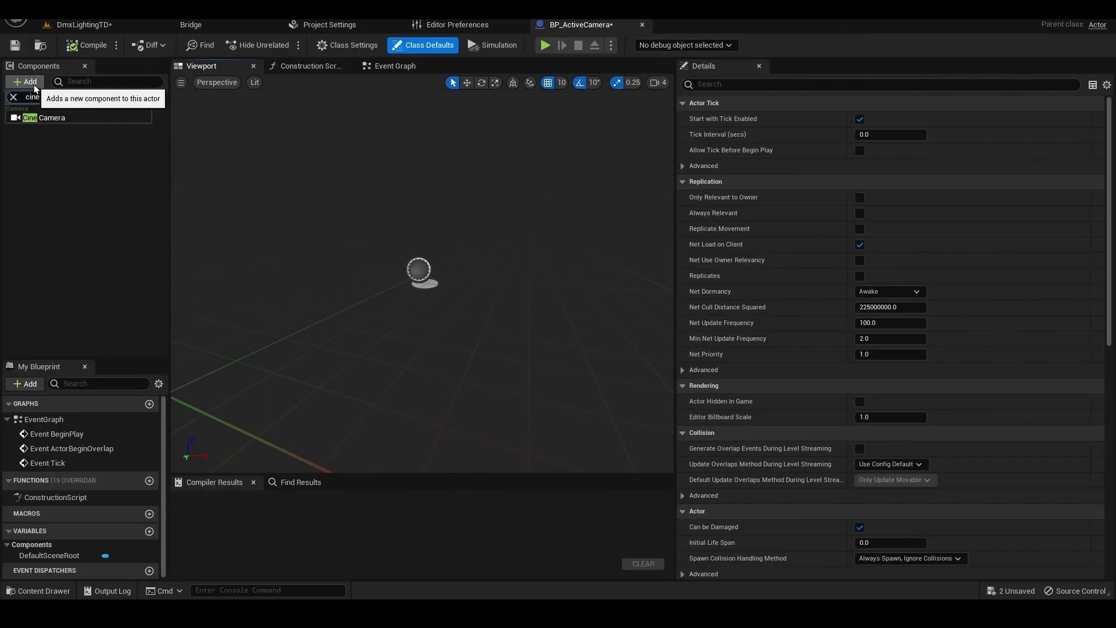
click(44, 117)
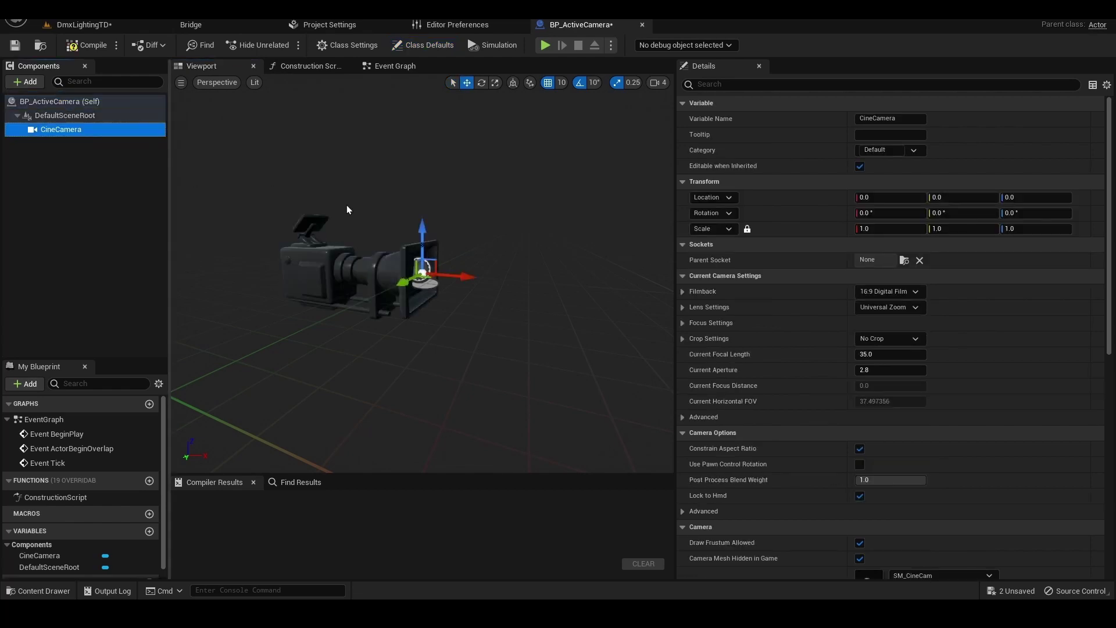
Add a Get Player Controller node to the Event Graph of BP_ActiveCamera
click(393, 66)
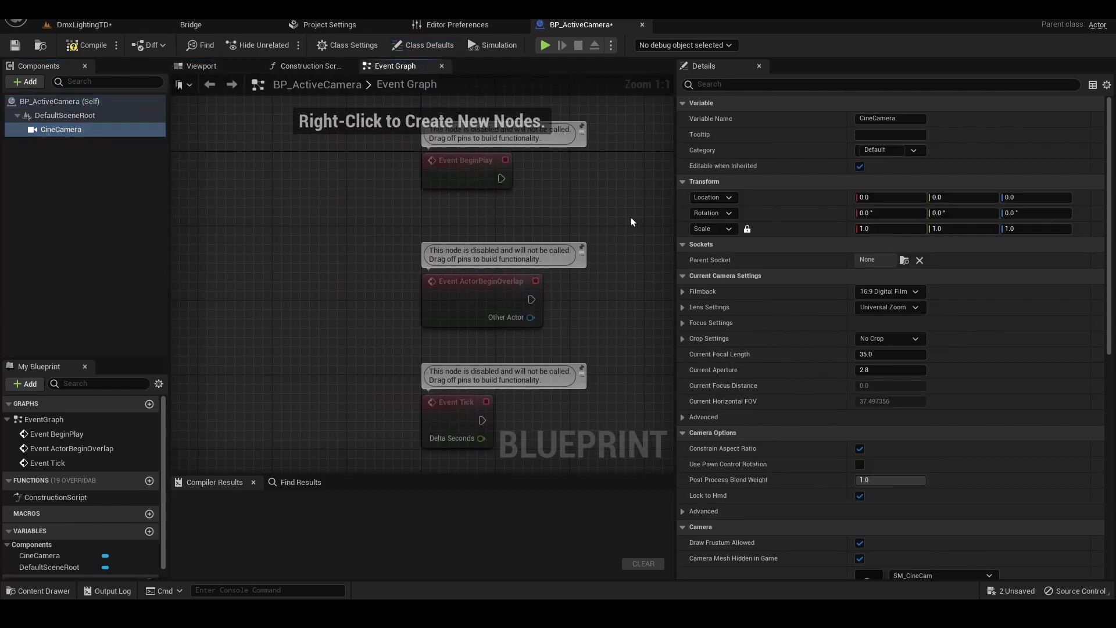
right_click(486, 208)
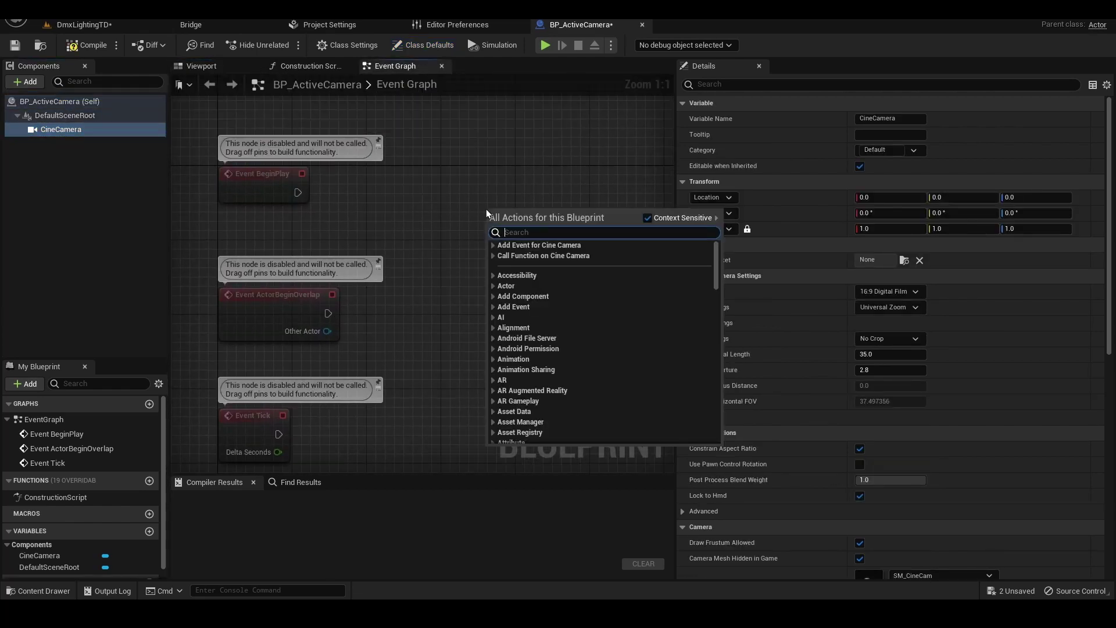
text(get pl)
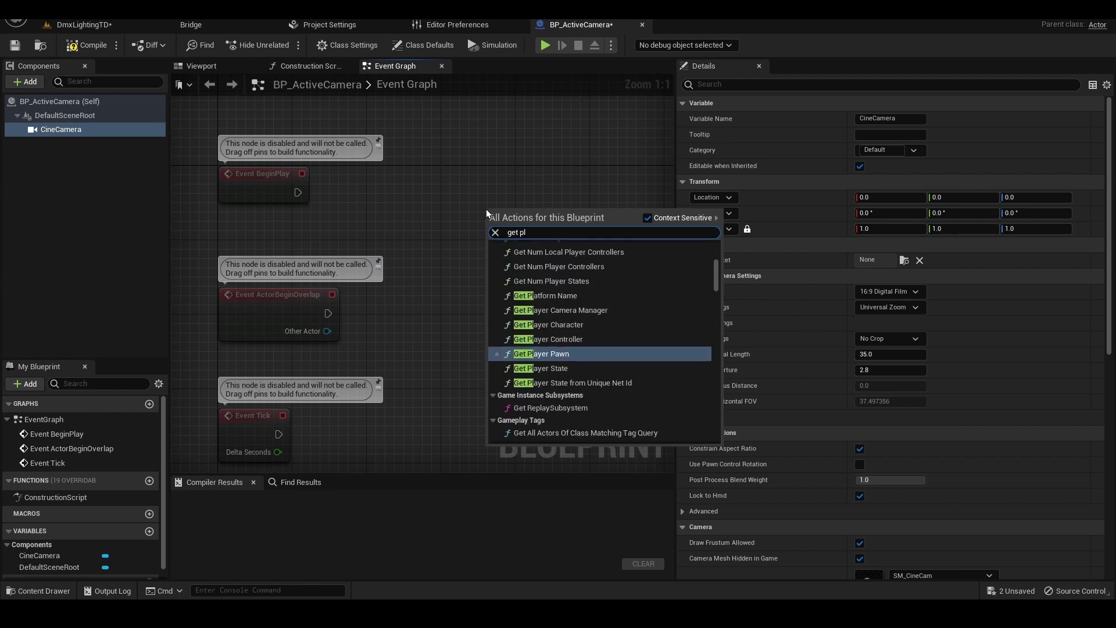
key(Up)
key(Return)
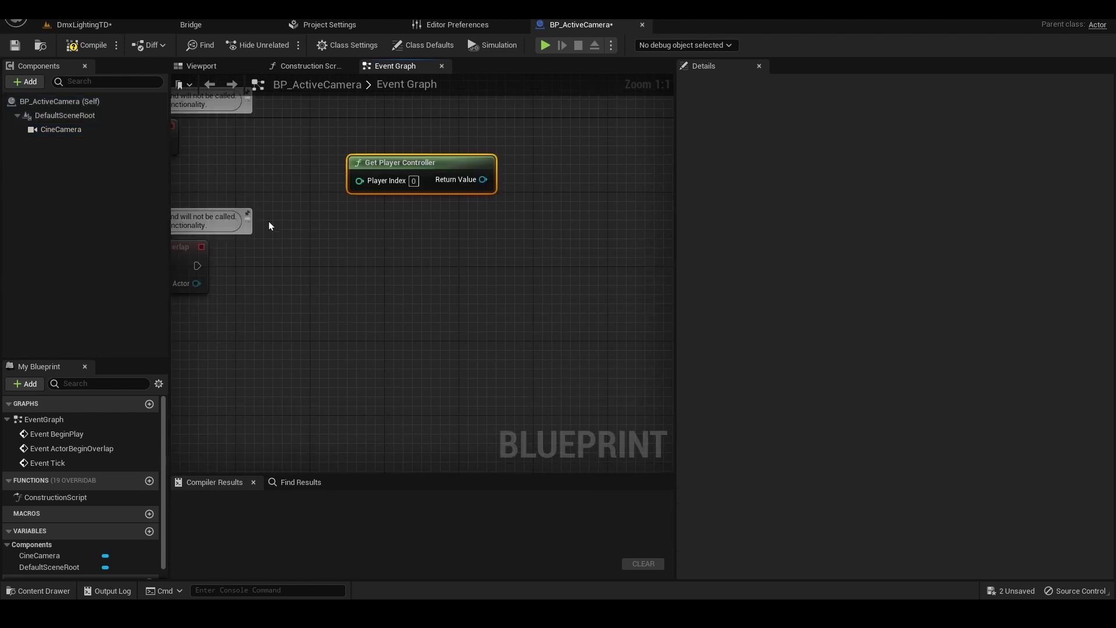
Add a CineCamera reference below the player controller node and feed it into a new Get Owner node
click(61, 130)
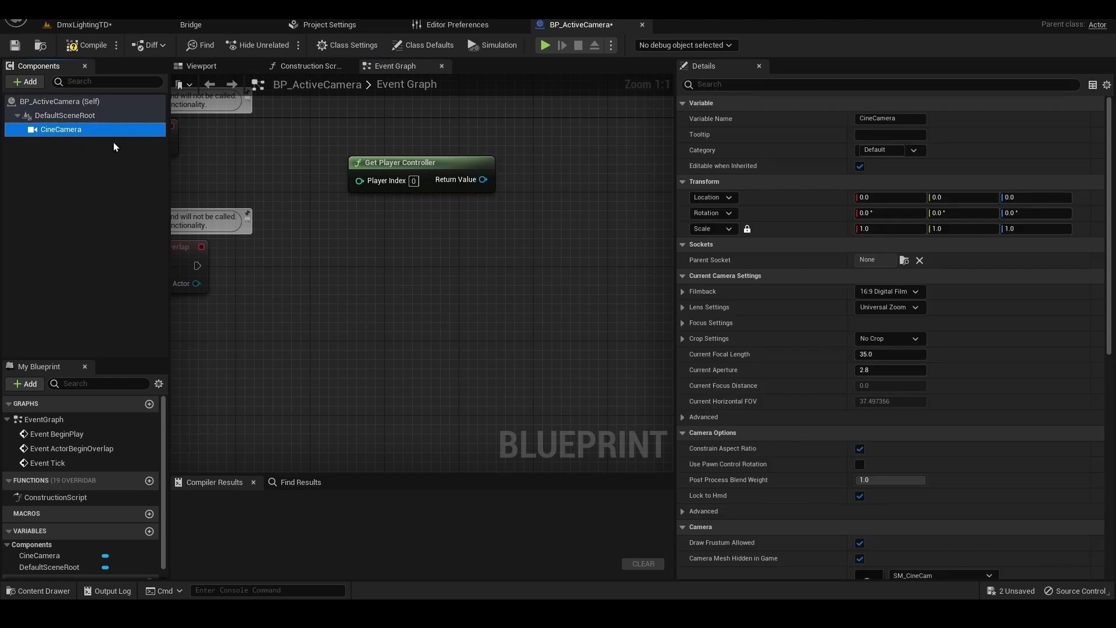
drag(81, 129, 396, 305)
text(get owner)
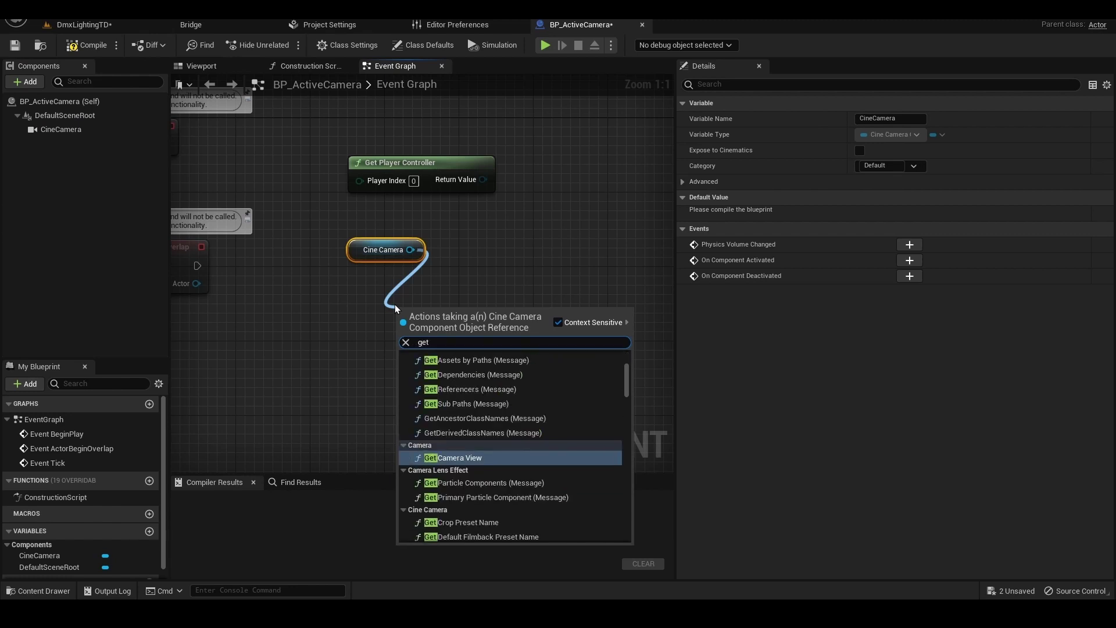
key(Return)
Add a Set View Target with Blend node from the player controller and connect Get Owner's return value to New View Target
drag(414, 206, 500, 212)
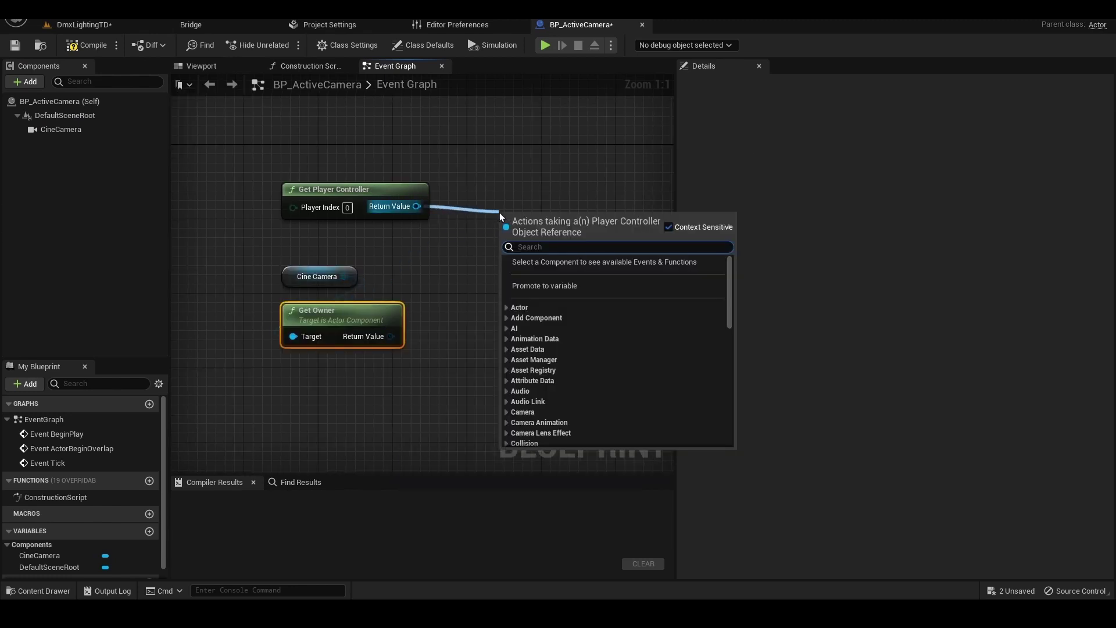
text(set view)
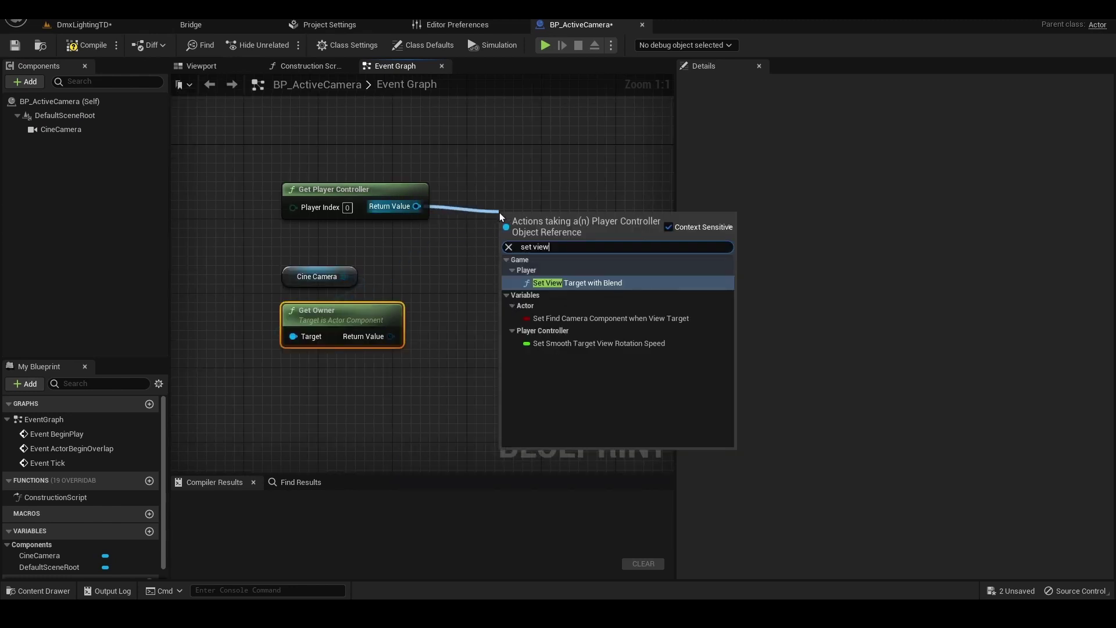
key(Return)
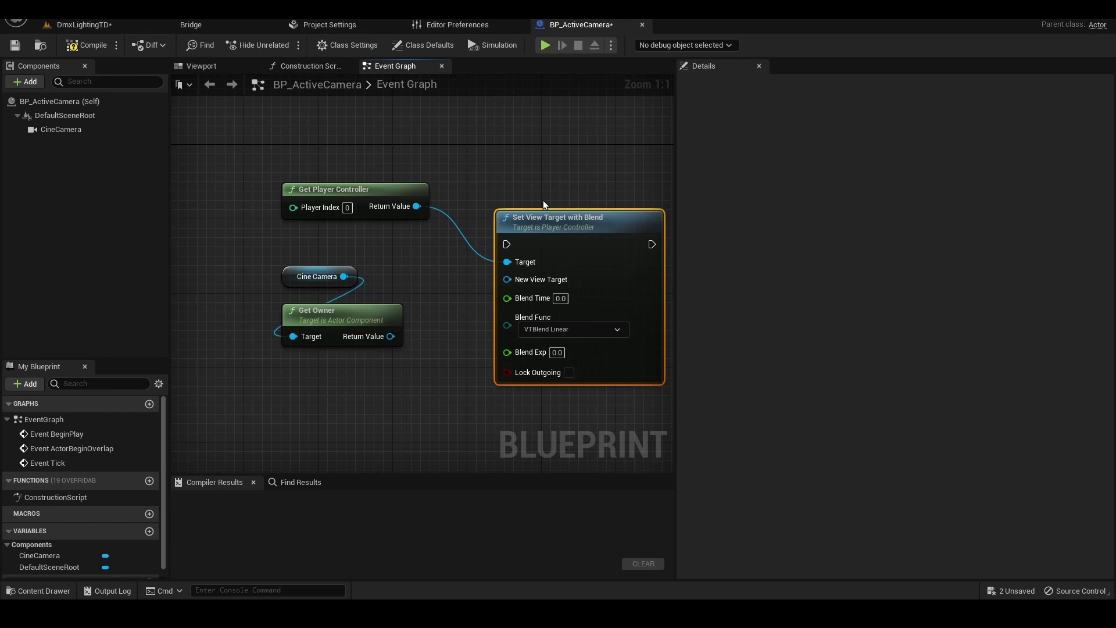
key(ctrl+z)
drag(391, 336, 508, 224)
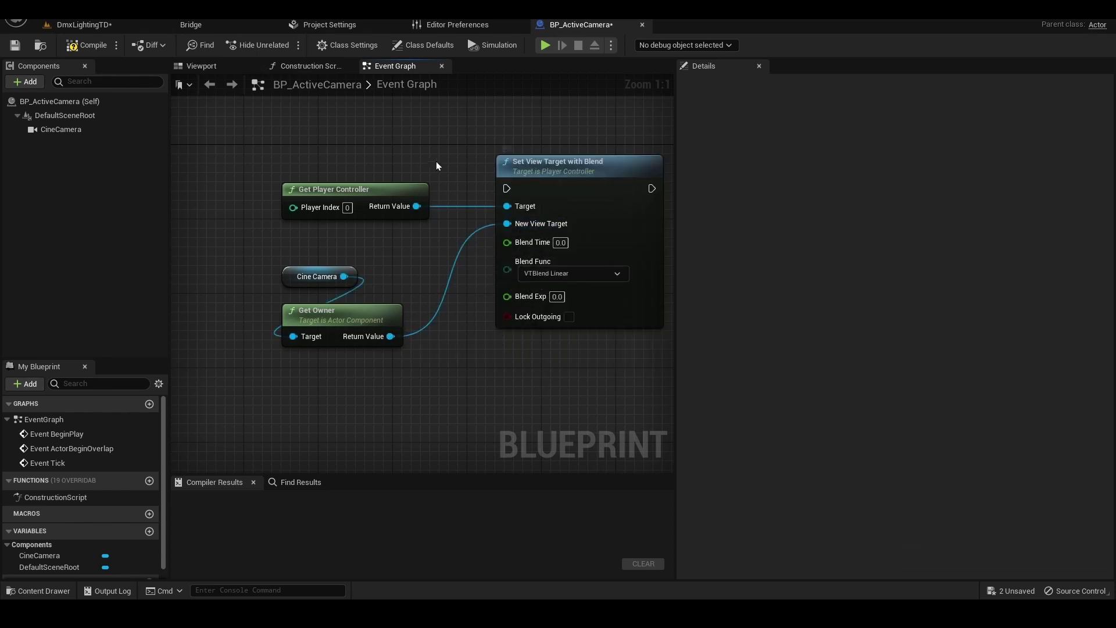
Trigger Set View Target with Blend from Event BeginPlay, and compile and save the blueprint
scroll(436, 161, down, 3)
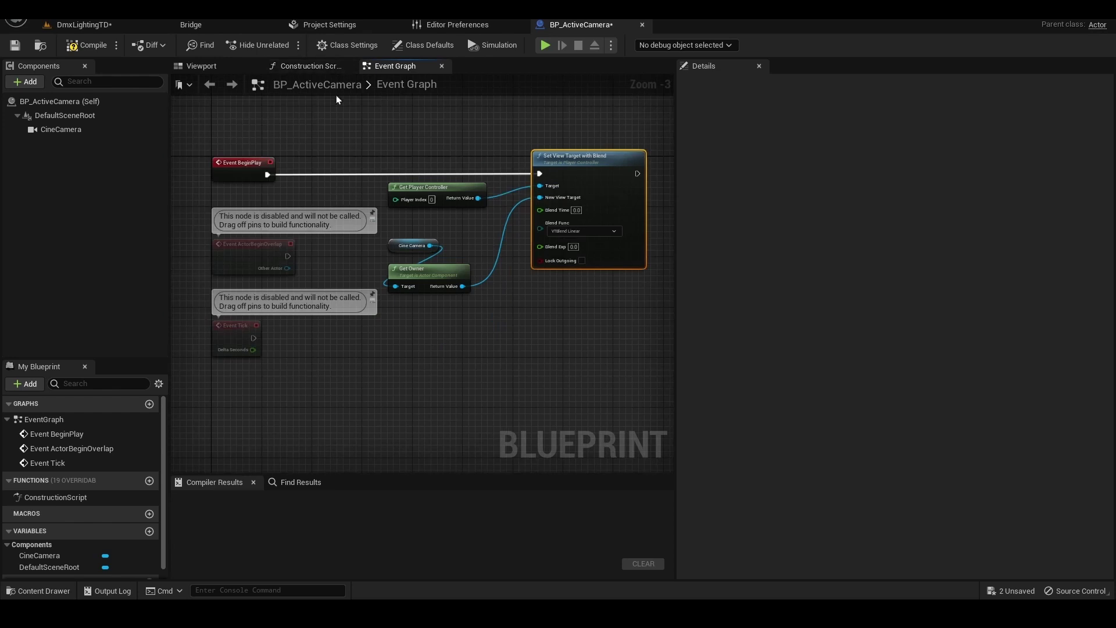
click(78, 49)
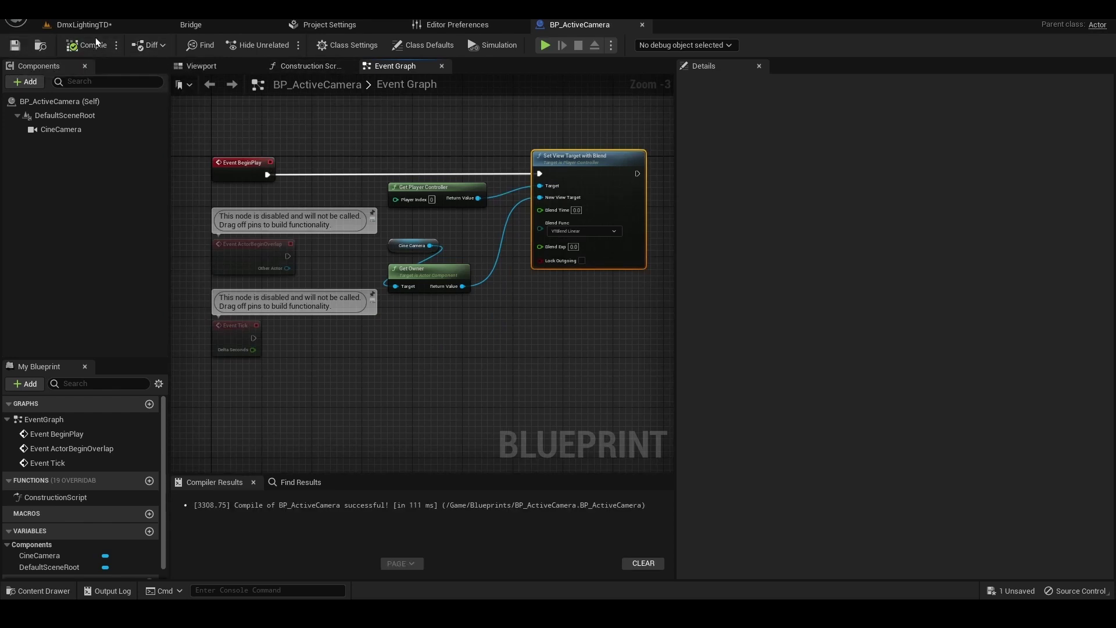
Return to the DmxLightingTD level and place BP_ActiveCamera on the floor in front of the shapes at about X -960
click(84, 25)
key(ctrl+space)
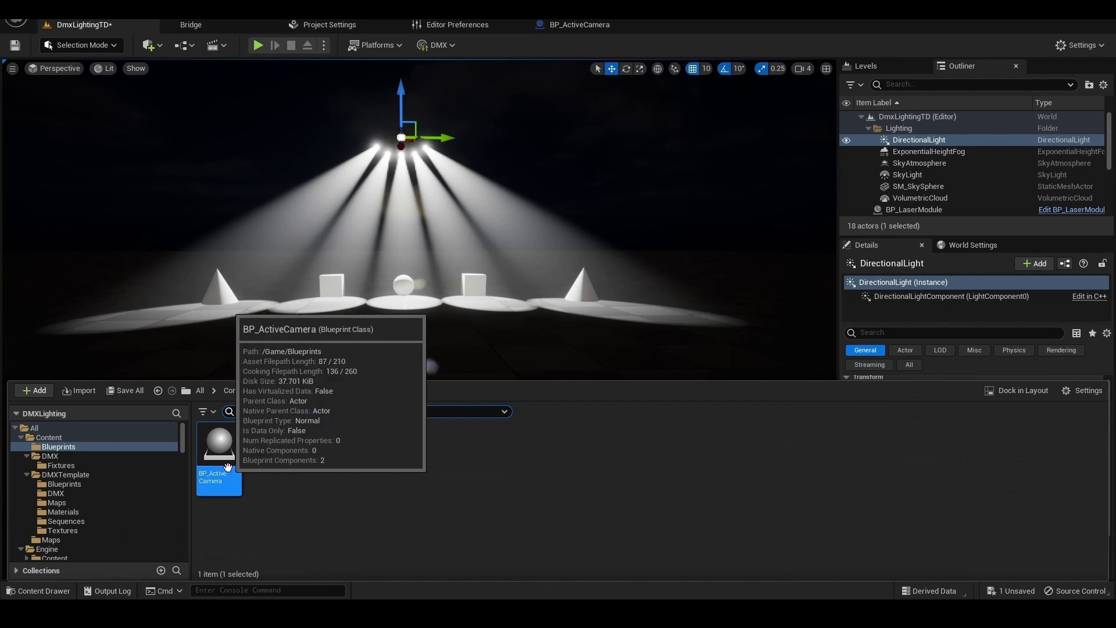
drag(228, 467, 425, 458)
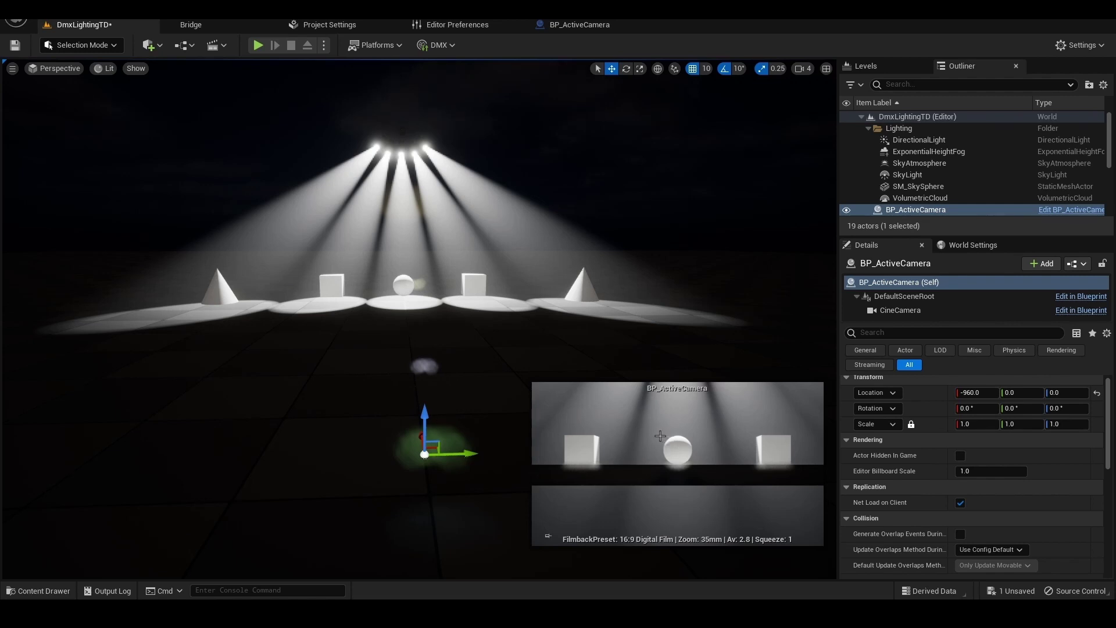
Move BP_ActiveCamera to about X -1391, Z 120 and set its CineCamera focal length to 25 to frame all the shapes
drag(415, 395, 452, 365)
key(ctrl+z)
key(ctrl+z)
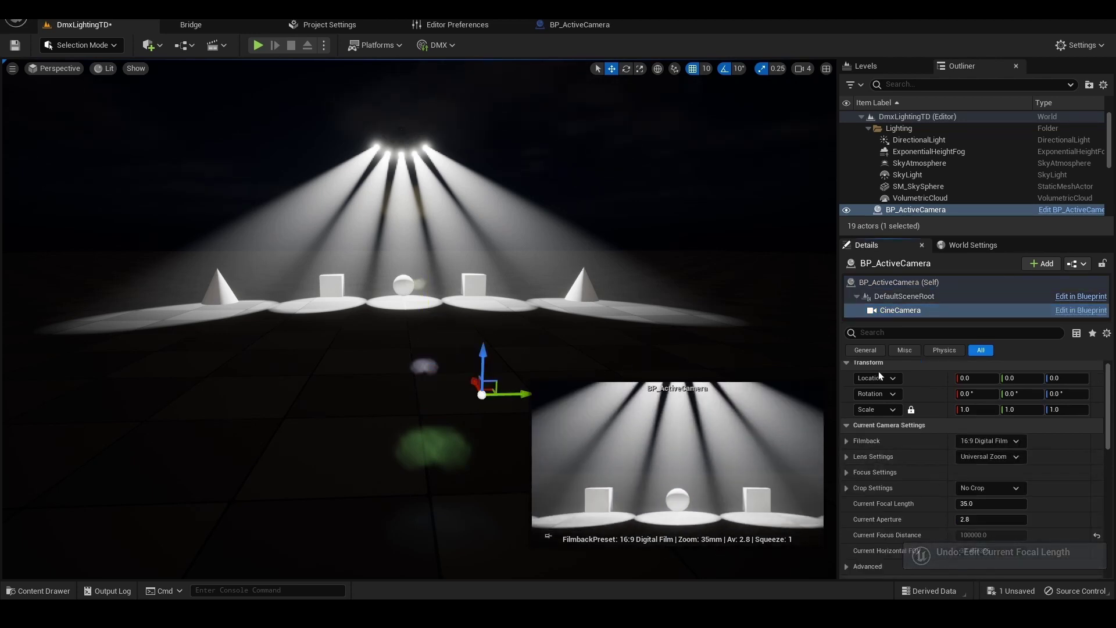
click(889, 282)
drag(485, 366, 352, 273)
key(ctrl+z)
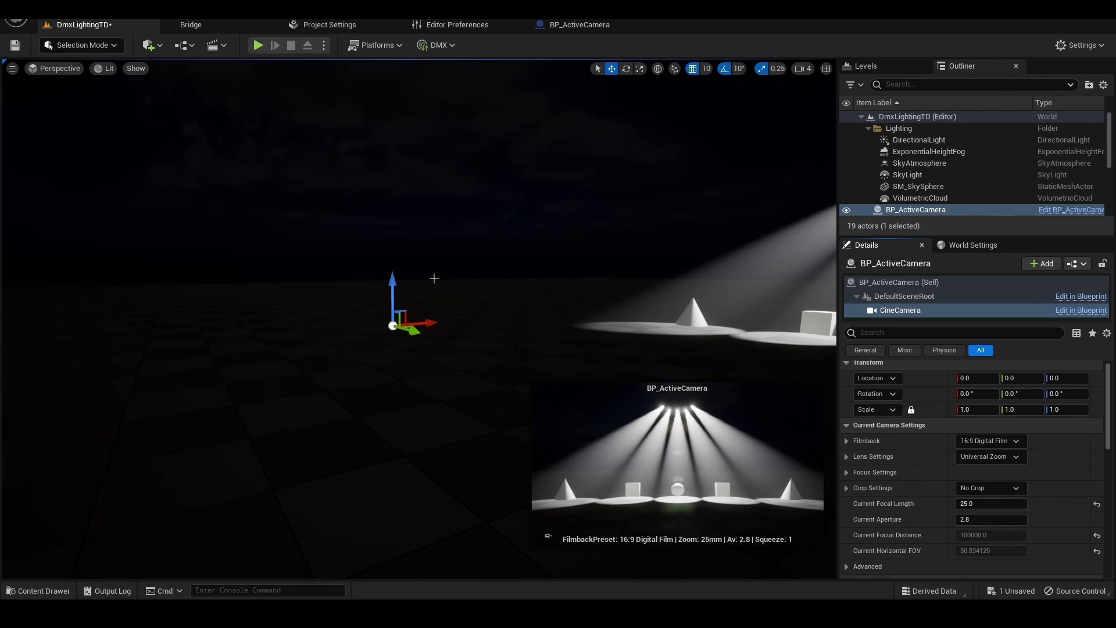
Try offsetting the CineCamera component 40 units along X, and check the camera actor's location and the component's focal length
drag(433, 321, 372, 369)
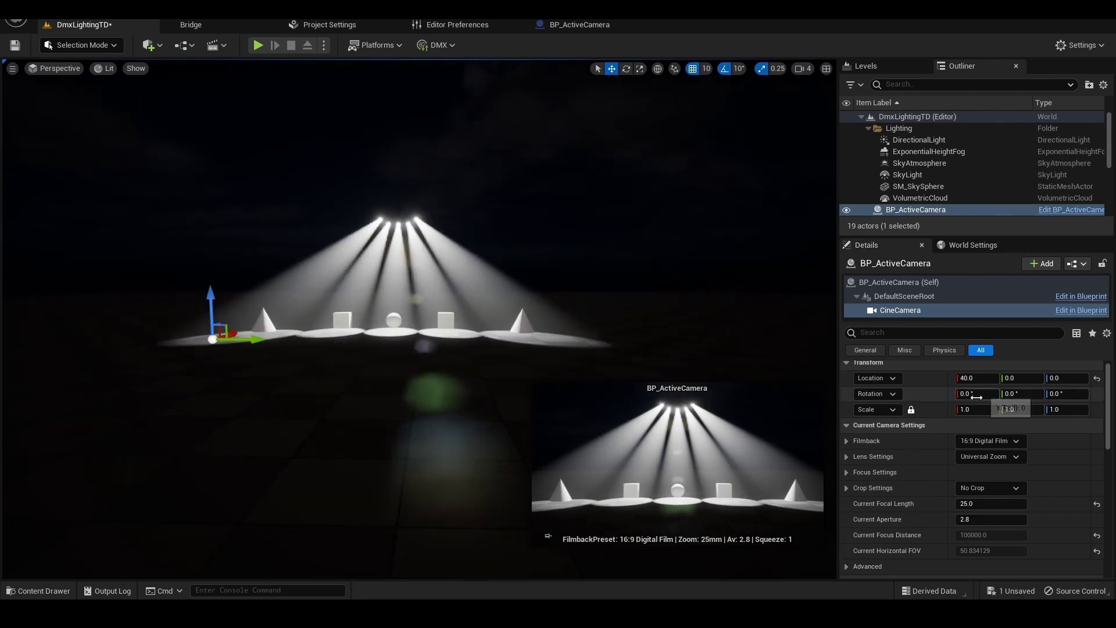
click(899, 282)
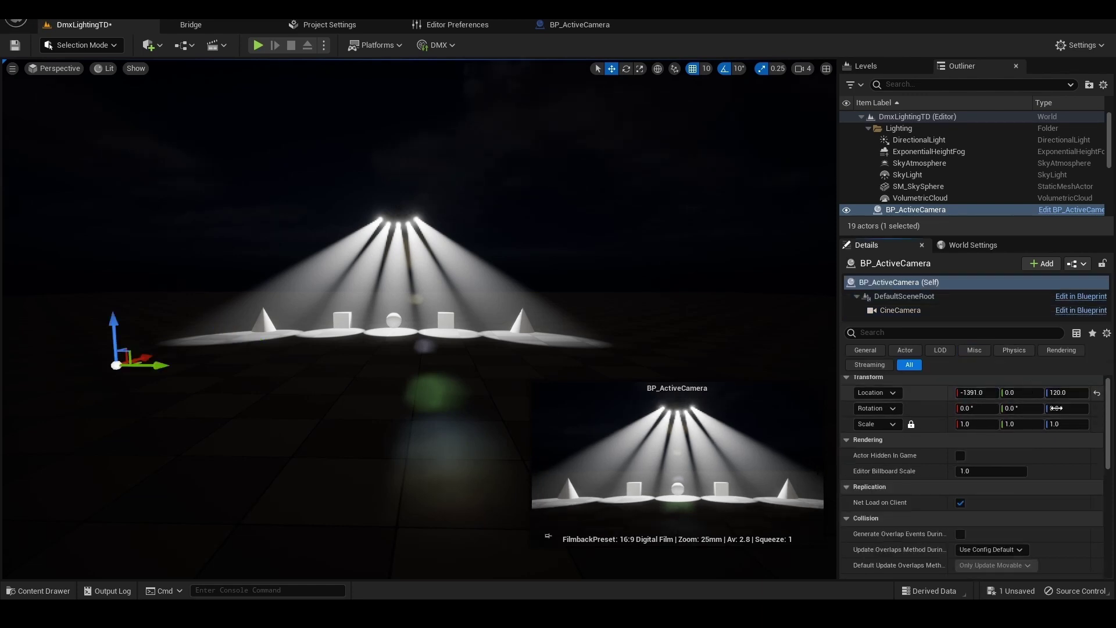
click(906, 311)
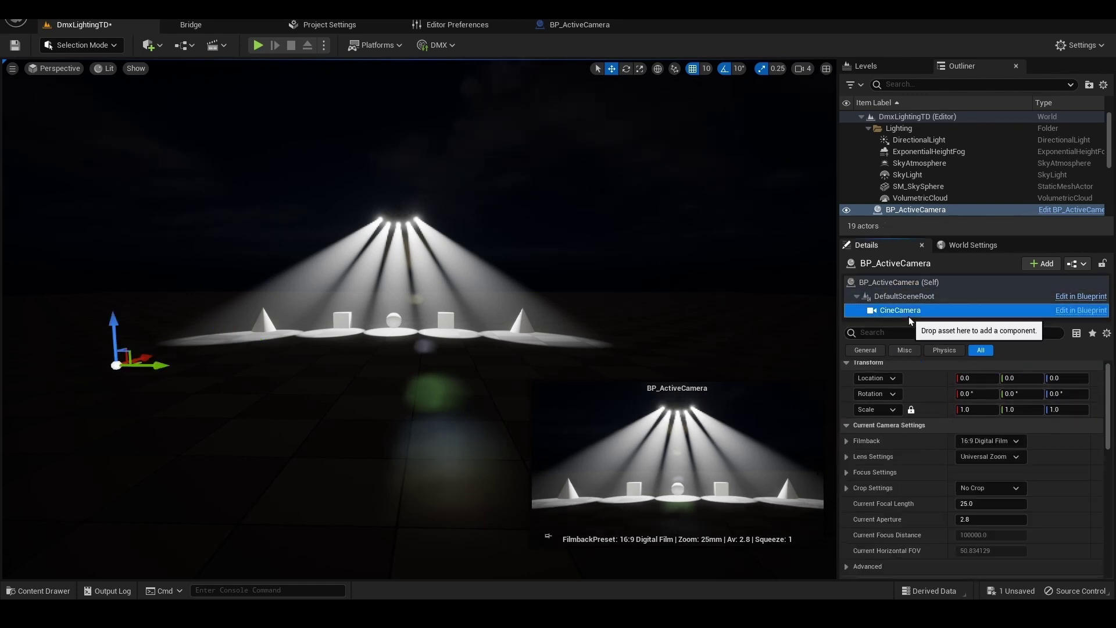
scroll(930, 447, down, 1)
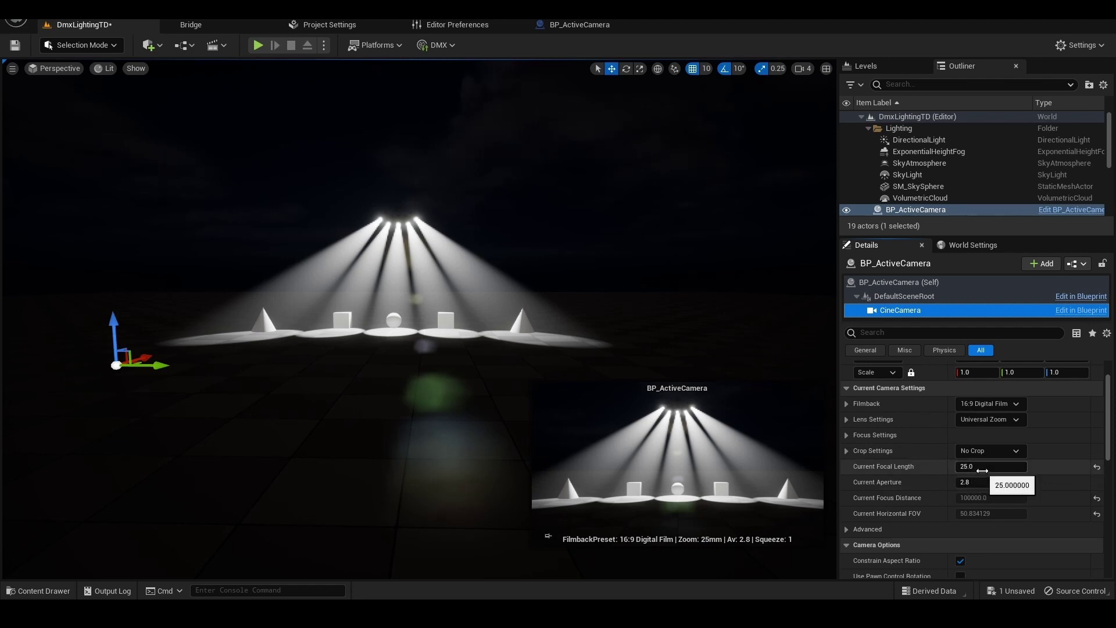
scroll(982, 470, up, 1)
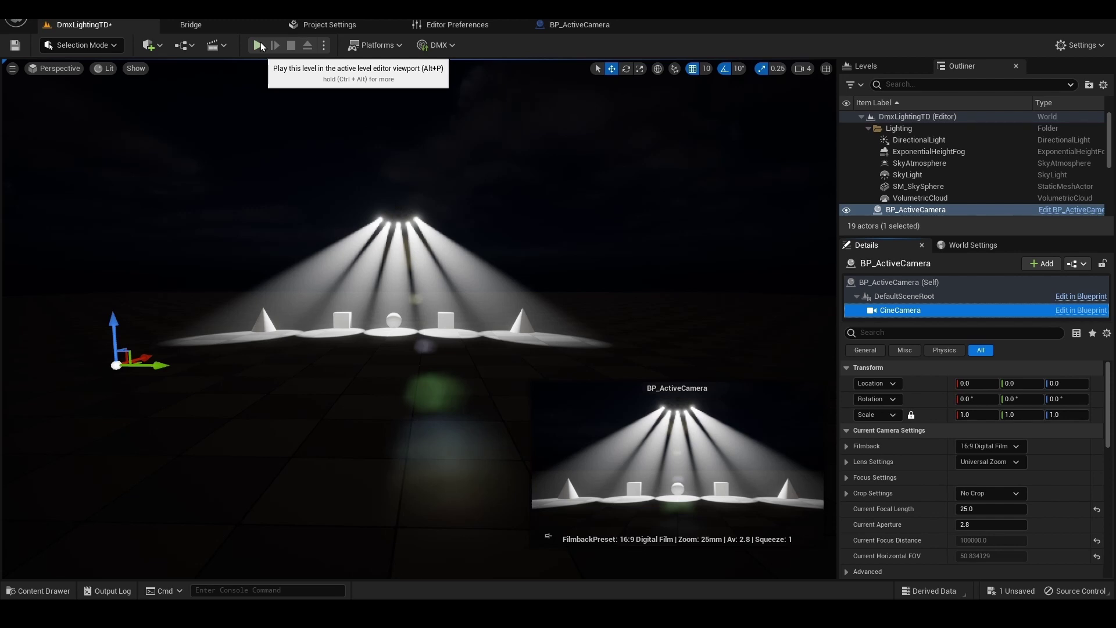
Play the level and set faders 2, 3, 9 and 11 in the DMX Output Console to about 255, 85, 154 and 232
click(258, 45)
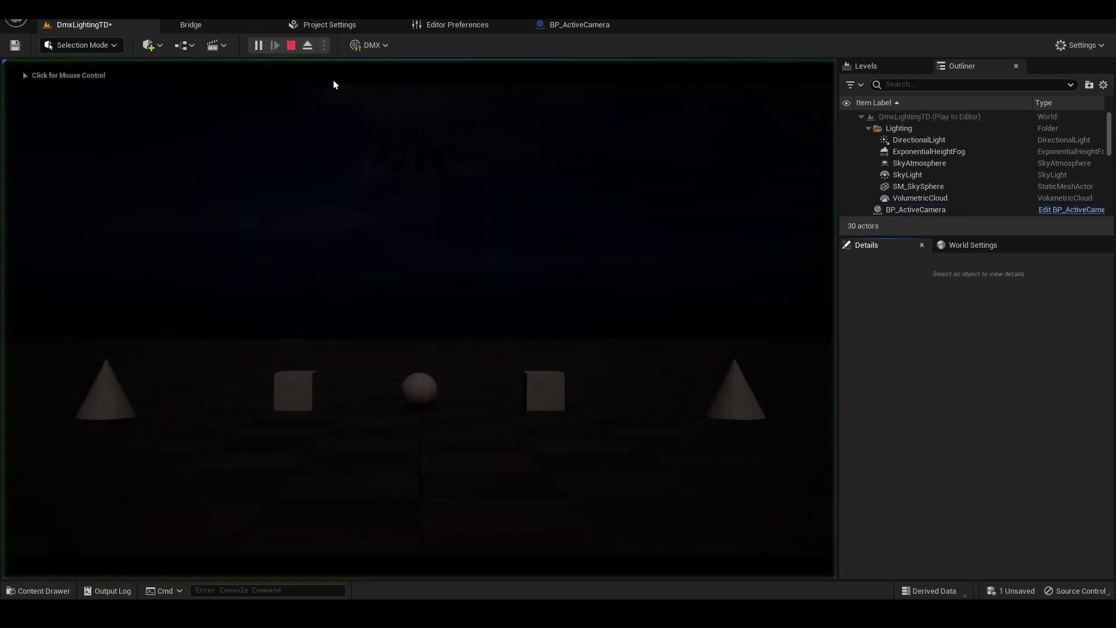
click(384, 45)
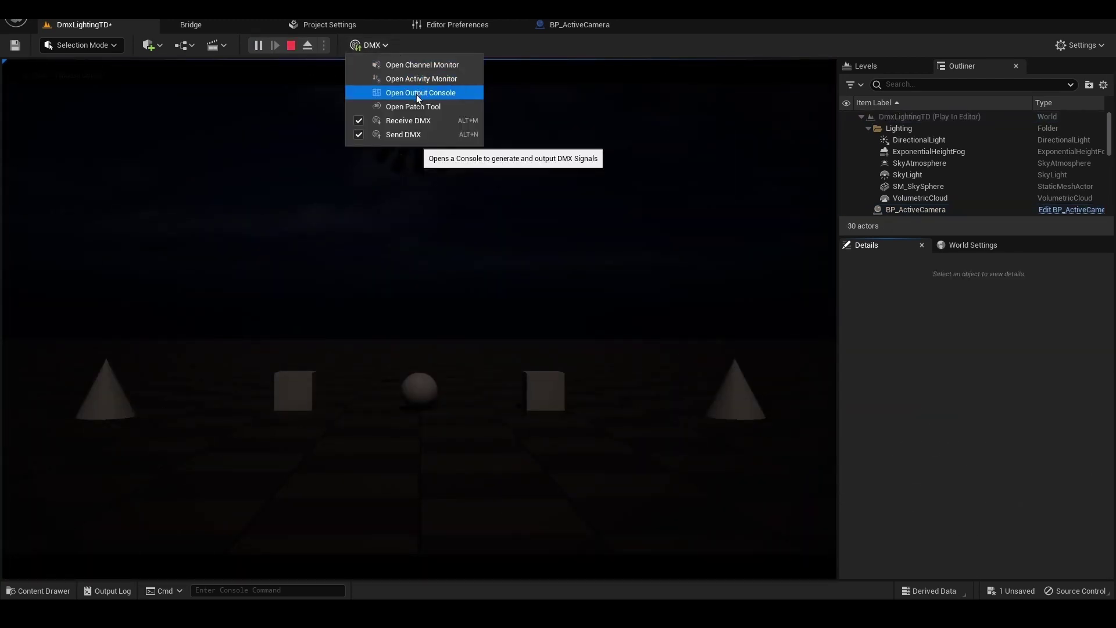
click(418, 94)
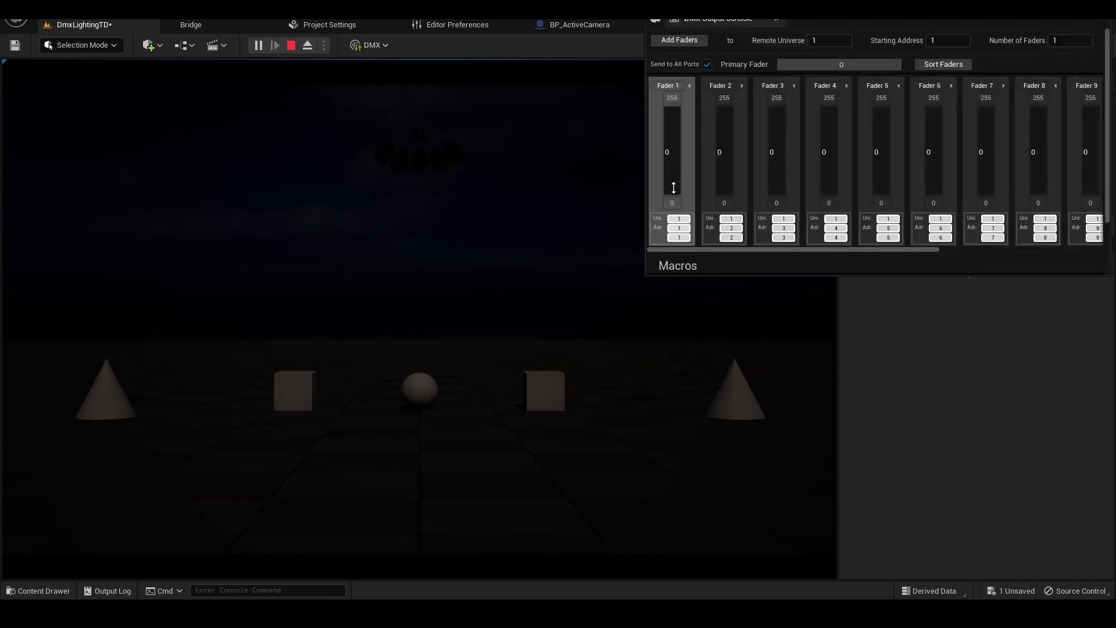
drag(671, 187, 671, 107)
drag(670, 167, 725, 145)
drag(776, 184, 777, 107)
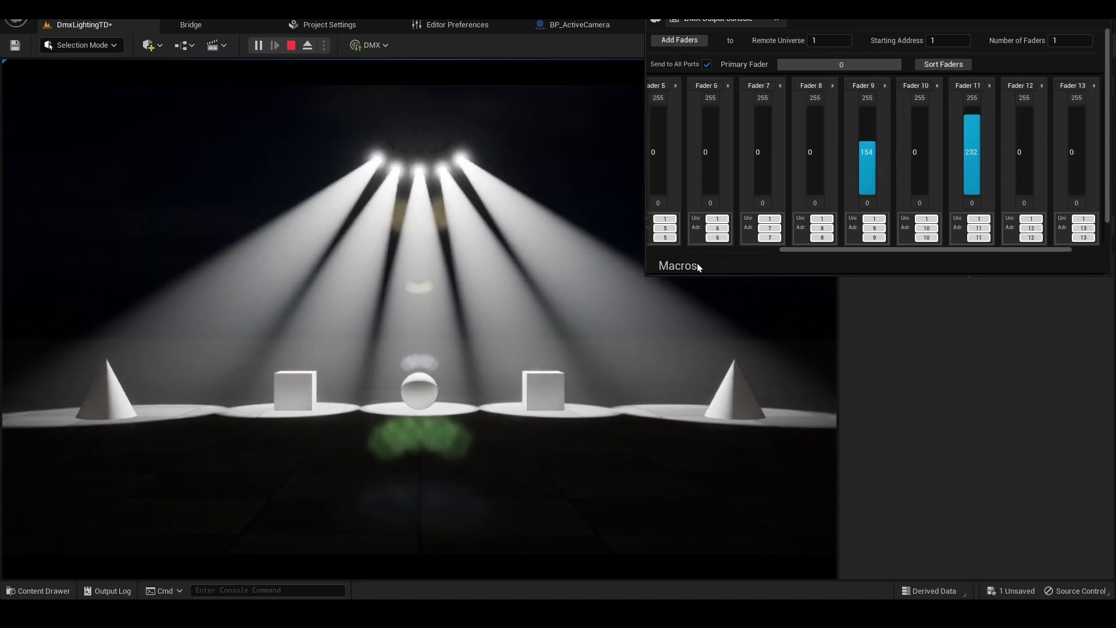
Set fader 12 to about 192, fader 13 to 86 and fader 14 to 93 to project the yellow laser beams
click(519, 312)
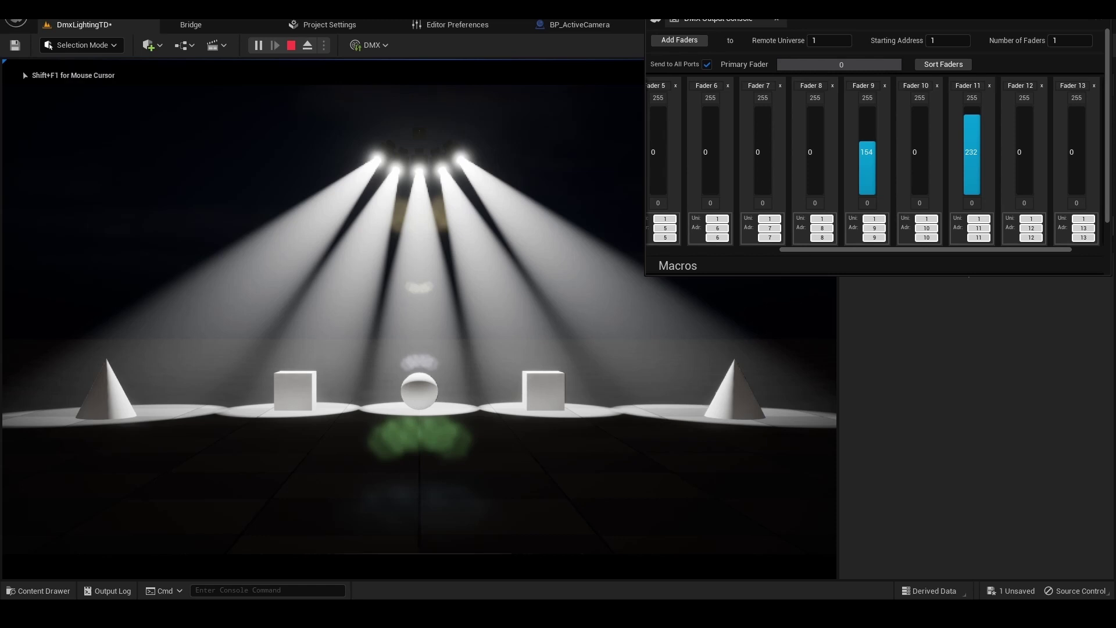
key(shift+F1)
drag(1022, 160, 1026, 113)
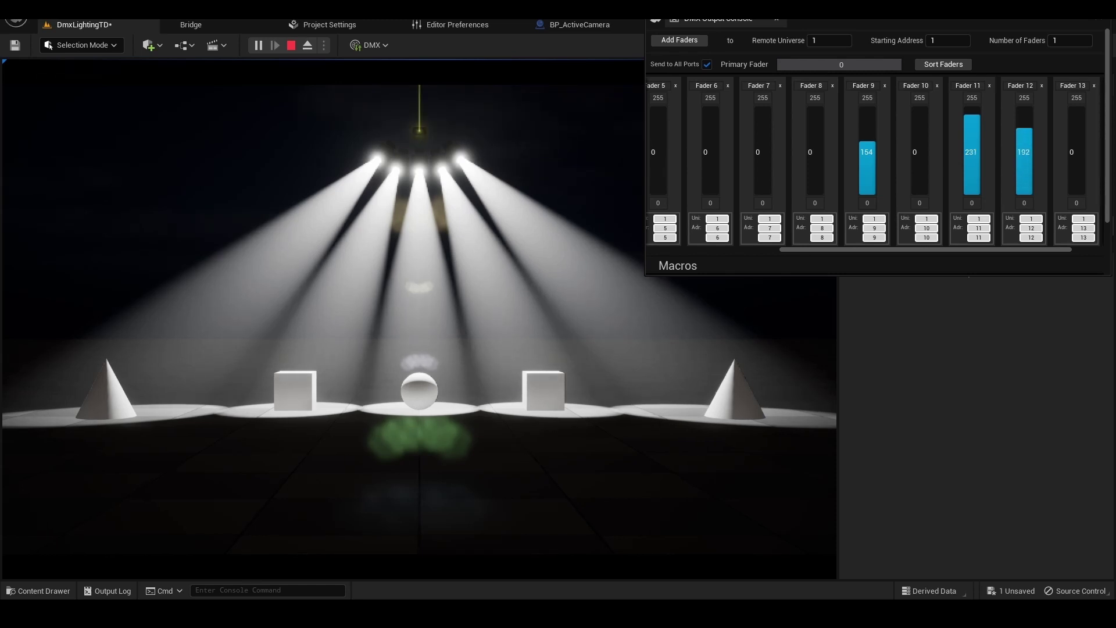
drag(1075, 180, 1075, 168)
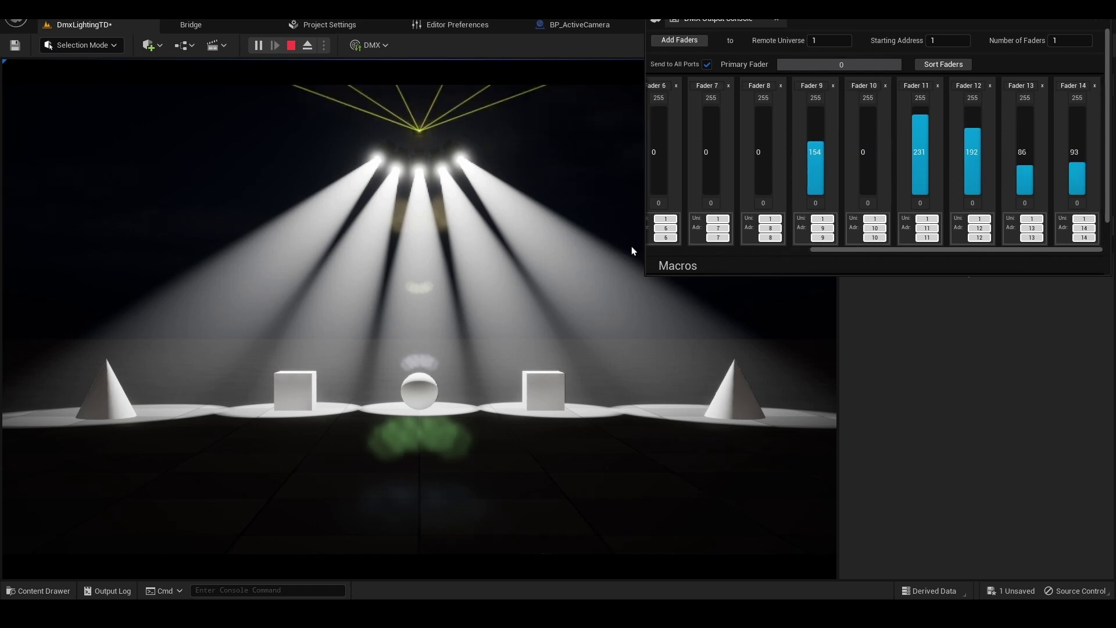
Save the level, set faders 11, 12 and 3 to about 208, 159 and 255, and raise fader 14 for more laser beams
key(ctrl+s)
drag(920, 152, 977, 161)
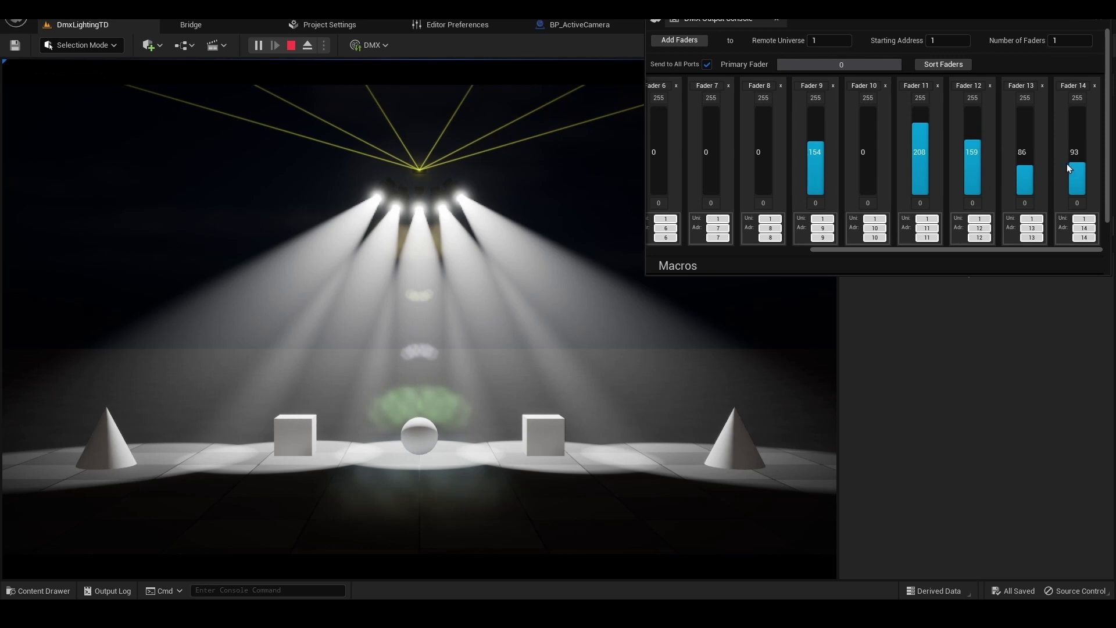
drag(1066, 163, 1069, 107)
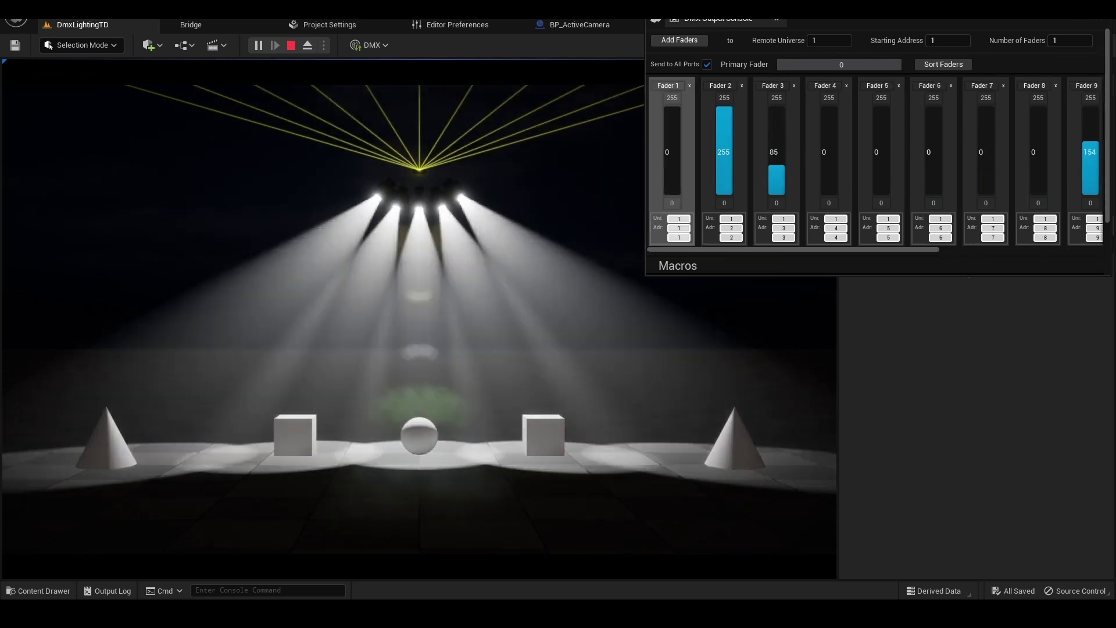
drag(777, 168, 781, 140)
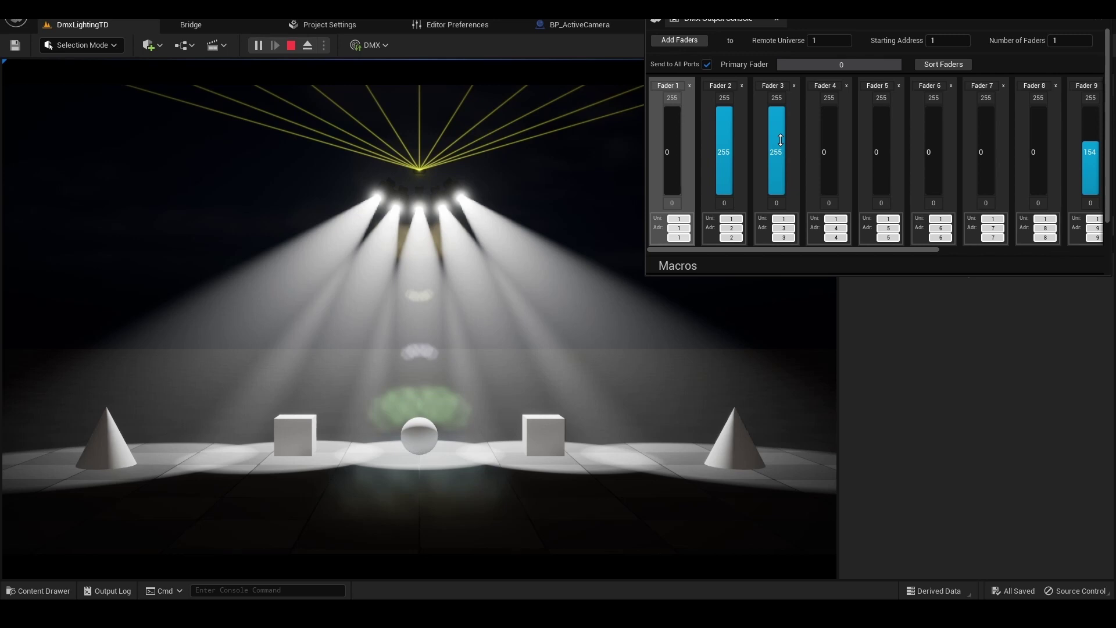
Stop playing the level and close the DMX Output Console
drag(826, 21, 803, 35)
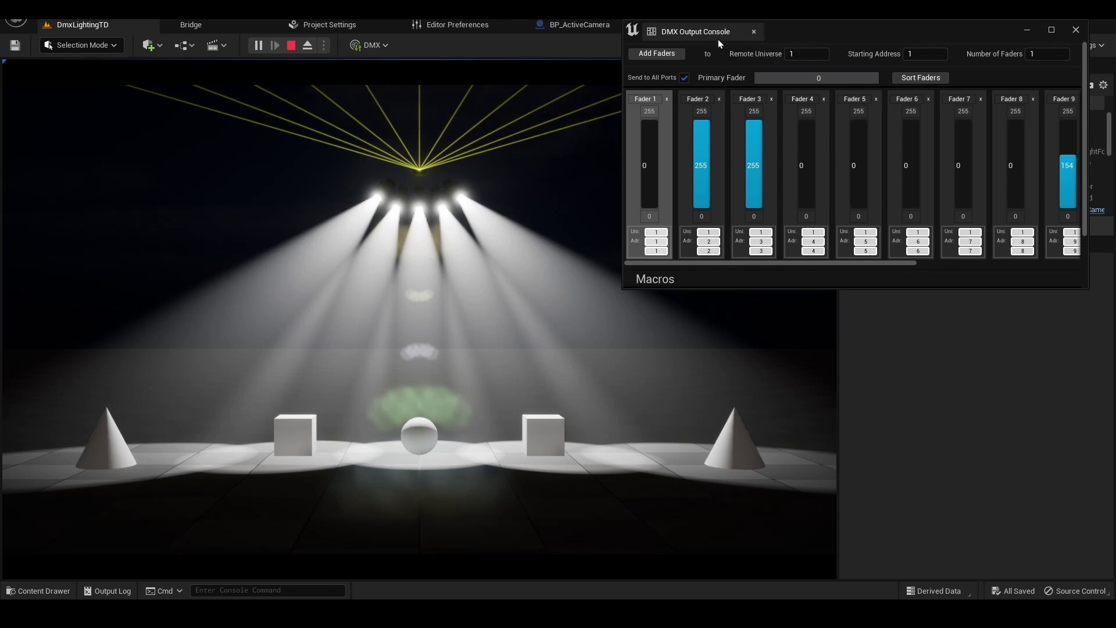
key(Escape)
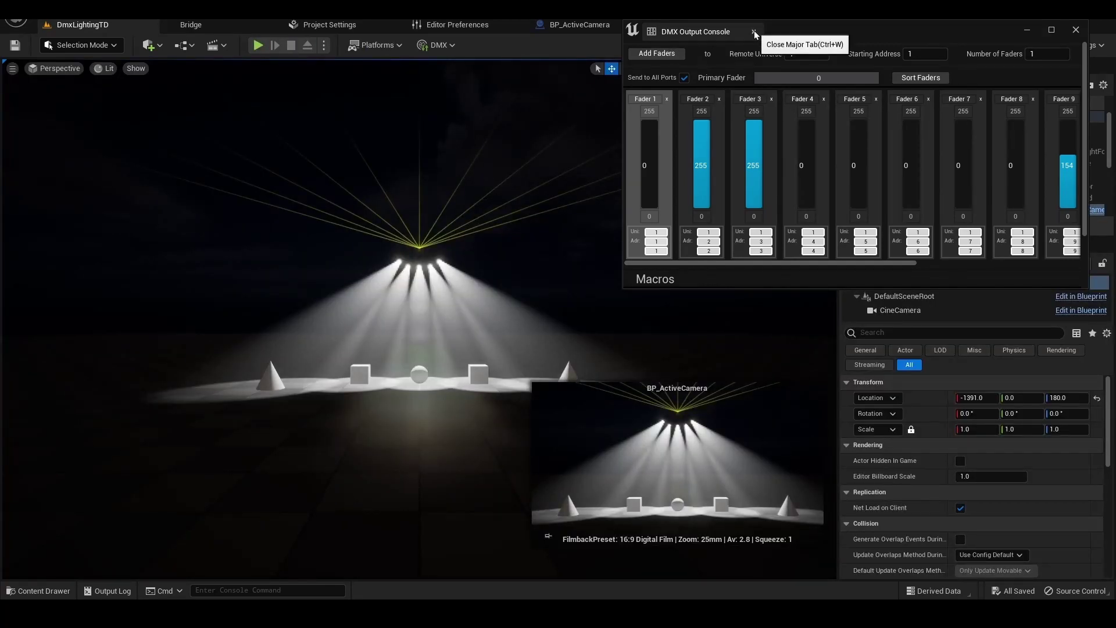
click(753, 31)
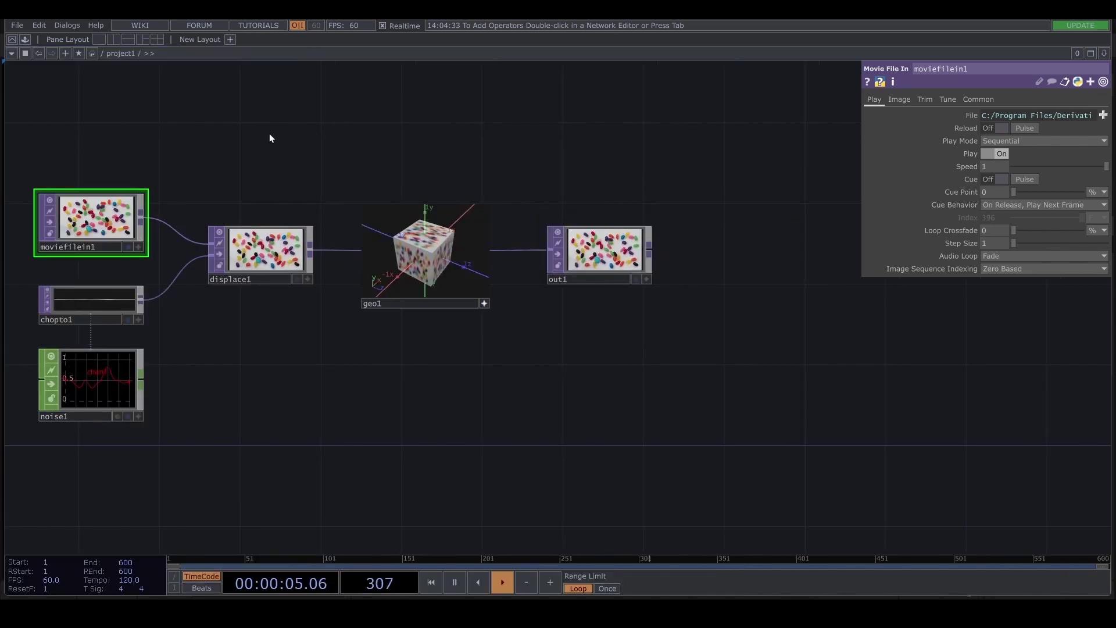
Switch to TouchDesigner and delete all the default operators from project1
drag(270, 138, 431, 177)
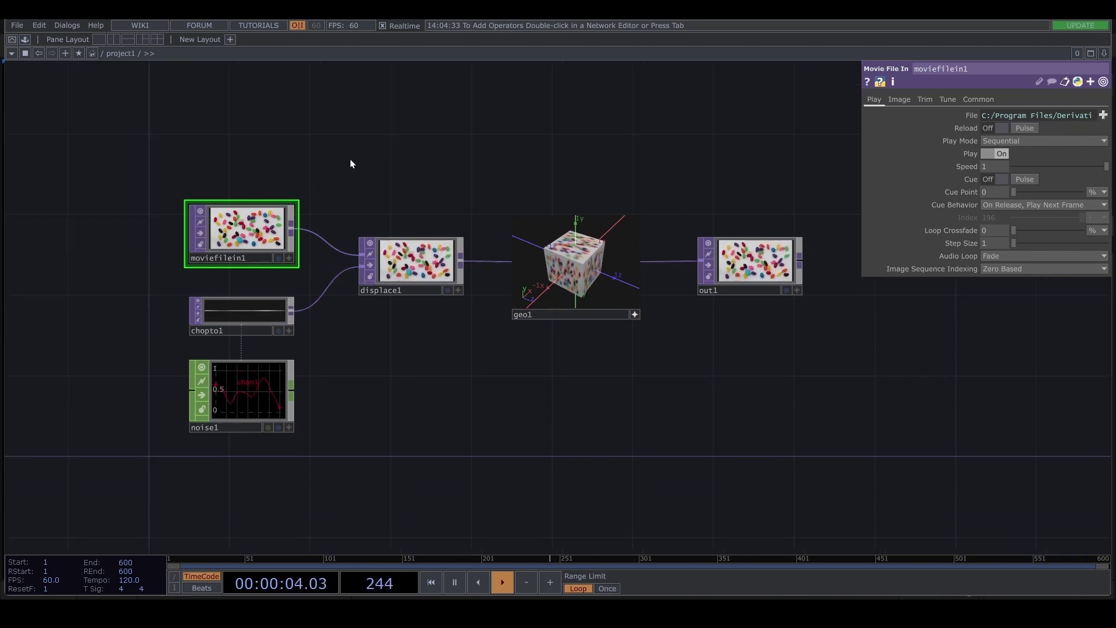
key(ctrl+a)
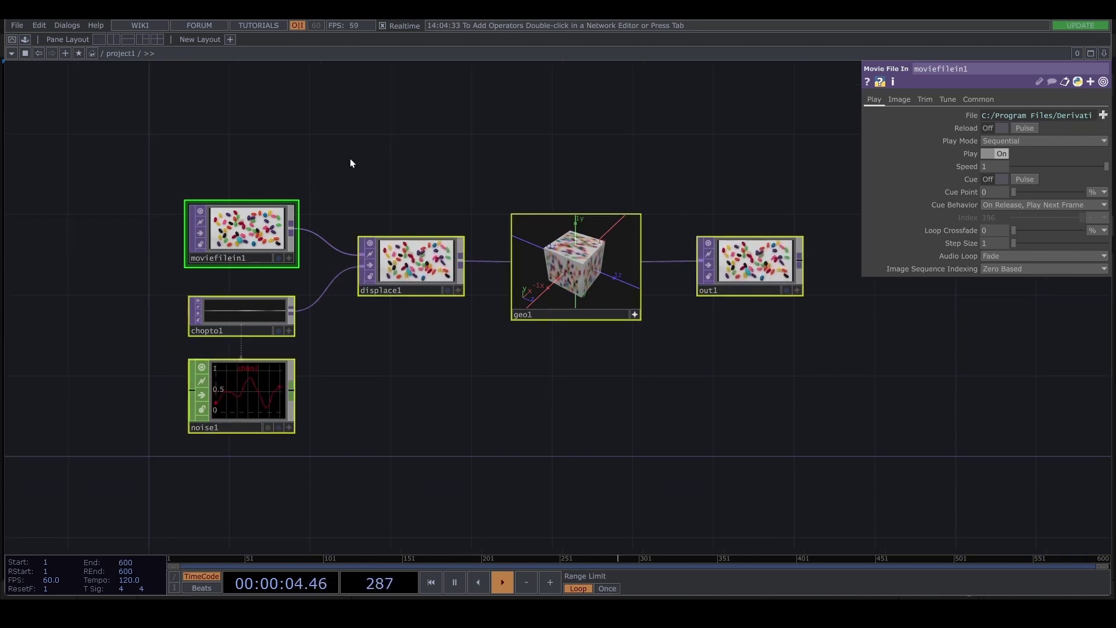
key(Delete)
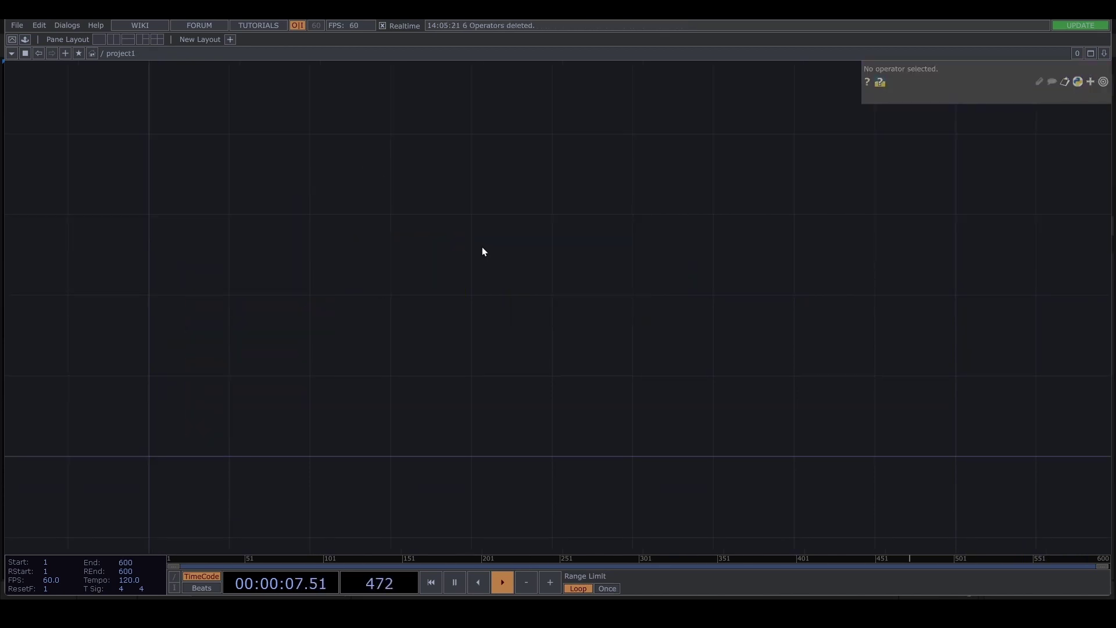
Add a DMX Out CHOP to the empty network
key(Tab)
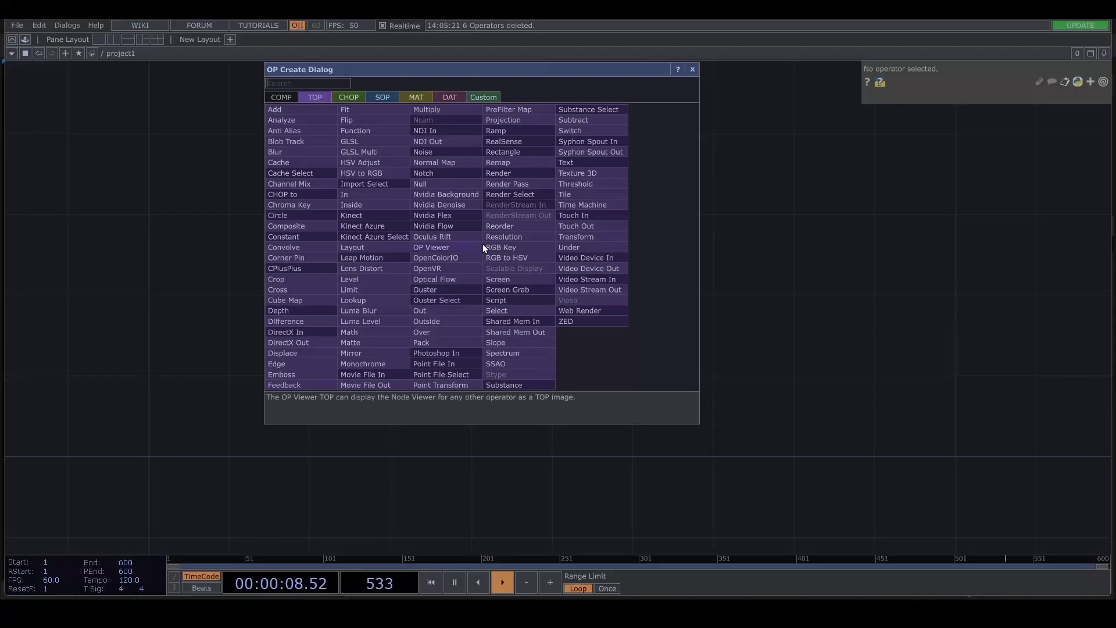
click(346, 95)
text(dmx)
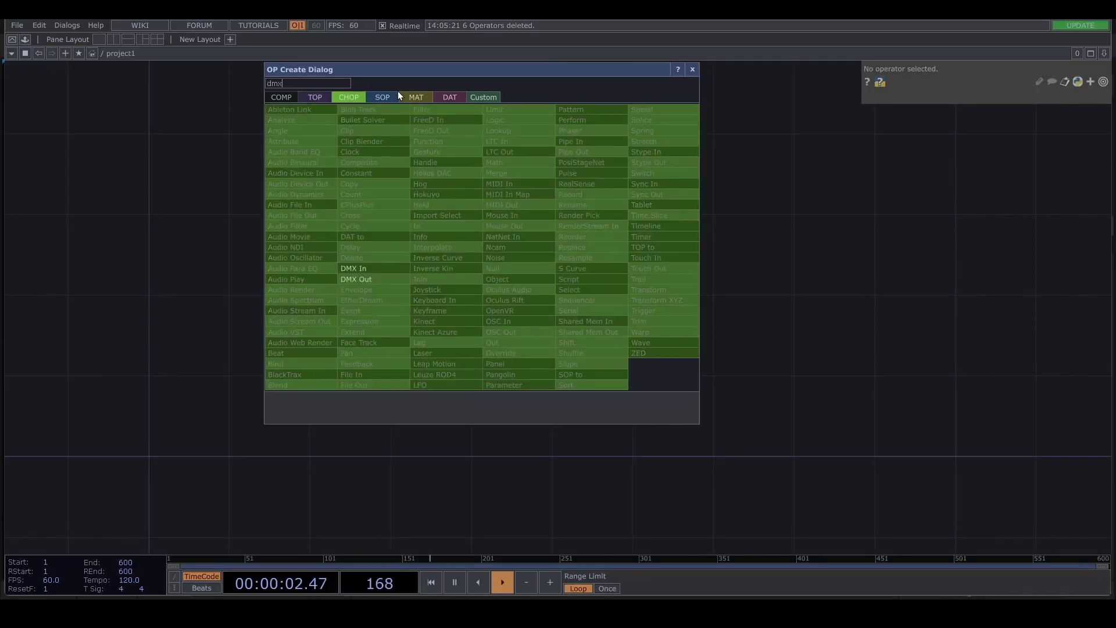
click(355, 279)
click(708, 275)
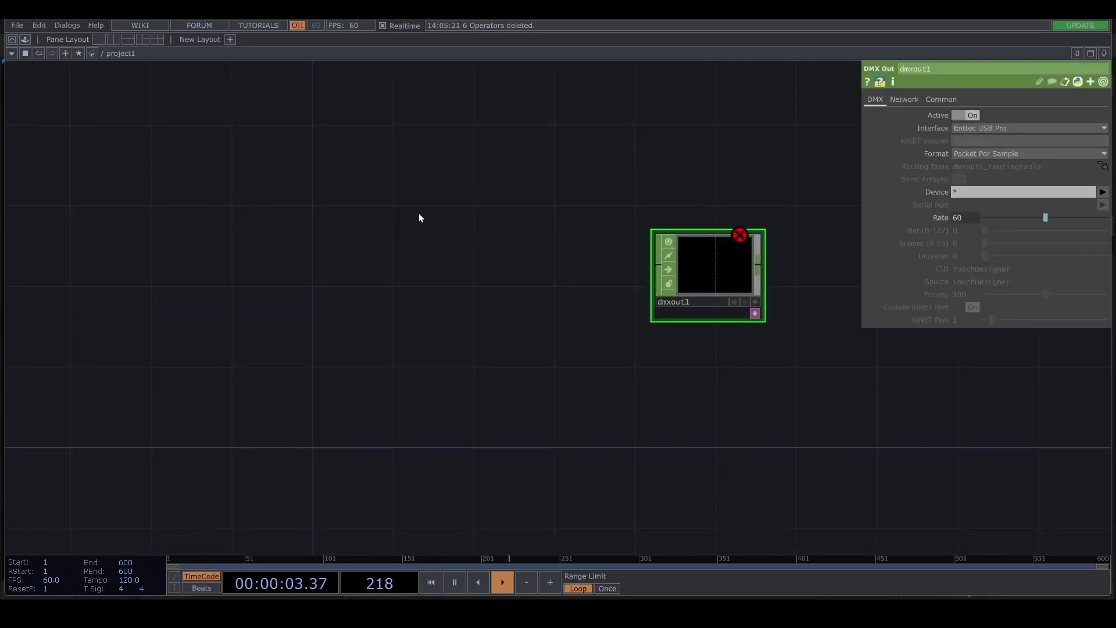
Add a Constant CHOP upstream of the DMX Out operator, leaving a gap between the two
key(Tab)
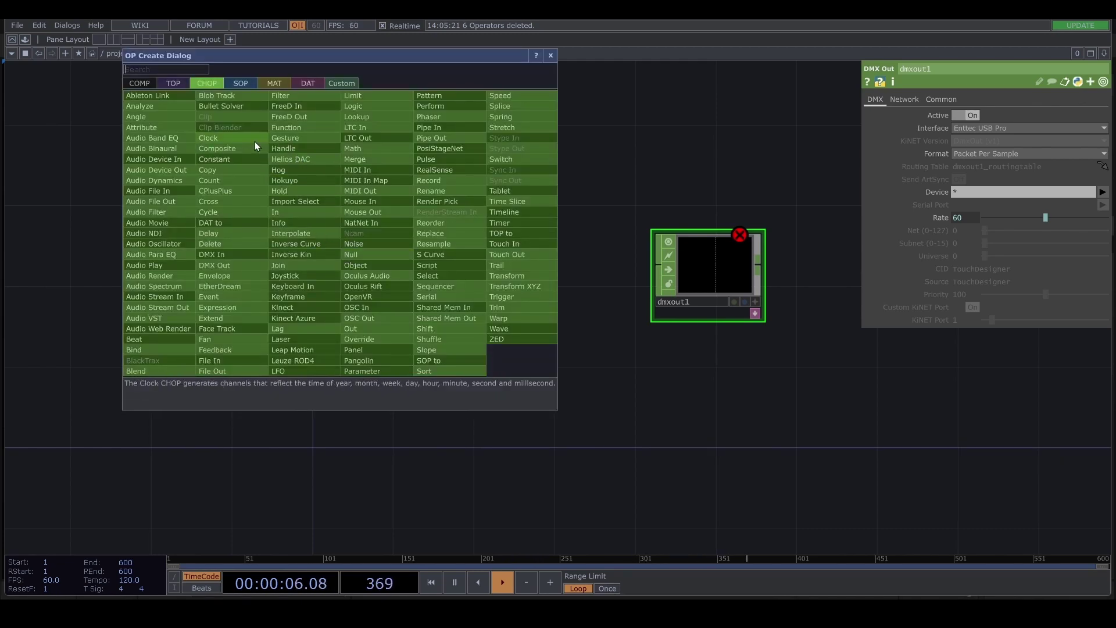
click(215, 159)
click(285, 270)
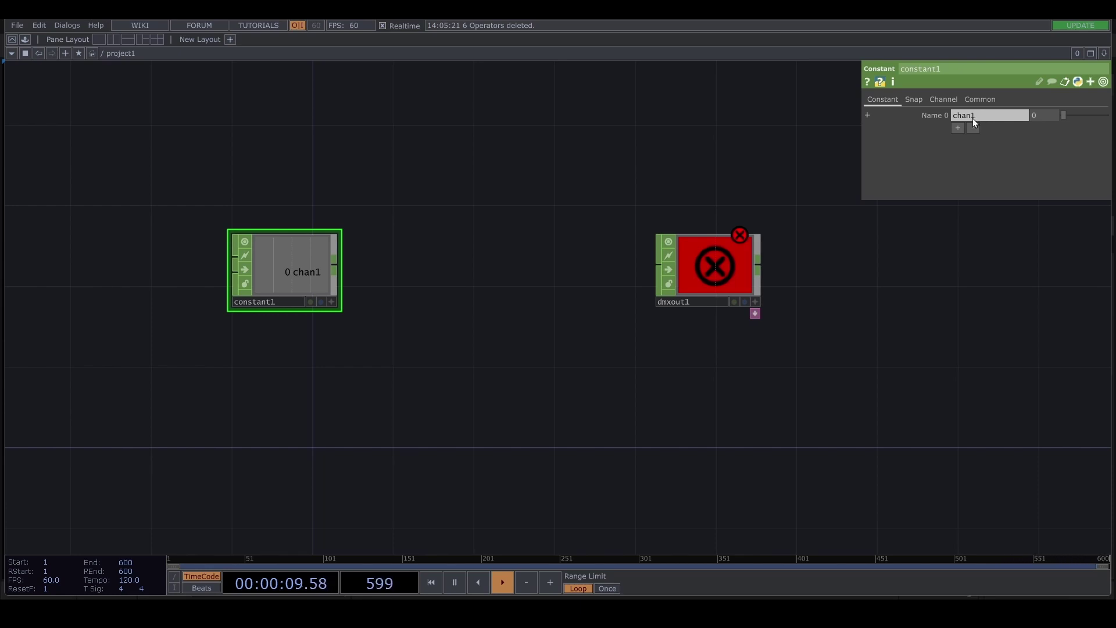
Extend the Constant CHOP to eleven channels, chan1 to chan11
click(957, 127)
click(957, 140)
click(957, 152)
click(957, 165)
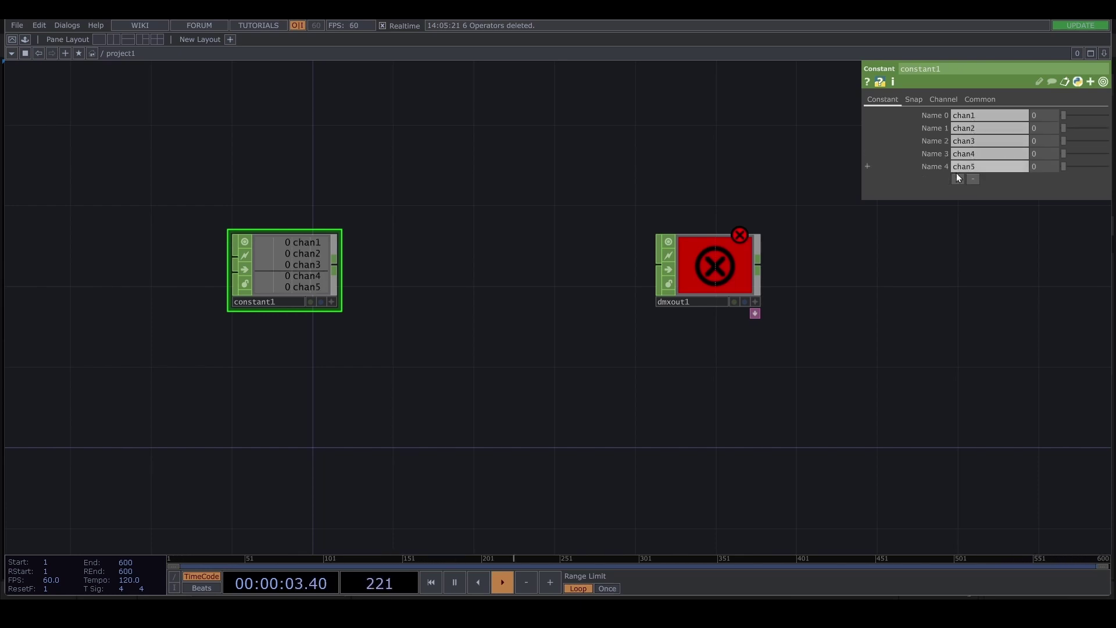
click(956, 179)
click(956, 191)
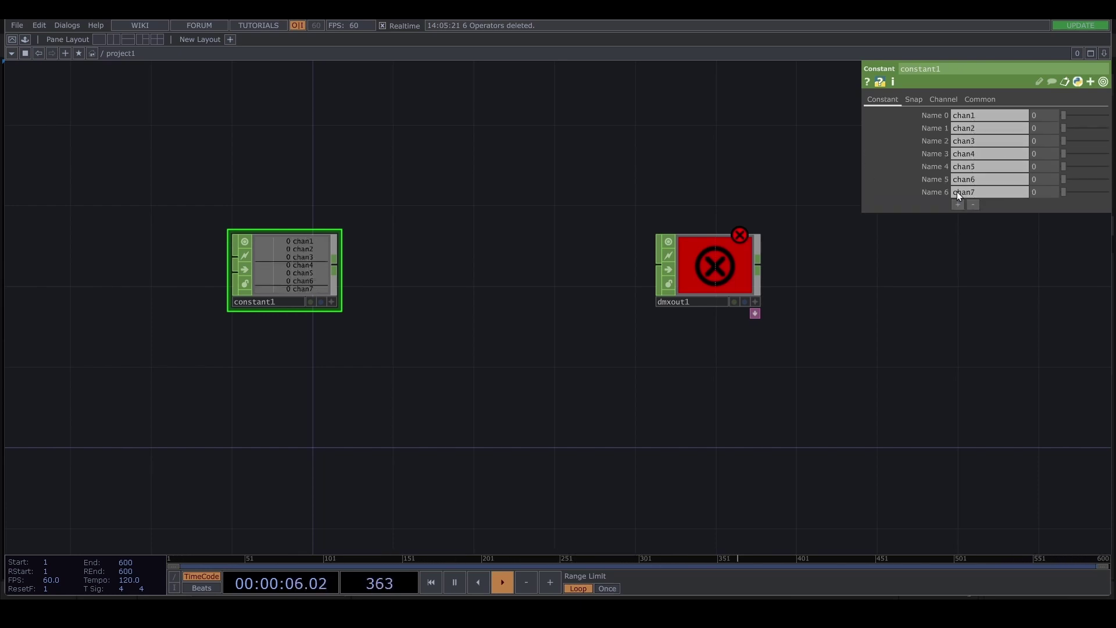
click(957, 205)
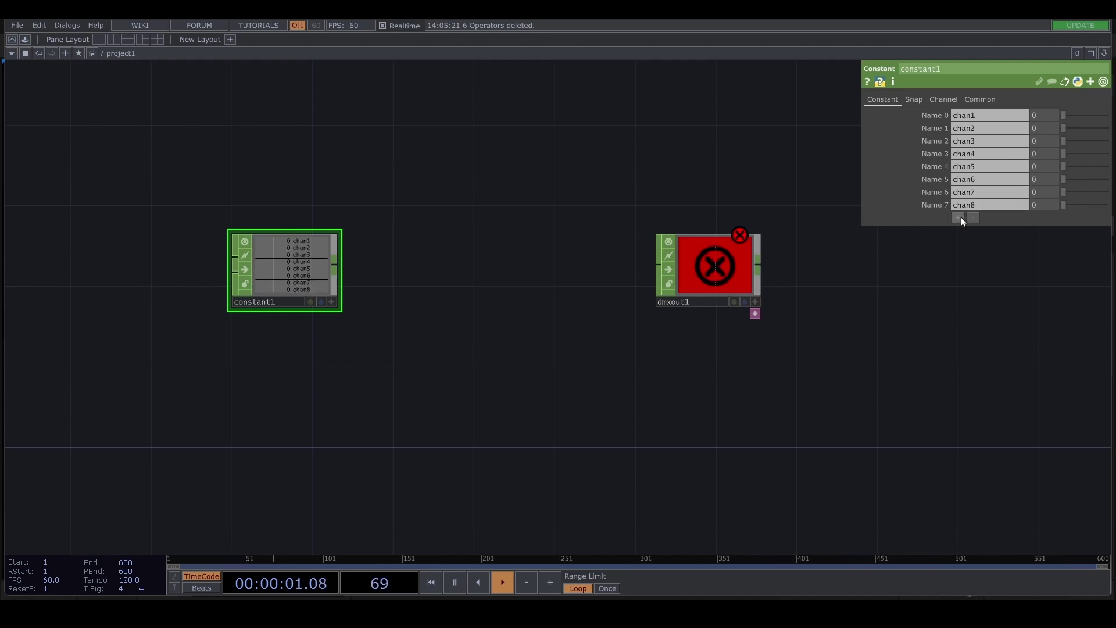
click(959, 218)
click(959, 230)
click(959, 243)
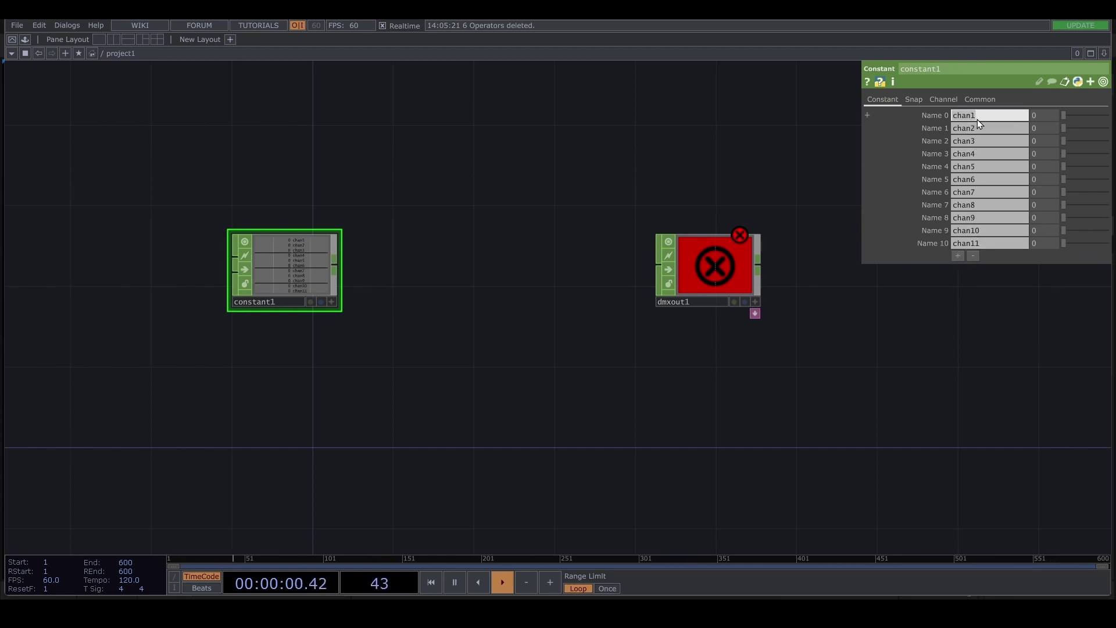
Name the first three Constant channels ColorWheel, Shutter and Dimmer
click(977, 119)
text(colorWheel)
key(Return)
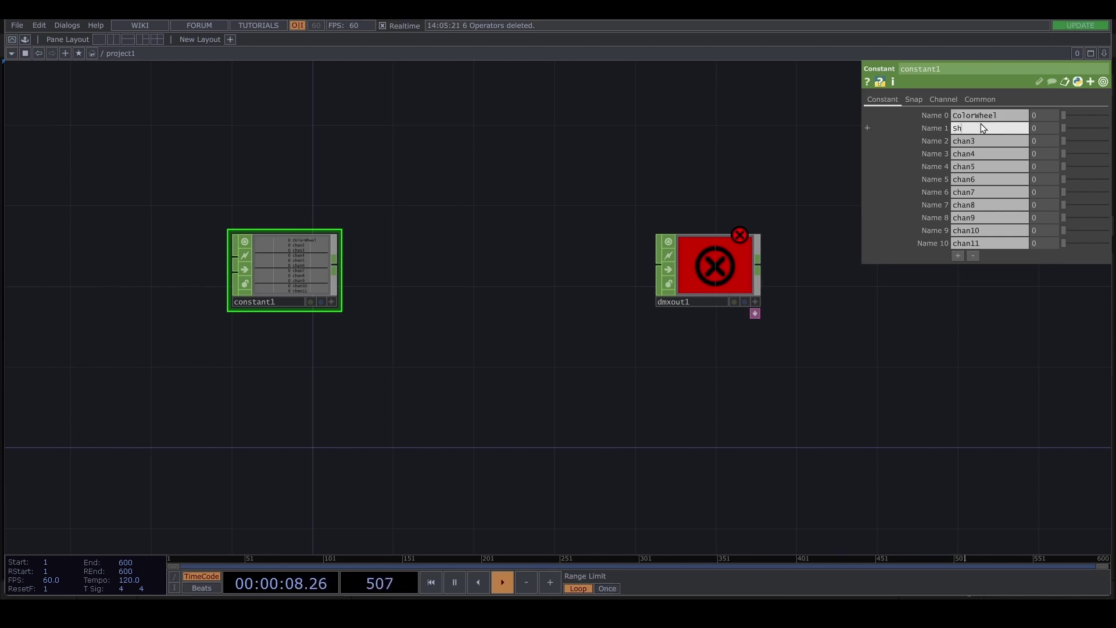
click(981, 124)
text(Shutter)
key(Return)
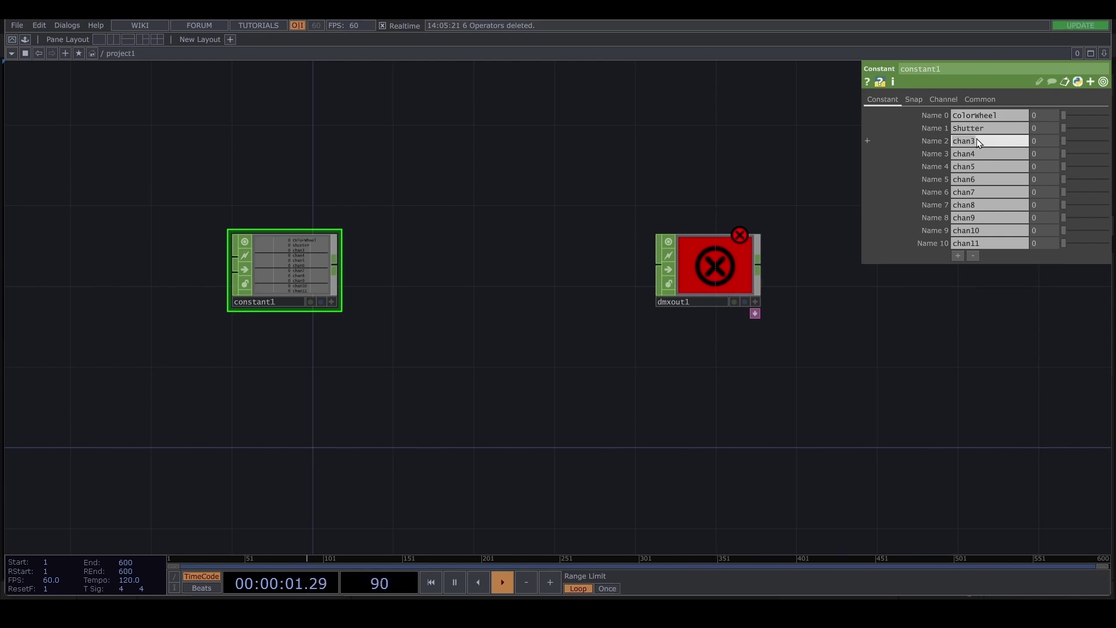
text(Dimmer)
Name the fourth, fifth and sixth Constant channels Frost, Focus and PanHi
click(977, 153)
text(Frost)
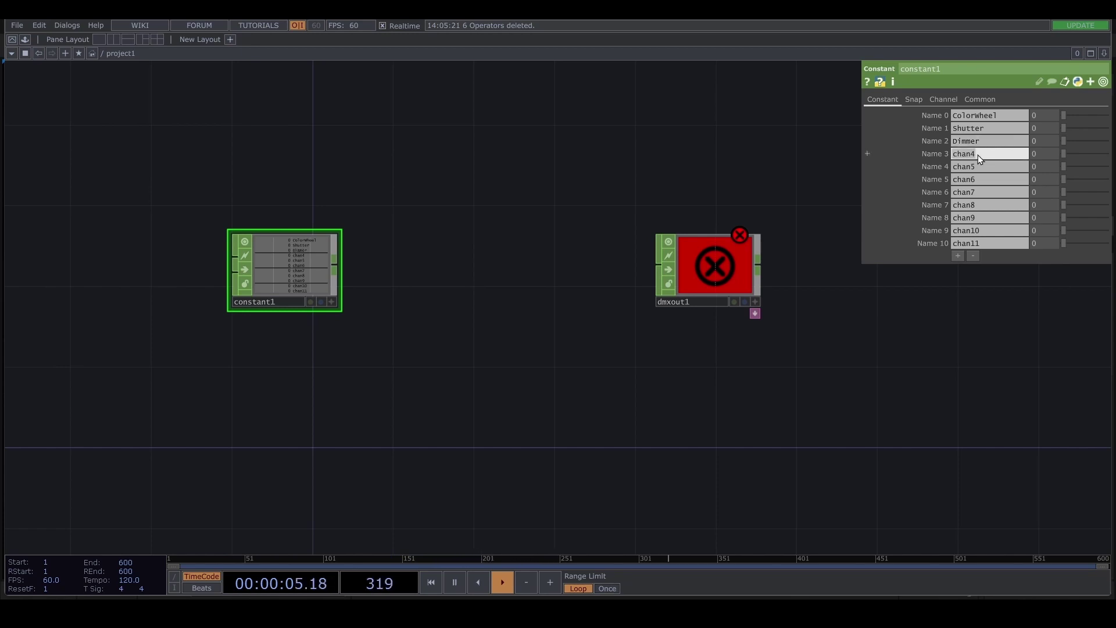
click(975, 166)
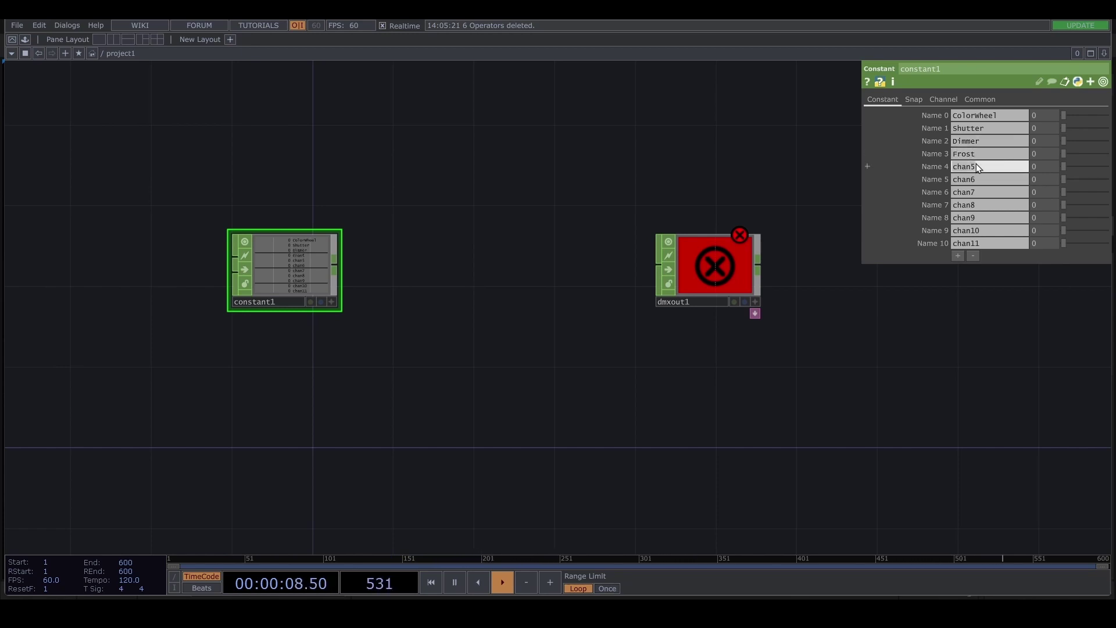
text(Focus)
click(975, 179)
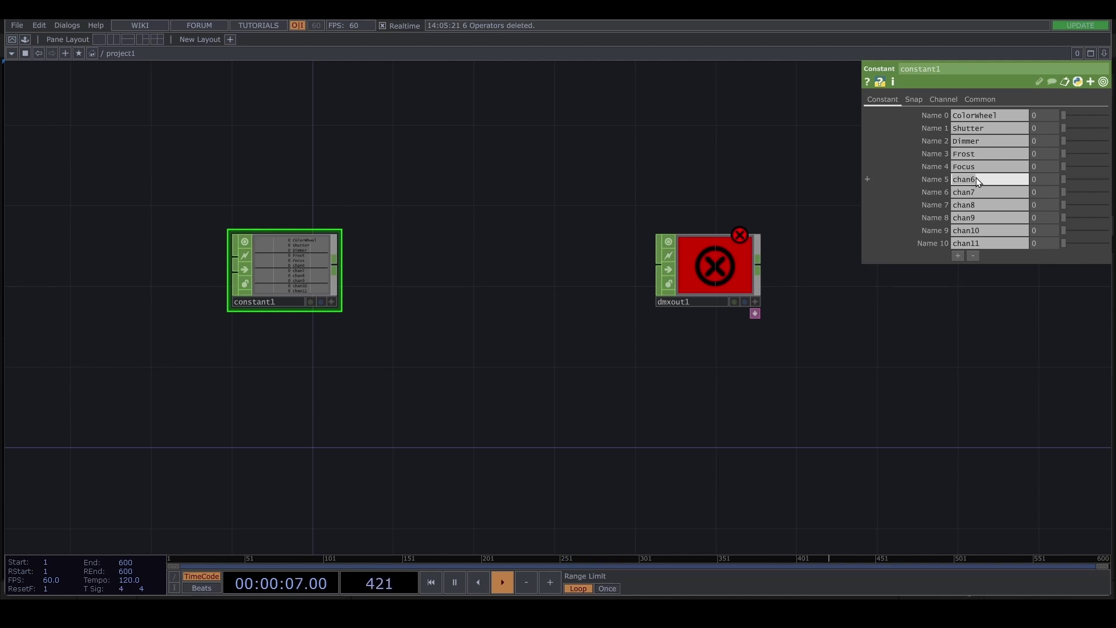
text(PanHi)
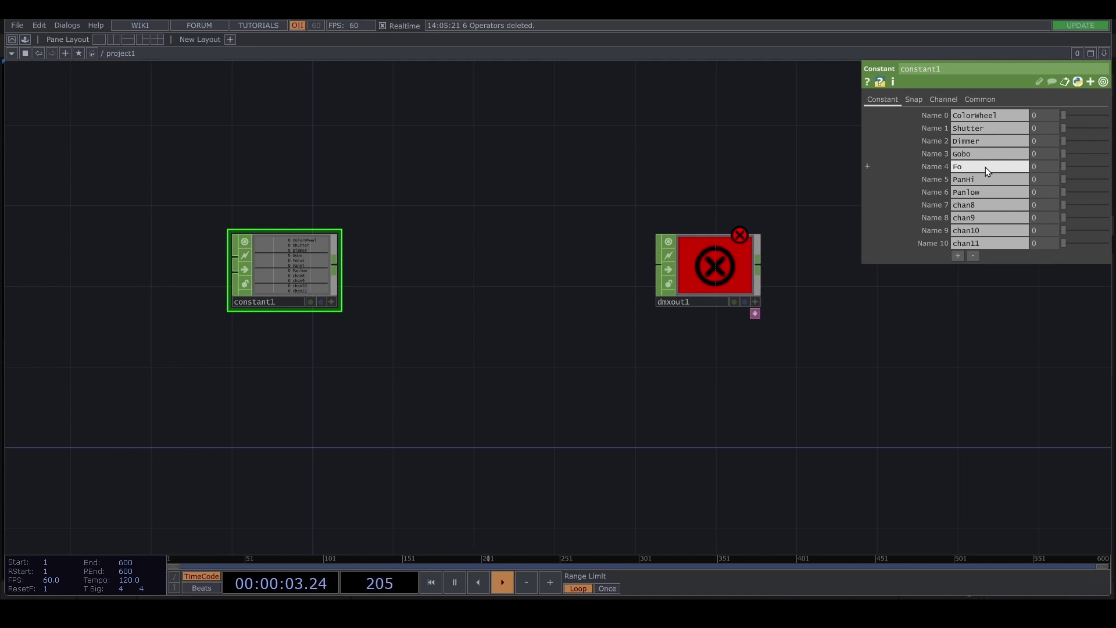
Rename the fifth to eighth Constant channels Frost, Focus, PanHi and PanLow, following Gobo
key(BackSpace)
text(ro)
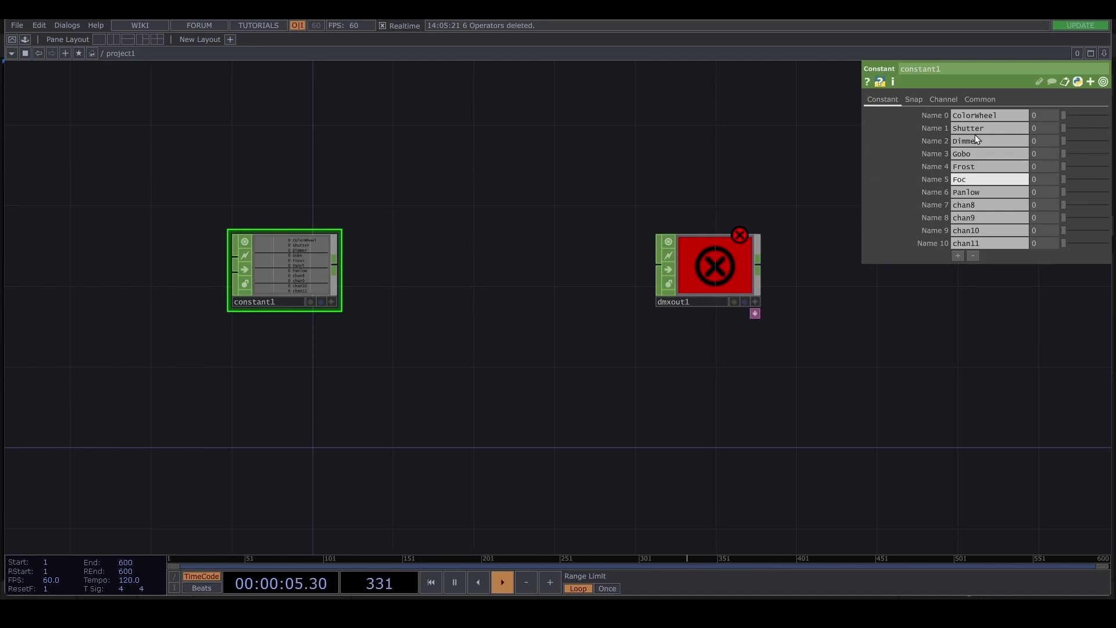
text(us)
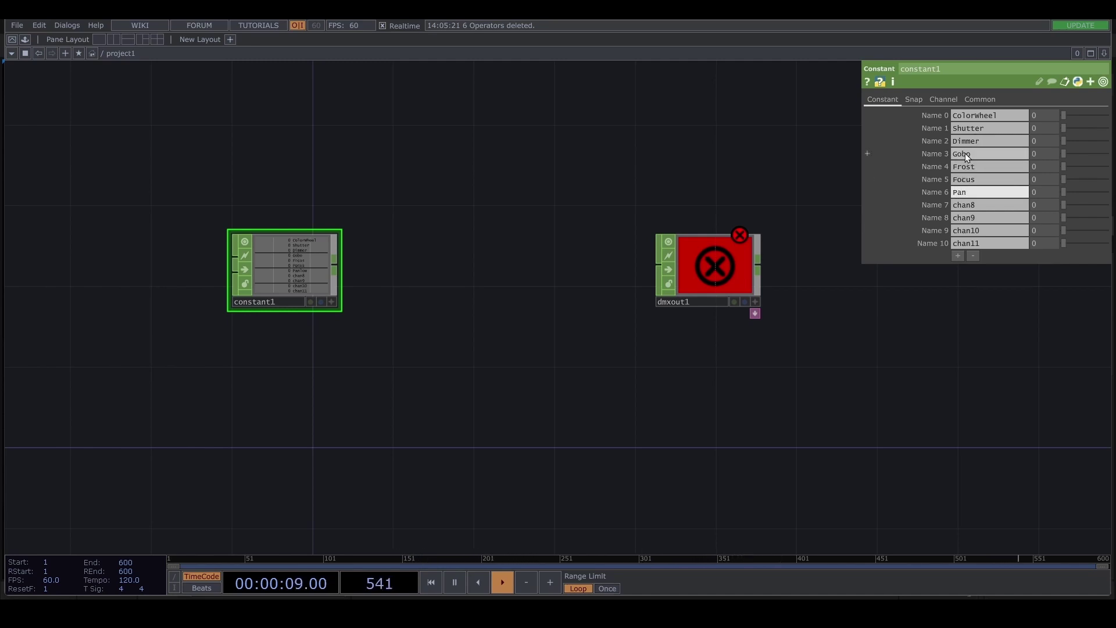
text(Hi)
text(ow)
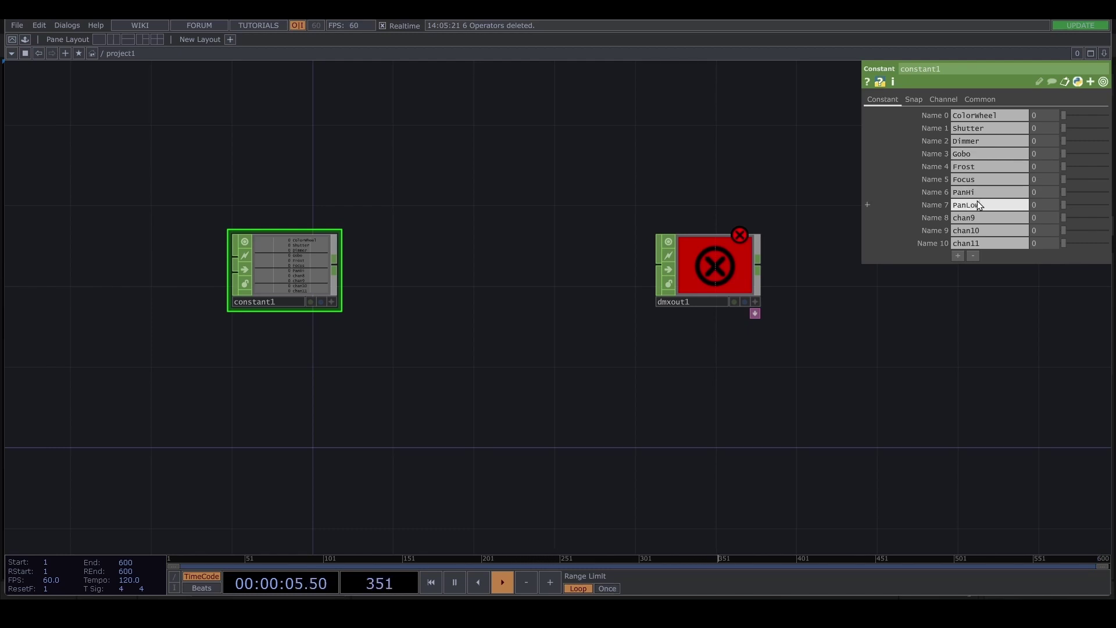
key(Tab)
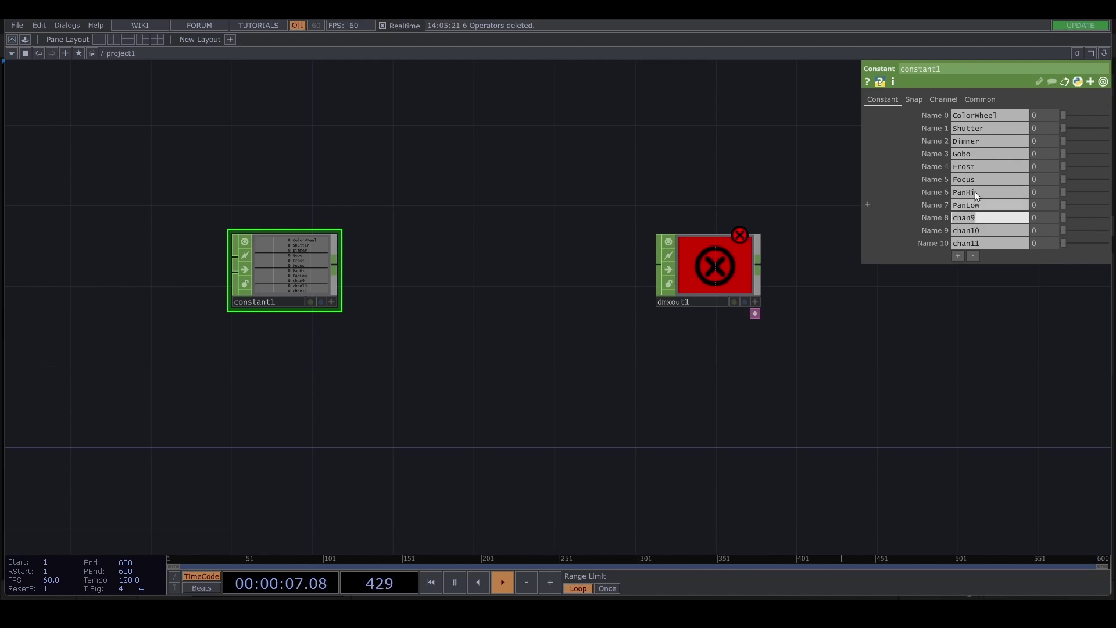
Name the ninth, tenth and eleventh Constant channels TlitHi, TlitLow and Zoom
text(Tl)
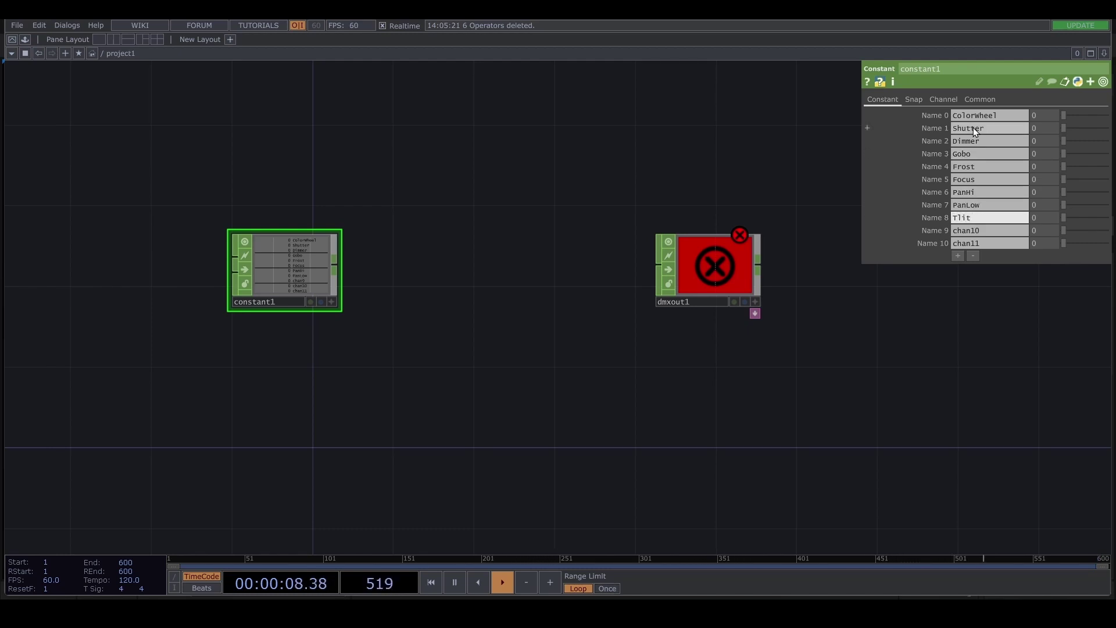
text(itHi)
key(Tab)
text(T)
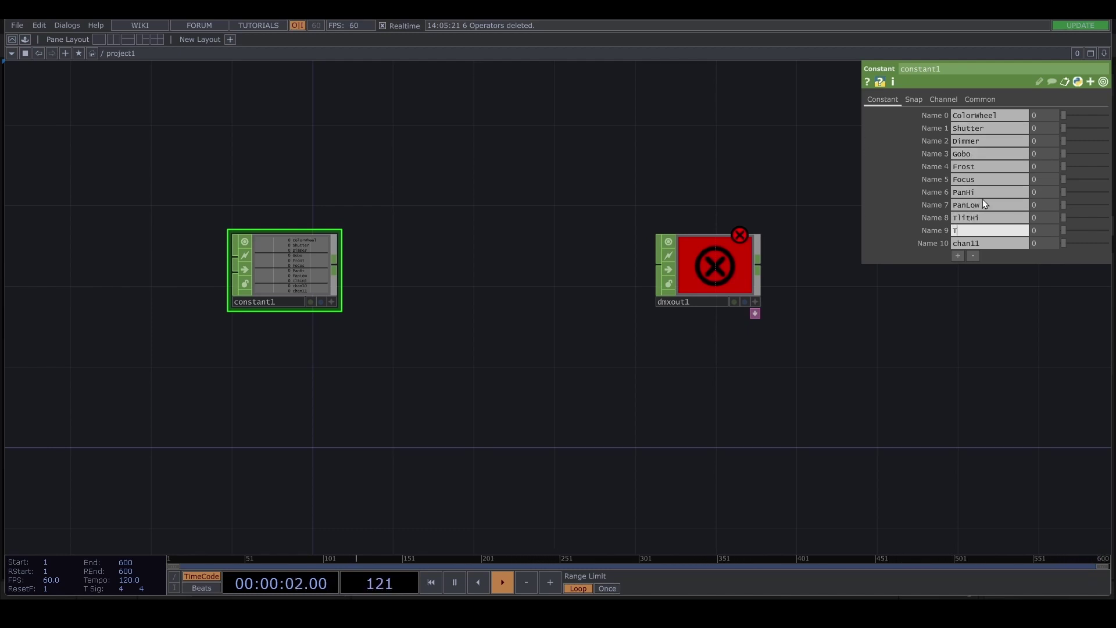
text(li)
text(tLow)
click(976, 246)
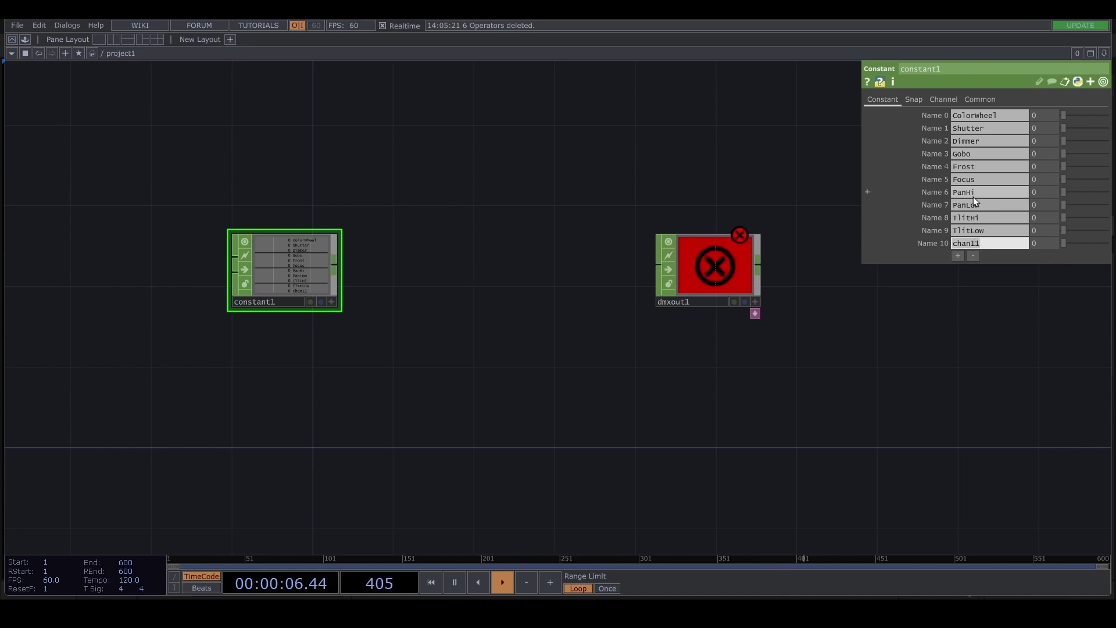
text(Zoom)
key(Return)
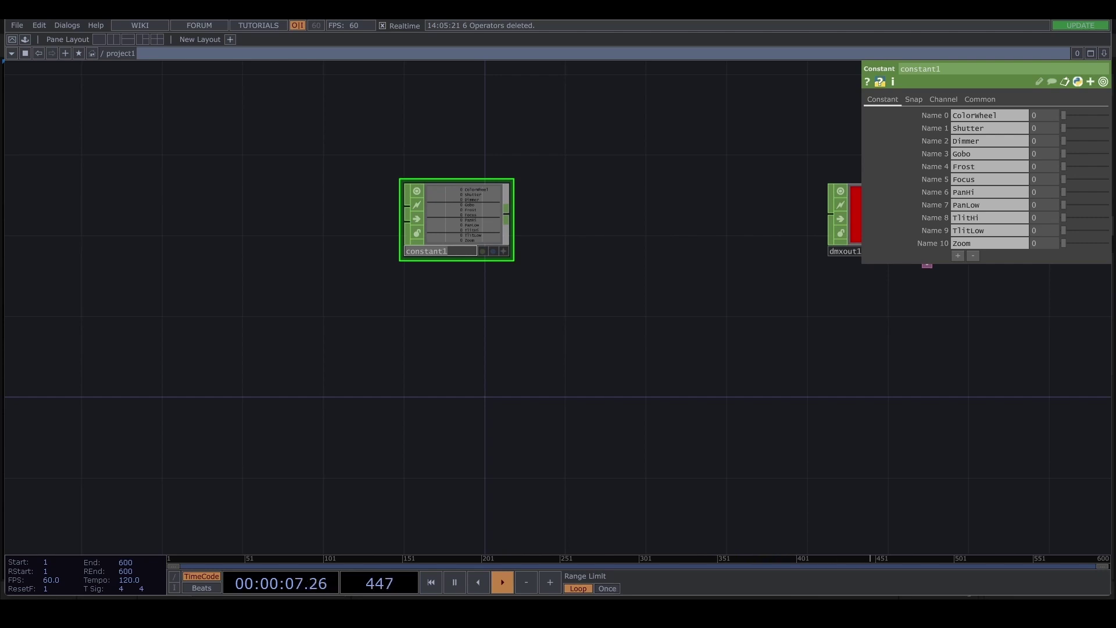
Rename the eleven-channel Constant CHOP as MovingHead
text(Moving)
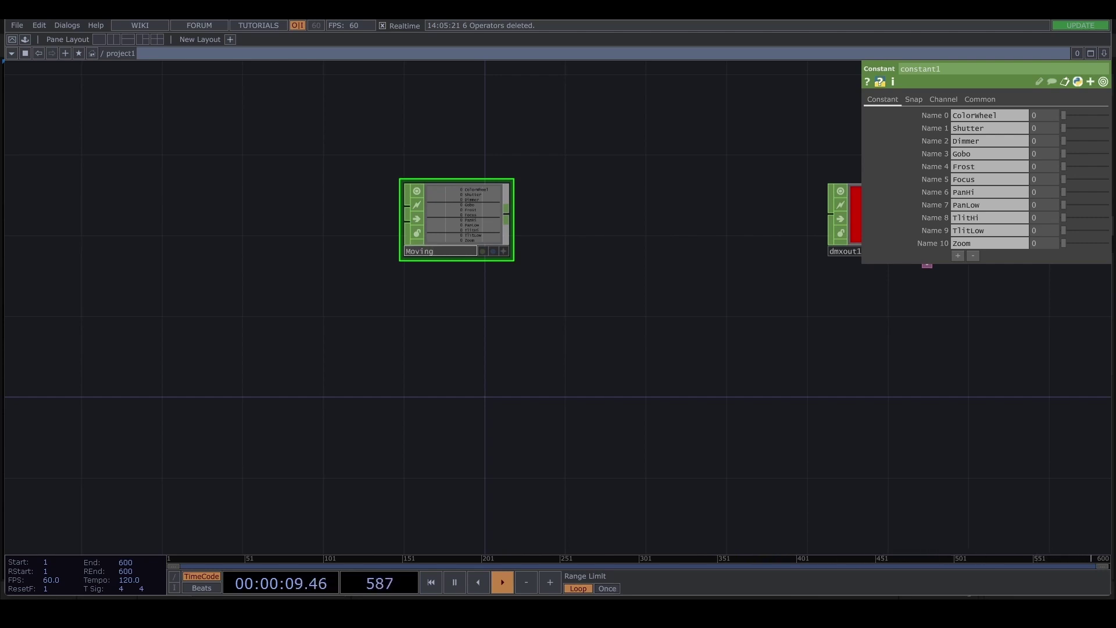
text(Head)
key(Return)
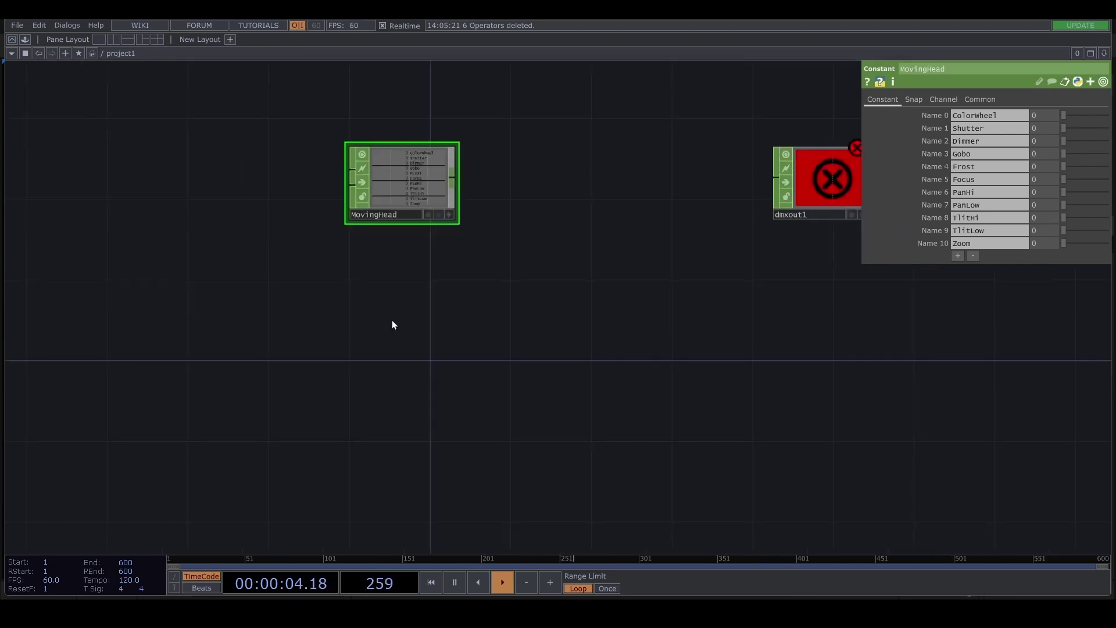
Add a second Constant CHOP below MovingHead and name it LaserBeam
key(Tab)
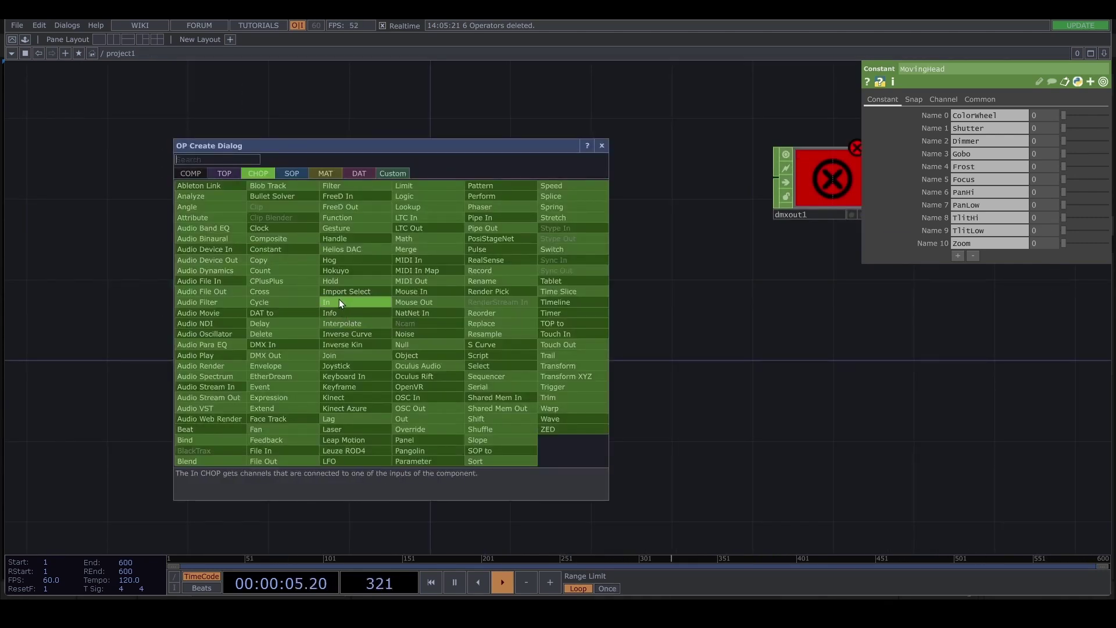
click(256, 248)
click(382, 356)
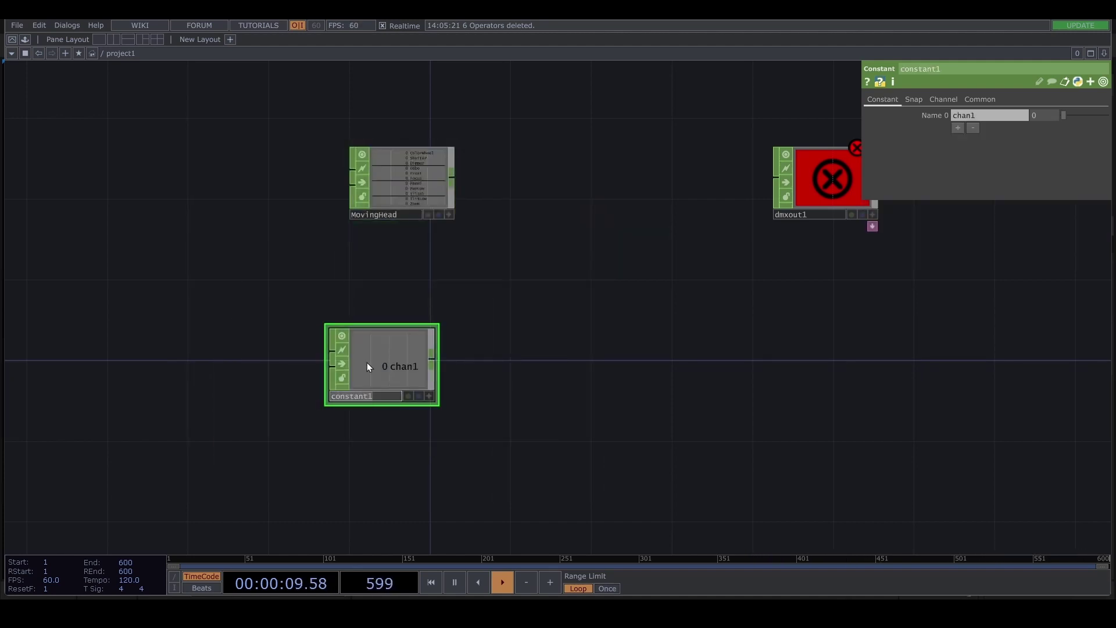
text(LaserBeam)
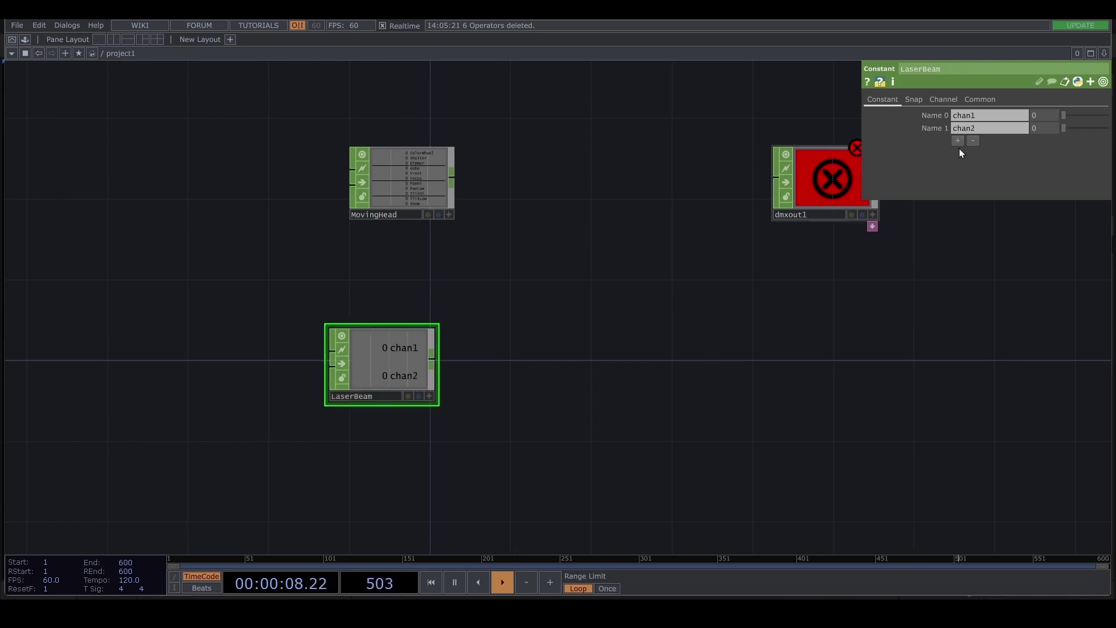
Extend LaserBeam to three channels and name them StartStop, Angle and NumBeams
click(958, 141)
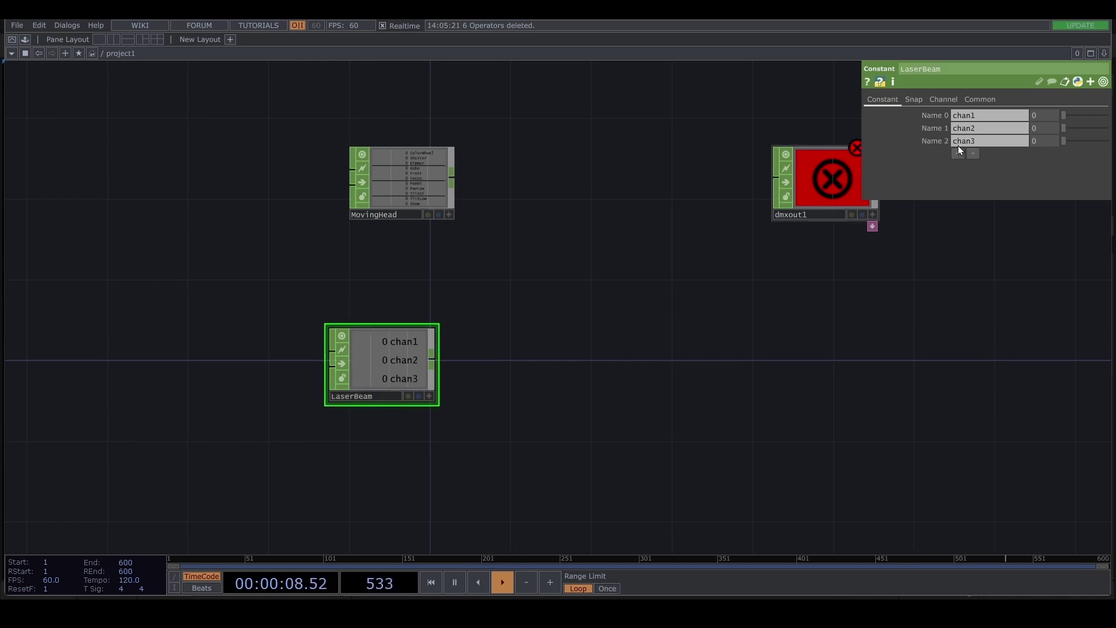
click(989, 117)
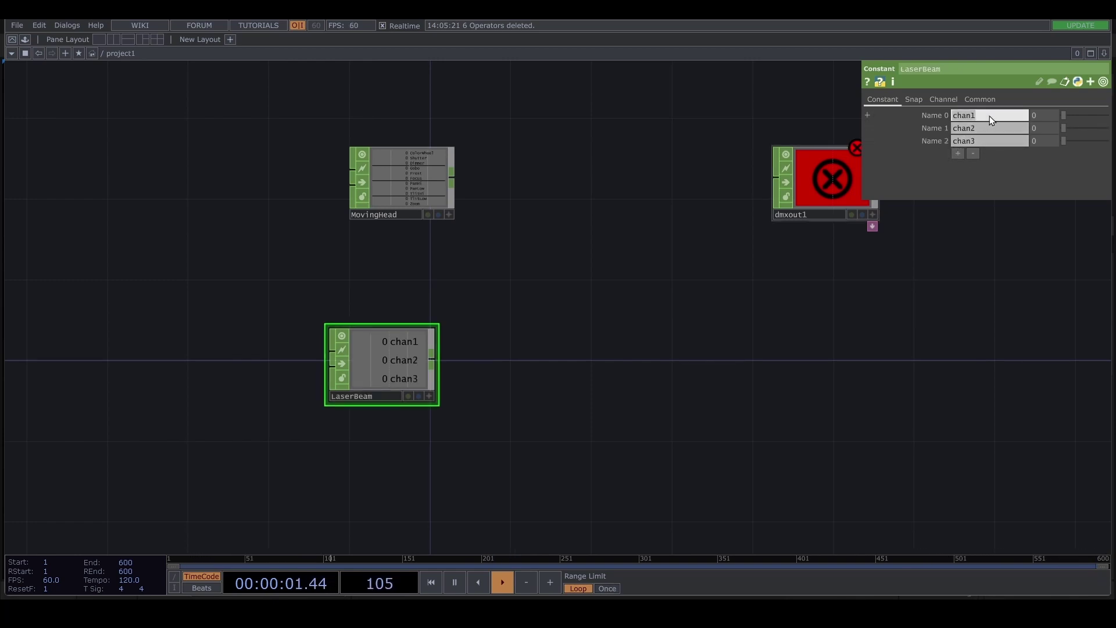
text(StartStop)
key(Tab)
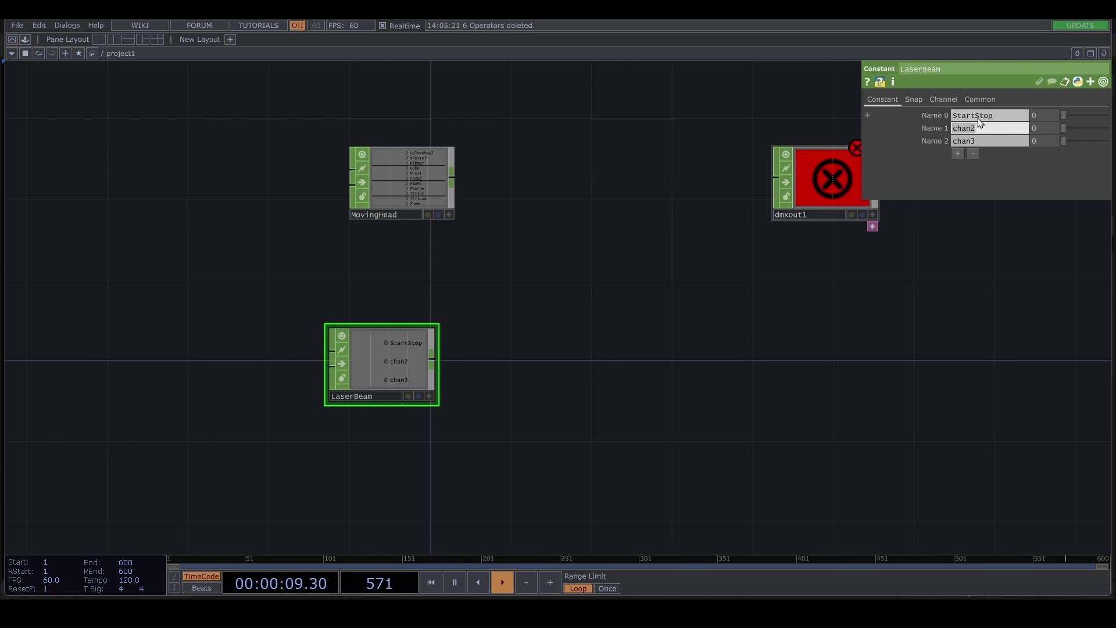
text(Angle)
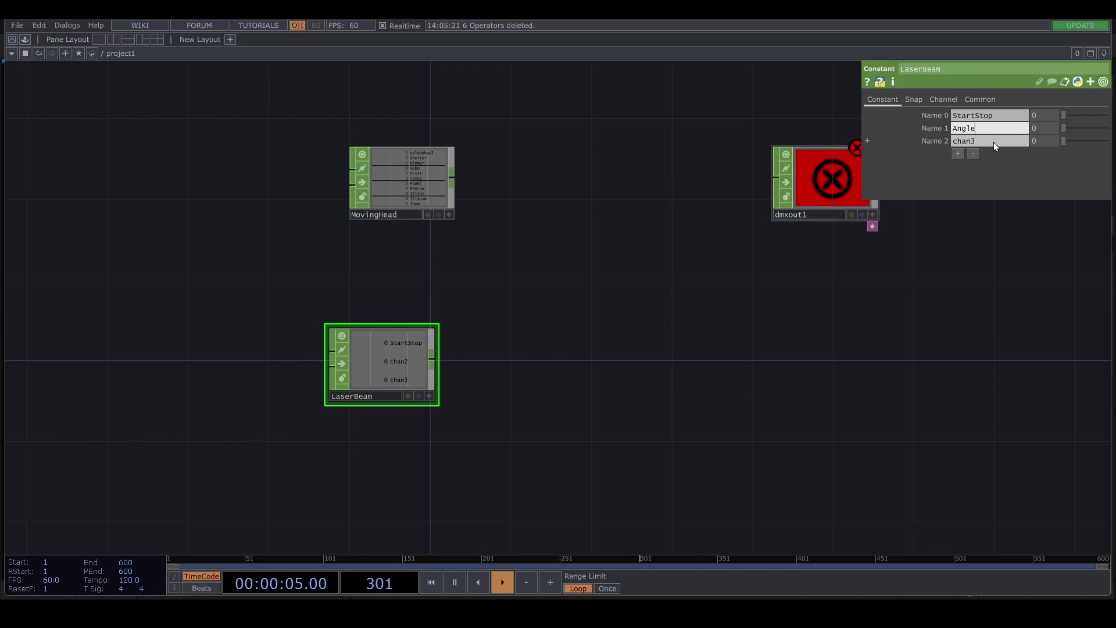
key(Tab)
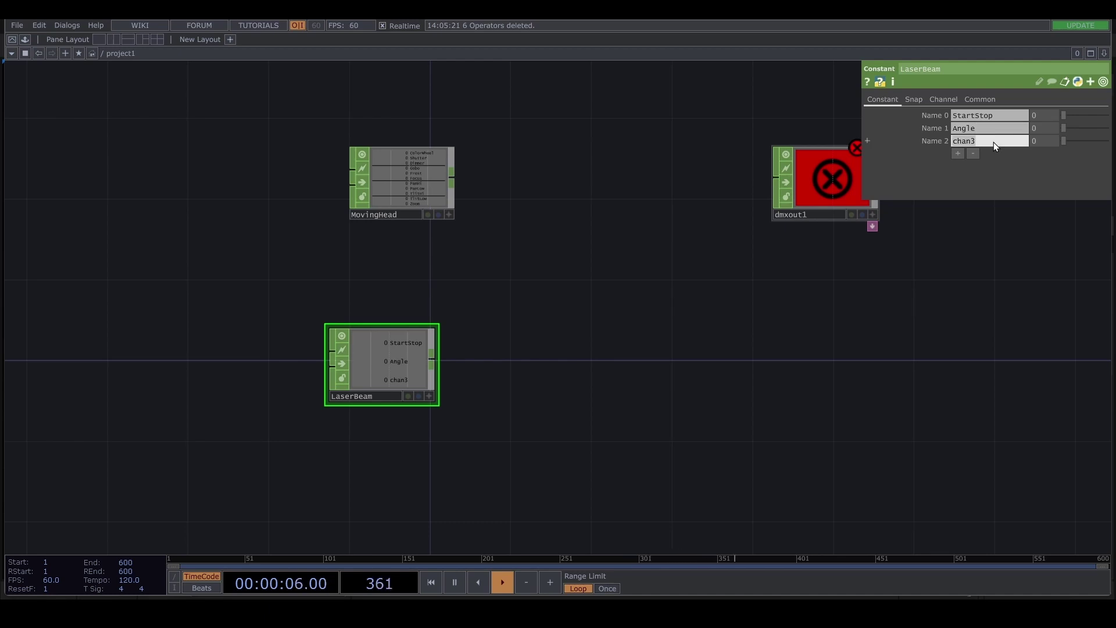
text(NumBe)
text(am)
text(s)
key(Return)
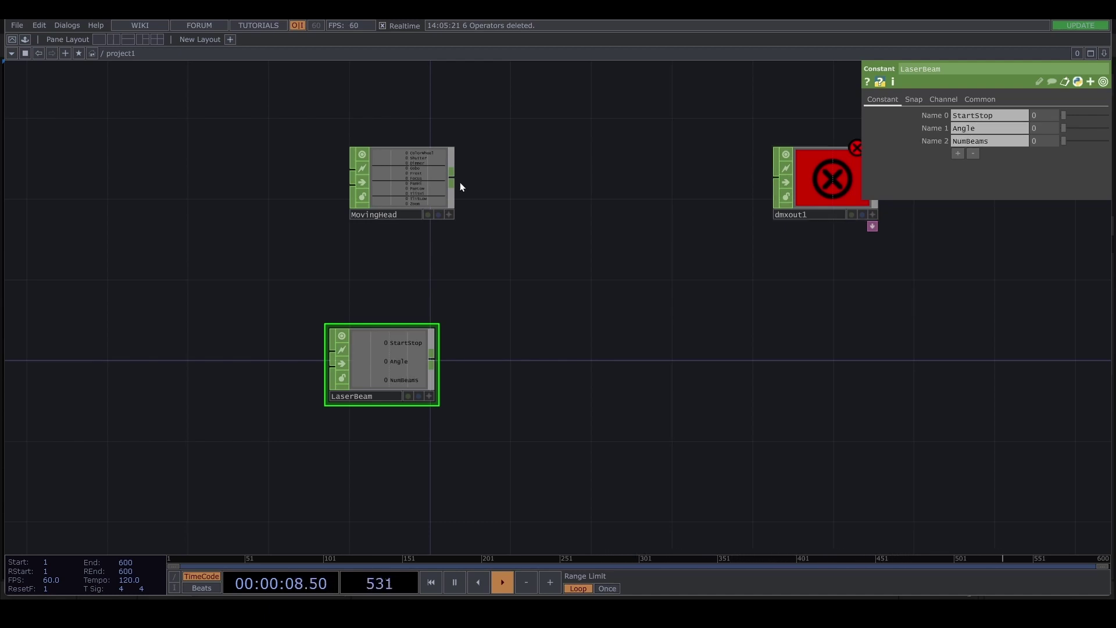
Add a Merge CHOP that combines MovingHead and LaserBeam, and wire its output into the DMX Out CHOP
key(Tab)
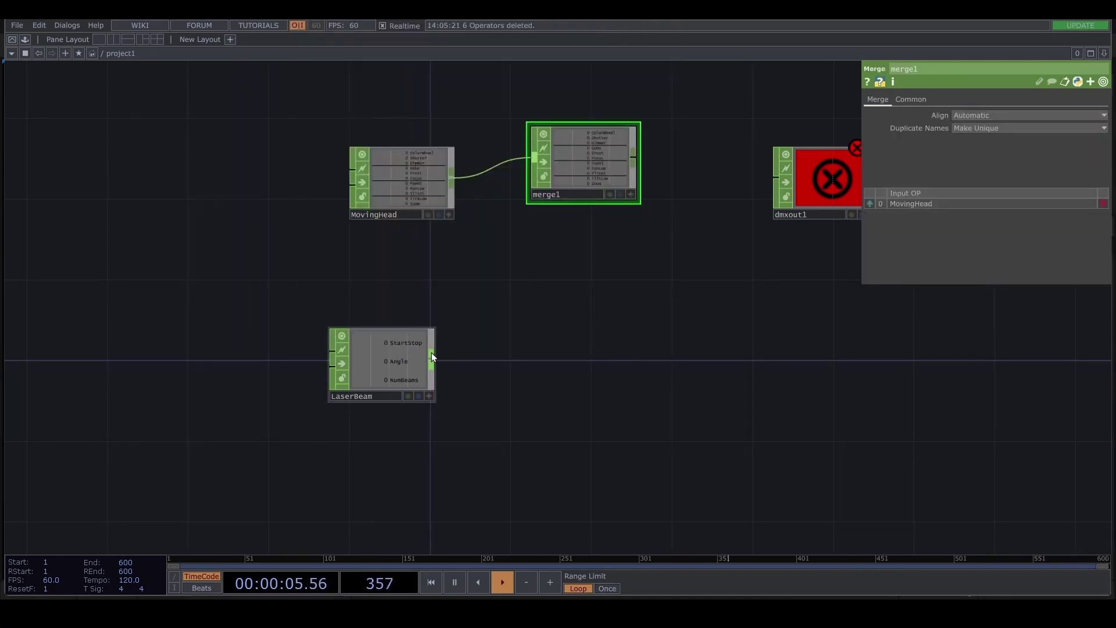
drag(431, 357, 531, 163)
drag(640, 170, 775, 174)
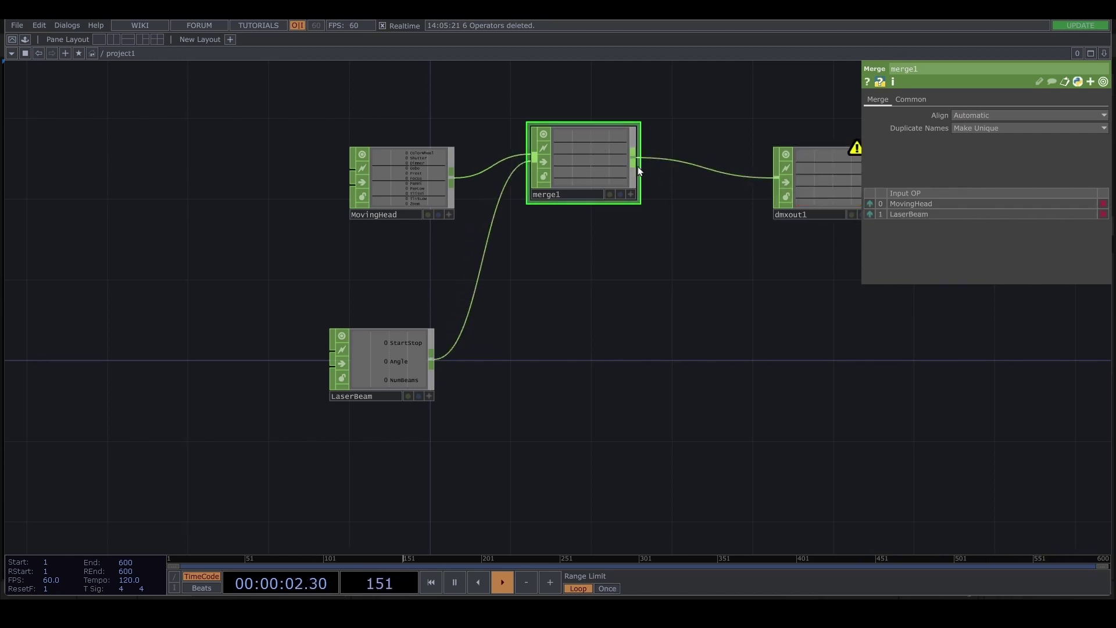
drag(616, 186, 638, 191)
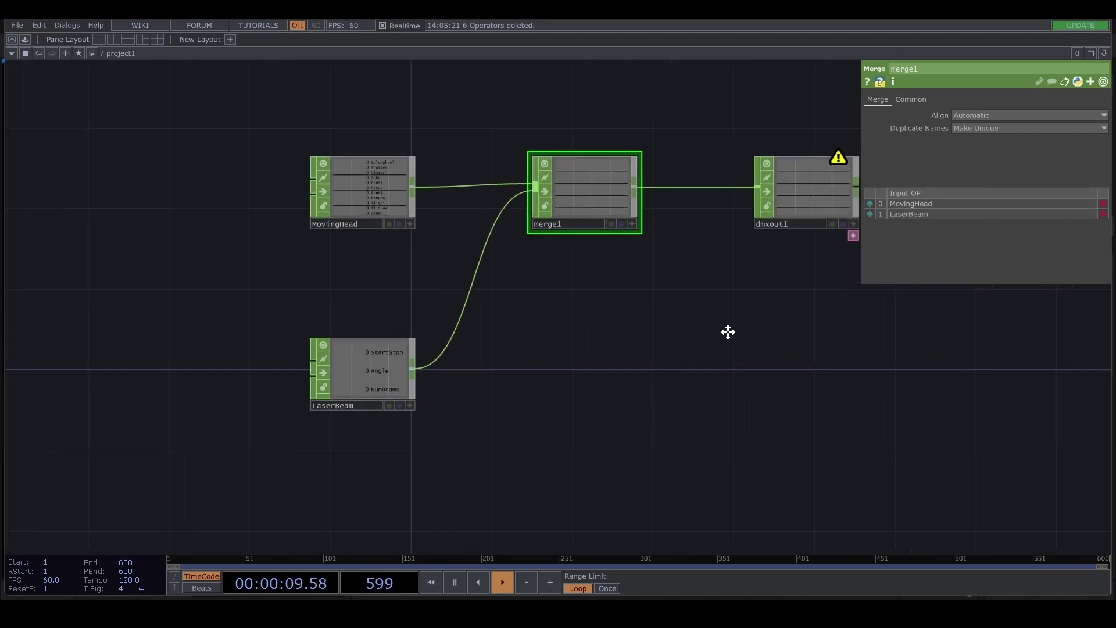
drag(728, 331, 692, 347)
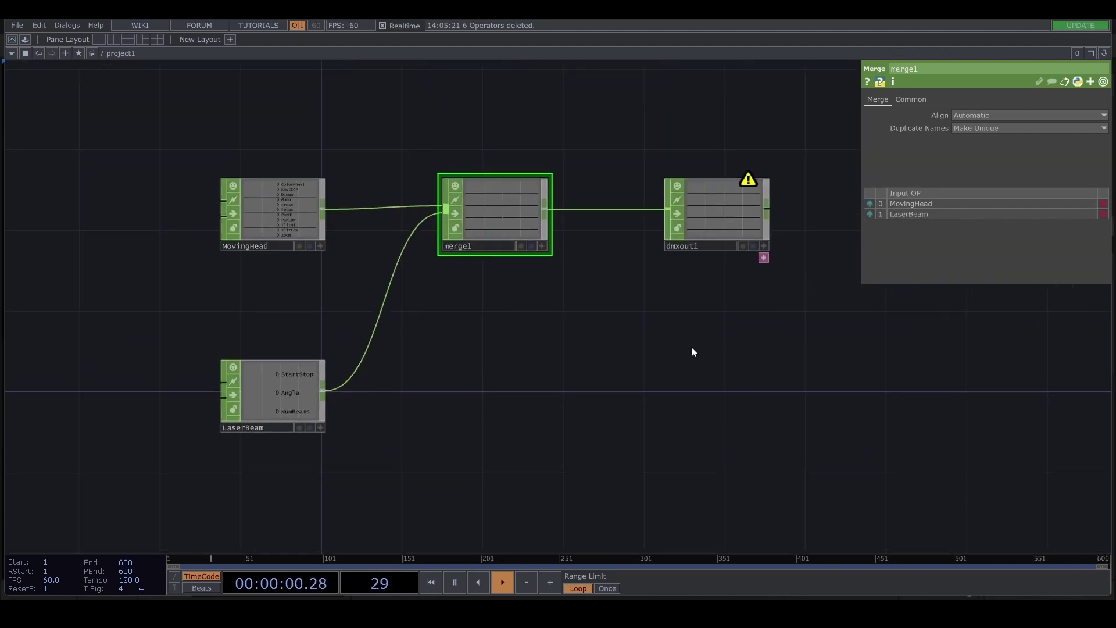
Configure the DMX Out CHOP for Art-Net with rate 30, universe 1 and network address localhost
click(709, 228)
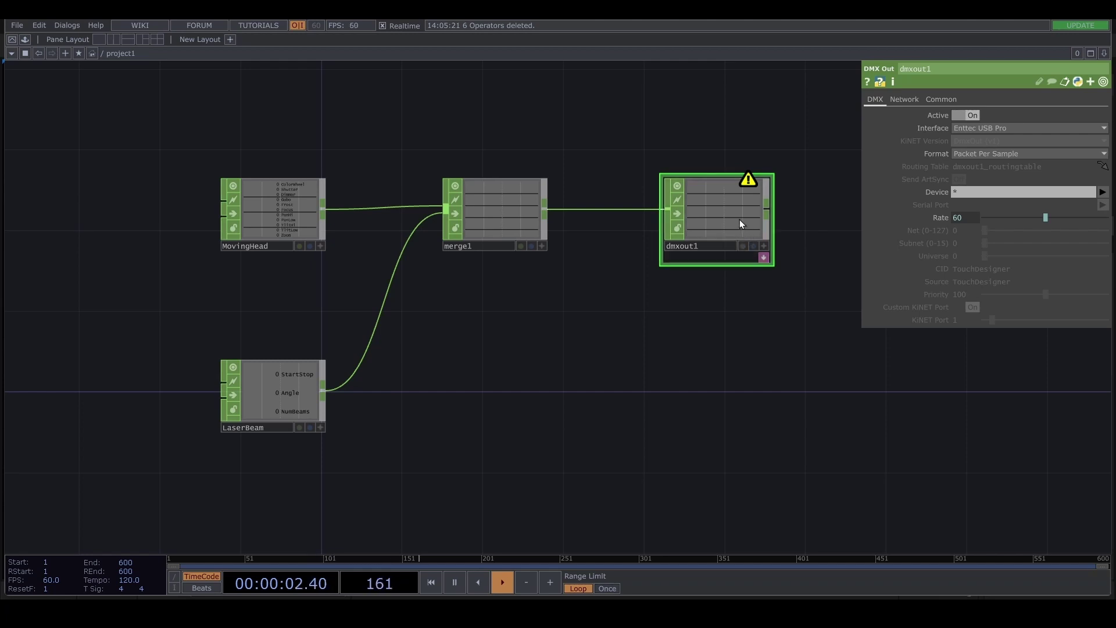
click(1041, 127)
click(1007, 174)
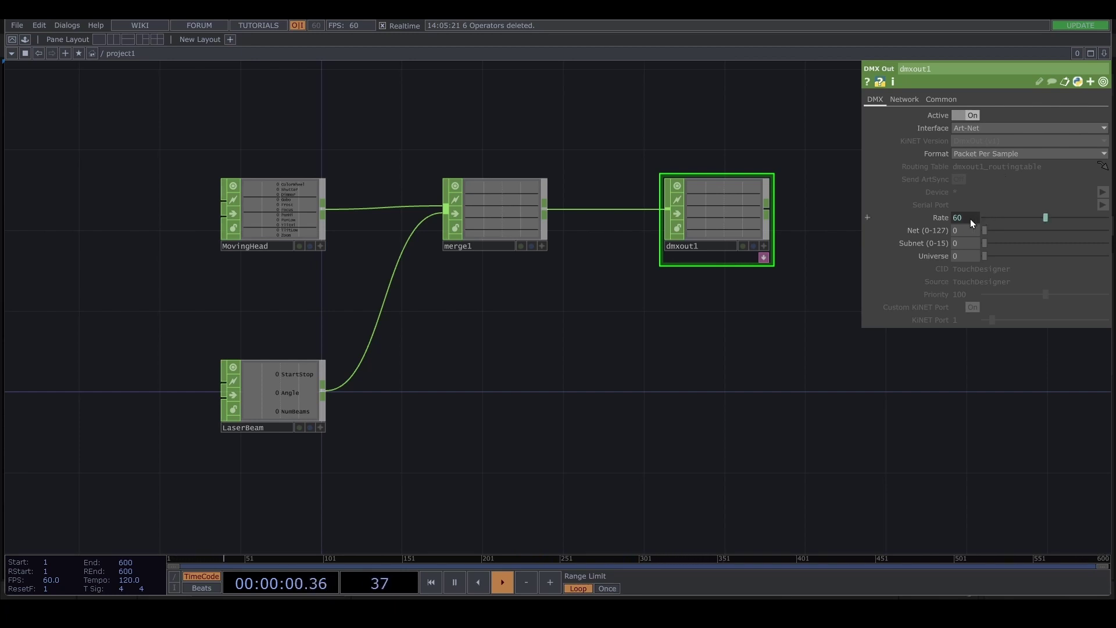
click(969, 218)
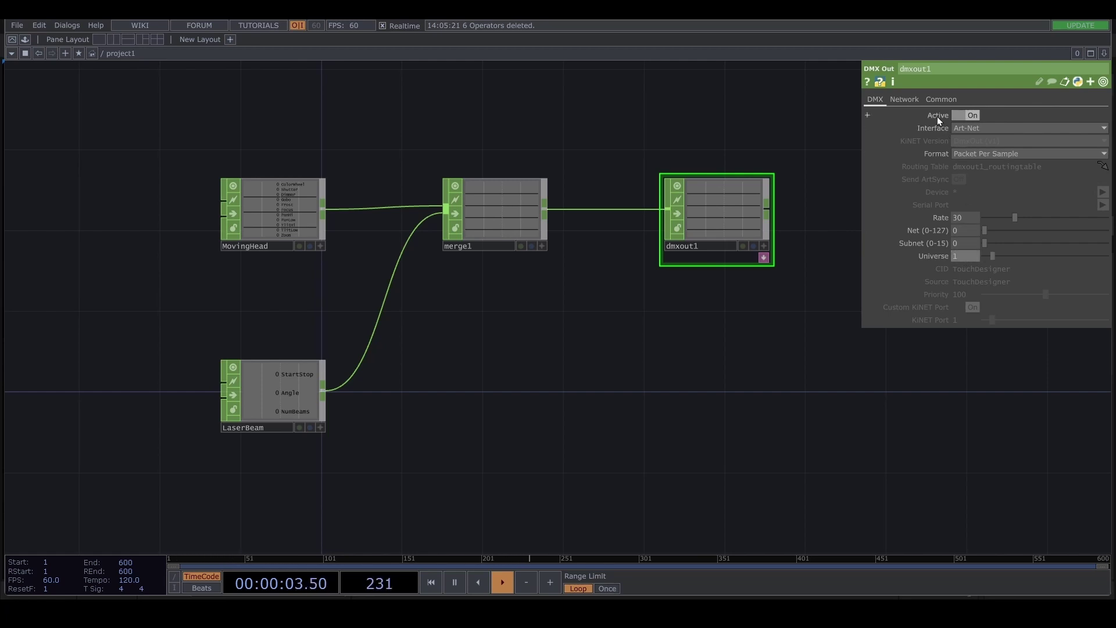
click(906, 100)
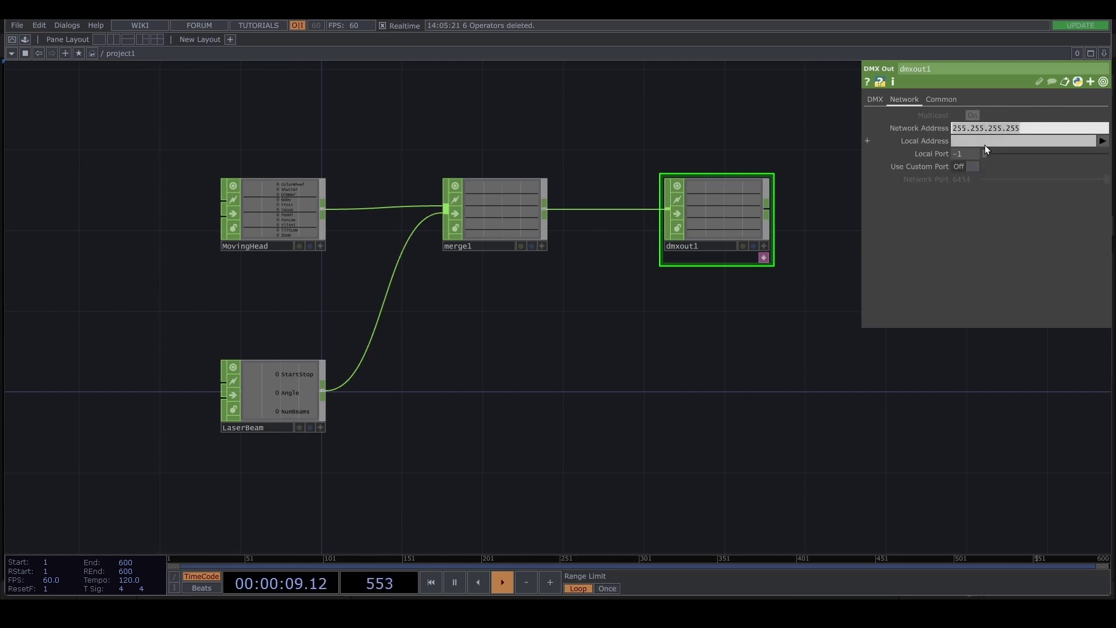
text(ocalhost)
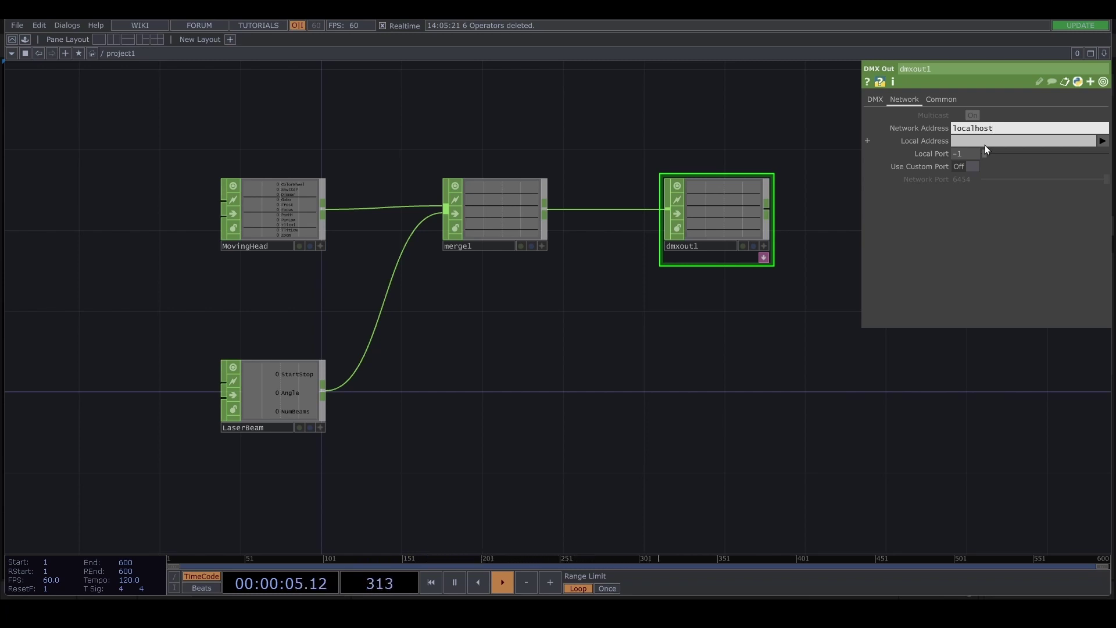
click(984, 154)
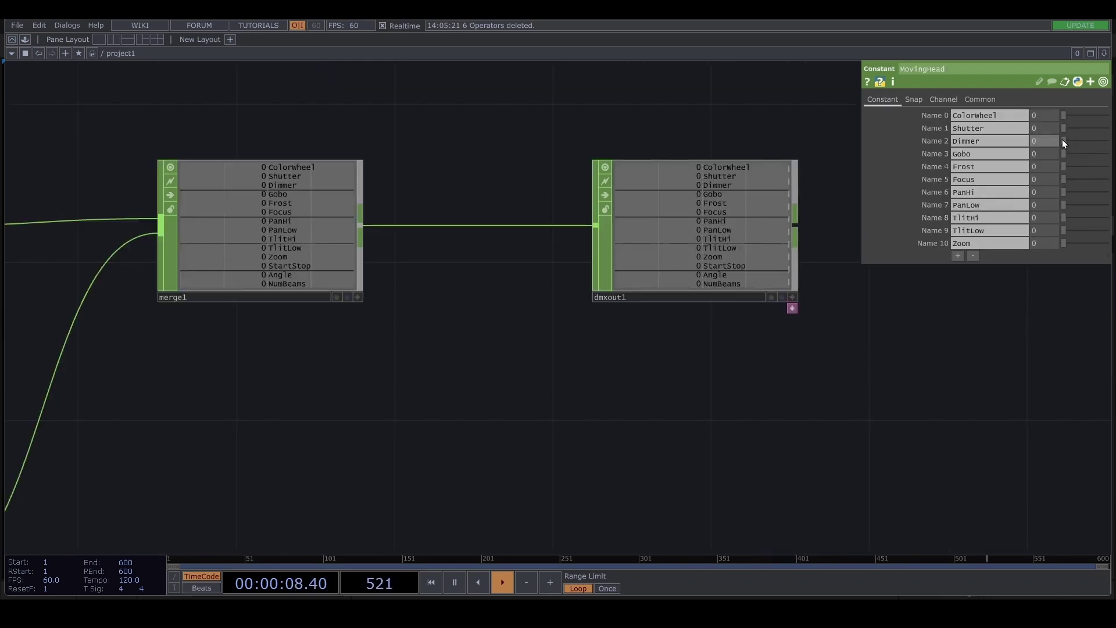
Set the Dimmer channel of MovingHead to 1
drag(1063, 141, 1105, 141)
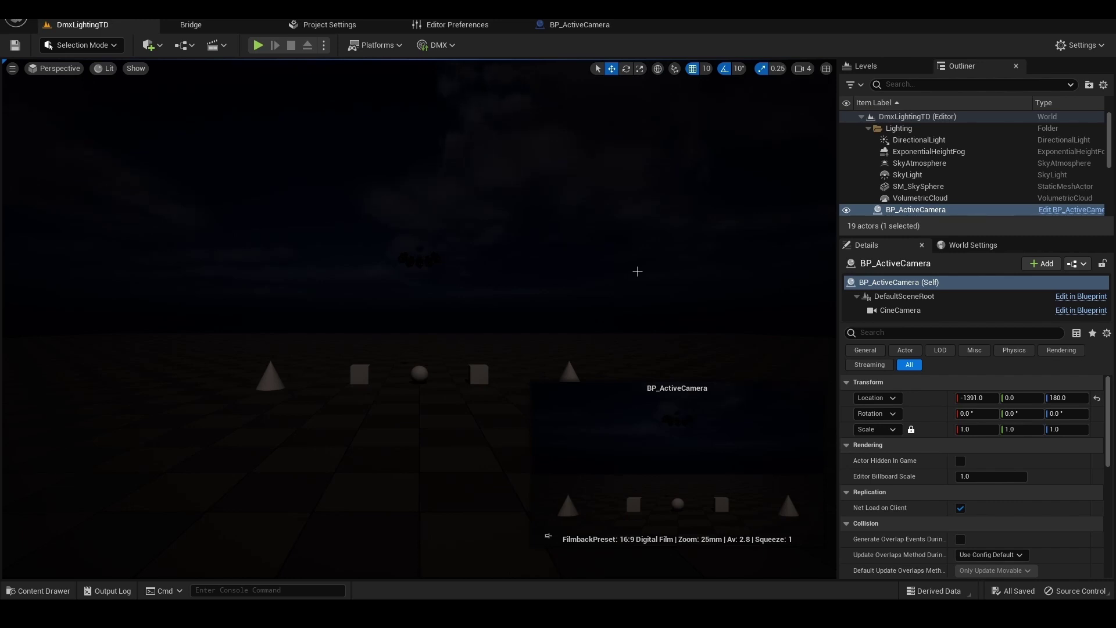
Switch to Unreal Engine and filter the project settings for dmx to reach the DMX input ports
click(340, 26)
click(234, 52)
key(ctrl+a)
key(BackSpace)
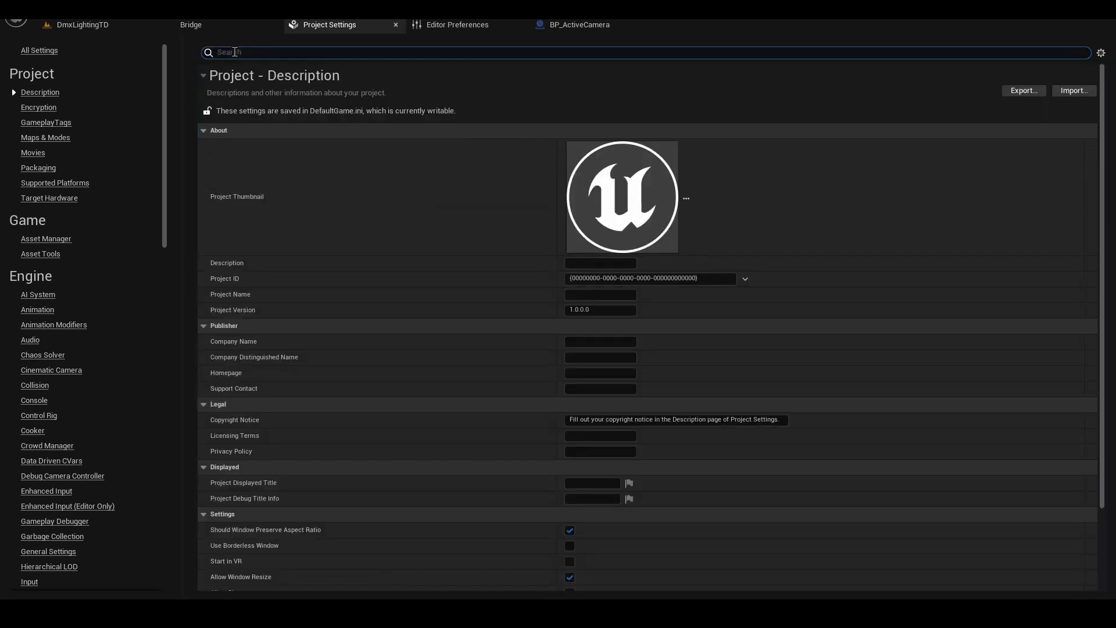
text(dmx)
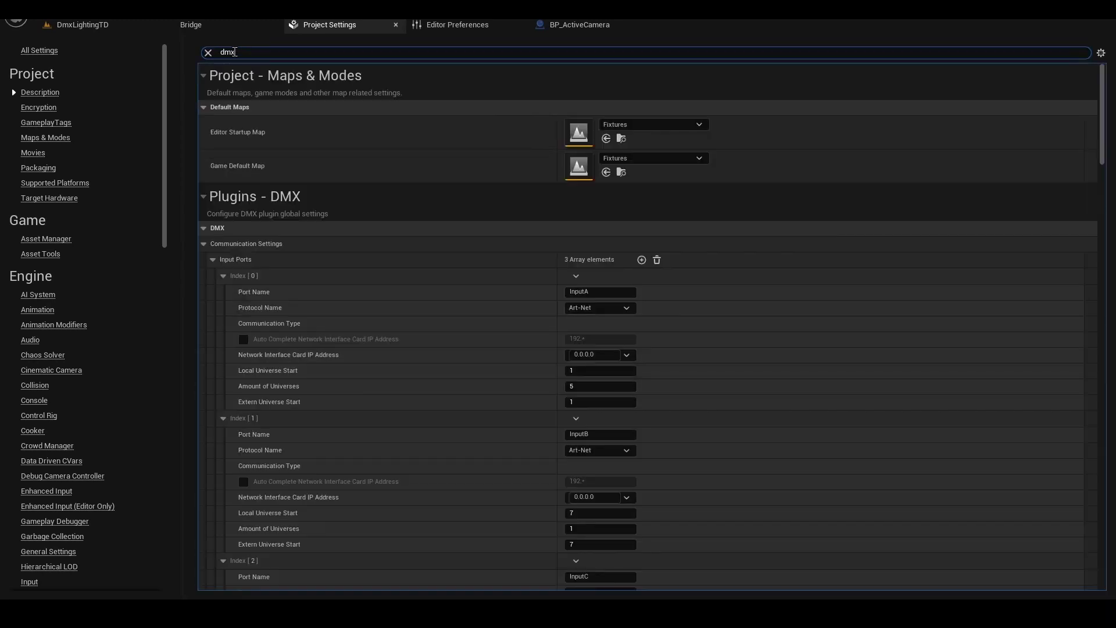
scroll(413, 269, down, 3)
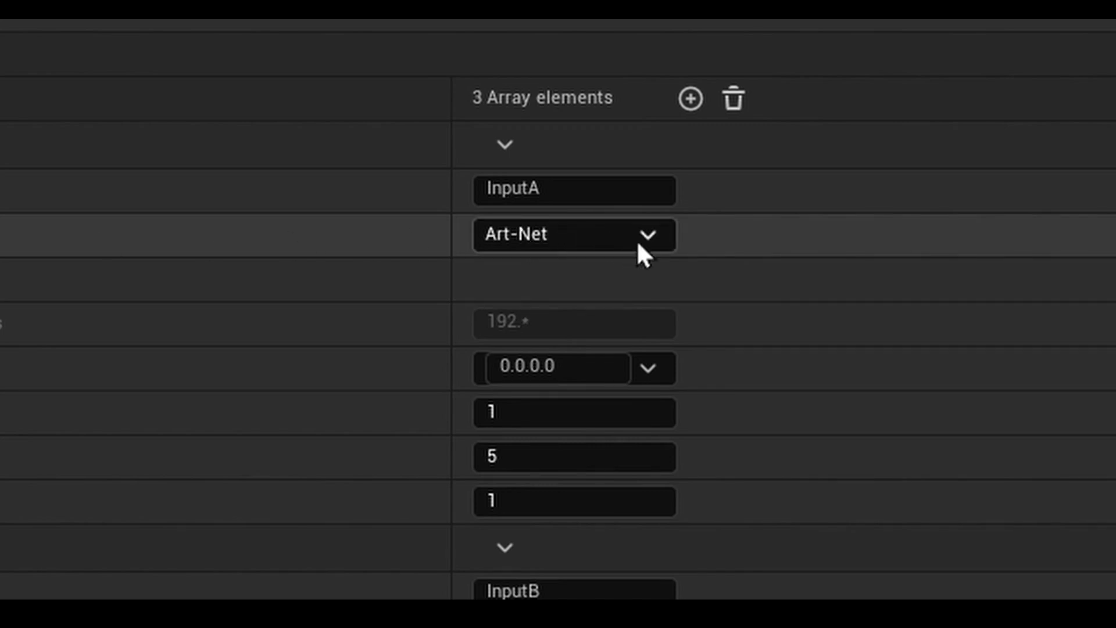
Set the InputA port to the Art-Net protocol with network interface card IP address 127.0.0.1
click(642, 243)
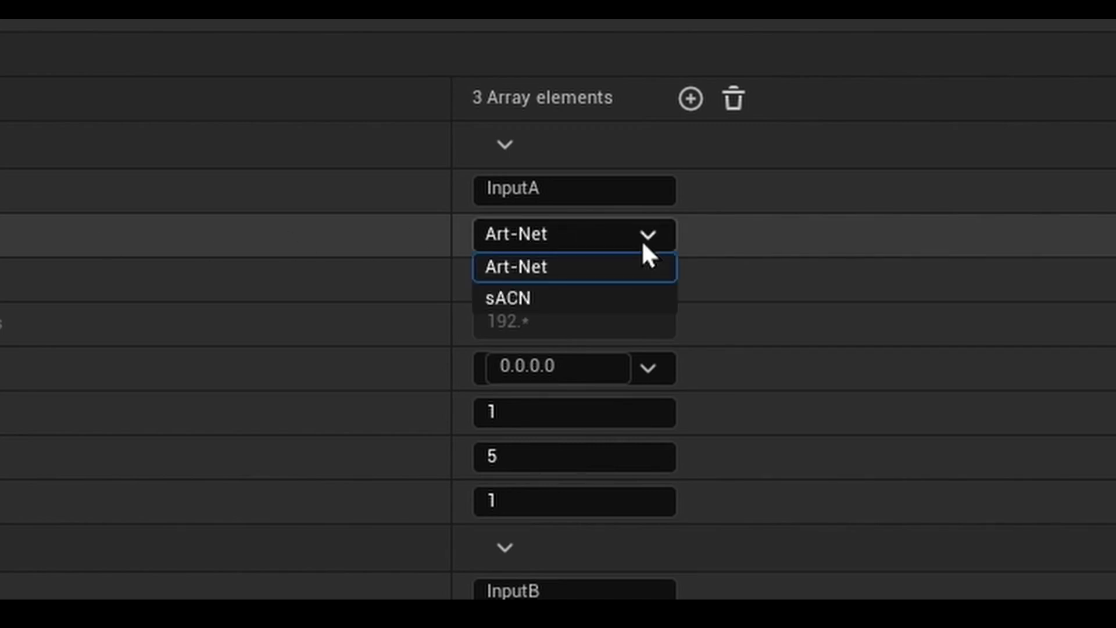
click(643, 264)
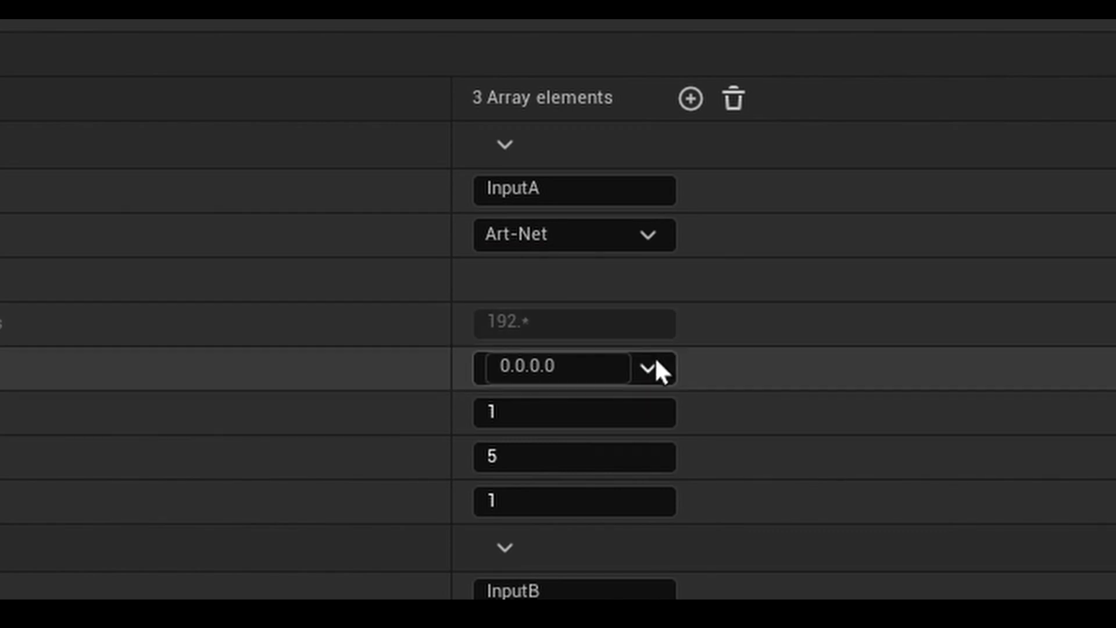
click(648, 367)
click(562, 430)
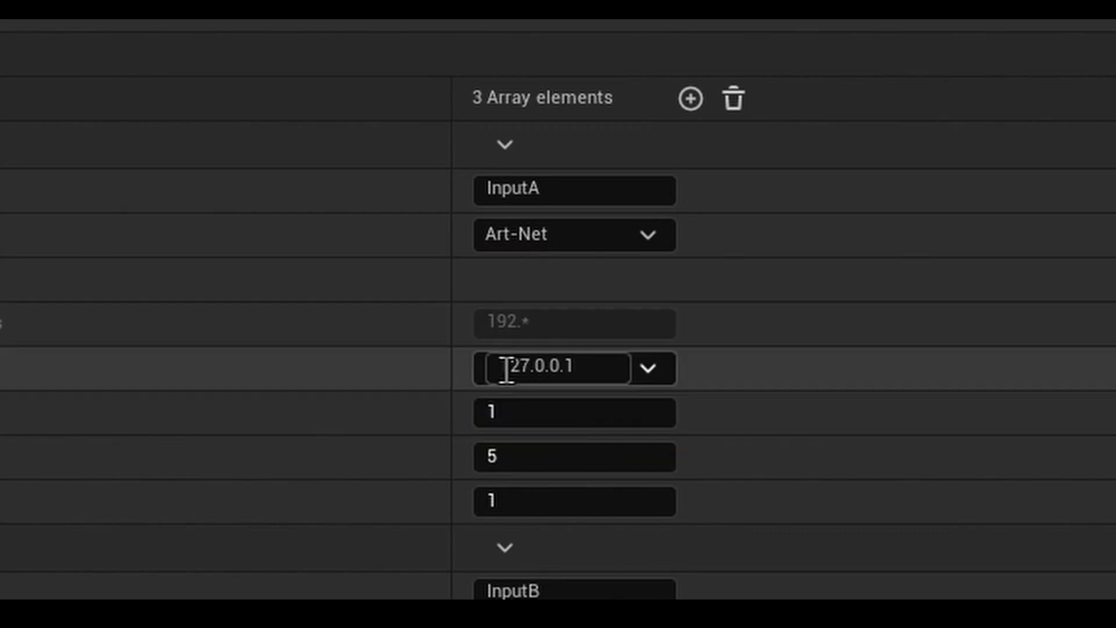
drag(506, 366, 548, 369)
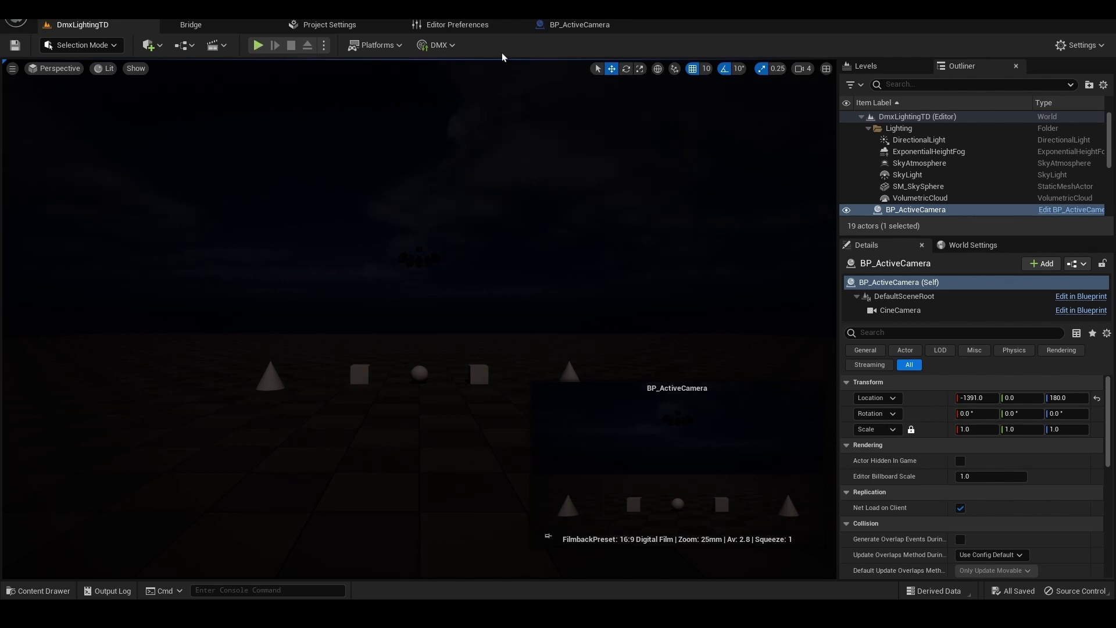
Arrange Unreal Engine and TouchDesigner side by side and start playing the DmxLightingTD level
key(super+Right)
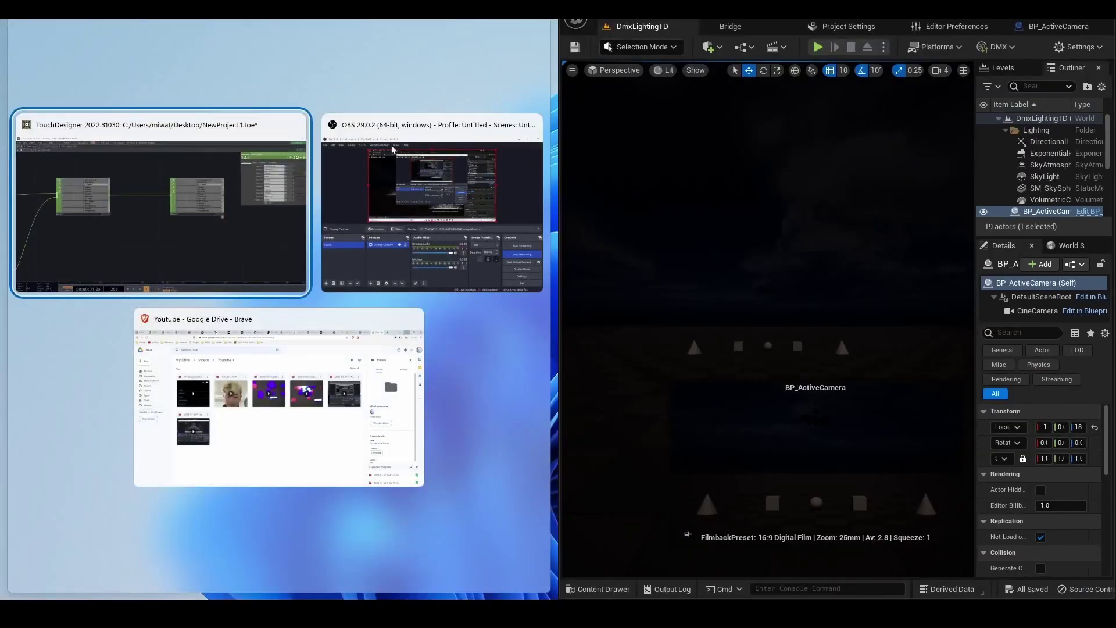
key(Return)
click(817, 47)
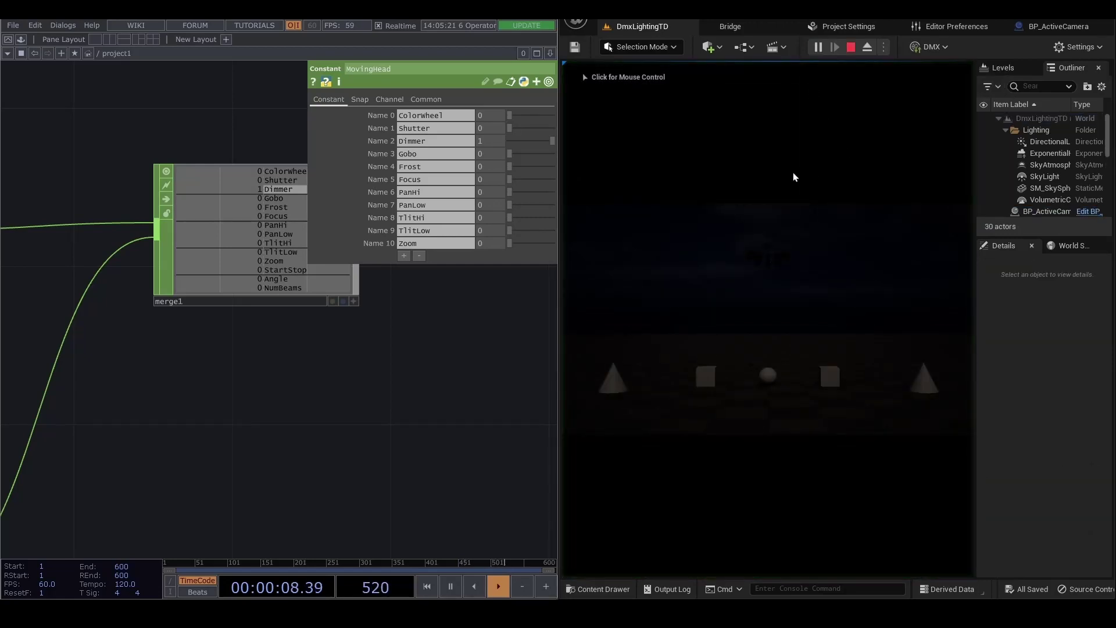
Set the Shutter and Dimmer channels of MovingHead to 255 and its TlitHi channel to 150
drag(400, 332, 391, 334)
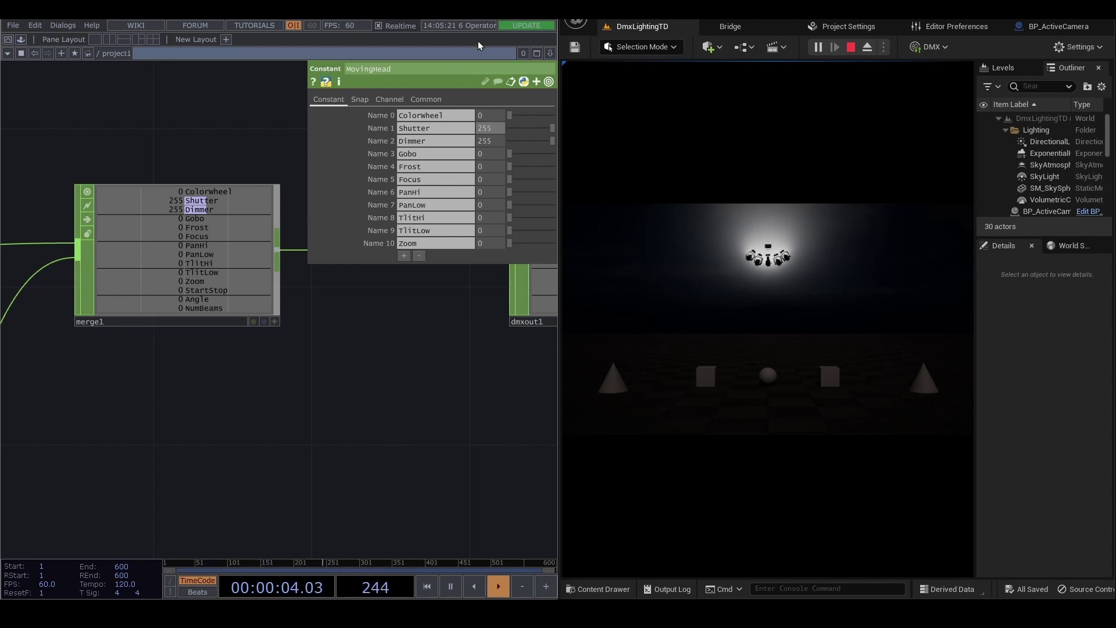
click(496, 219)
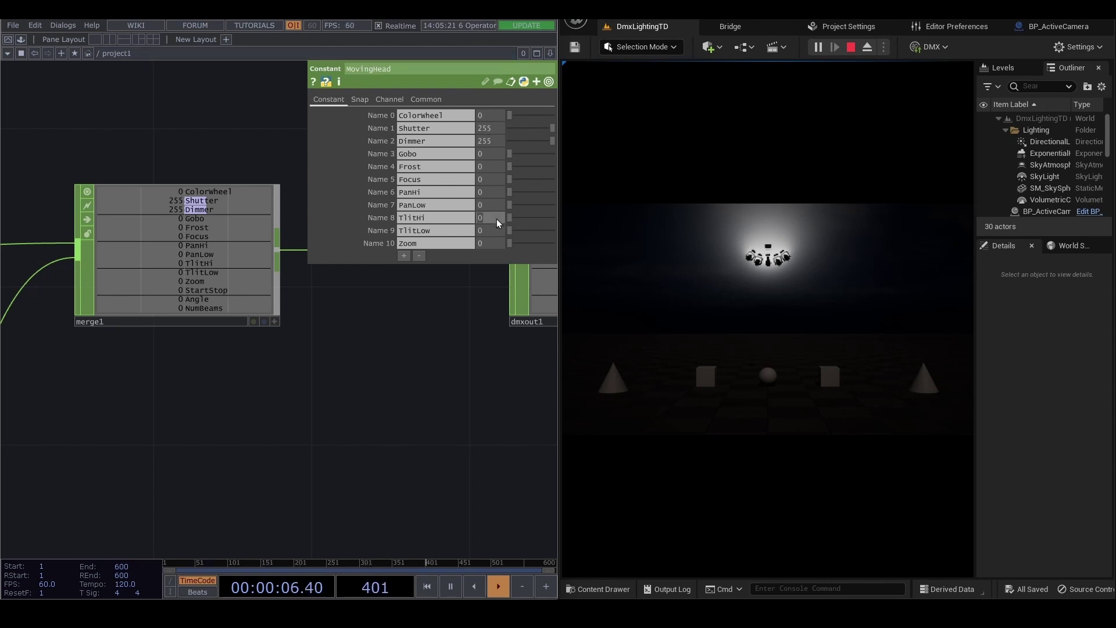
text(150)
key(Return)
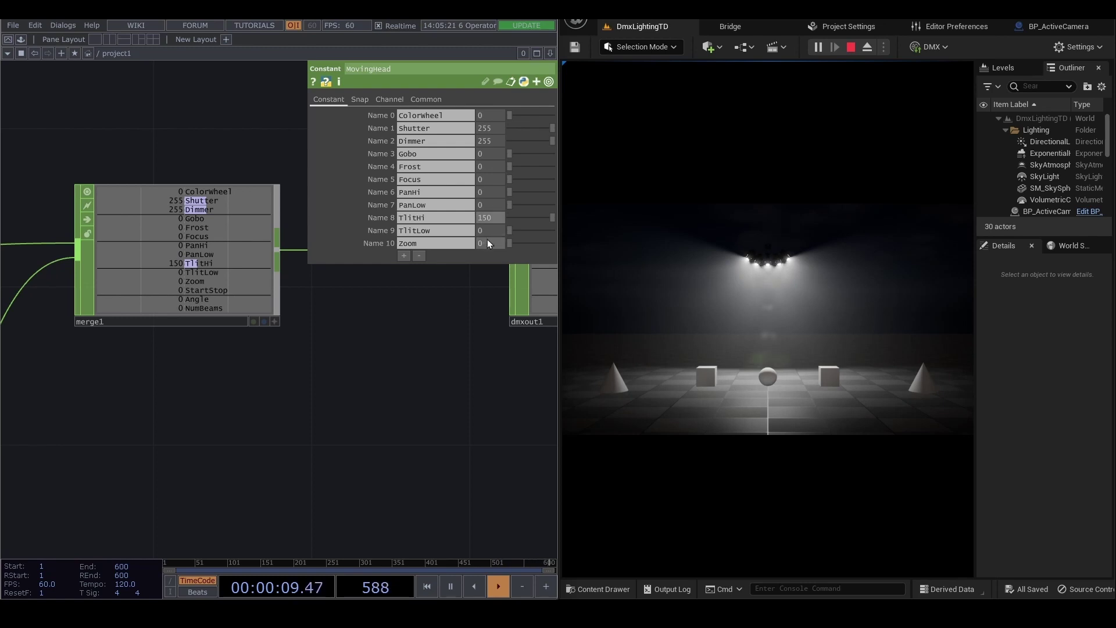
Try 100 for the Zoom channel of MovingHead and raise it to 200
text(150)
key(Return)
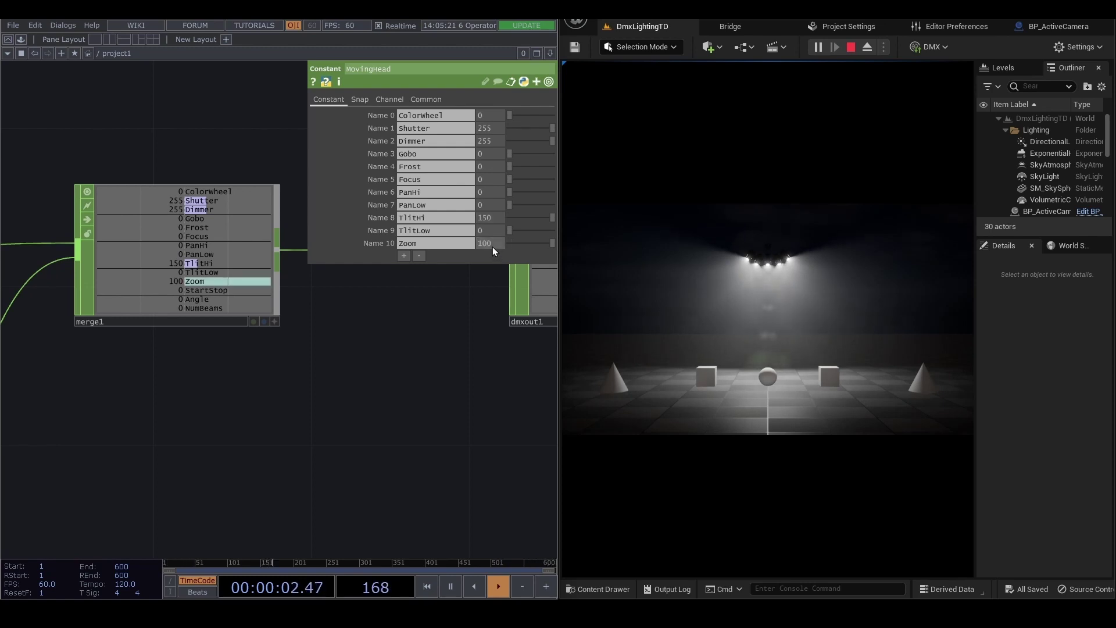
click(487, 242)
text(200)
key(Return)
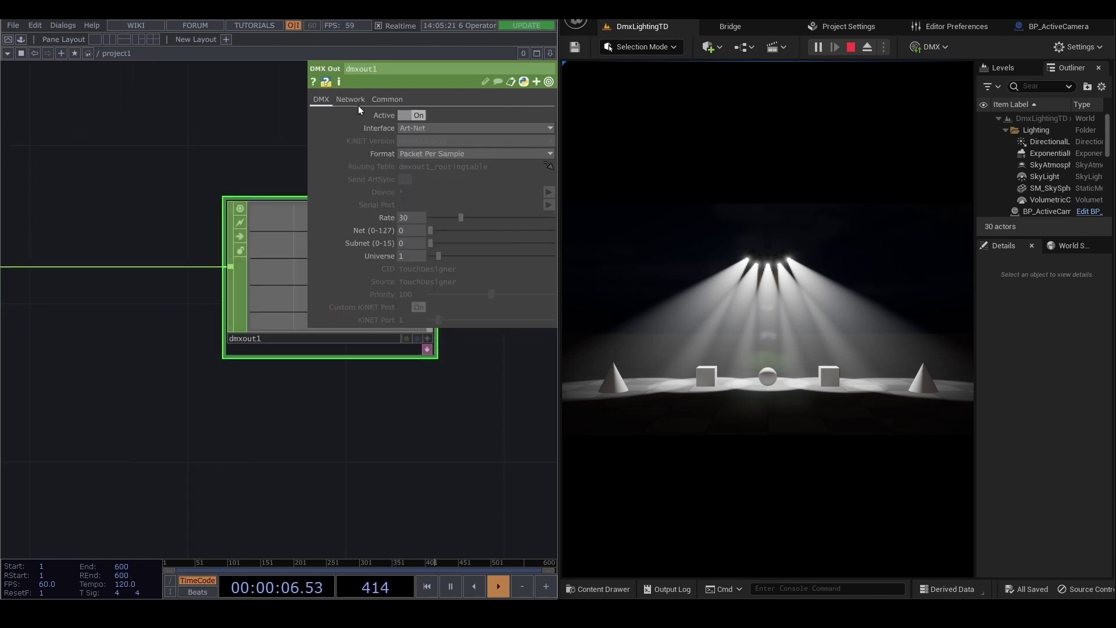
Compare the network address of dmxout1 with the InputA port's network interface card IP address in Unreal Engine's project settings
click(351, 99)
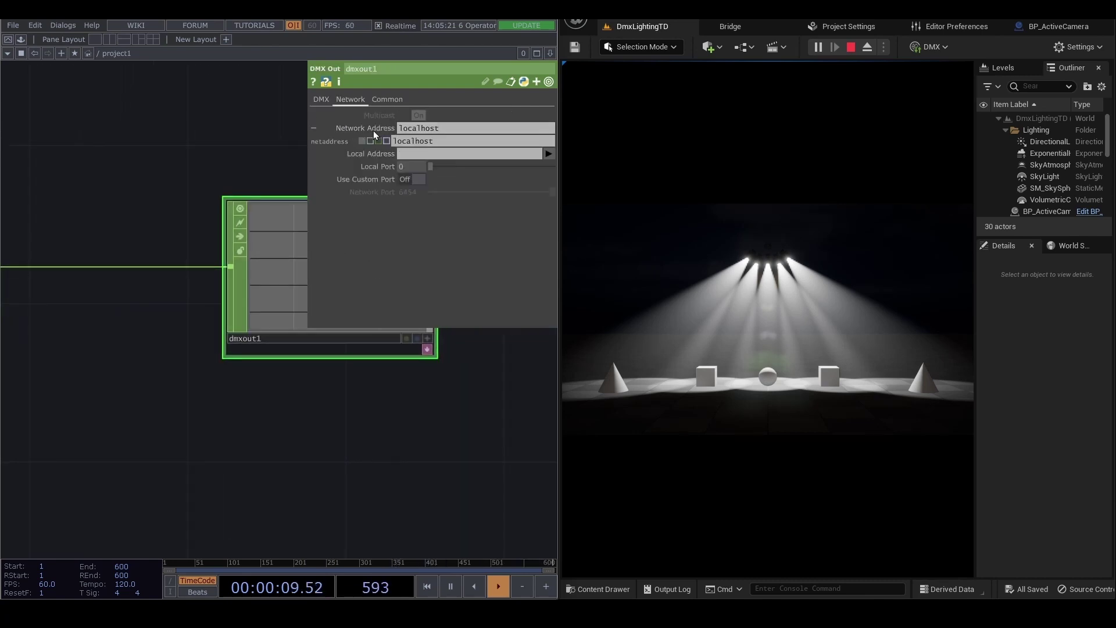
click(373, 130)
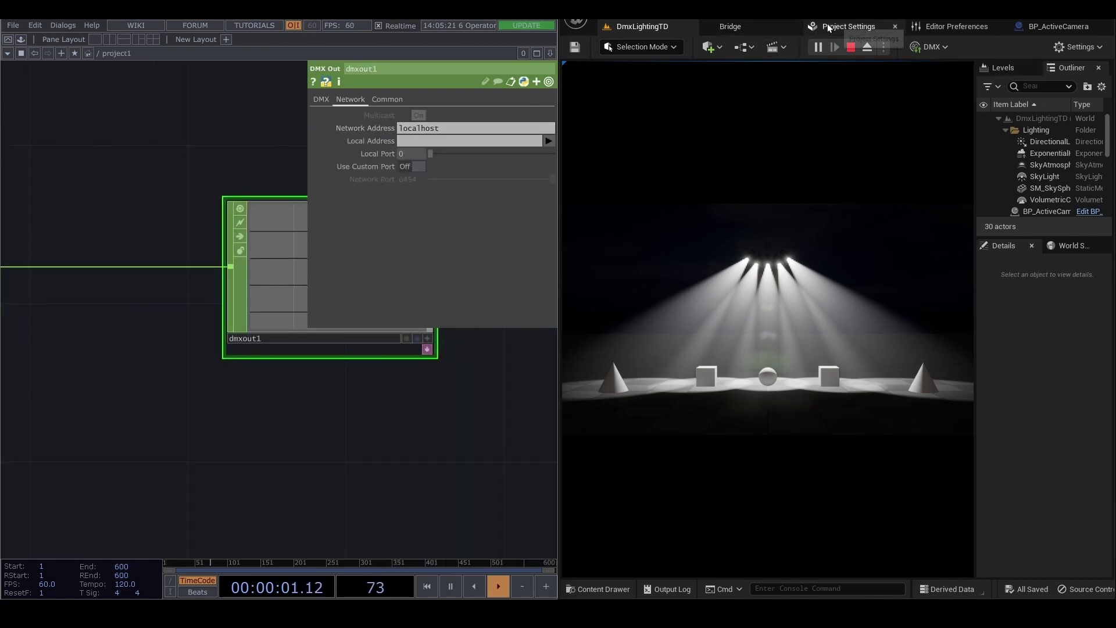
click(840, 26)
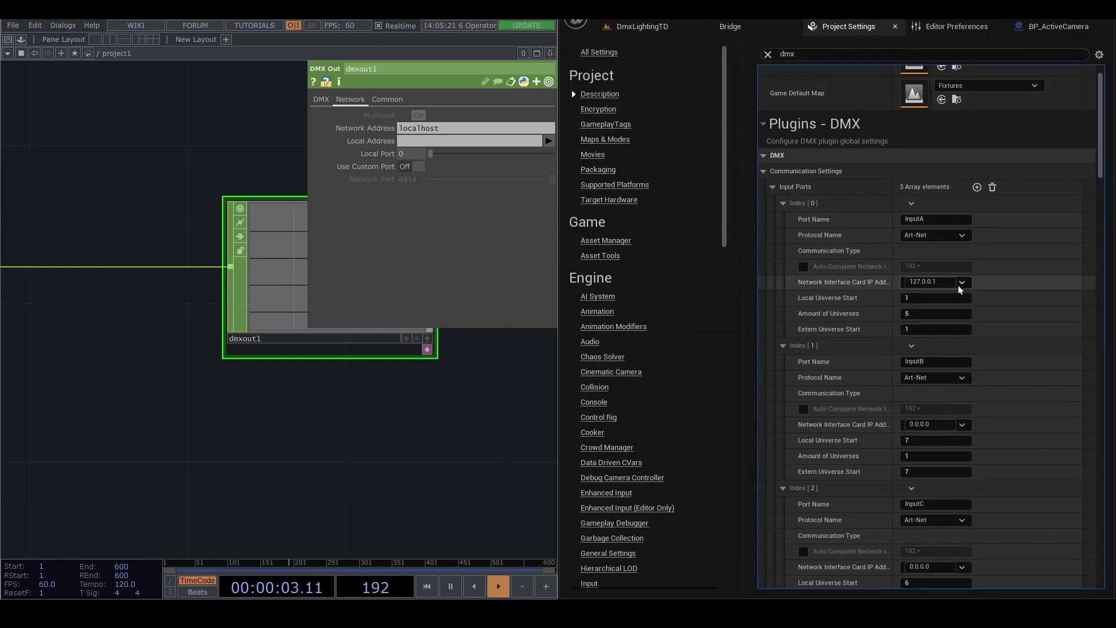